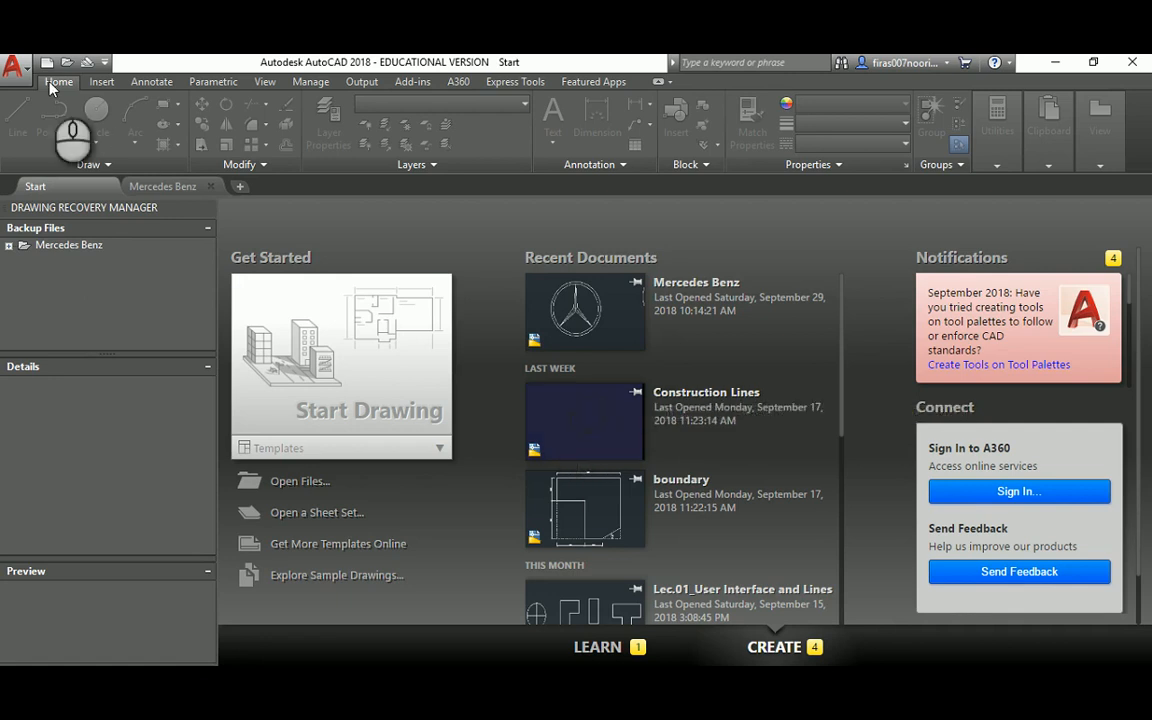
Create a new drawing from the acadiso template.
{"action": "left_click", "coordinate": [16, 70]}
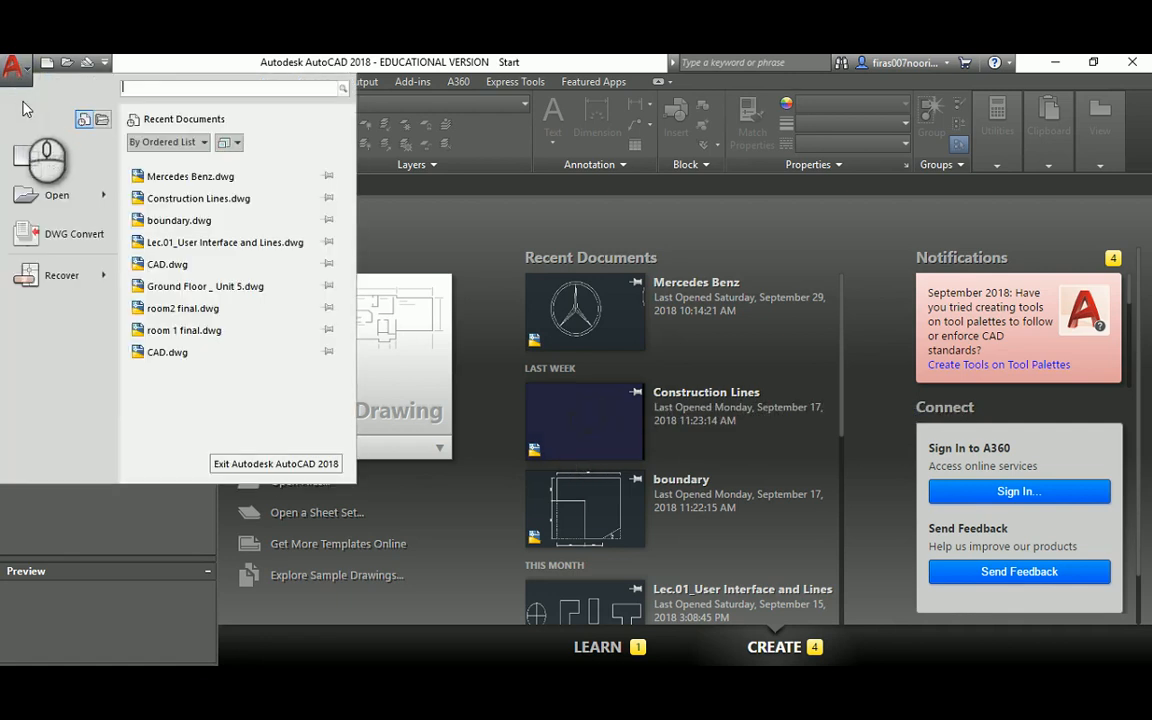
{"action": "left_click", "coordinate": [34, 160]}
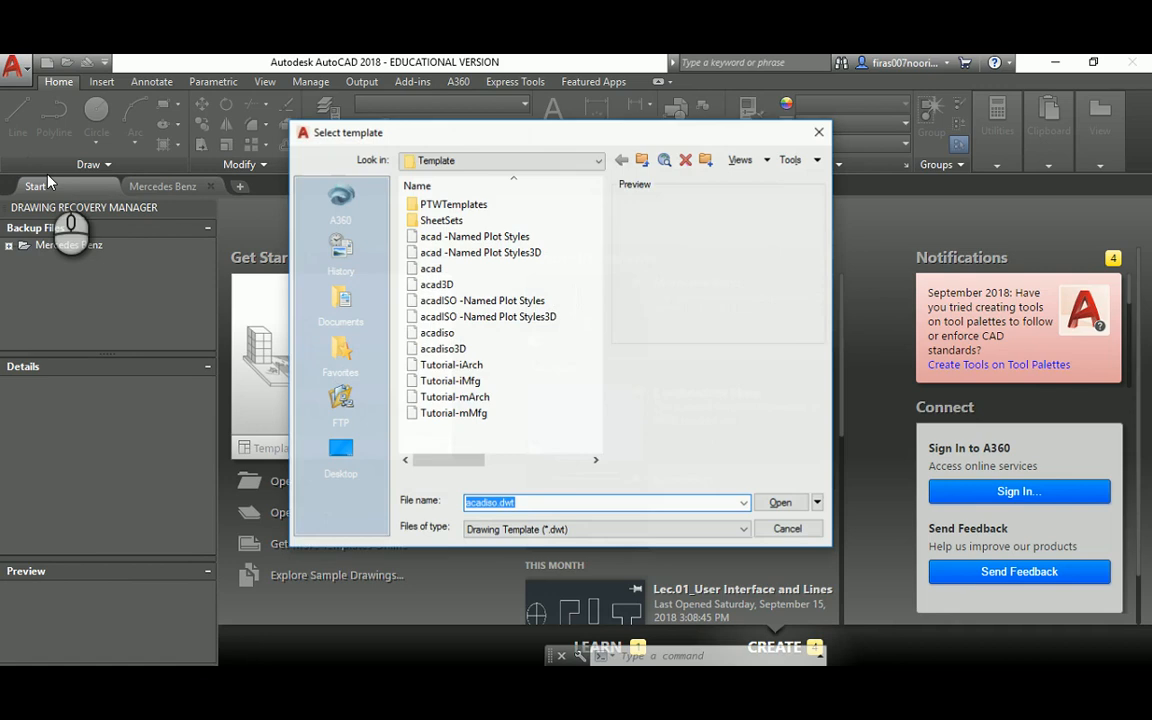
{"action": "left_click", "coordinate": [433, 337]}
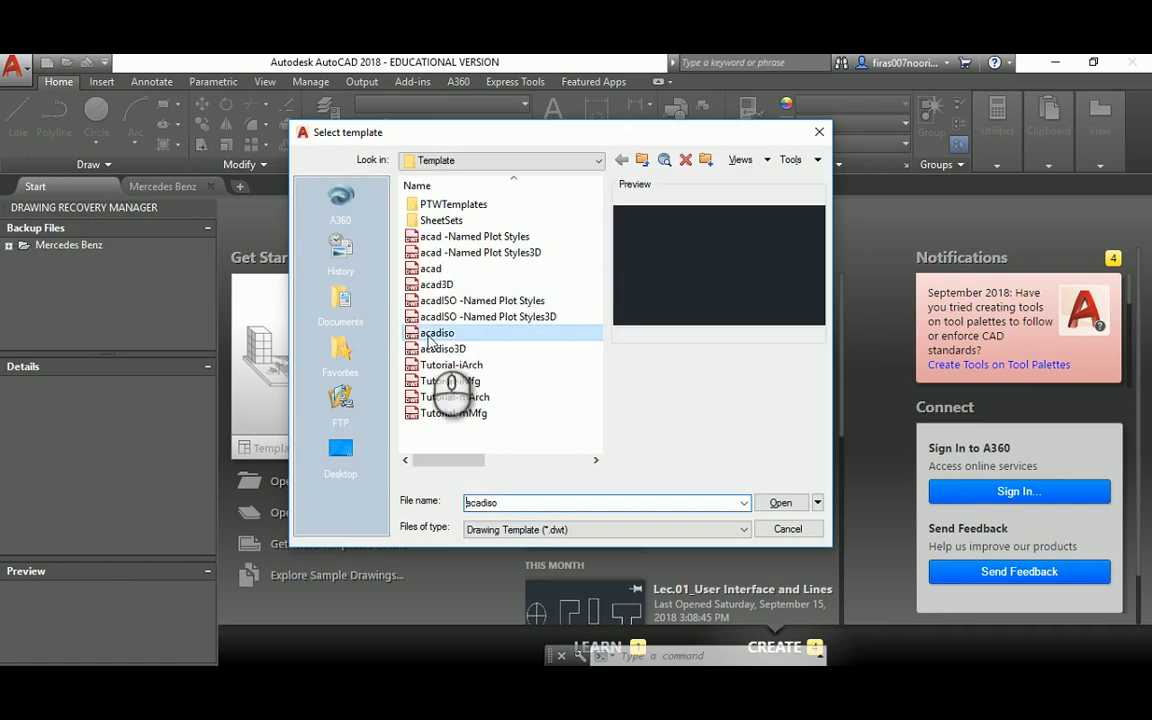
{"action": "double_click", "coordinate": [433, 335]}
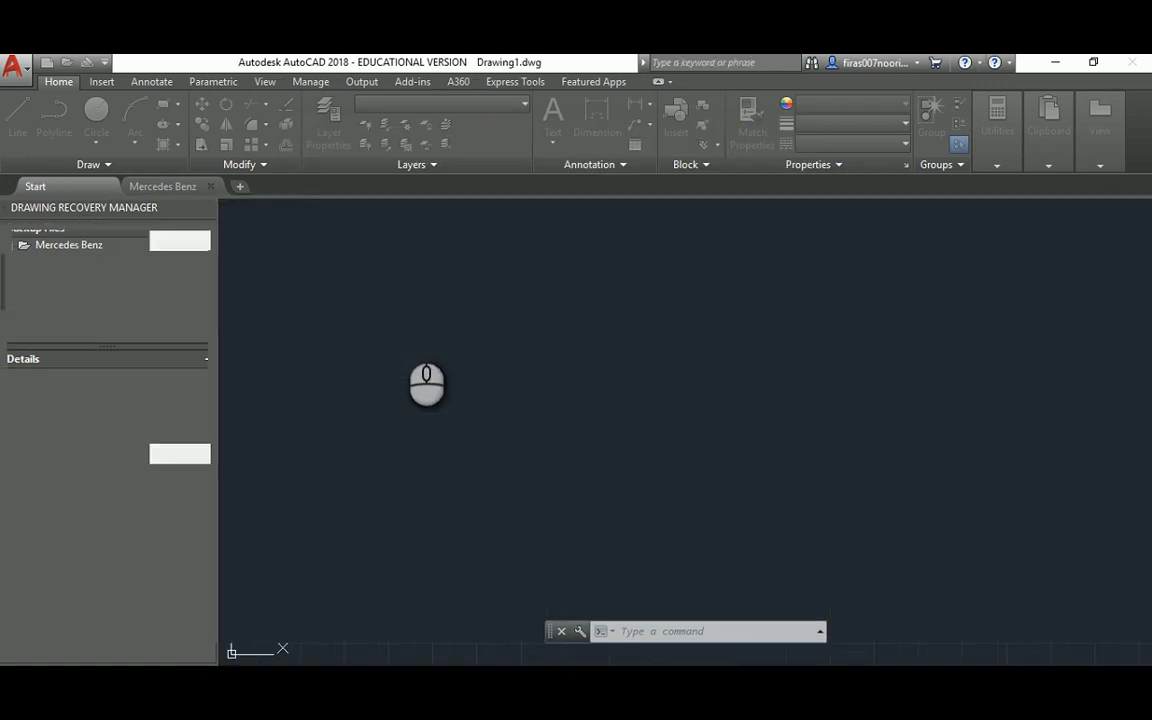
Set the drawing's insertion scale units to Meters.
{"action": "type", "text": "units"}
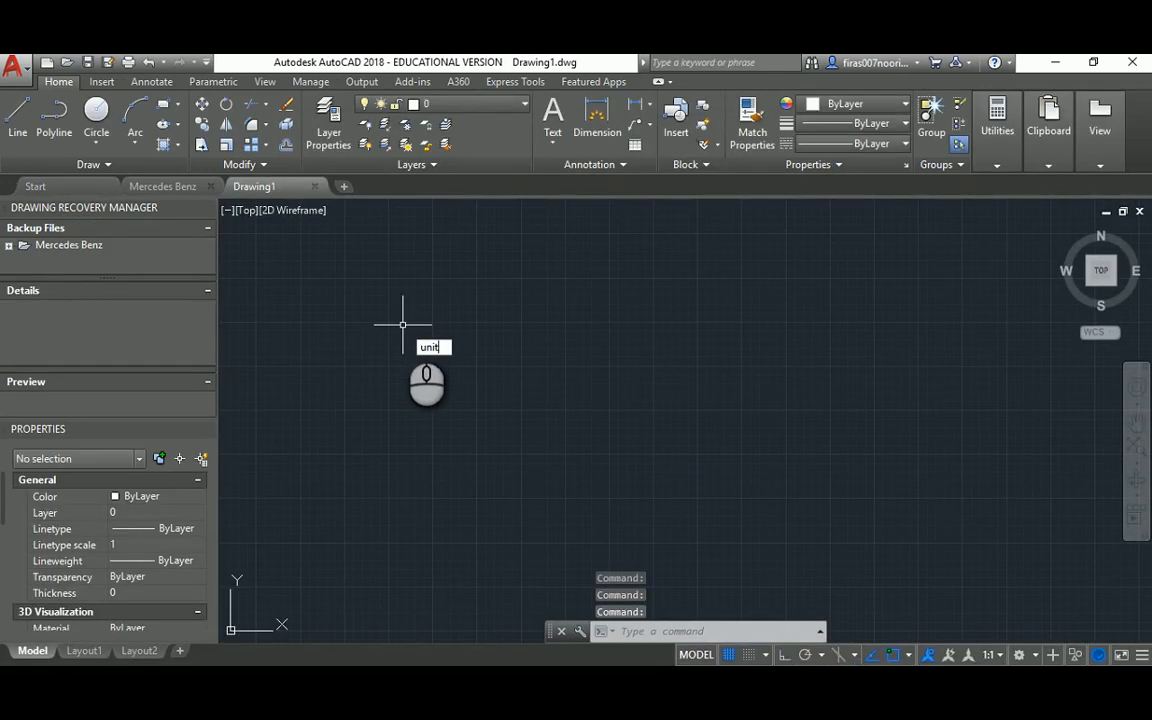
{"action": "key", "text": "Return"}
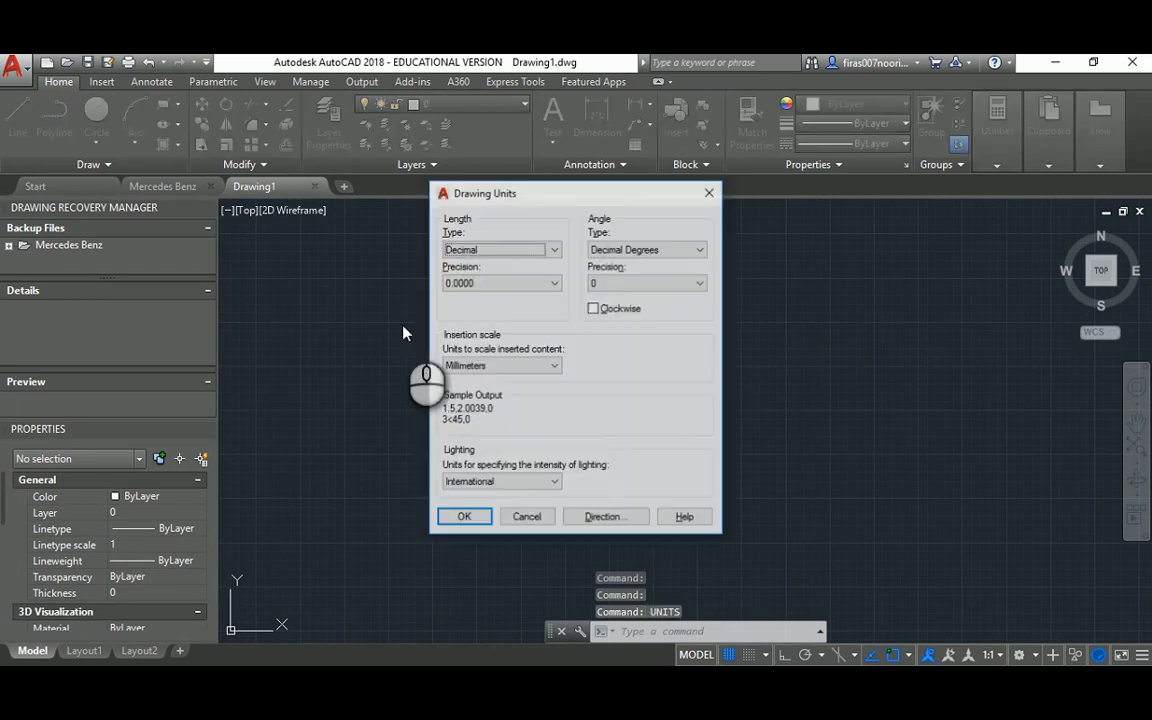
{"action": "left_click", "coordinate": [478, 366]}
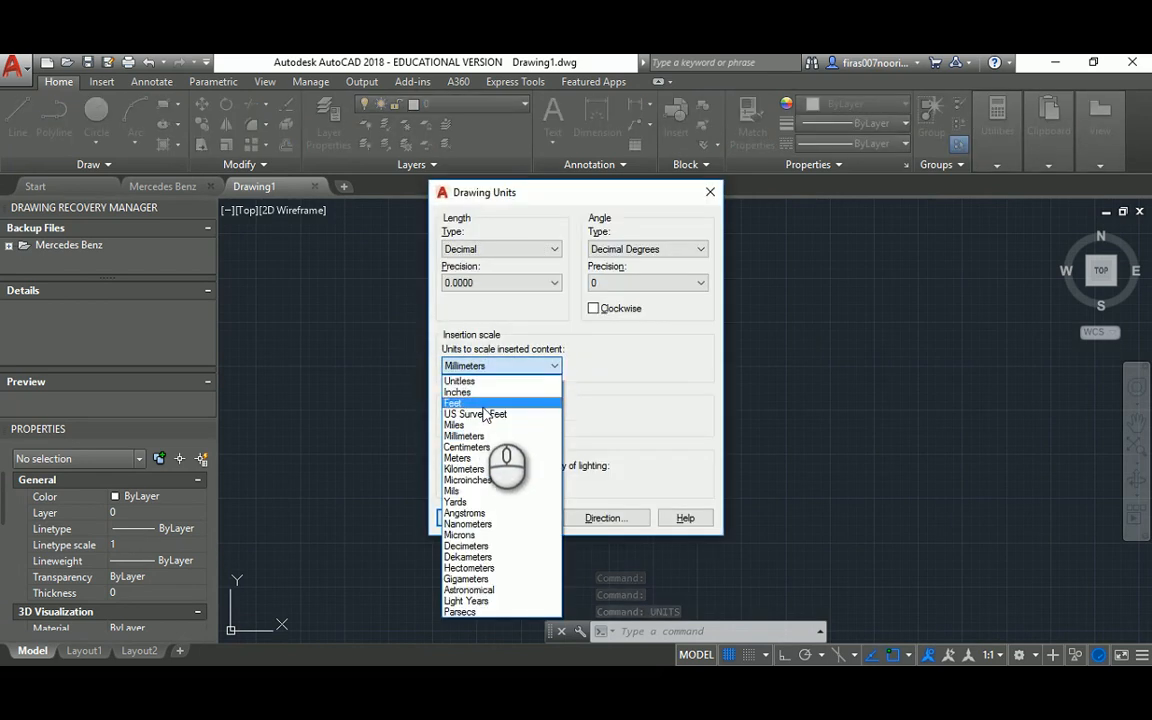
{"action": "left_click", "coordinate": [462, 458]}
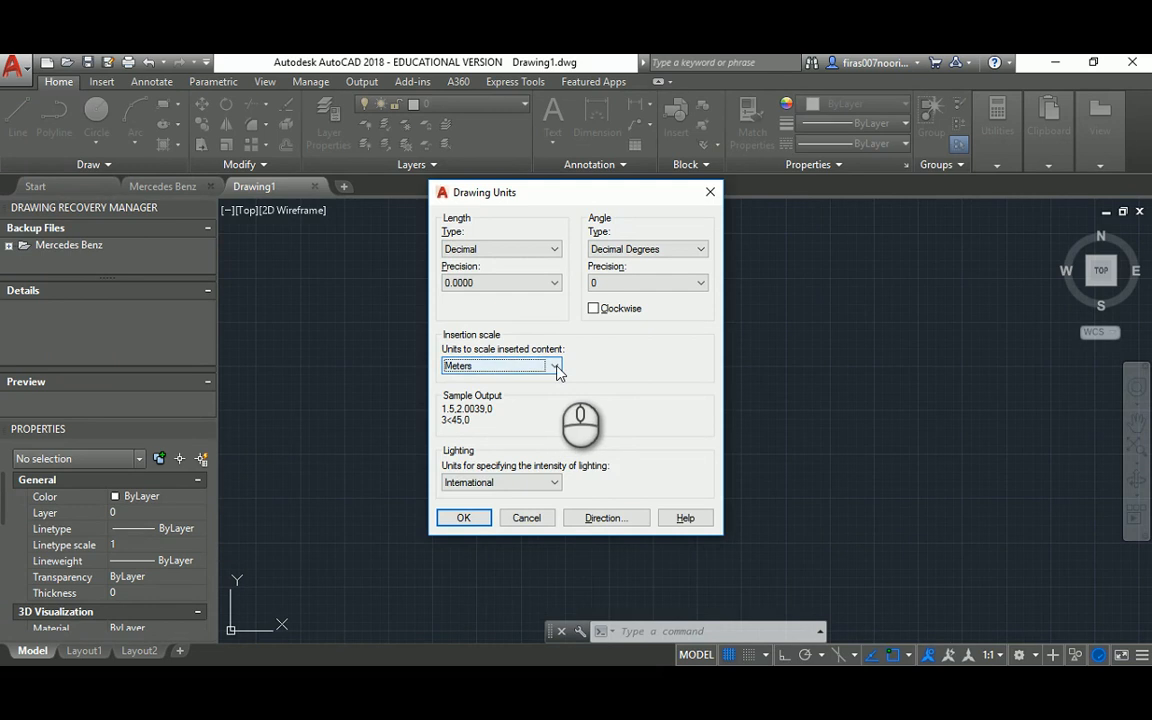
{"action": "left_click", "coordinate": [555, 368]}
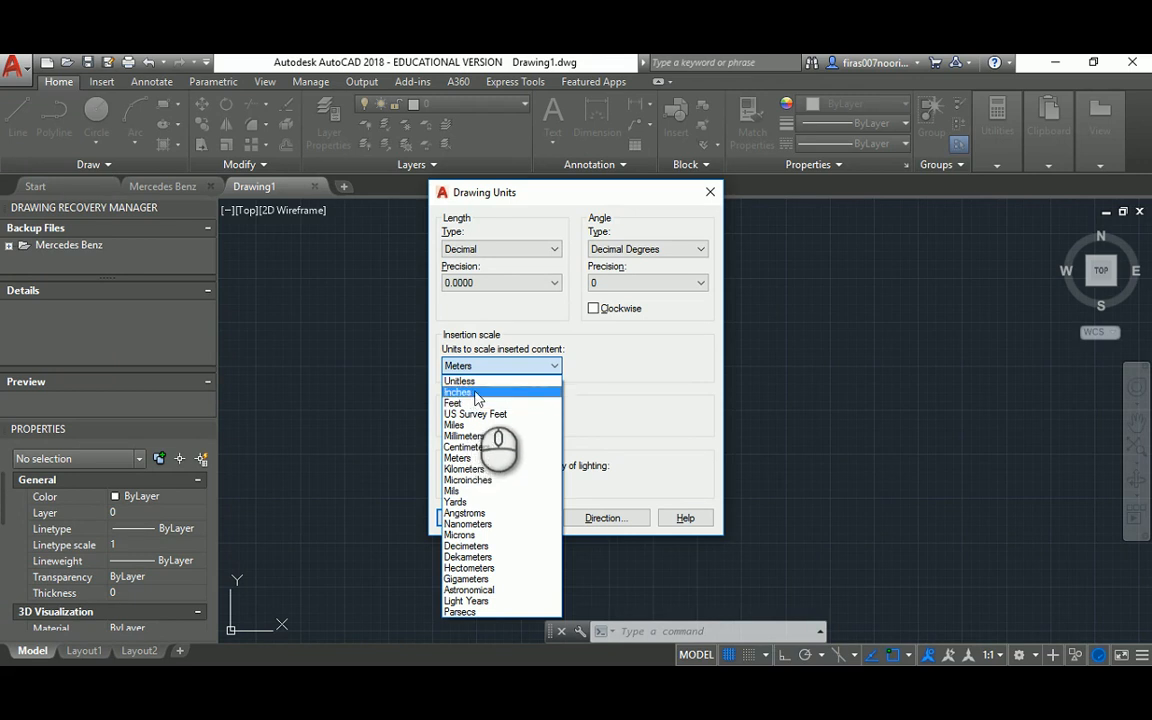
{"action": "left_click", "coordinate": [655, 357]}
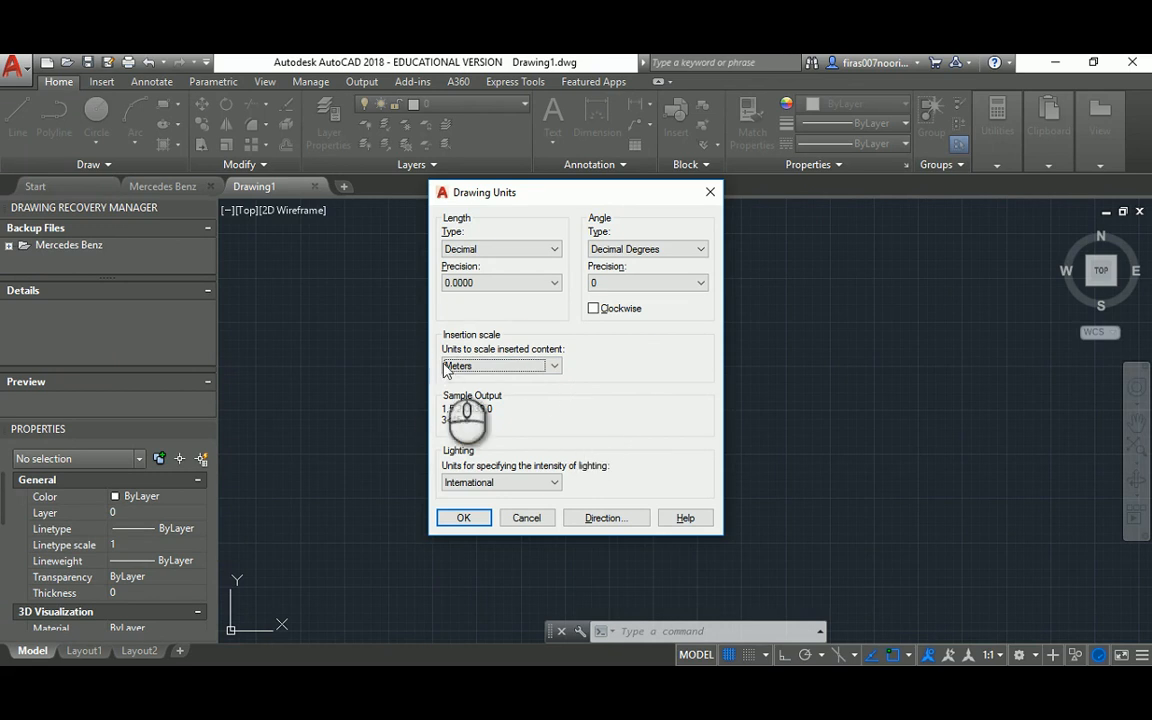
{"action": "left_click", "coordinate": [463, 520]}
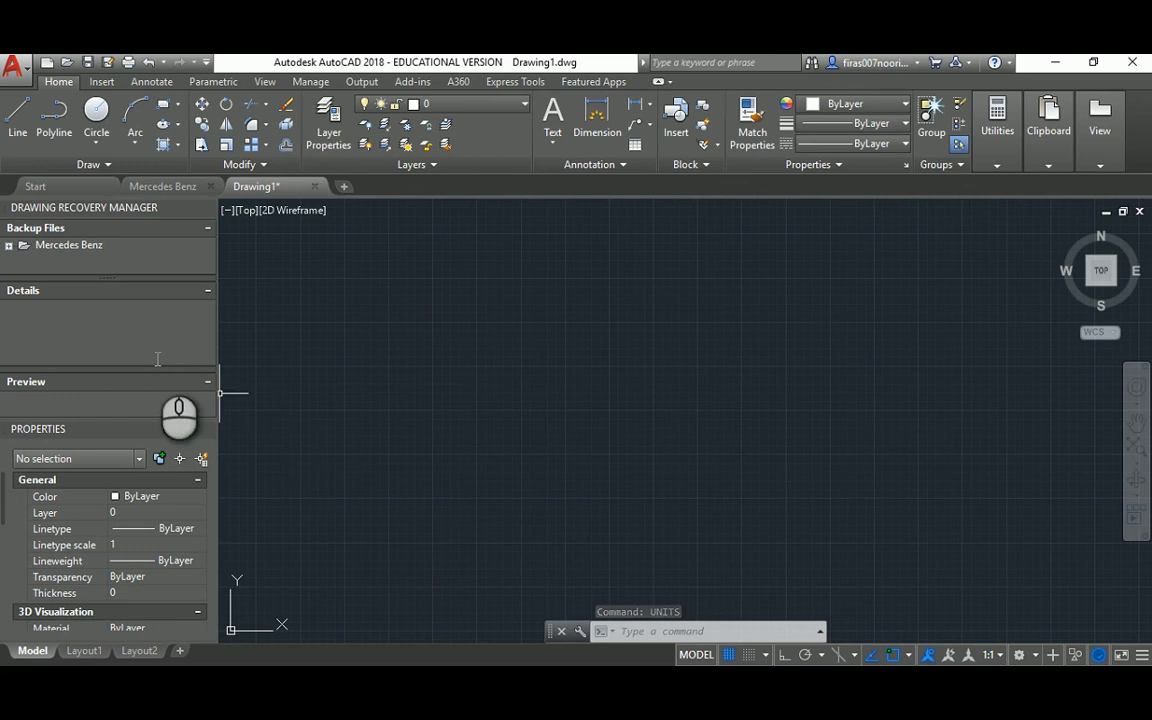
Draw two circles side by side by centre and radius, the first about 547 units and the second about 431 units in radius.
{"action": "left_click", "coordinate": [96, 146]}
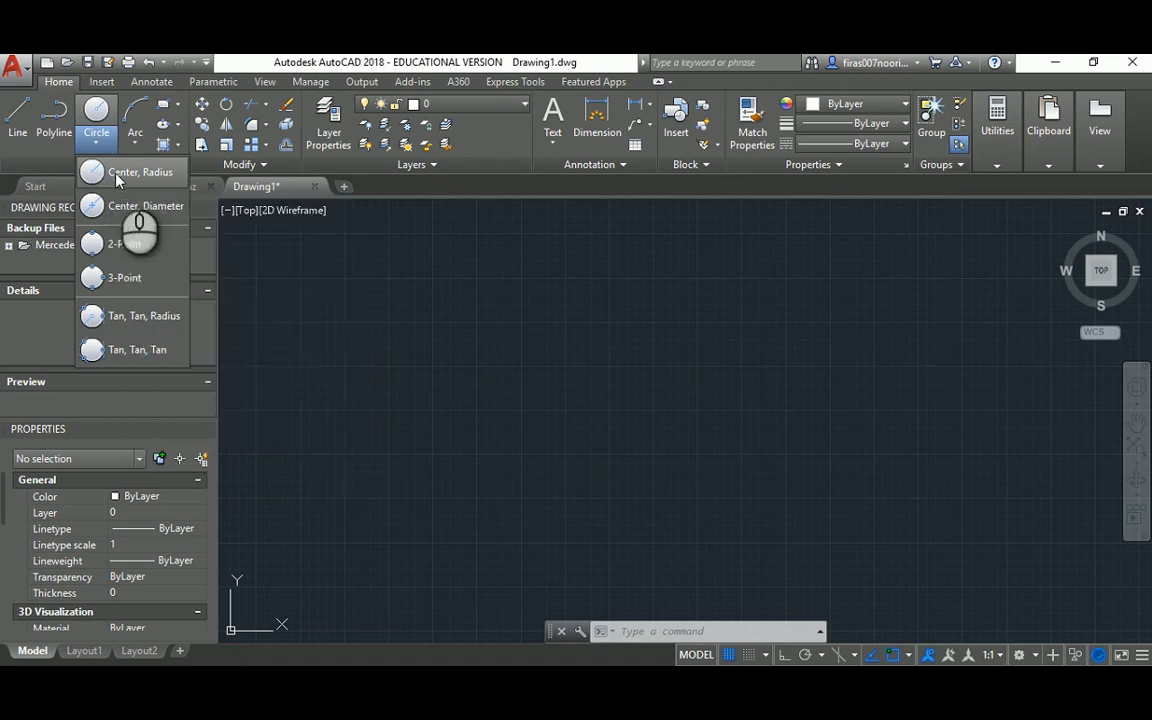
{"action": "left_click", "coordinate": [113, 176]}
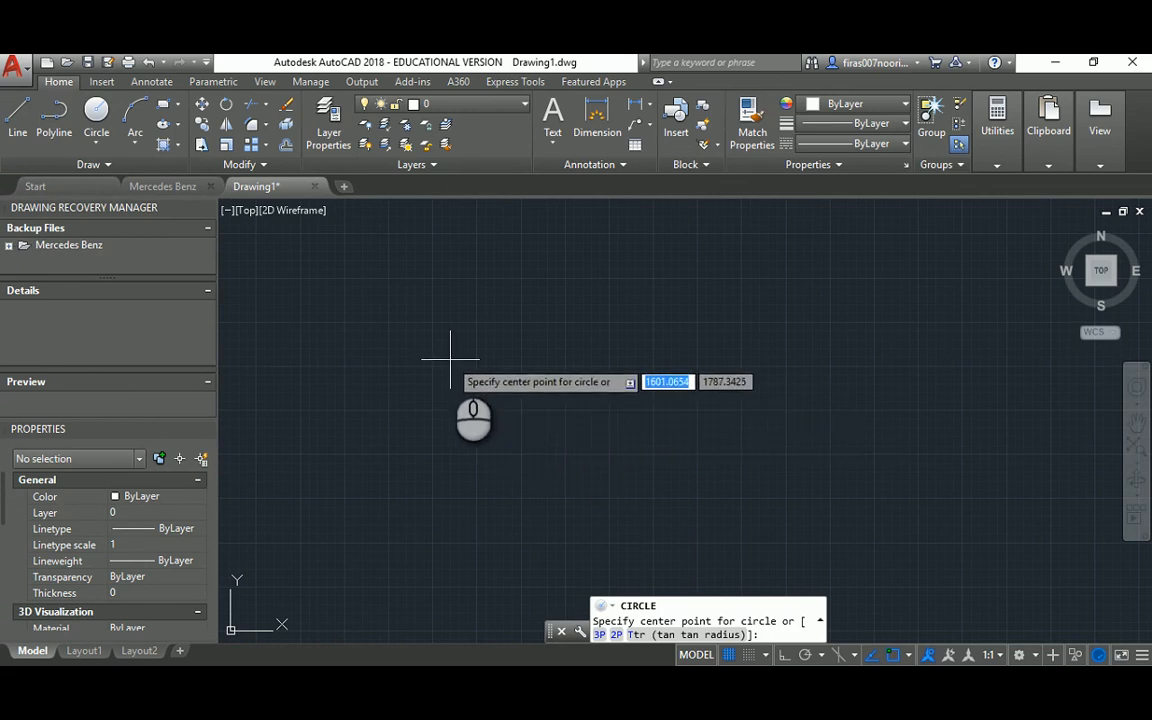
{"action": "left_click", "coordinate": [447, 377]}
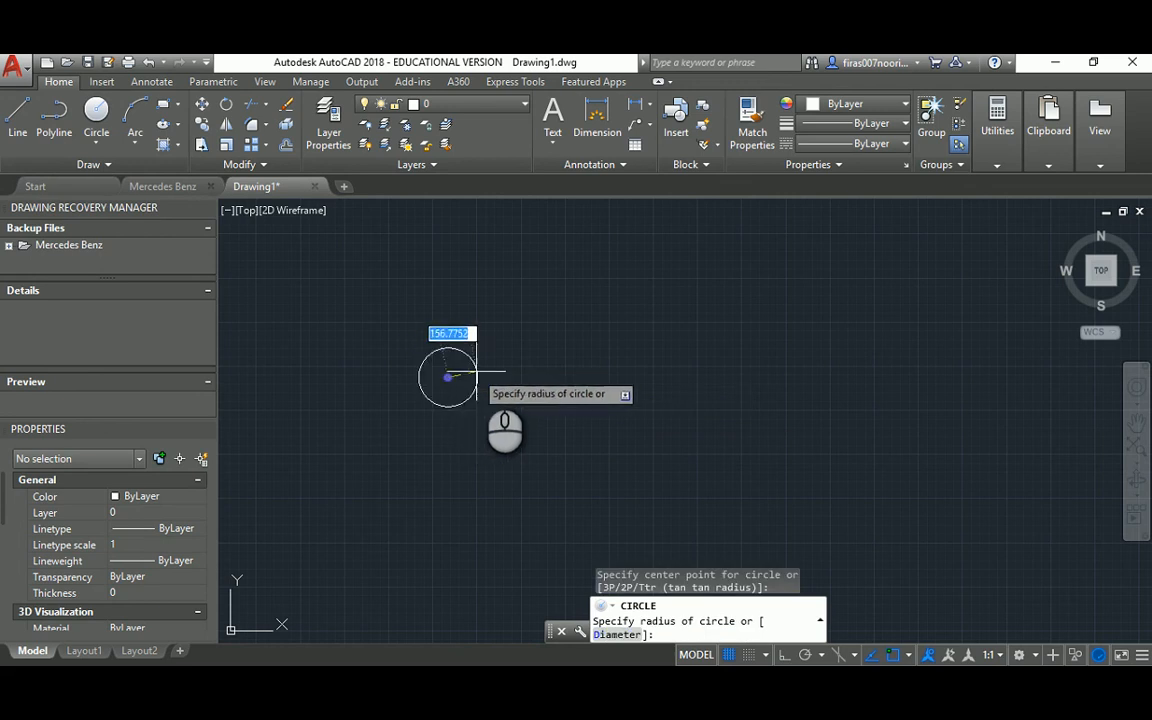
{"action": "left_click", "coordinate": [542, 369]}
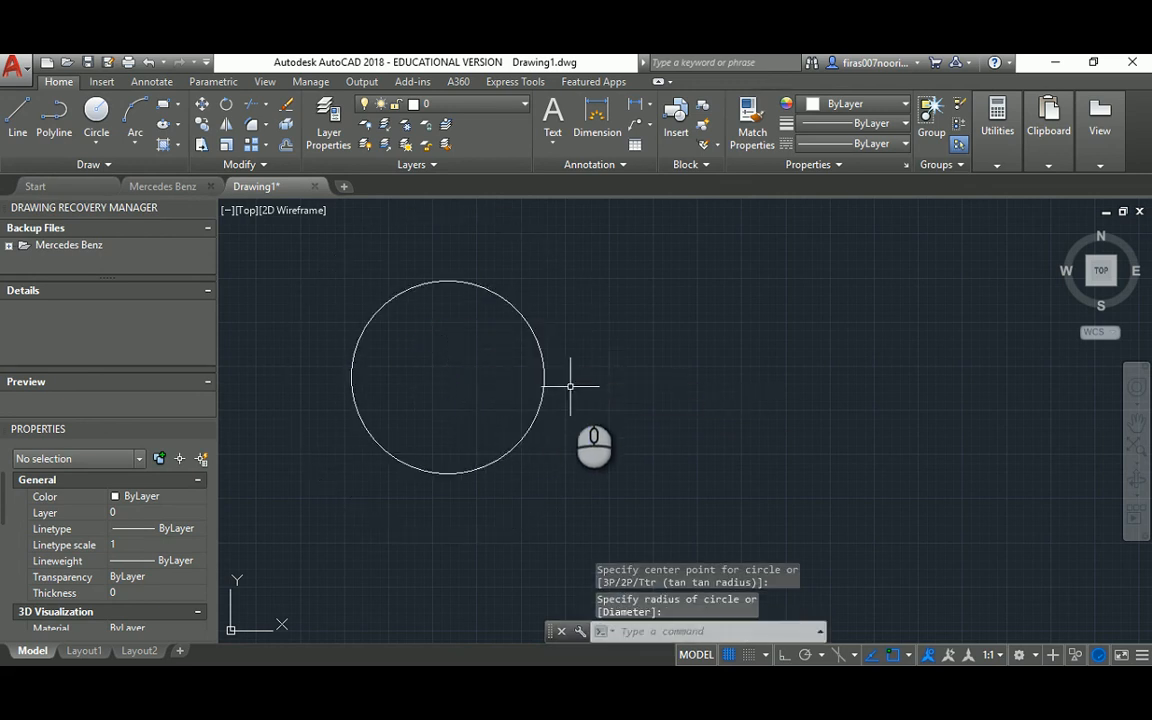
{"action": "key", "text": "Return"}
{"action": "left_click", "coordinate": [644, 372]}
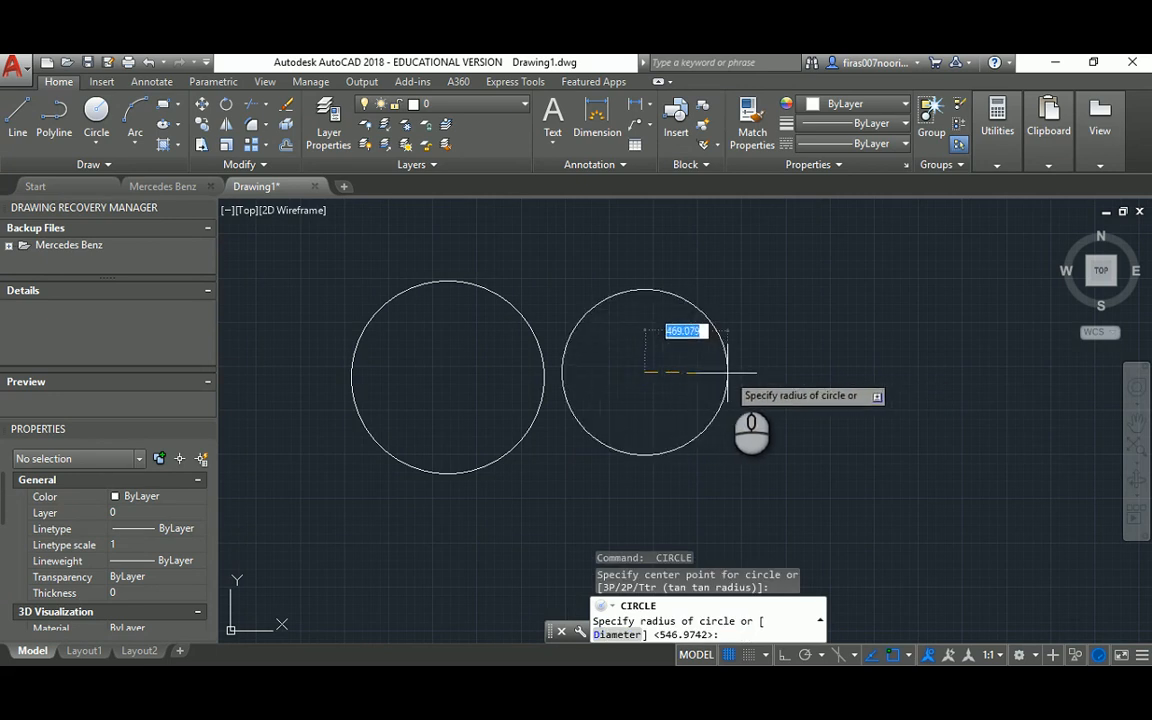
{"action": "left_click", "coordinate": [719, 373]}
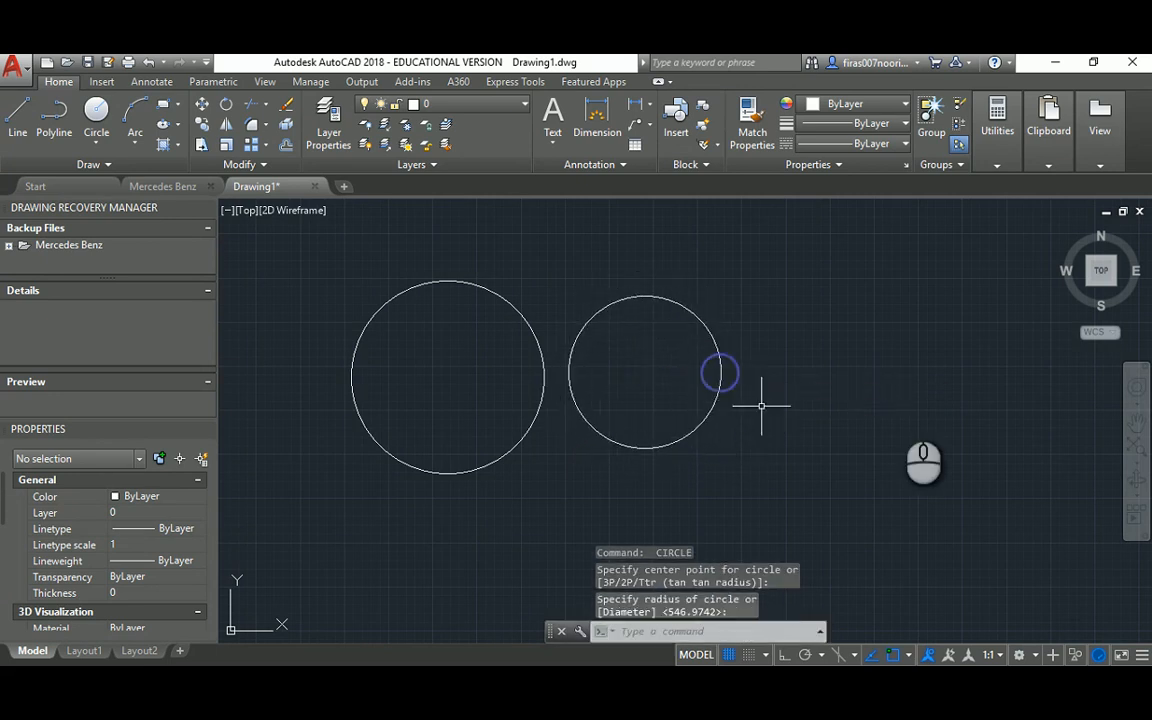
Draw a third circle with a radius of 500 to the right of the other two.
{"action": "middle_click_drag", "start_coordinate": [918, 391], "coordinate": [761, 362]}
{"action": "key", "text": "Return"}
{"action": "left_click", "coordinate": [764, 346]}
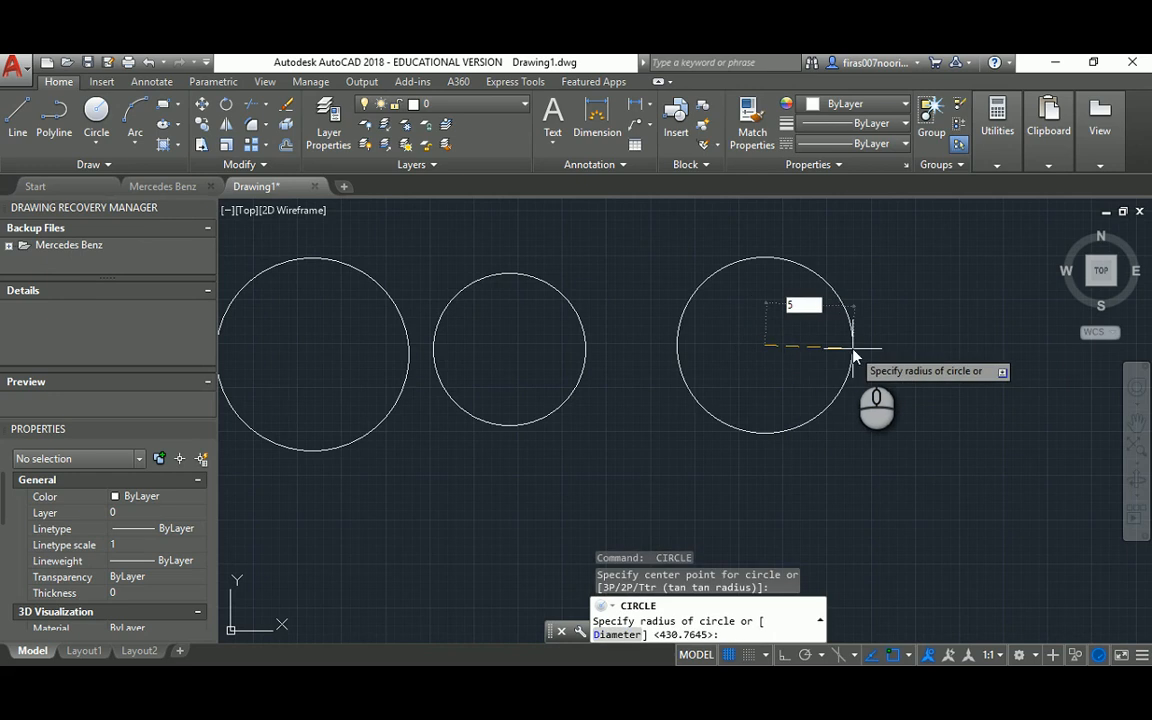
{"action": "key", "text": "Return"}
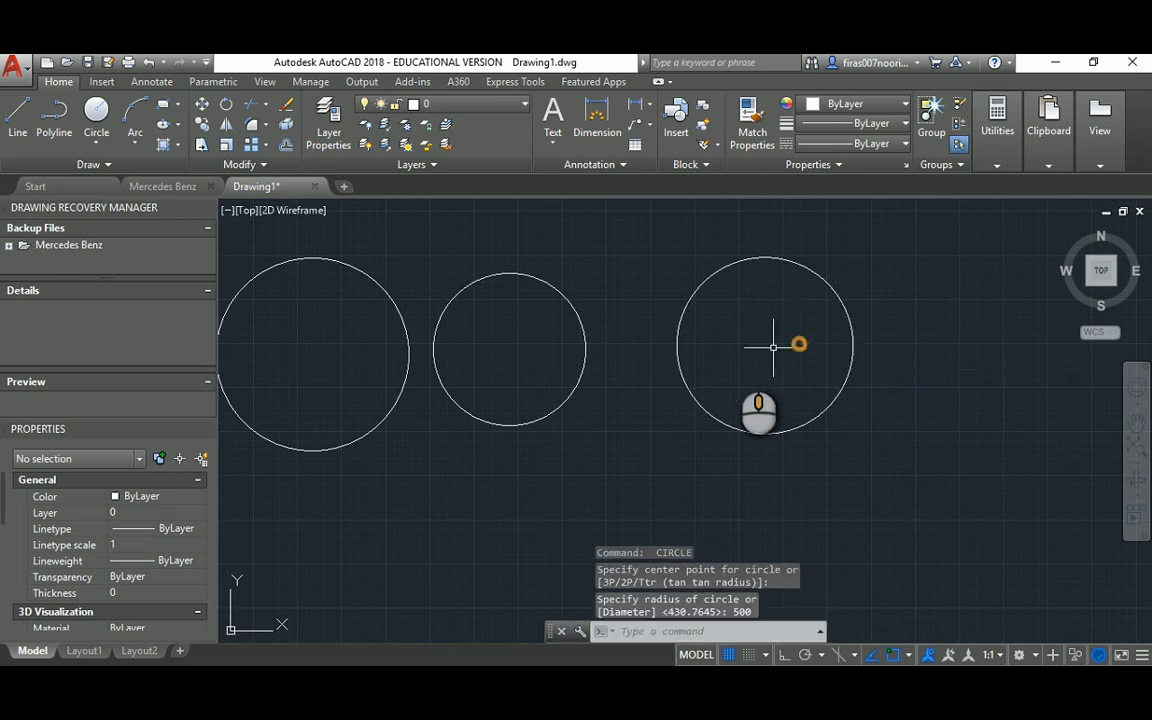
Draw a circle with a radius of 0.5 to the right of the 500-radius circle.
{"action": "middle_click_drag", "start_coordinate": [766, 345], "coordinate": [545, 368]}
{"action": "middle_click_drag", "start_coordinate": [820, 378], "coordinate": [645, 378]}
{"action": "key", "text": "Return"}
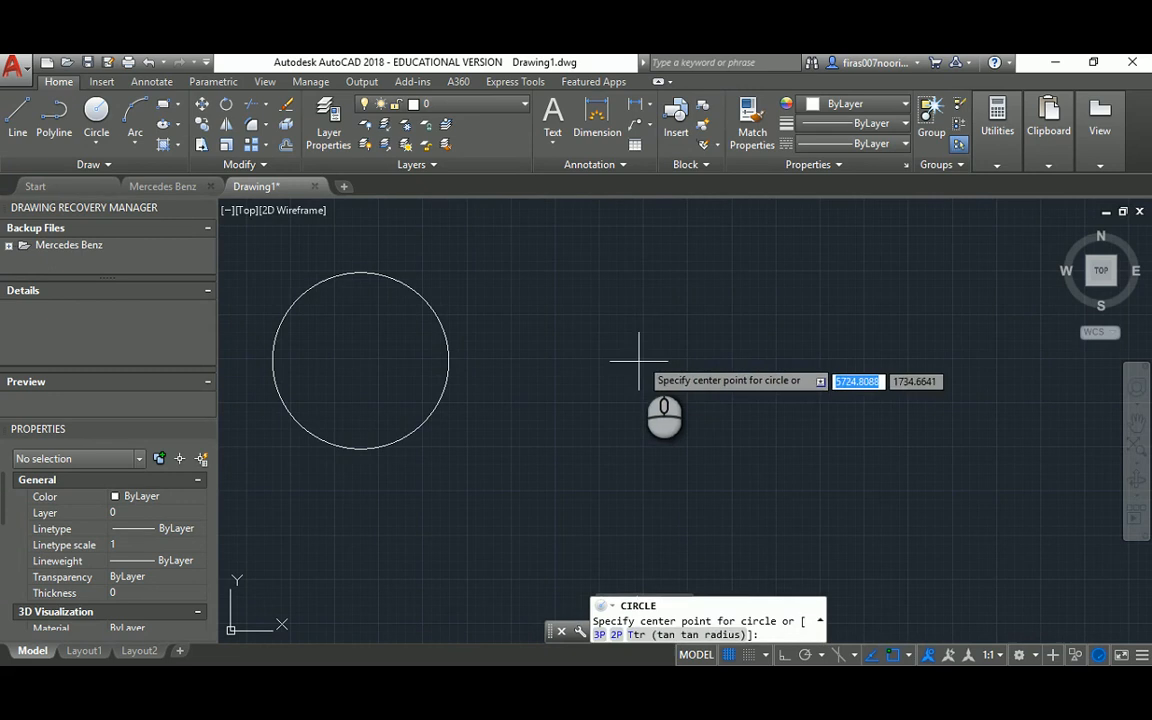
{"action": "left_click", "coordinate": [640, 352]}
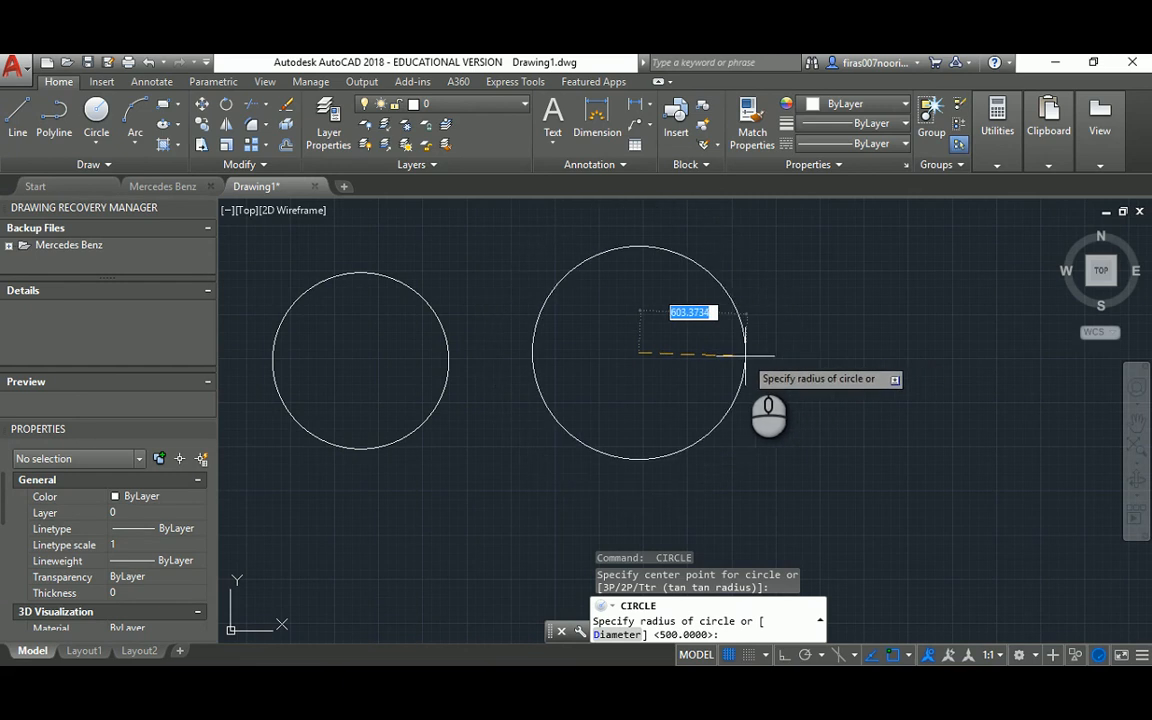
{"action": "type", "text": "0.5"}
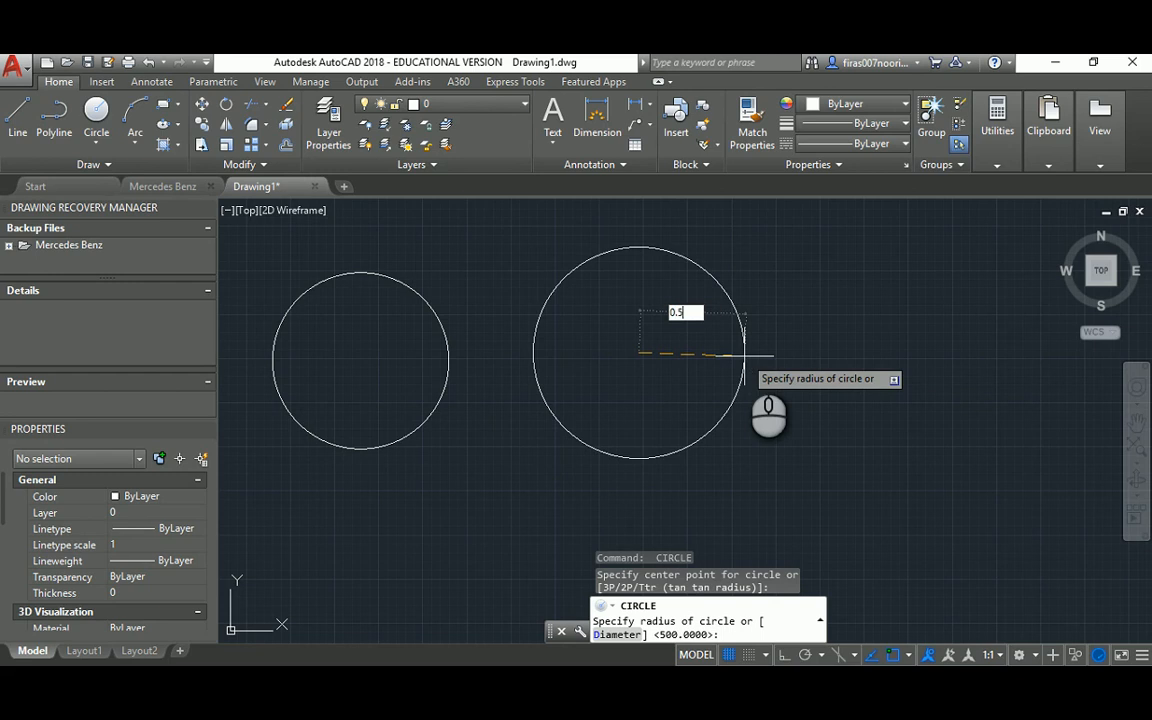
{"action": "key", "text": "Return"}
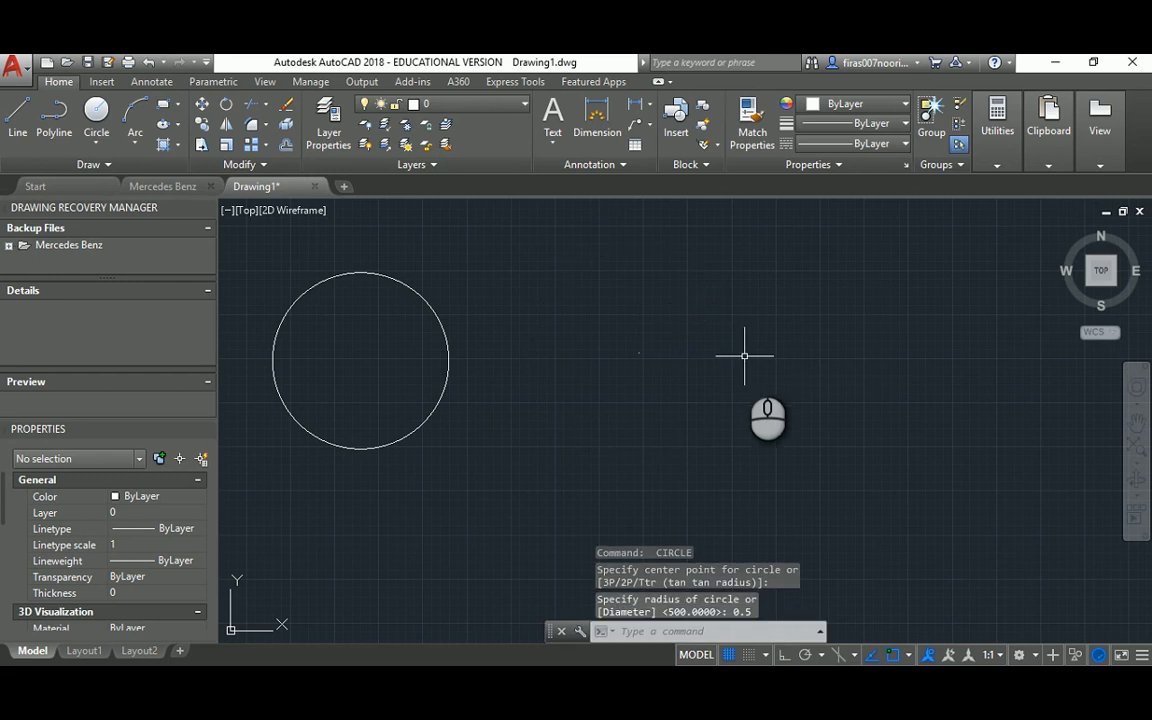
Select the tiny 0.5-radius circle, examine it up close, and clear the selection.
{"action": "left_click", "coordinate": [622, 341]}
{"action": "left_click", "coordinate": [671, 381]}
{"action": "scroll", "coordinate": [627, 343], "scroll_direction": "up", "scroll_amount": 5}
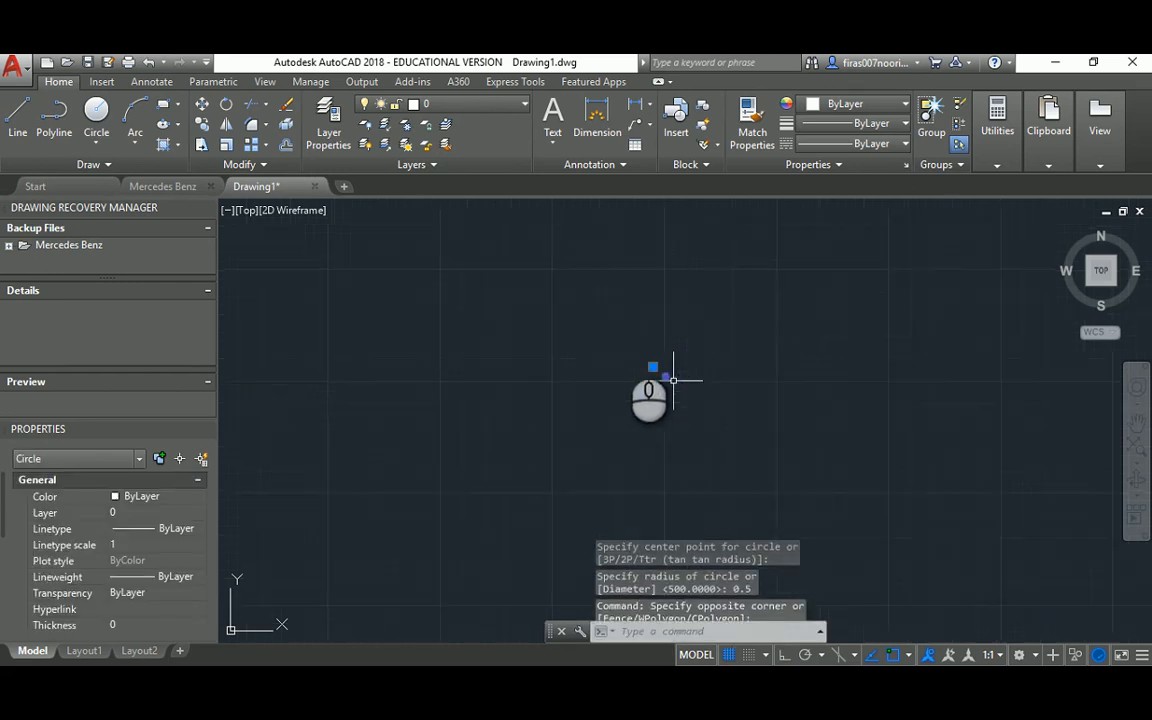
{"action": "scroll", "coordinate": [620, 400], "scroll_direction": "up", "scroll_amount": 8}
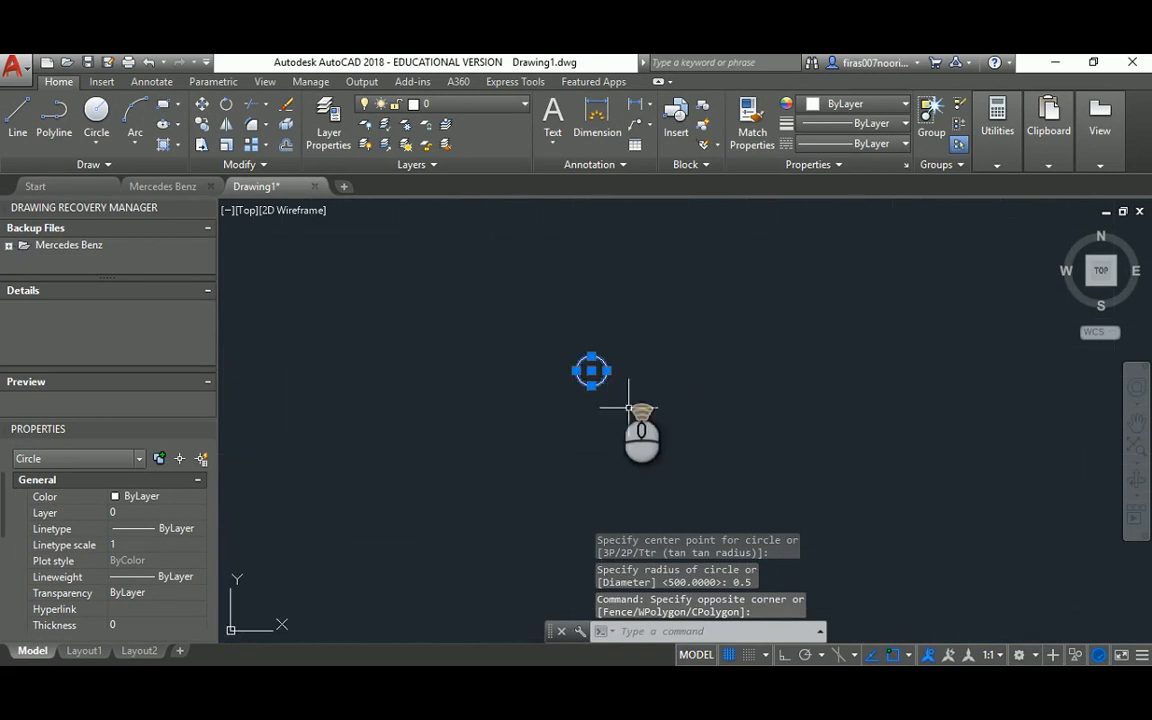
{"action": "key", "text": "Escape"}
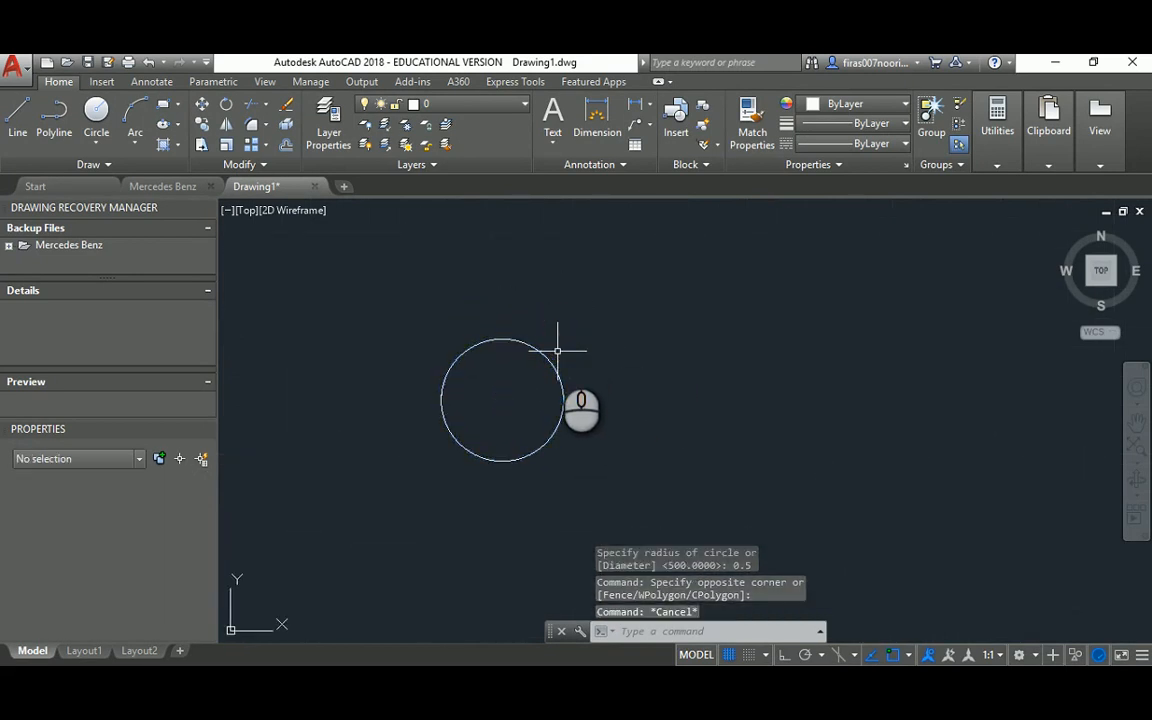
{"action": "key", "text": "Escape"}
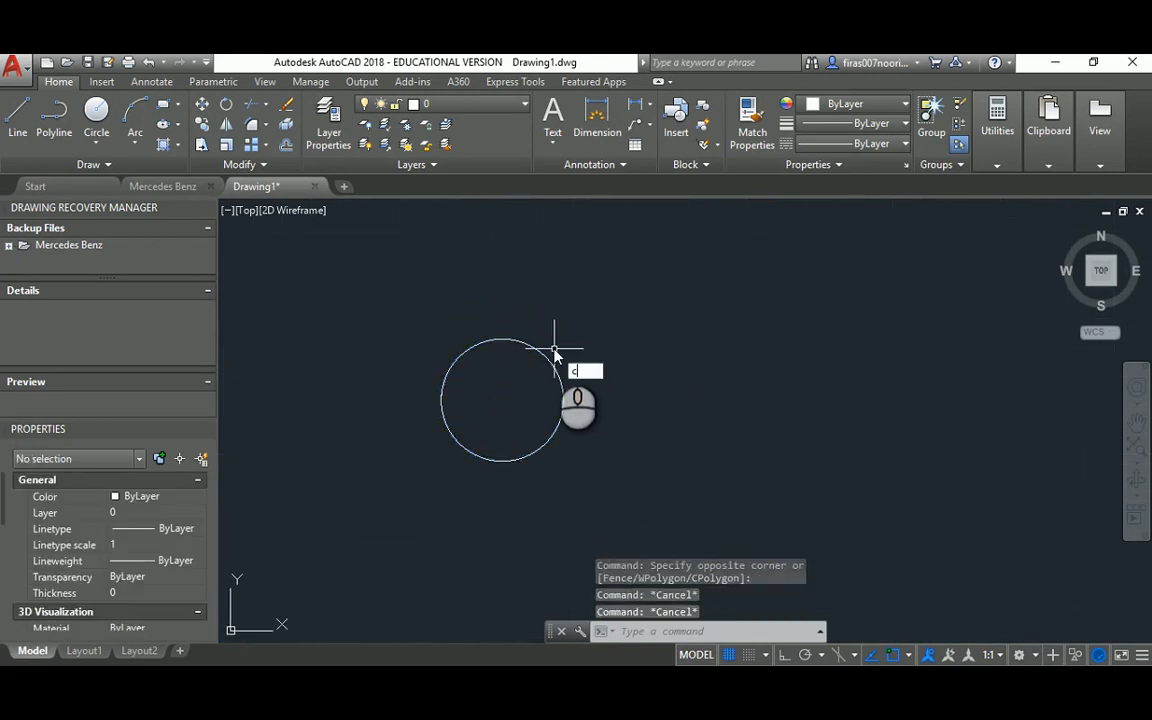
Draw a circle with a radius of 100000 beside the 0.5-radius circle and bring its full outline into view.
{"action": "key", "text": "Return"}
{"action": "left_click", "coordinate": [730, 394]}
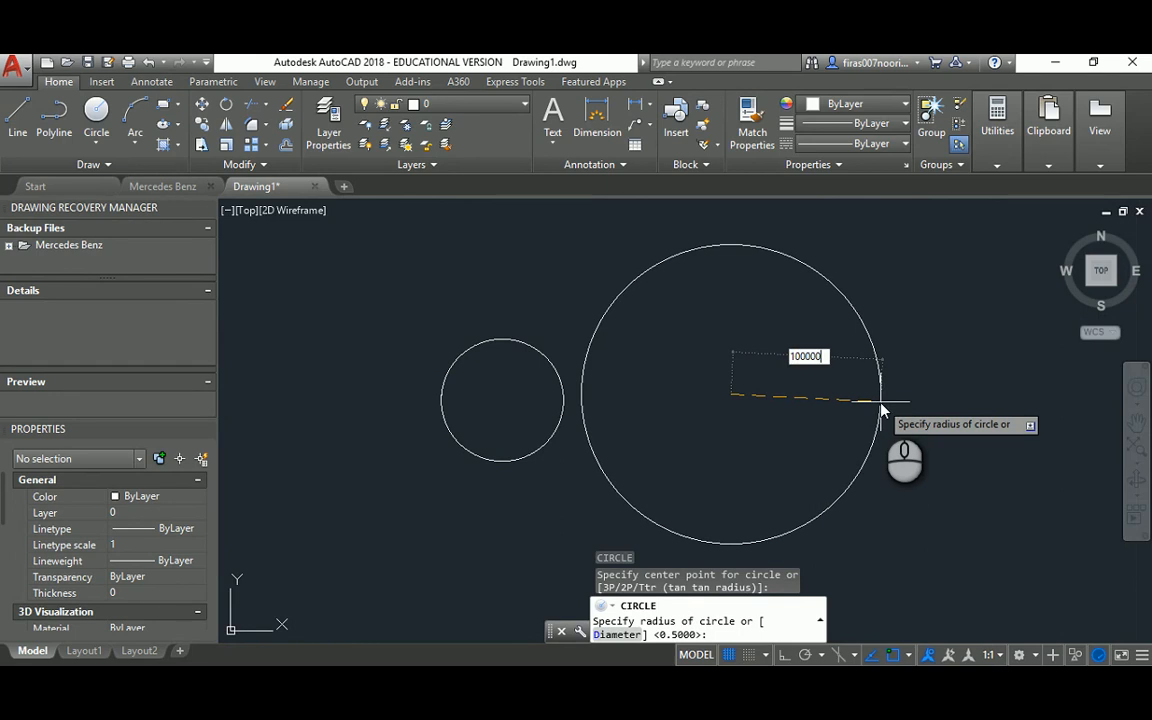
{"action": "key", "text": "Return"}
{"action": "scroll", "coordinate": [756, 369], "scroll_direction": "down", "scroll_amount": 2}
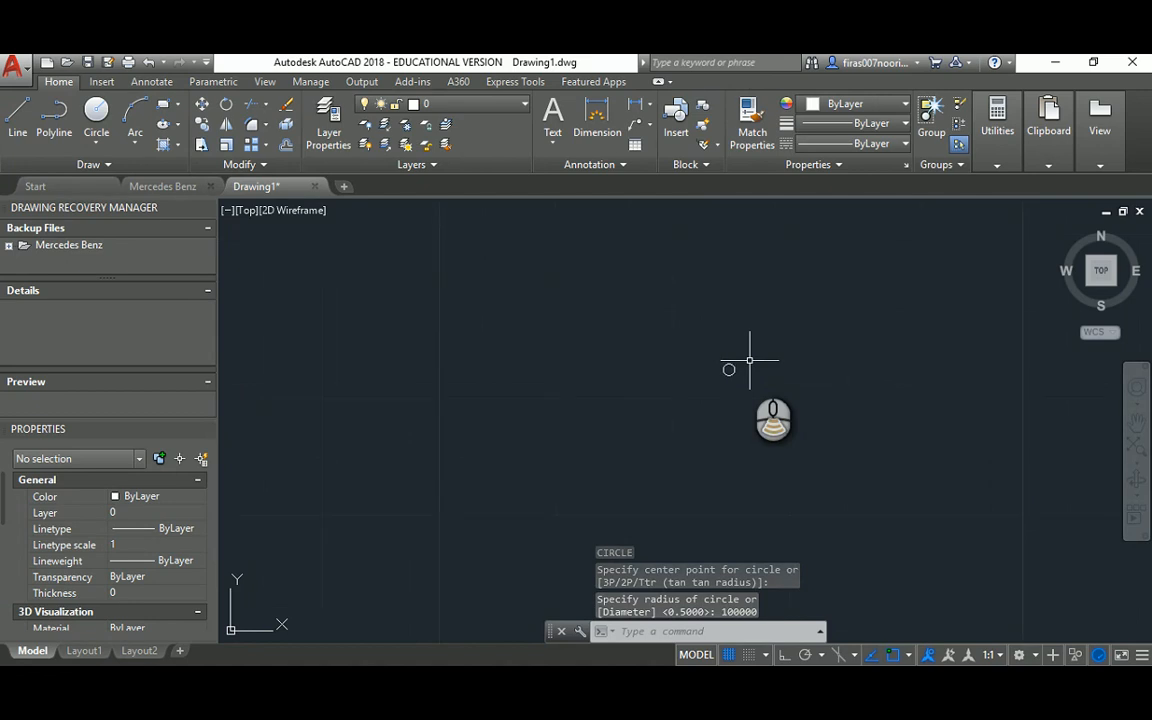
{"action": "scroll", "coordinate": [749, 362], "scroll_direction": "down", "scroll_amount": 8}
{"action": "scroll", "coordinate": [749, 362], "scroll_direction": "down", "scroll_amount": 2}
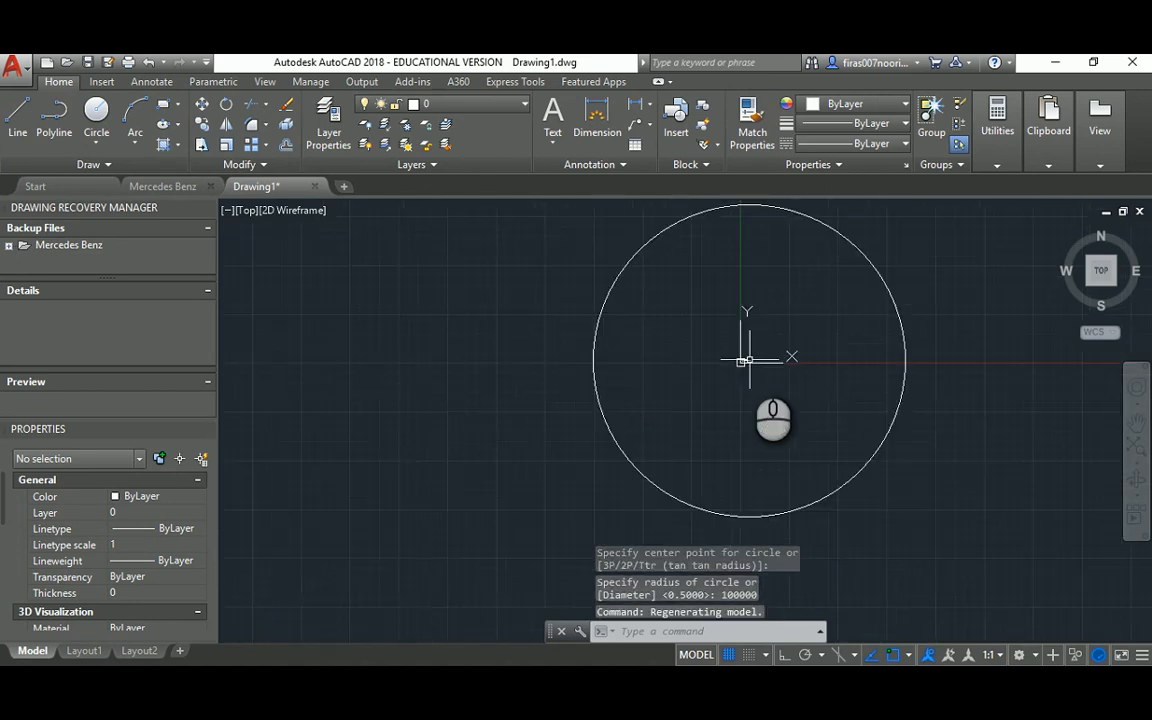
Delete the 100000-radius circle.
{"action": "left_click", "coordinate": [906, 238]}
{"action": "left_click", "coordinate": [869, 260]}
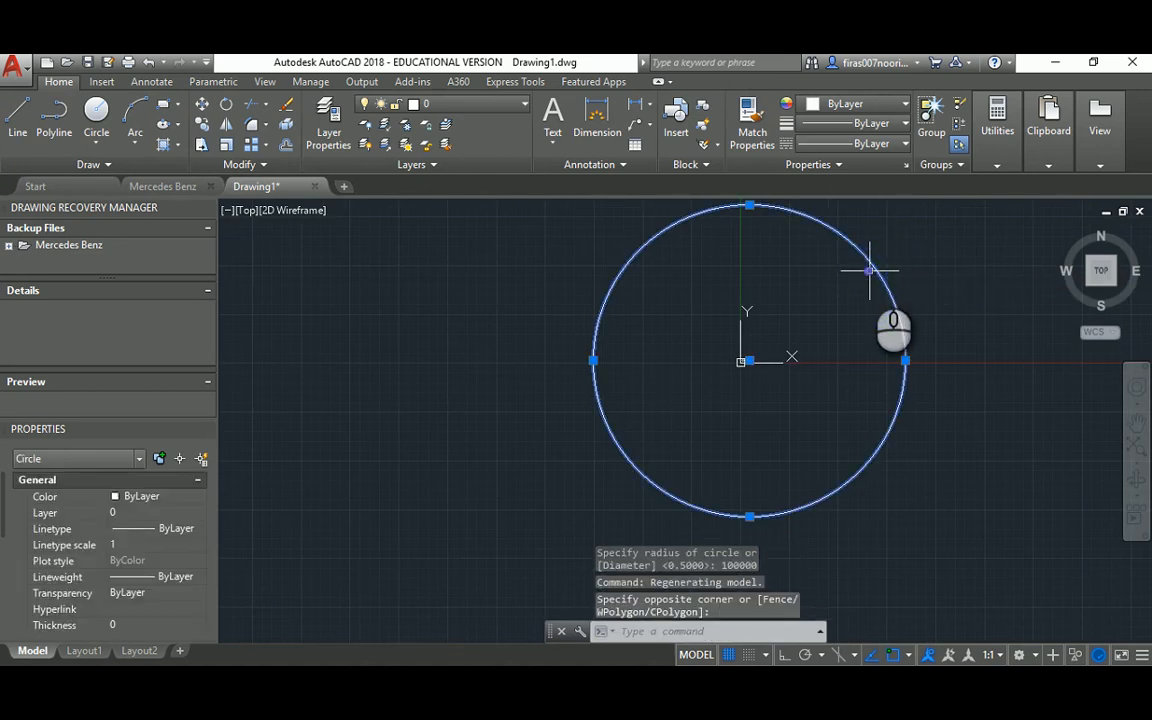
{"action": "key", "text": "Delete"}
Delete the tiny 0.5-radius circle to the right of the 500-radius circle.
{"action": "middle_click", "coordinate": [784, 318]}
{"action": "middle_click", "coordinate": [784, 318]}
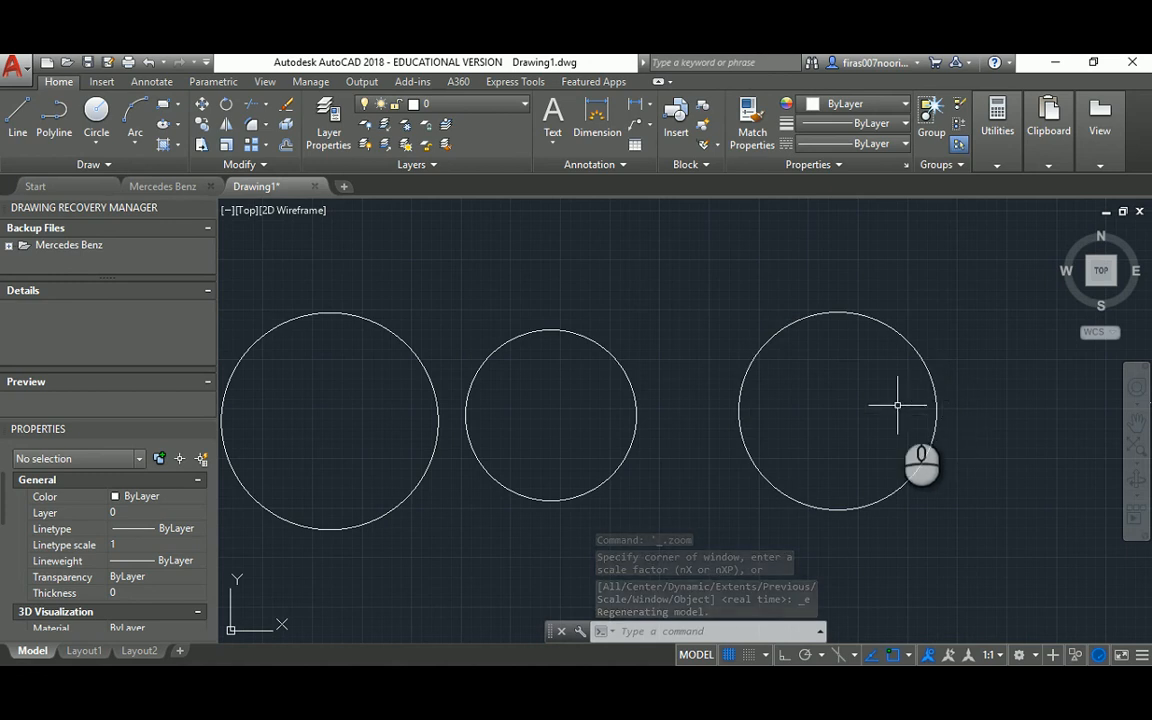
{"action": "middle_click_drag", "start_coordinate": [905, 404], "coordinate": [397, 408]}
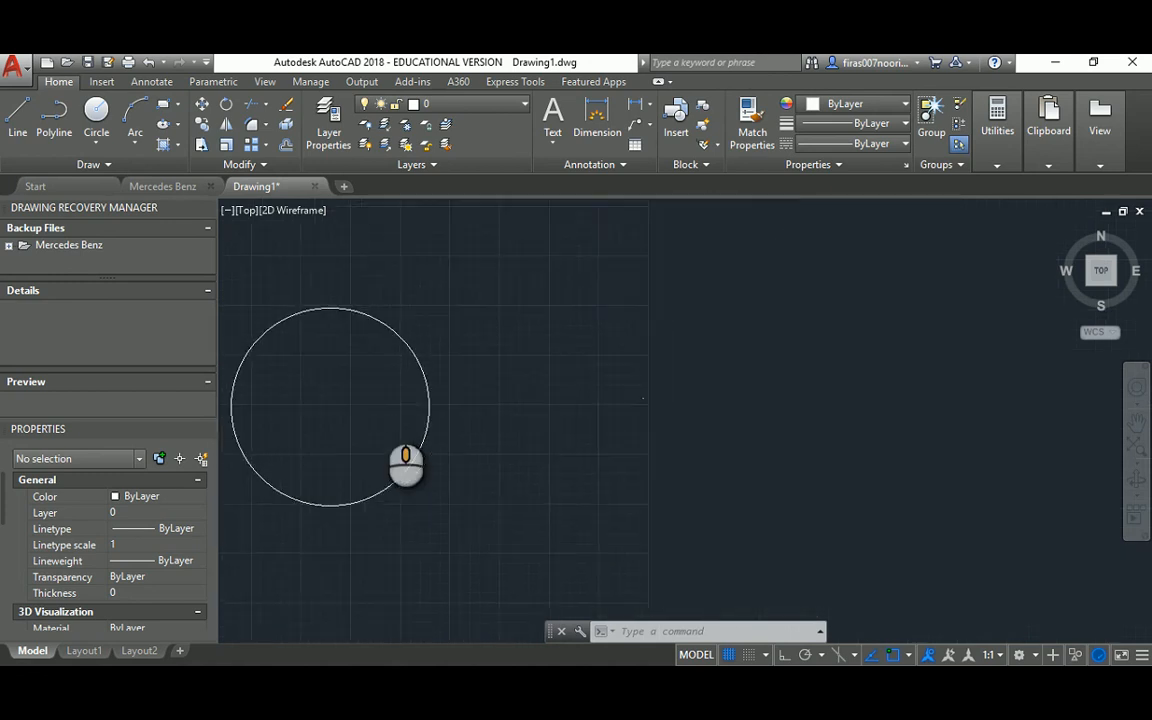
{"action": "left_click", "coordinate": [554, 364]}
{"action": "left_click", "coordinate": [694, 424]}
{"action": "key", "text": "Delete"}
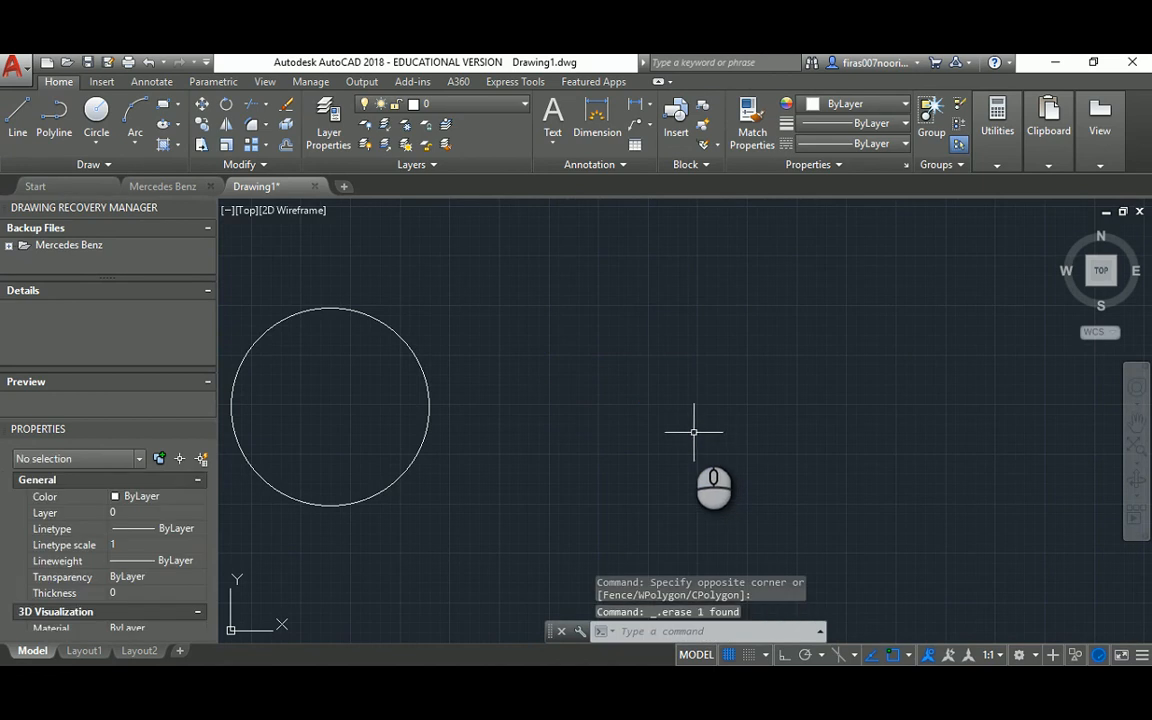
Draw a circle with a radius of 200 in the empty area to the right of the 500-radius circle.
{"action": "type", "text": "c"}
{"action": "key", "text": "Return"}
{"action": "left_click", "coordinate": [664, 387]}
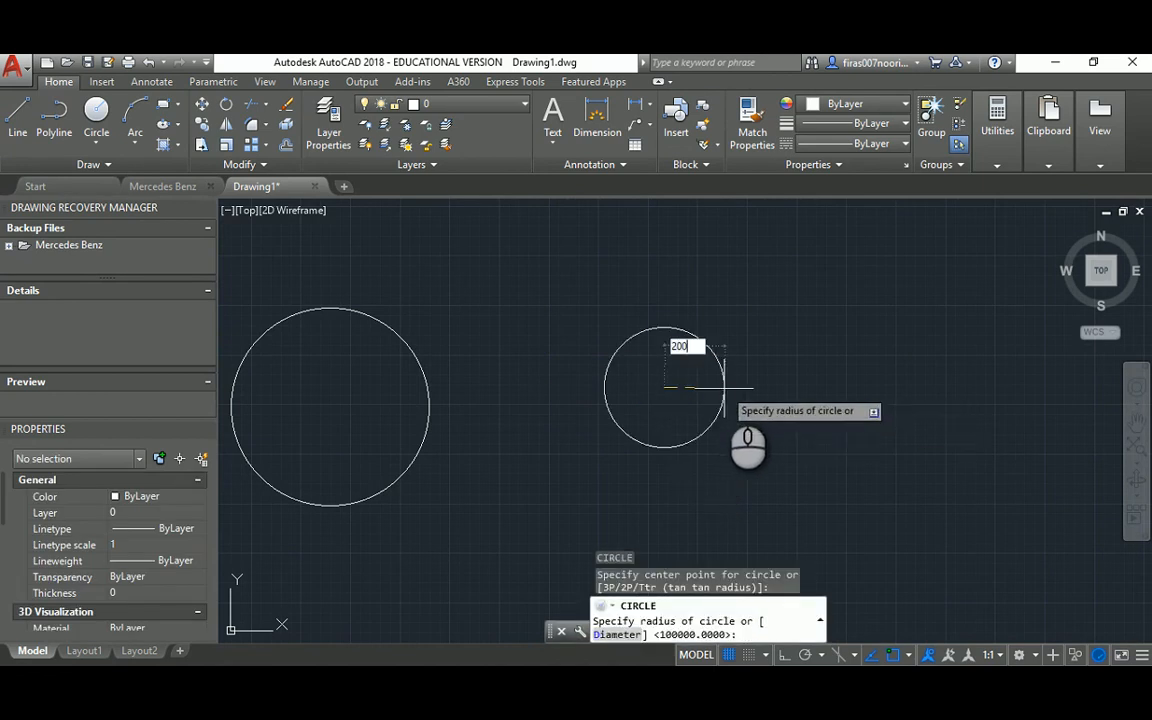
{"action": "key", "text": "Return"}
{"action": "scroll", "coordinate": [704, 373], "scroll_direction": "up", "scroll_amount": 3}
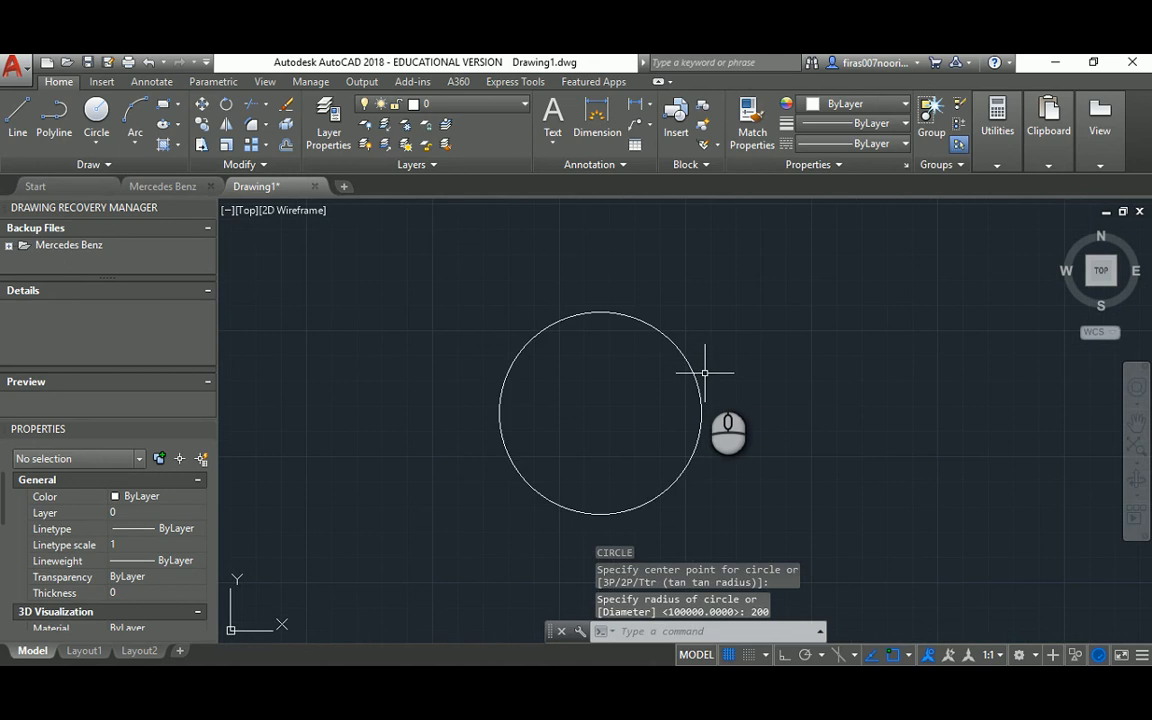
{"action": "scroll", "coordinate": [632, 381], "scroll_direction": "down", "scroll_amount": 1}
{"action": "middle_click_drag", "start_coordinate": [412, 361], "coordinate": [547, 327]}
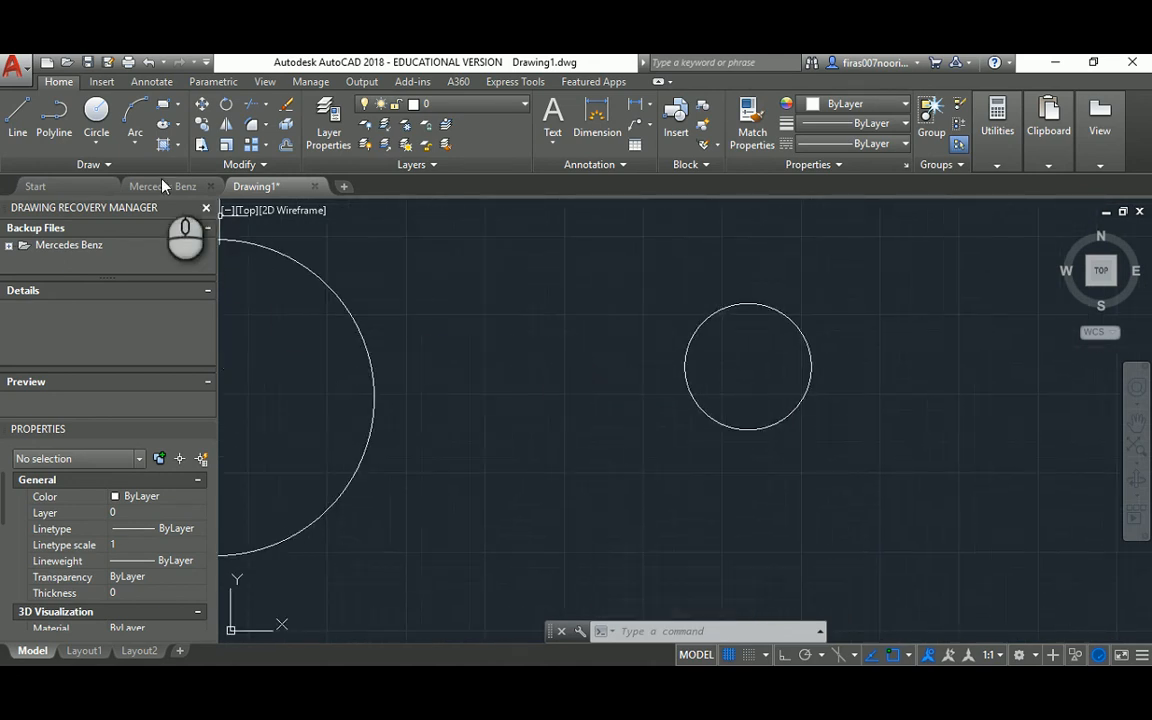
{"action": "left_click", "coordinate": [100, 146]}
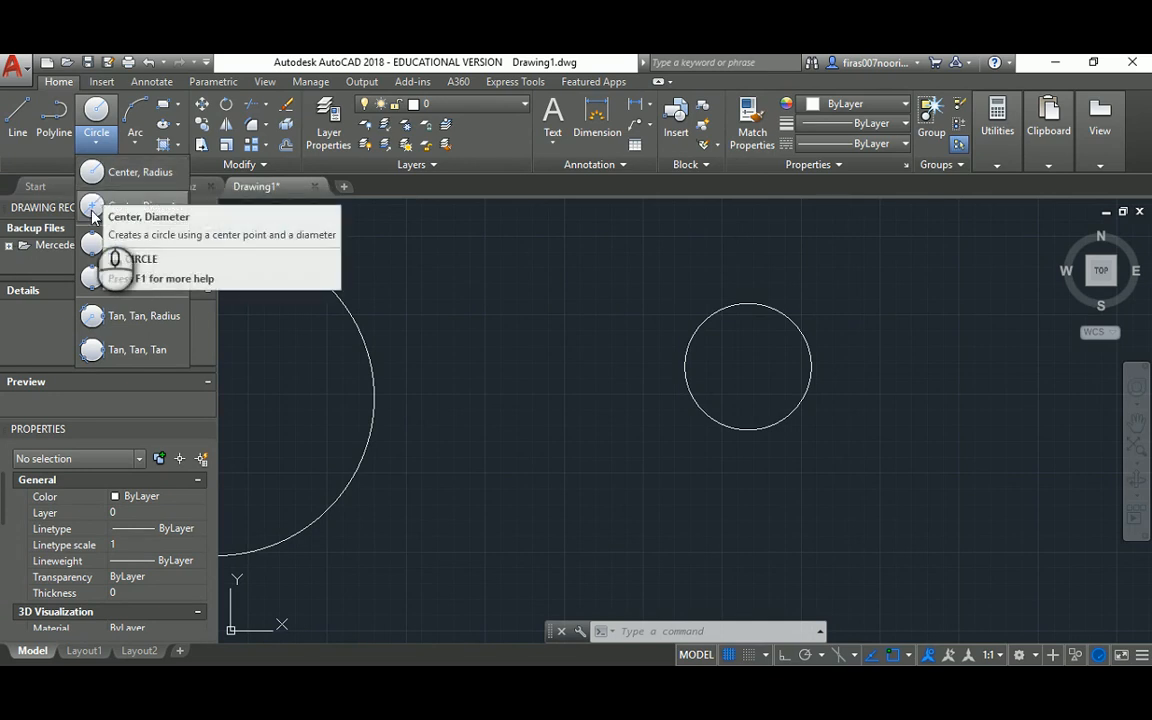
{"action": "left_click", "coordinate": [517, 301]}
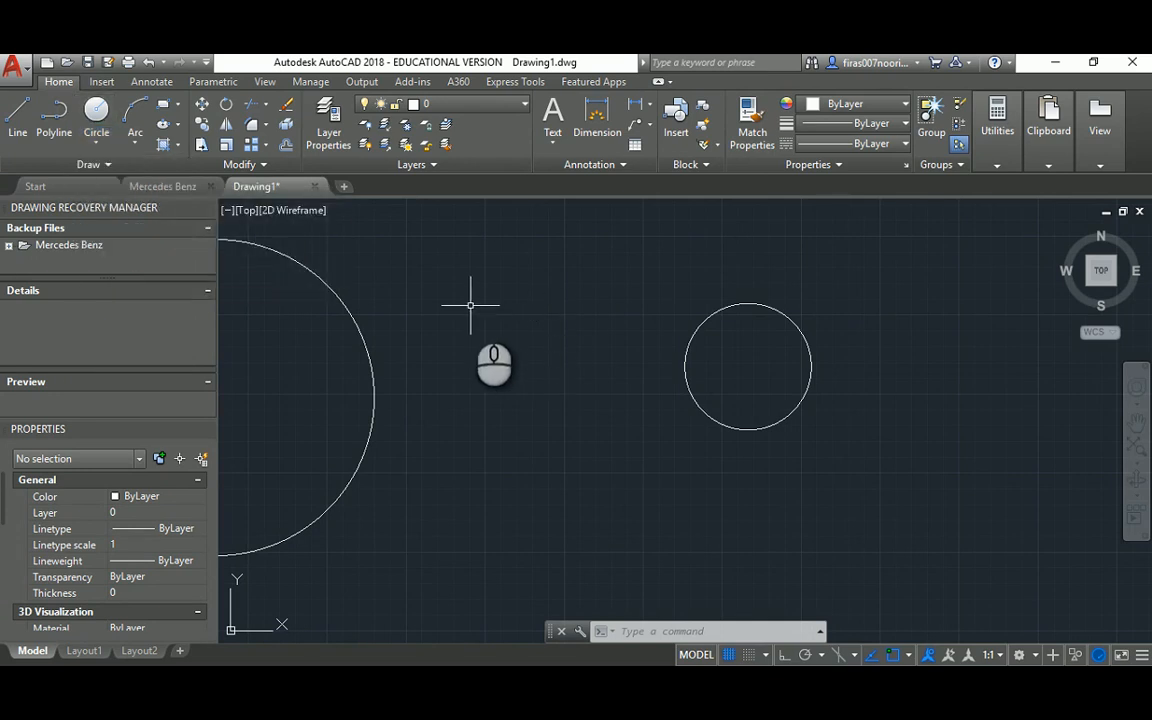
{"action": "key", "text": "Escape"}
{"action": "key", "text": "Return"}
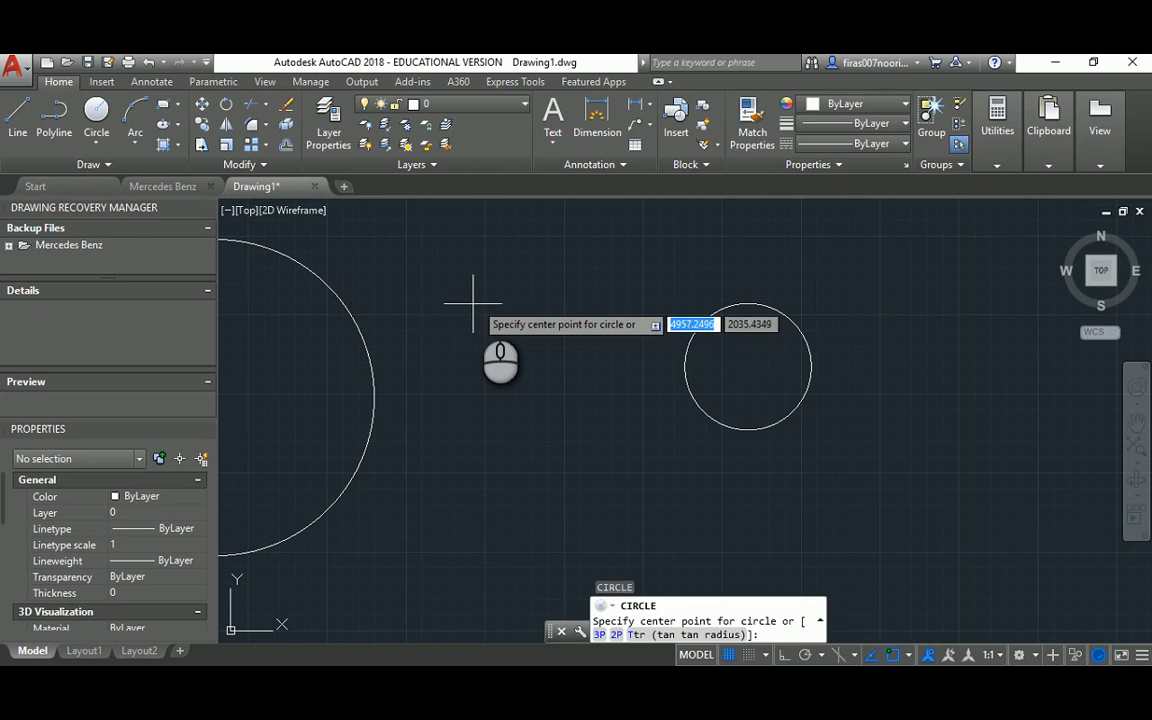
Draw a circle by center and diameter in the gap between the 500-radius and 200-radius circles, sizing it freehand.
{"action": "left_click", "coordinate": [96, 138]}
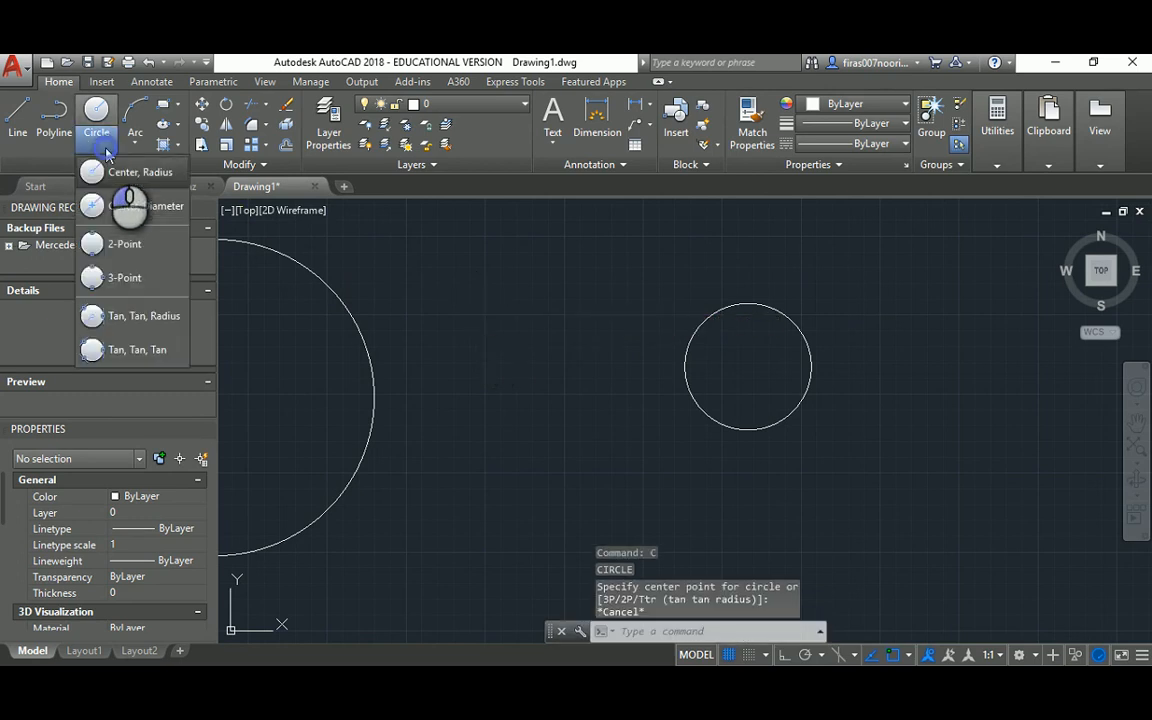
{"action": "left_click", "coordinate": [121, 207]}
{"action": "left_click", "coordinate": [493, 327]}
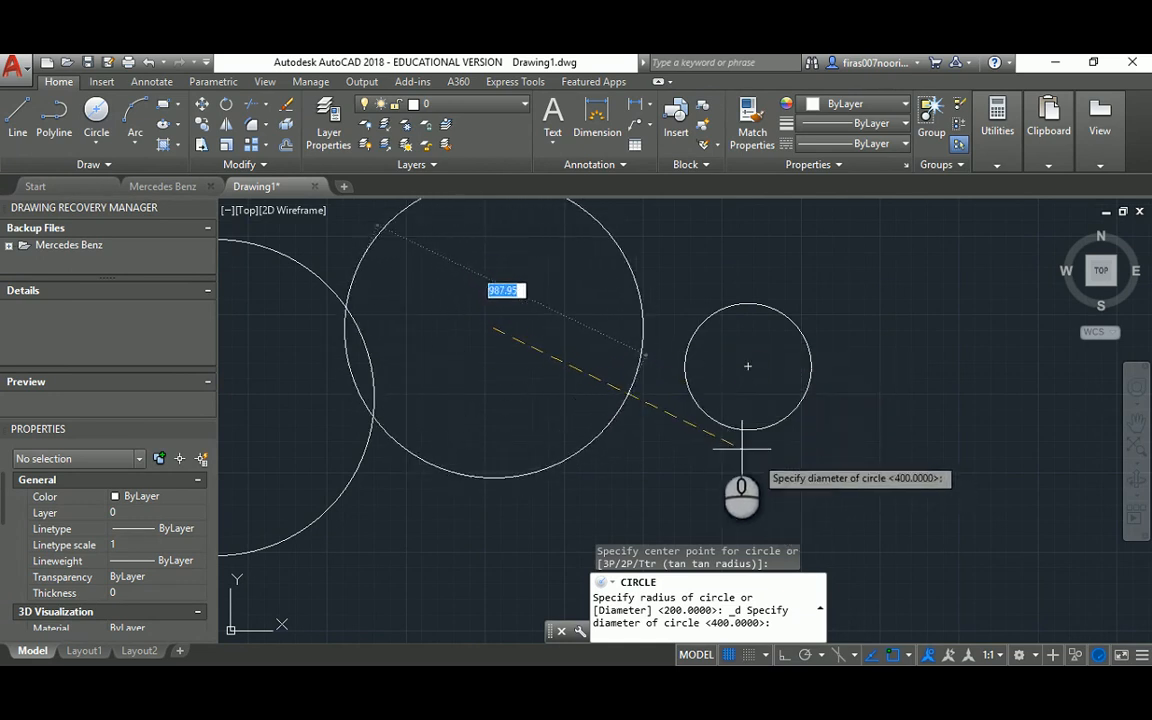
{"action": "left_click", "coordinate": [677, 432]}
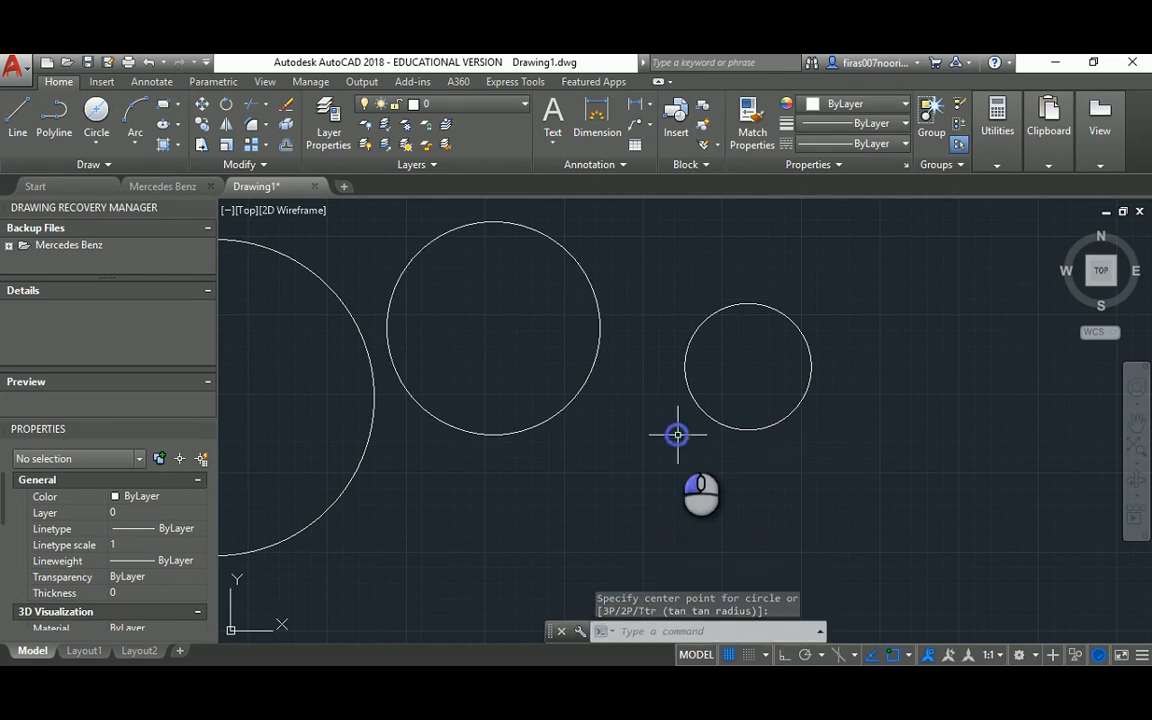
Draw a two-point circle about 621 in diameter above the gap between the 500-radius circle and its left neighbour.
{"action": "left_click", "coordinate": [91, 148]}
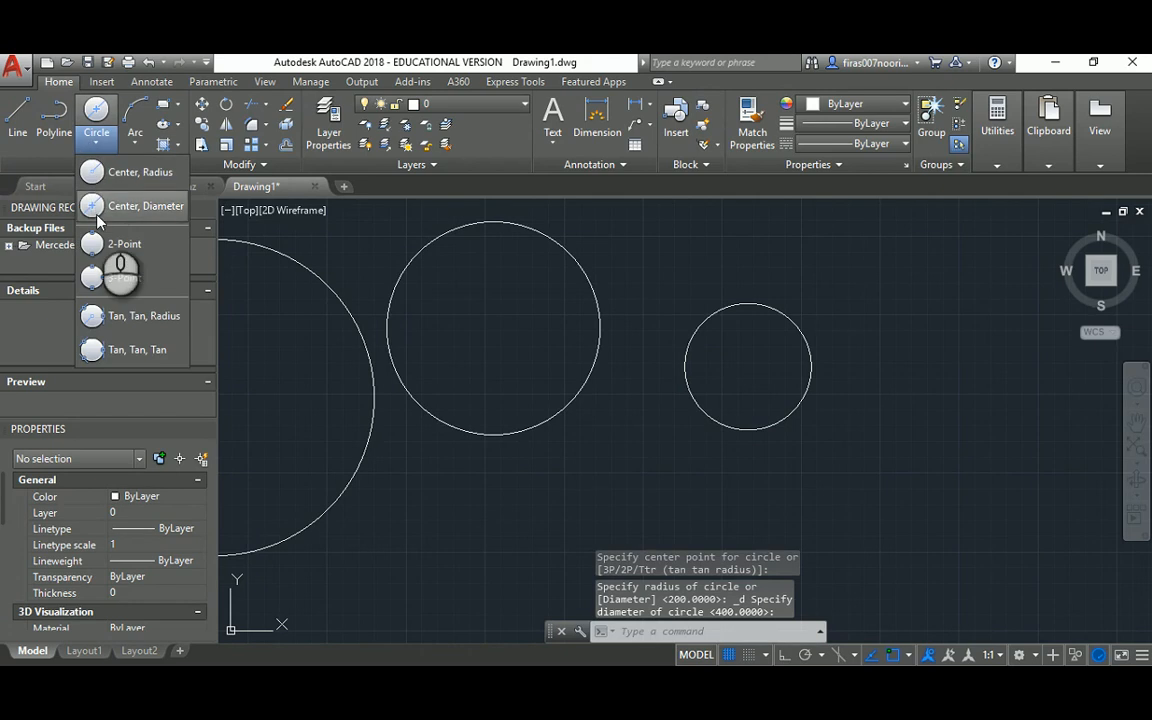
{"action": "left_click", "coordinate": [101, 241]}
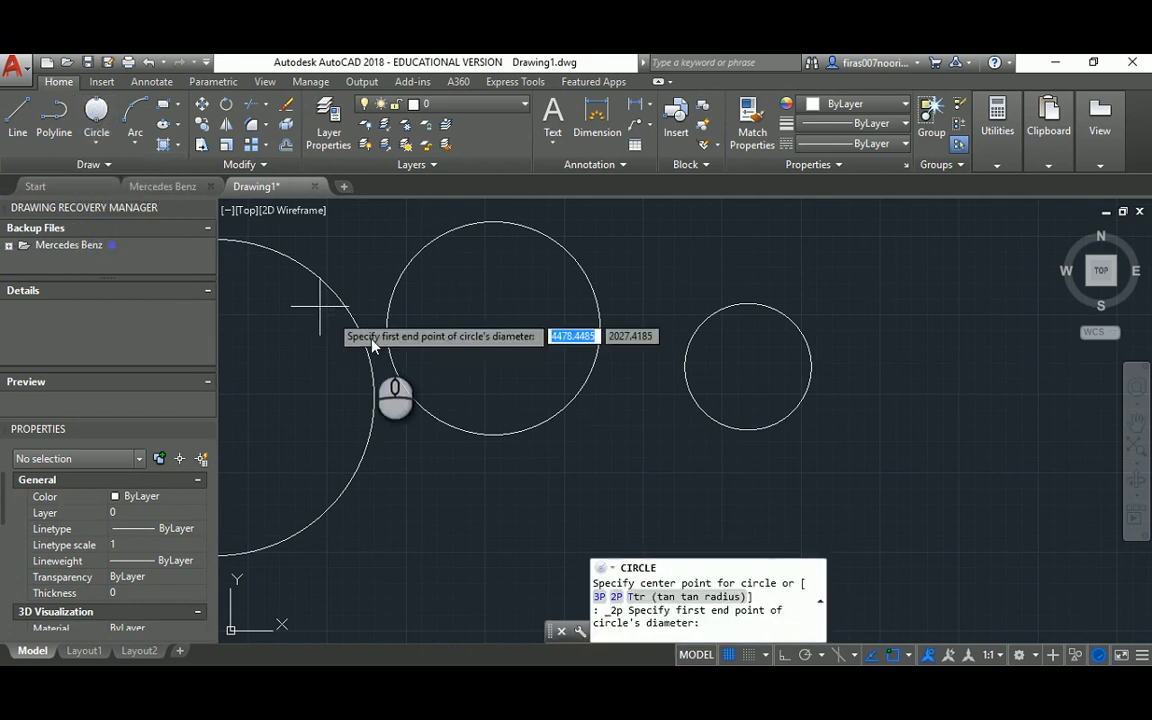
{"action": "middle_click_drag", "start_coordinate": [411, 352], "coordinate": [540, 393]}
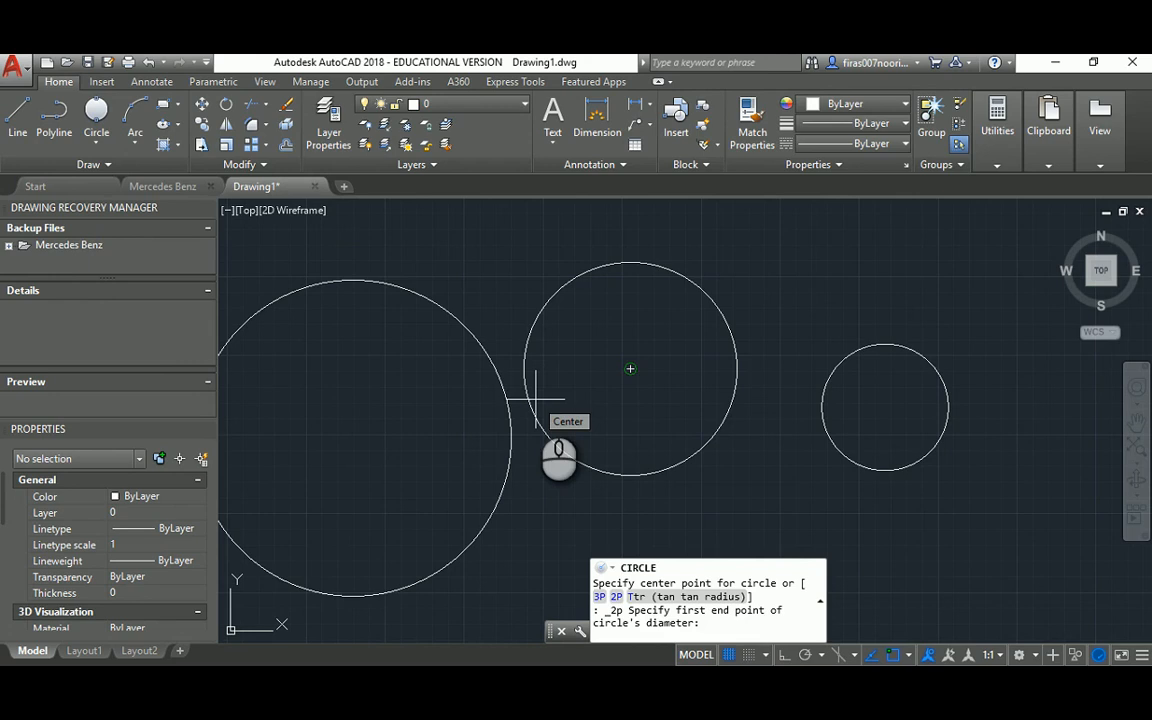
{"action": "mouse_move", "coordinate": [404, 470]}
{"action": "middle_mouse_down"}
{"action": "mouse_move", "coordinate": [517, 398]}
{"action": "mouse_move", "coordinate": [589, 398]}
{"action": "middle_mouse_up"}
{"action": "middle_click_drag", "start_coordinate": [406, 417], "coordinate": [652, 460]}
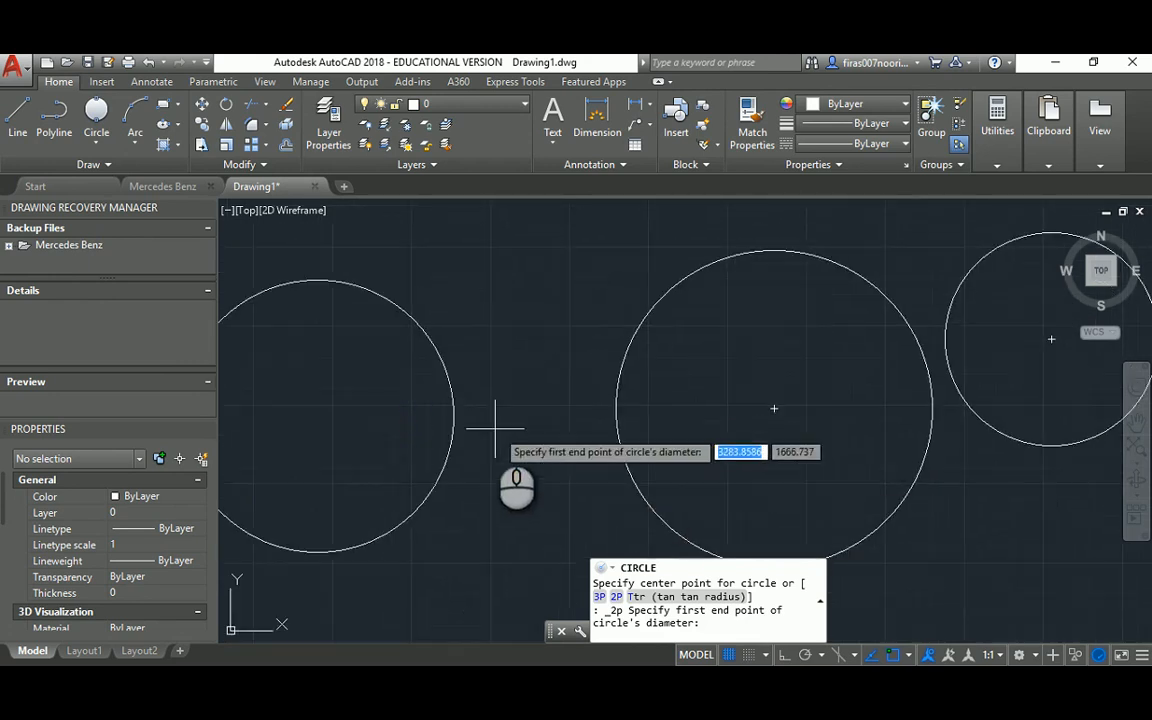
{"action": "left_click", "coordinate": [418, 241]}
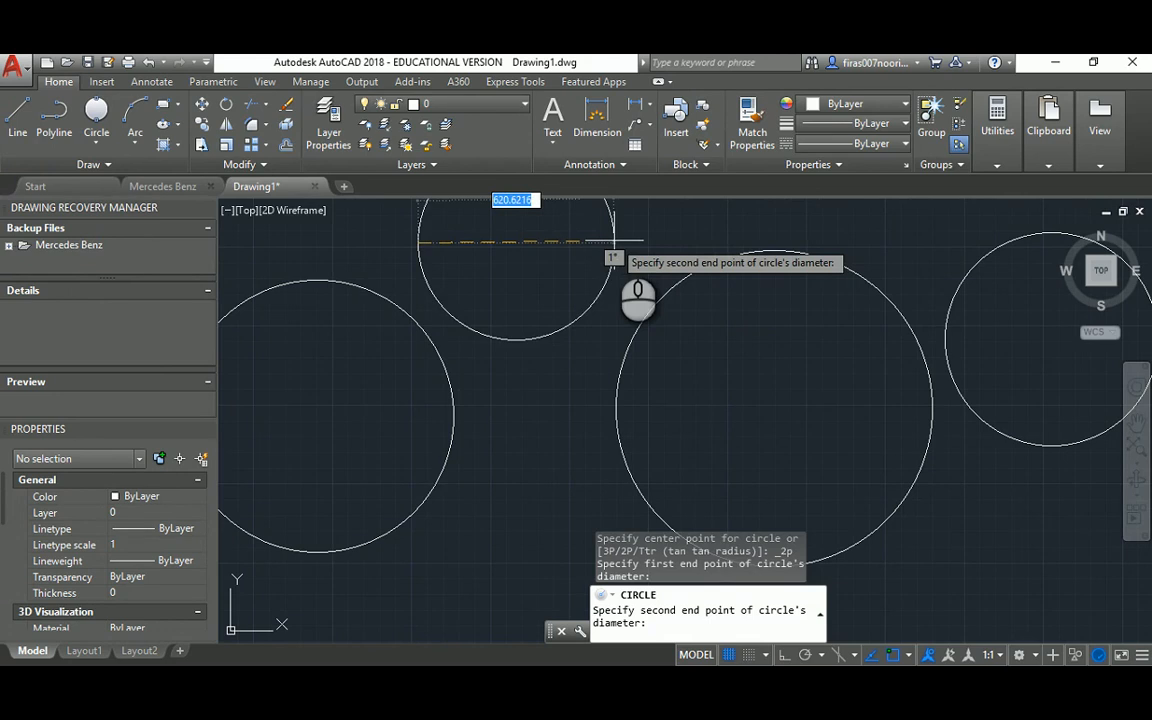
{"action": "left_click", "coordinate": [614, 241]}
{"action": "middle_click_drag", "start_coordinate": [610, 239], "coordinate": [555, 351]}
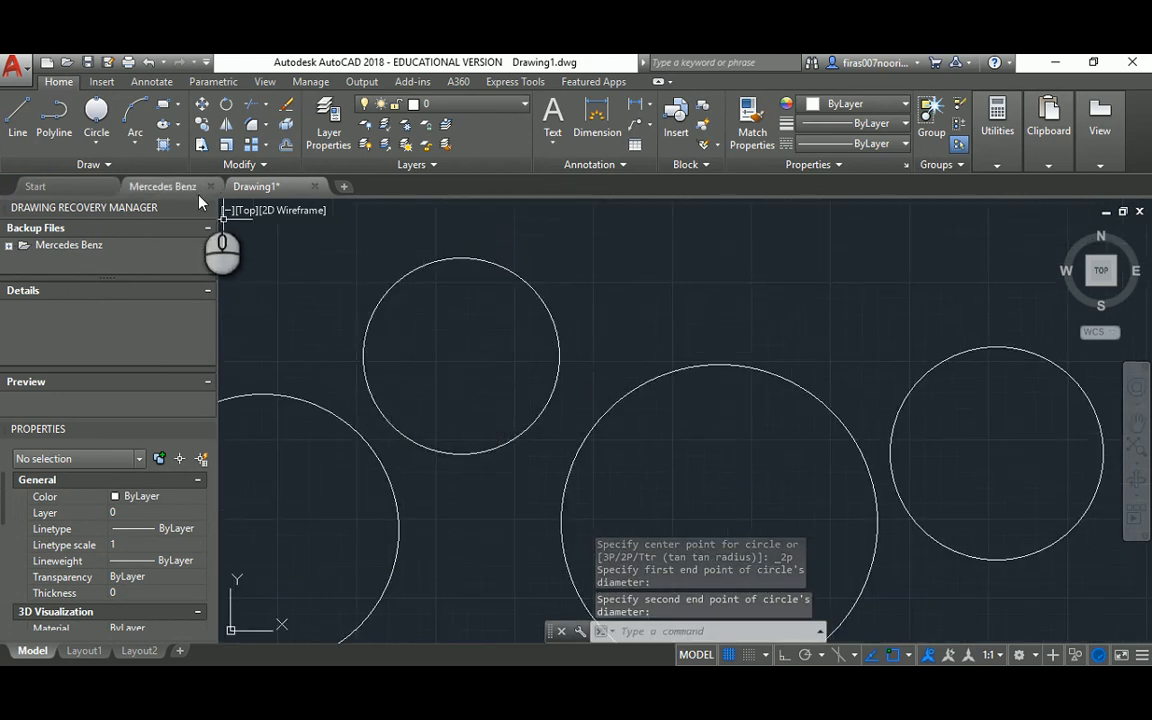
{"action": "left_click", "coordinate": [96, 140]}
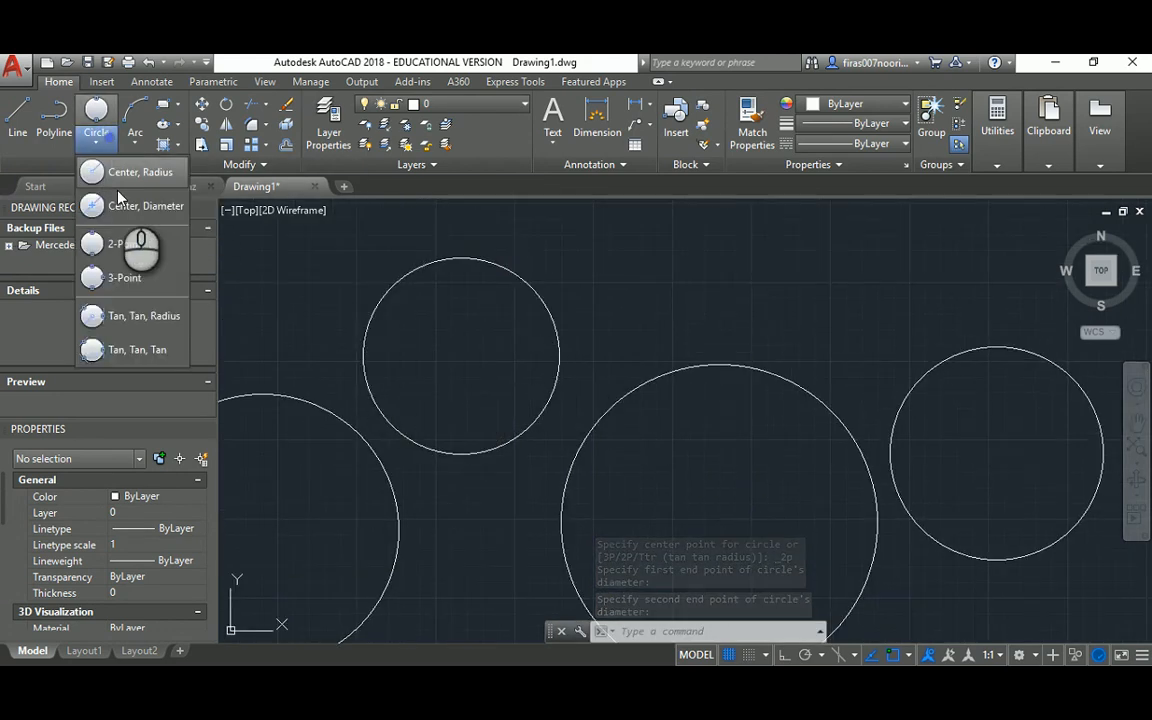
{"action": "left_click", "coordinate": [128, 246]}
{"action": "scroll", "coordinate": [388, 338], "scroll_direction": "down", "scroll_amount": 3}
{"action": "key", "text": "Escape"}
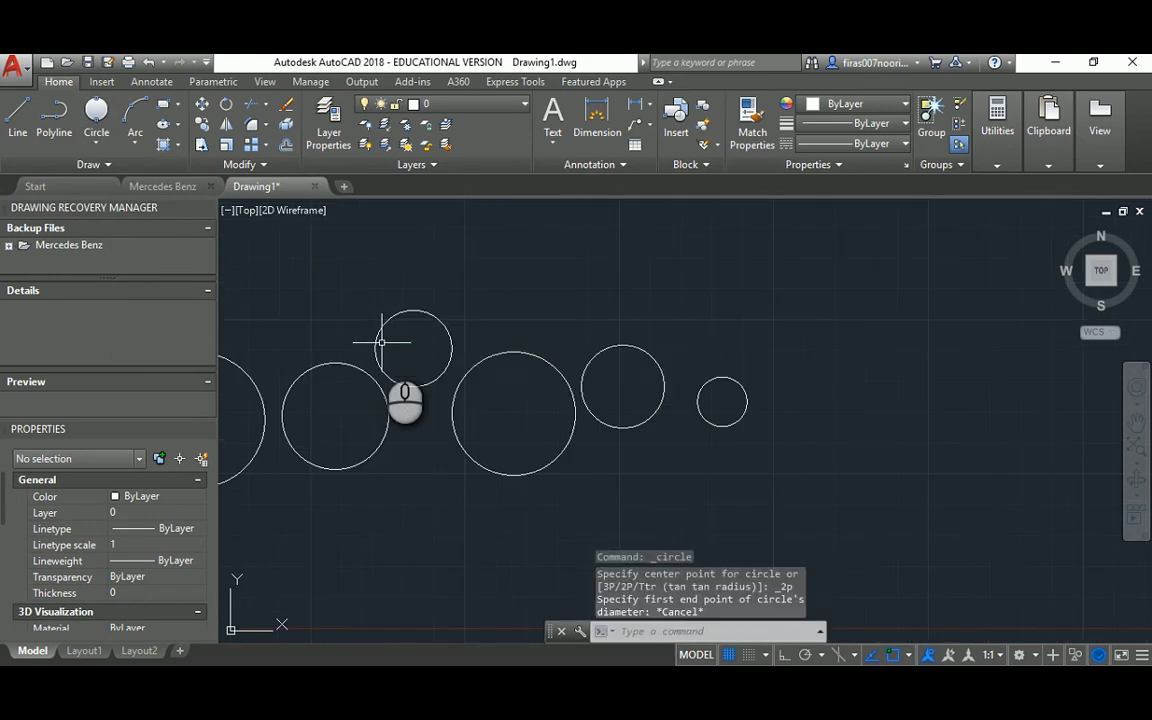
Draw a nearly vertical line in the empty area just right of the 200-radius circle.
{"action": "type", "text": "l"}
{"action": "key", "text": "Return"}
{"action": "middle_click_drag", "start_coordinate": [828, 445], "coordinate": [692, 431]}
{"action": "left_click", "coordinate": [668, 388]}
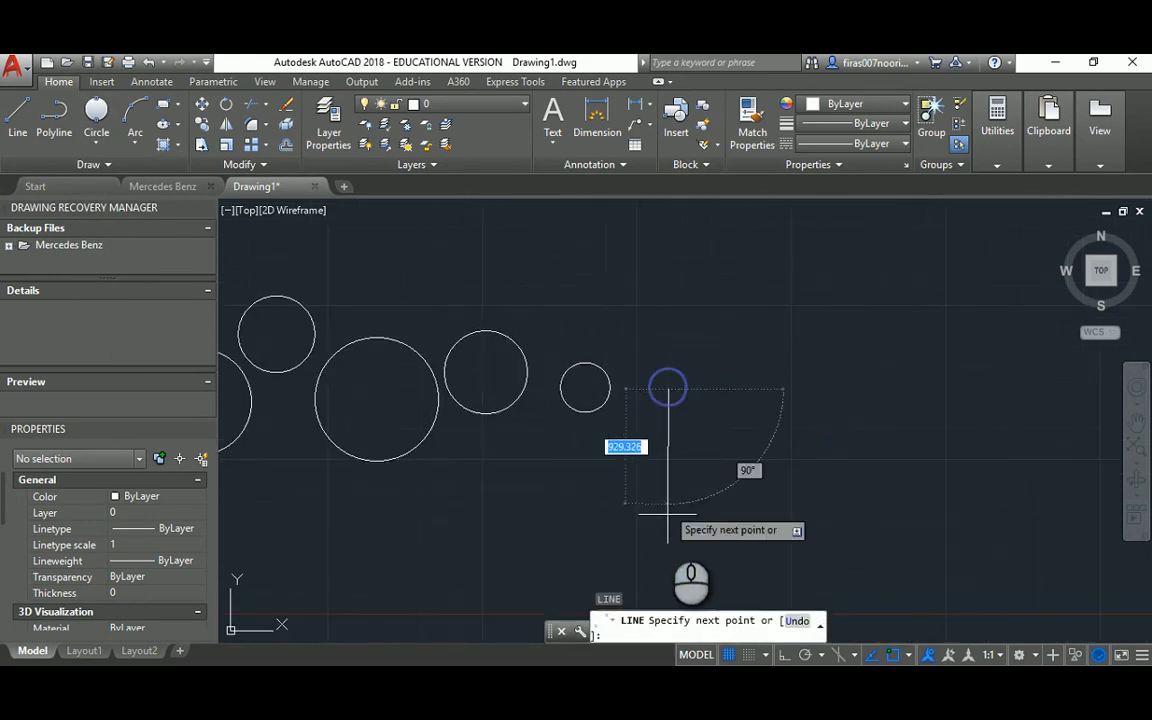
{"action": "left_click", "coordinate": [668, 532]}
{"action": "key", "text": "Escape"}
Draw a second, separate line right of the vertical one, sloping down to the right.
{"action": "key", "text": "Return"}
{"action": "left_click", "coordinate": [848, 378]}
{"action": "left_click", "coordinate": [941, 561]}
{"action": "key", "text": "Escape"}
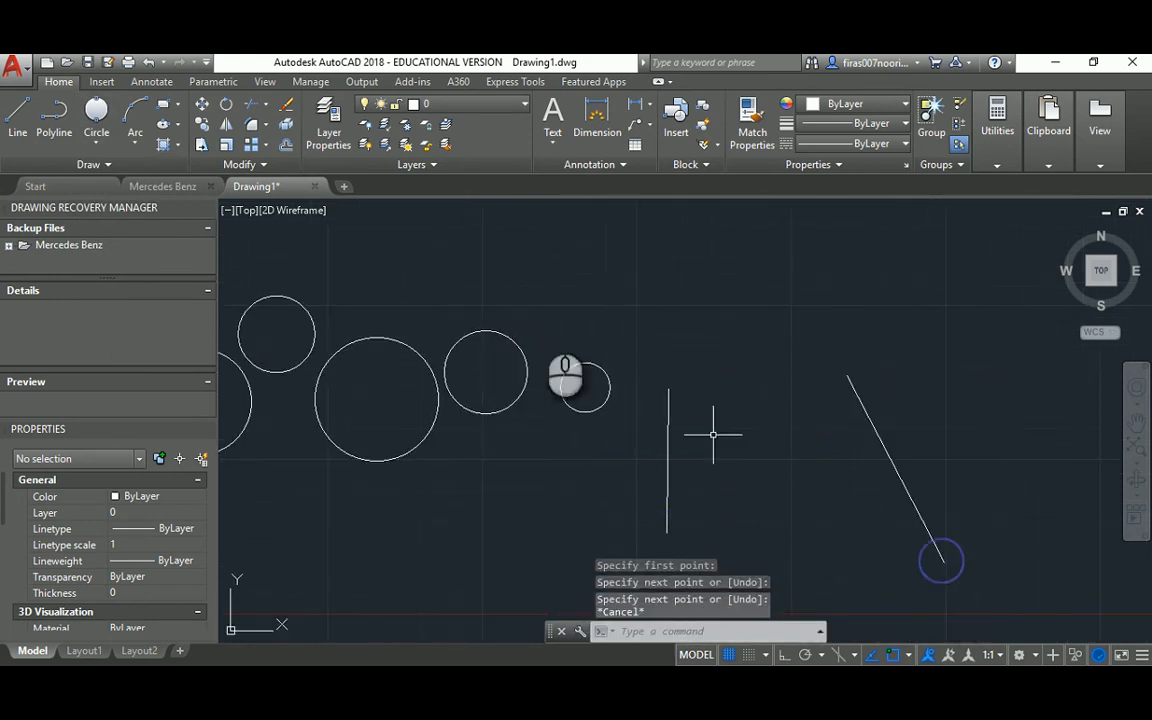
{"action": "key", "text": "Escape"}
{"action": "key", "text": "Escape"}
Draw a two-point circle whose diameter spans the upper ends of the vertical and sloping lines.
{"action": "left_click", "coordinate": [96, 143]}
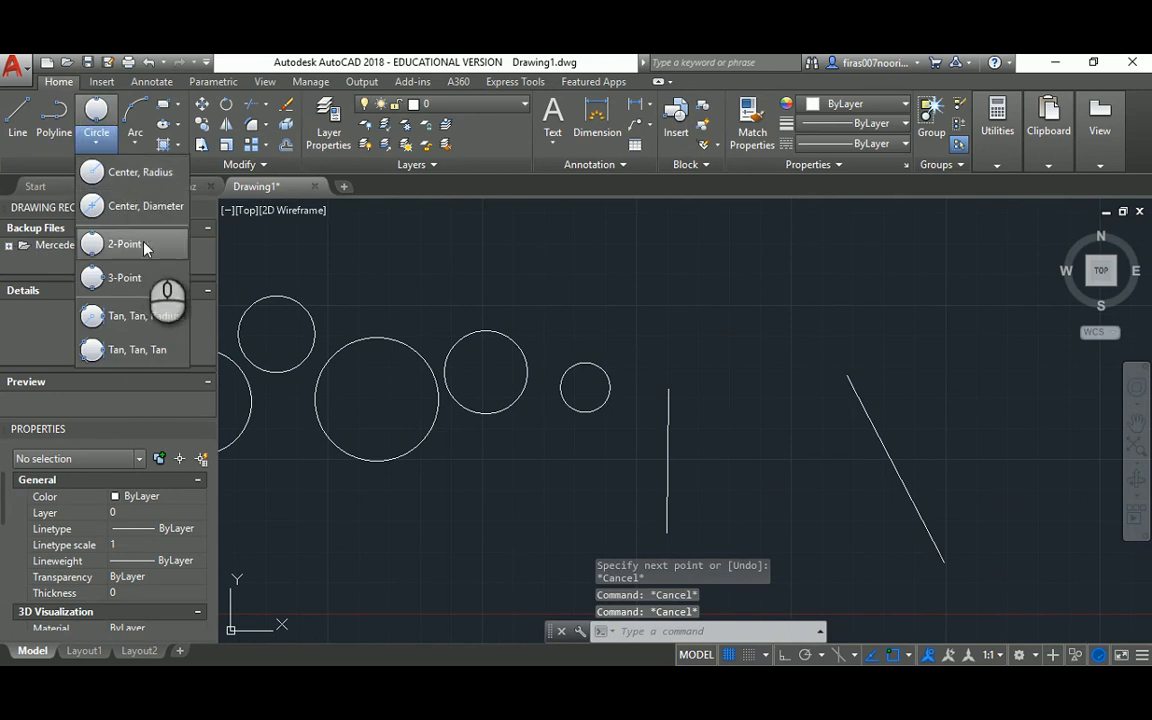
{"action": "left_click", "coordinate": [143, 248]}
{"action": "left_click", "coordinate": [668, 388]}
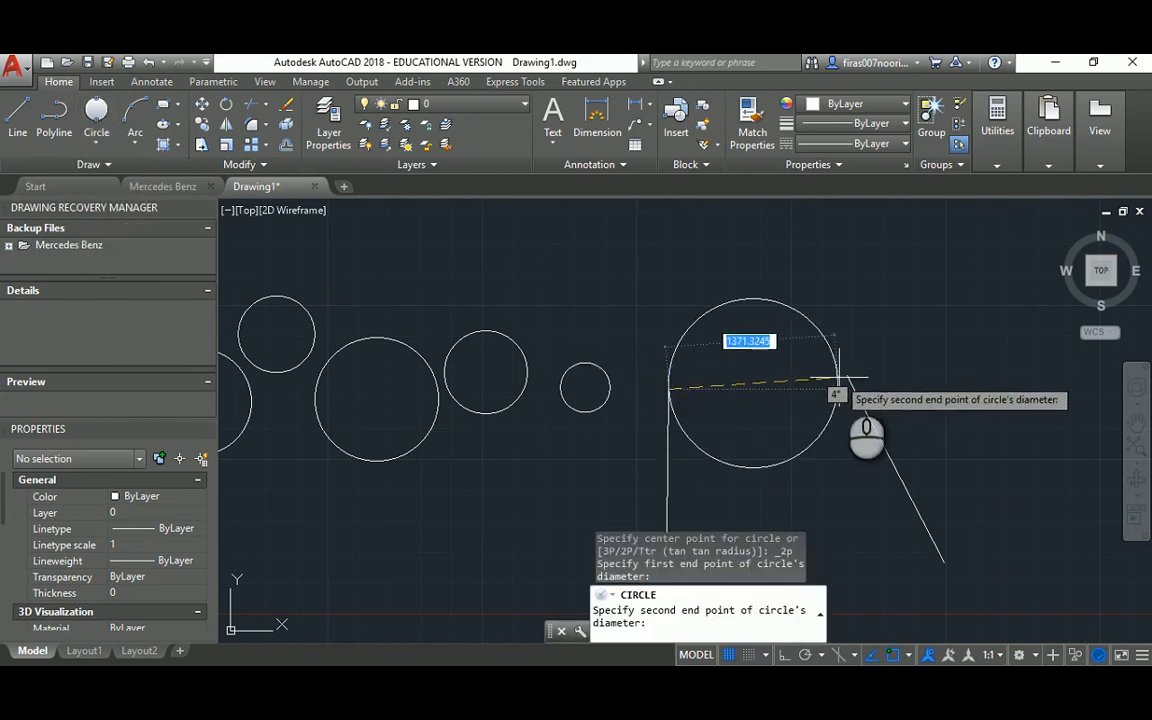
{"action": "left_click", "coordinate": [838, 378]}
{"action": "key", "text": "Escape"}
{"action": "key", "text": "Escape"}
{"action": "key", "text": "Escape"}
{"action": "scroll", "coordinate": [700, 398], "scroll_direction": "up", "scroll_amount": 3}
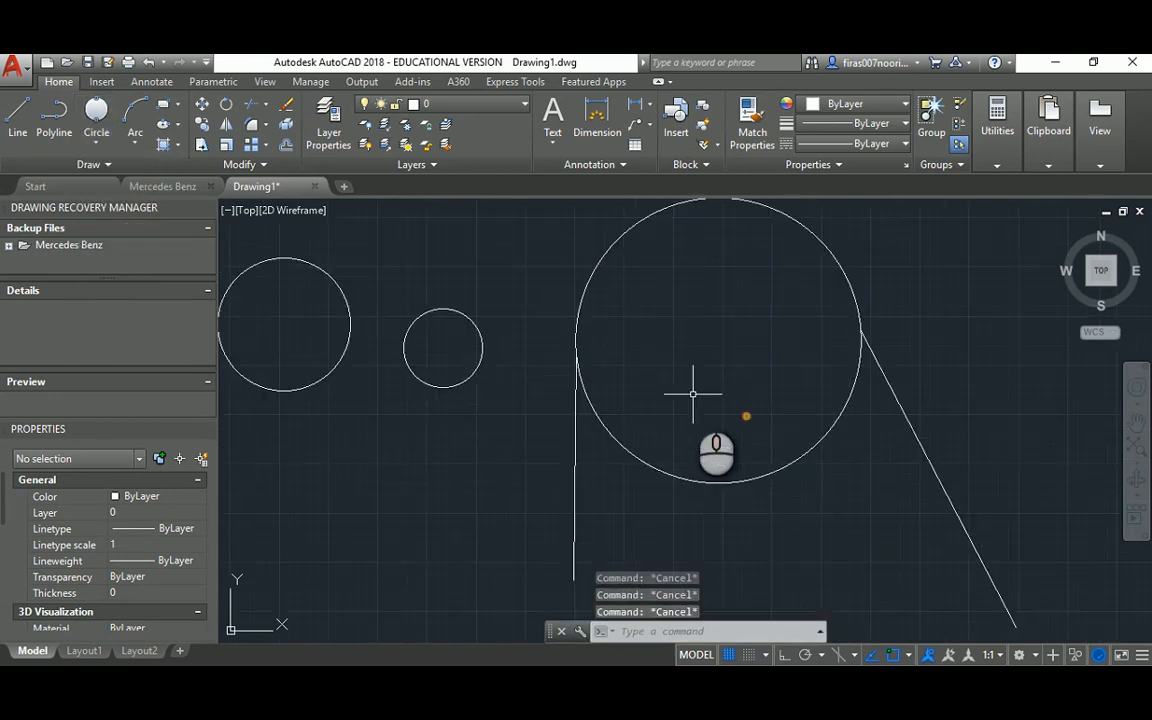
{"action": "middle_click_drag", "start_coordinate": [742, 330], "coordinate": [732, 362]}
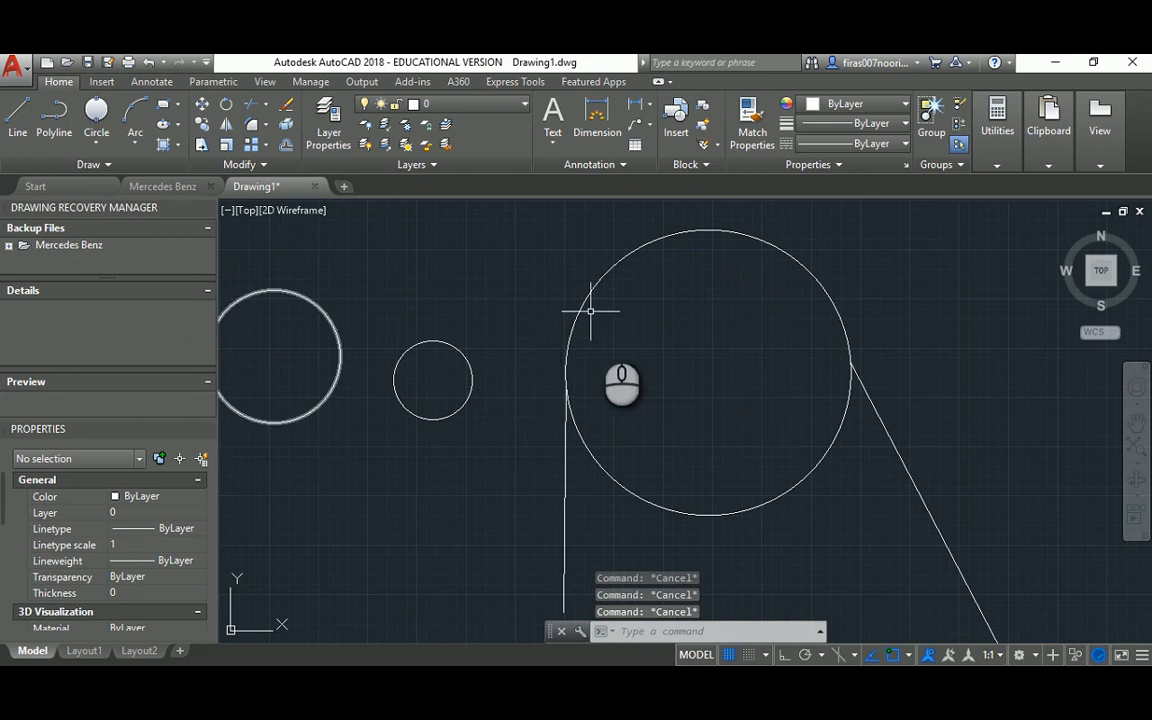
{"action": "left_click", "coordinate": [96, 136]}
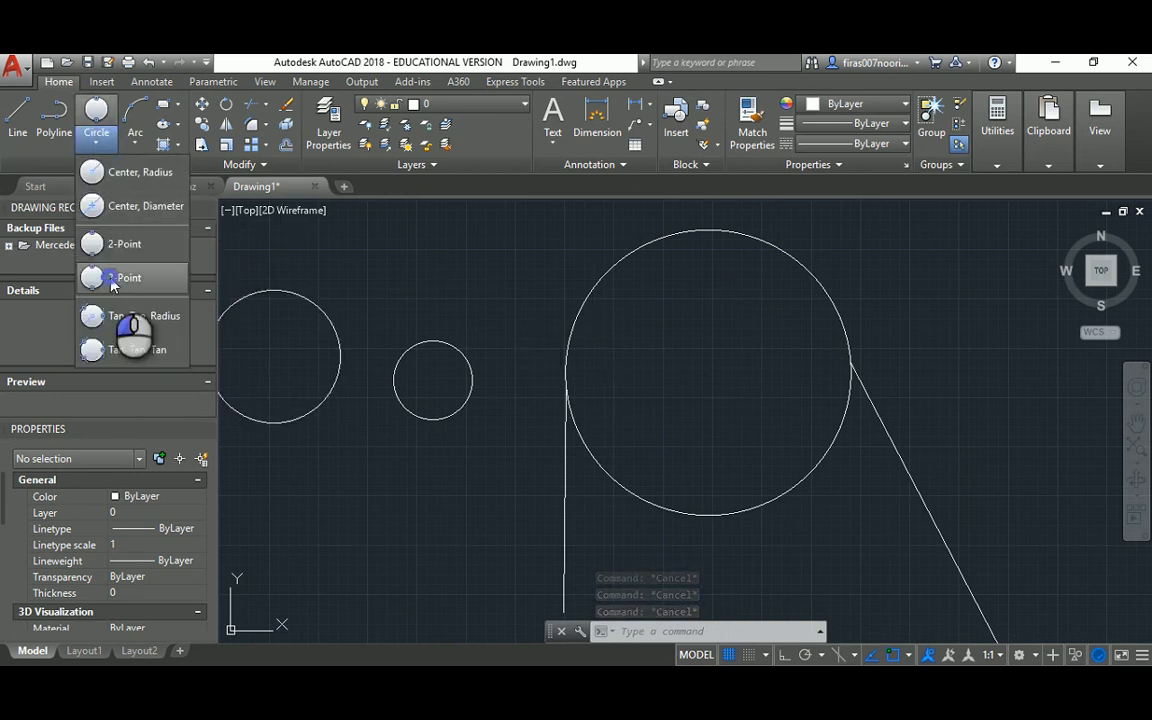
{"action": "left_click", "coordinate": [116, 275]}
{"action": "scroll", "coordinate": [524, 357], "scroll_direction": "down", "scroll_amount": 2}
{"action": "middle_click_drag", "start_coordinate": [431, 298], "coordinate": [449, 355]}
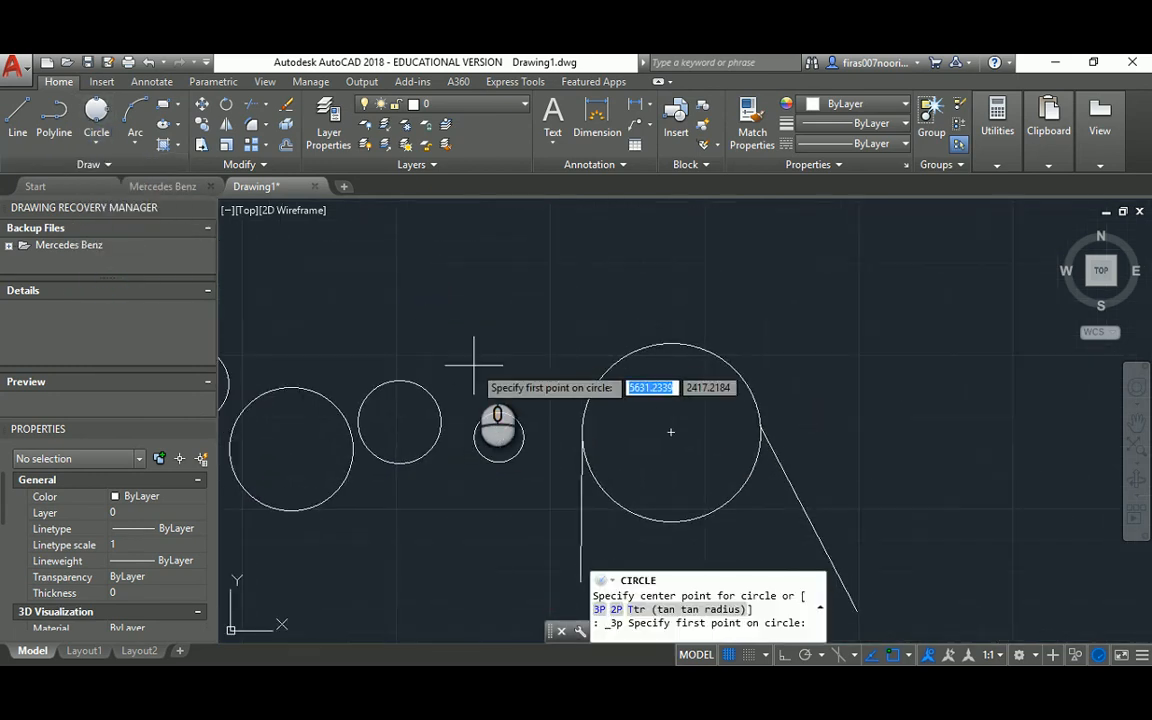
{"action": "scroll", "coordinate": [470, 365], "scroll_direction": "down", "scroll_amount": 1}
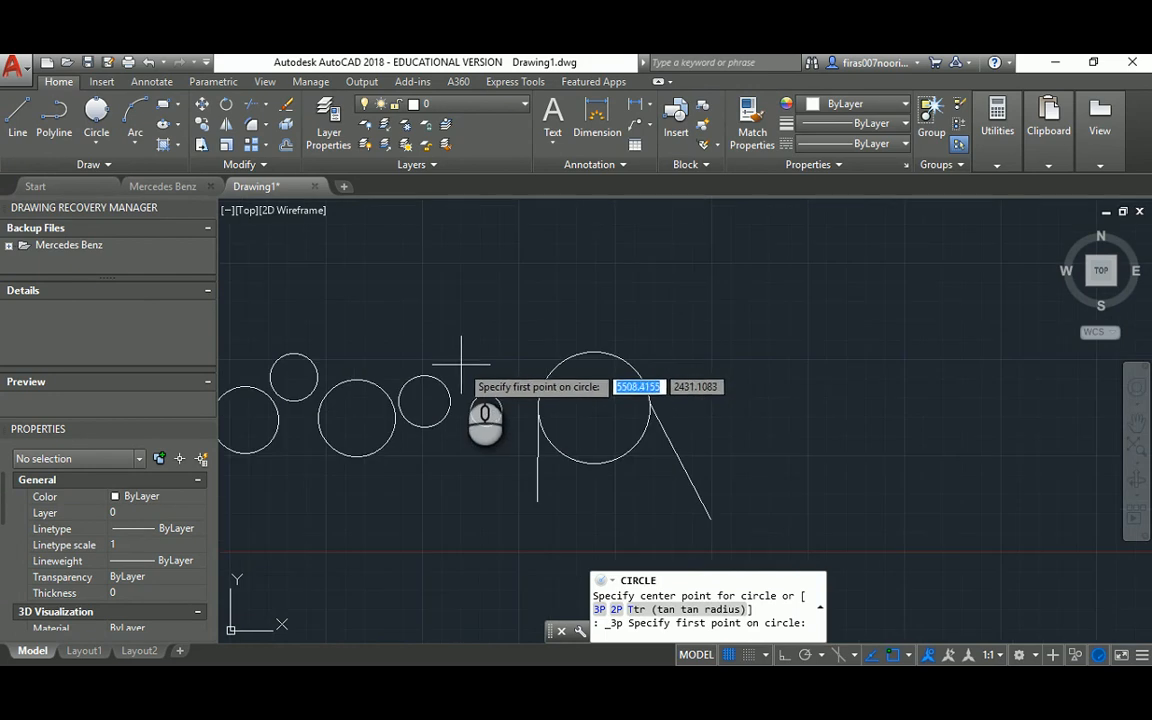
{"action": "key", "text": "Escape"}
Draw a third line higher up and right of the other two, sloping down to the right at about 60°.
{"action": "type", "text": "l"}
{"action": "key", "text": "Return"}
{"action": "left_click", "coordinate": [739, 301]}
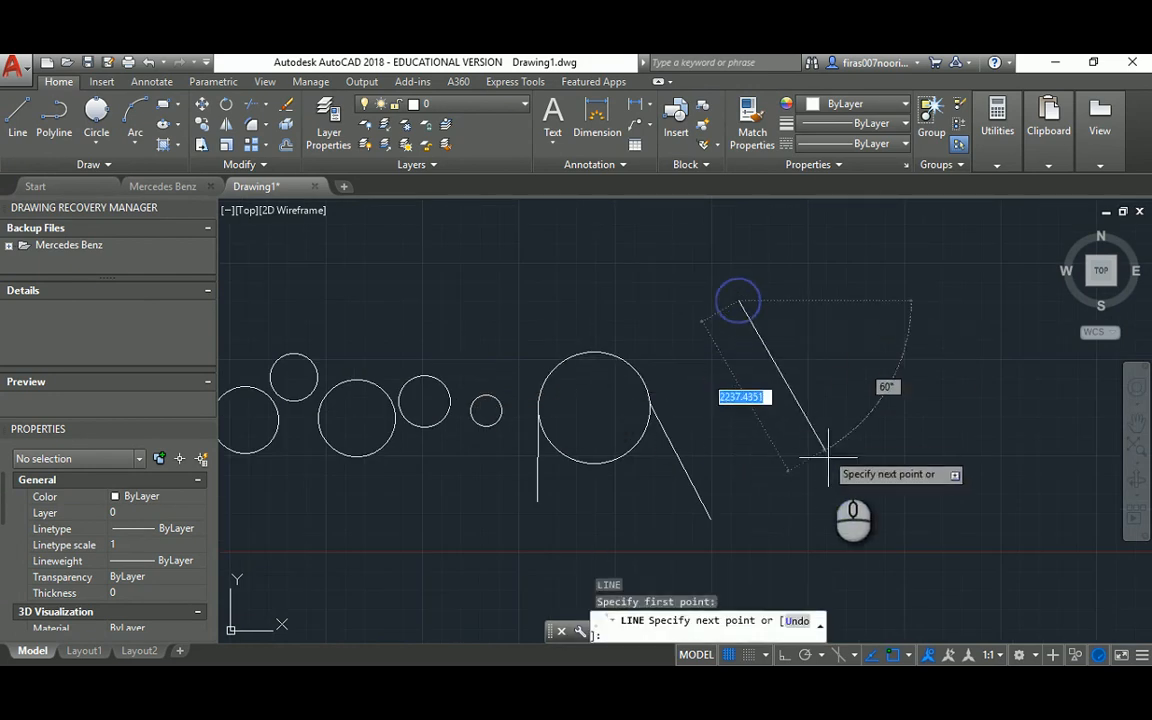
{"action": "left_click", "coordinate": [829, 461]}
{"action": "key", "text": "Escape"}
{"action": "key", "text": "Escape"}
Delete the two-point circle that joins the upper ends of the first two lines.
{"action": "left_click", "coordinate": [575, 340]}
{"action": "left_click", "coordinate": [583, 378]}
{"action": "key", "text": "Delete"}
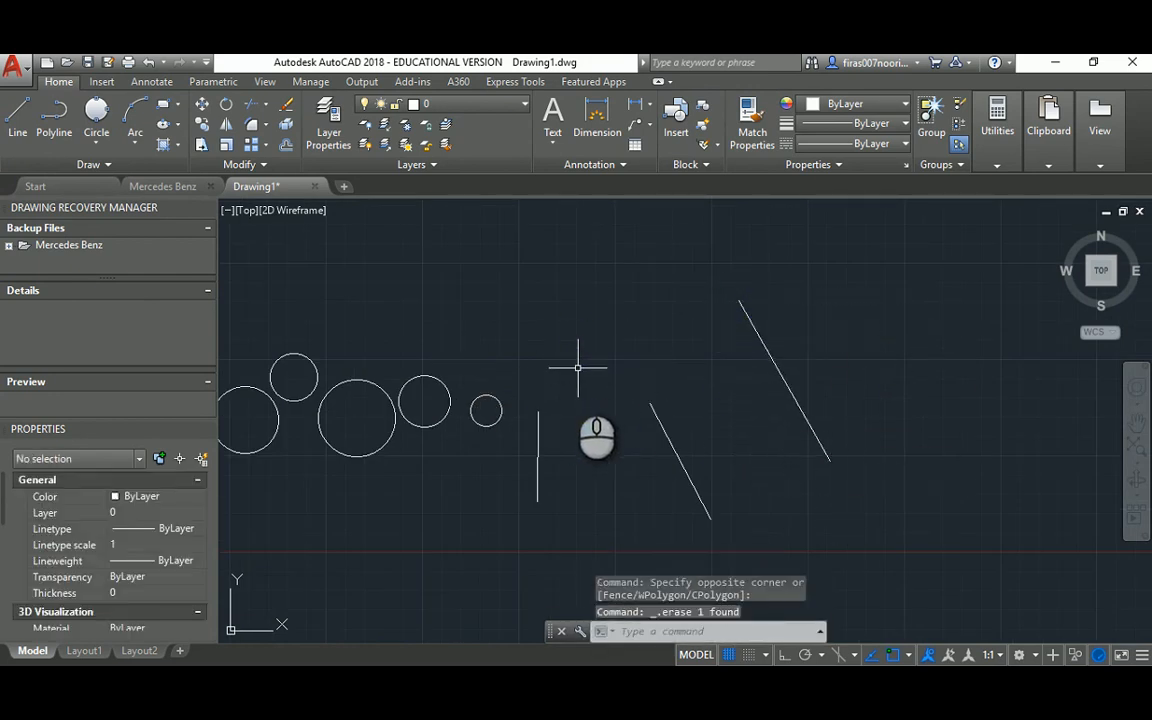
Draw a three-point circle through the upper endpoints of the three lines.
{"action": "left_click", "coordinate": [103, 146]}
{"action": "left_click", "coordinate": [110, 239]}
{"action": "left_click", "coordinate": [538, 411]}
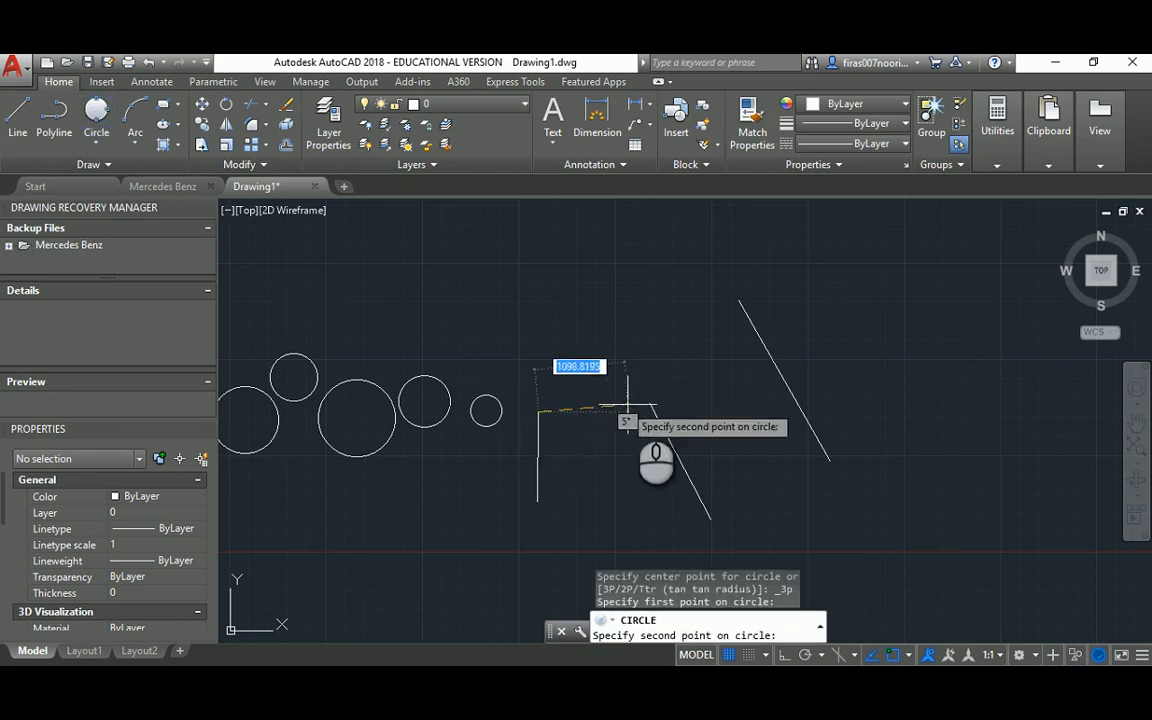
{"action": "left_click", "coordinate": [651, 404]}
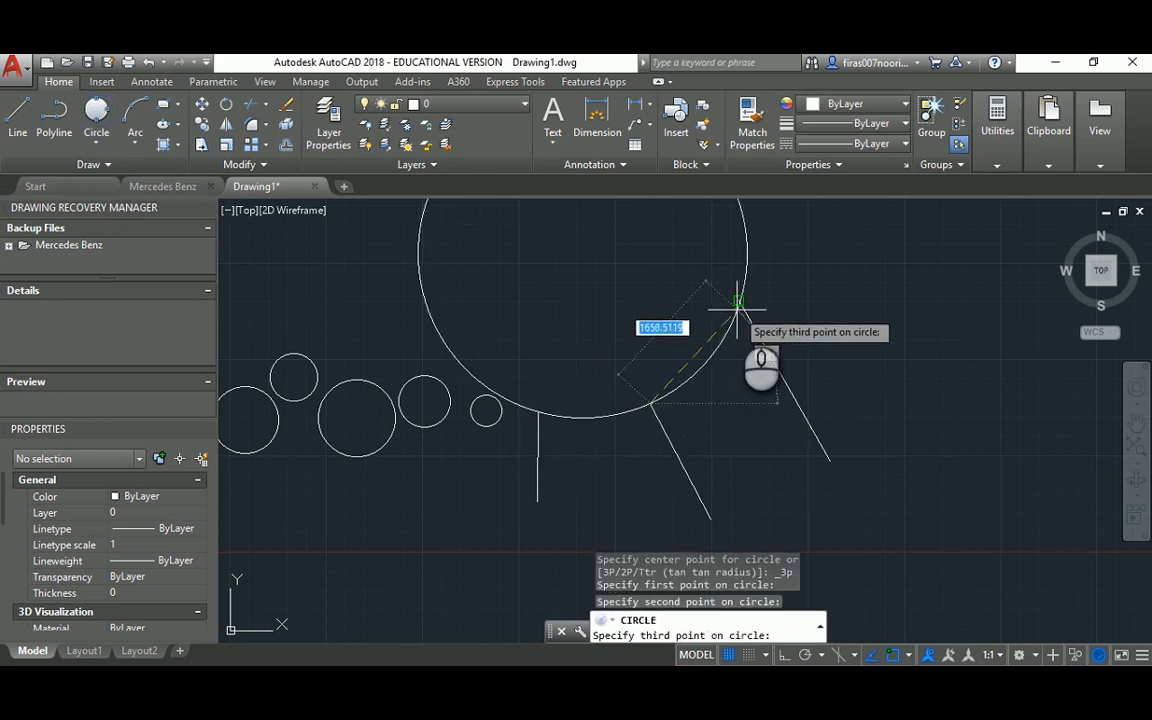
{"action": "left_click", "coordinate": [737, 301]}
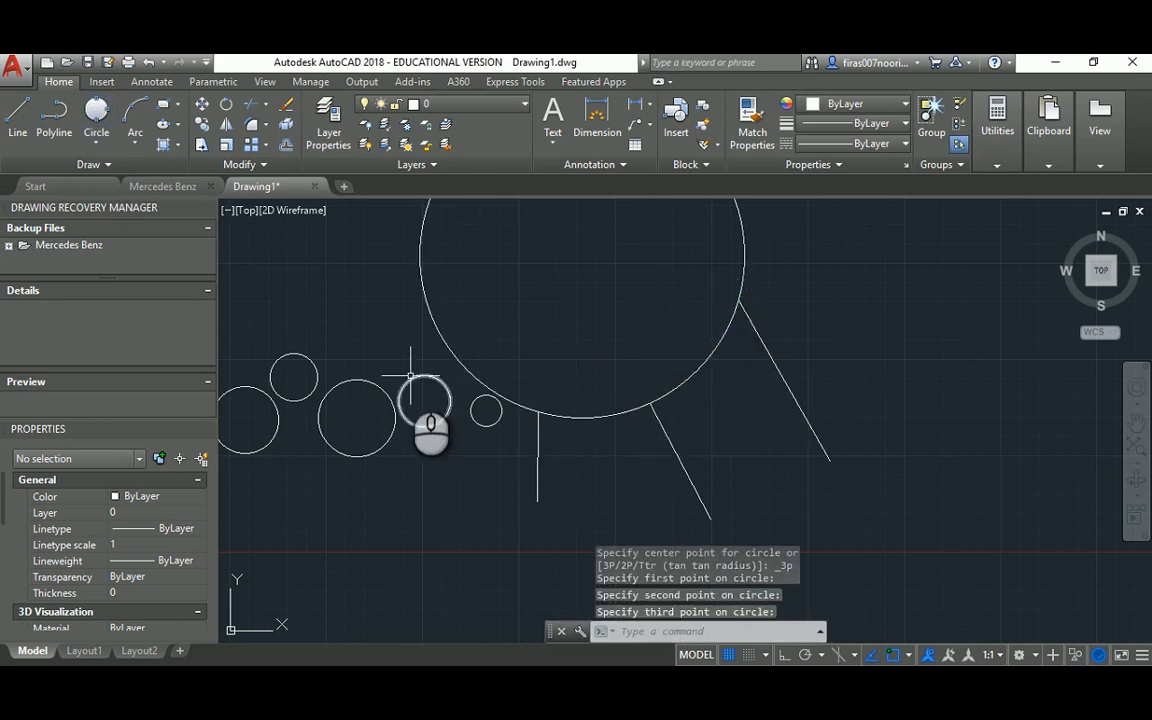
{"action": "middle_click_drag", "start_coordinate": [480, 305], "coordinate": [616, 395]}
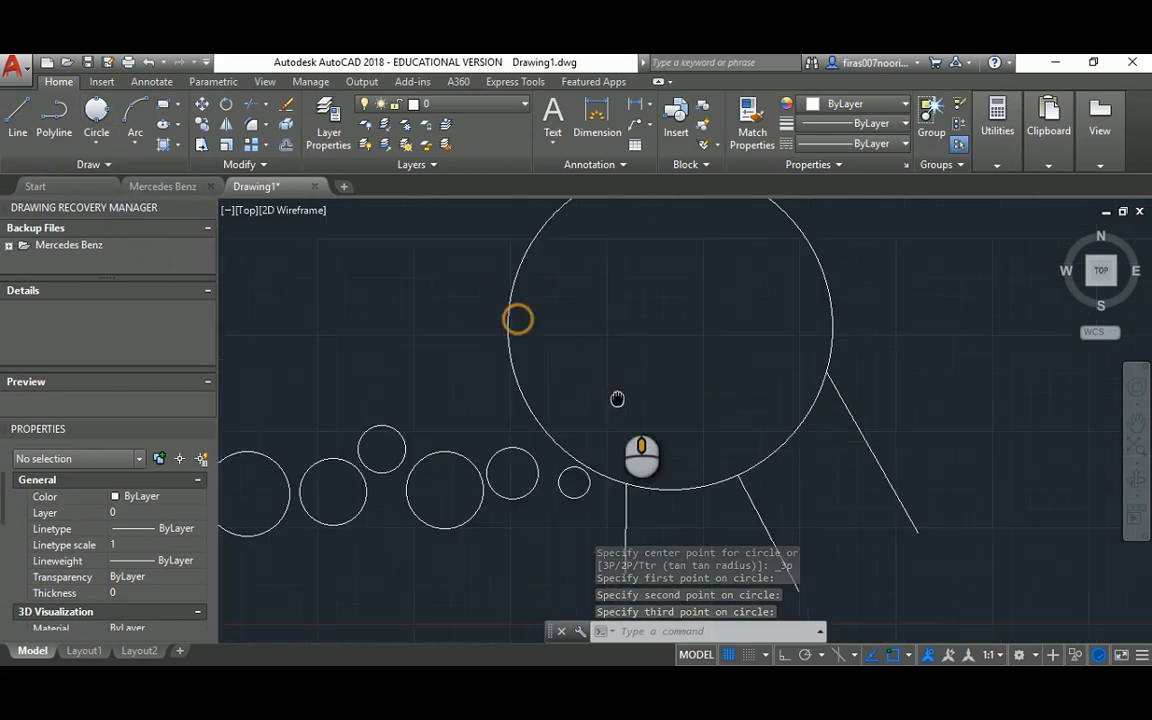
Try to draw a tangent-tangent-radius circle of radius 500 touching the third circle in the row and the large three-point circle.
{"action": "left_click", "coordinate": [96, 146]}
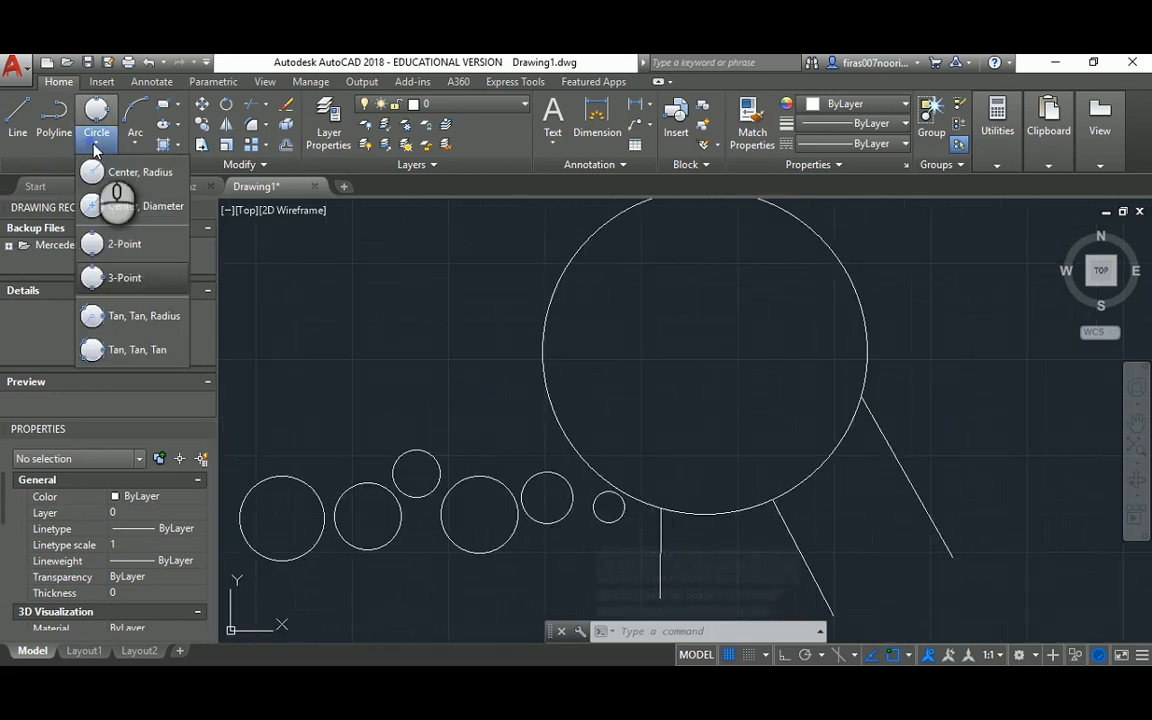
{"action": "left_click", "coordinate": [150, 315]}
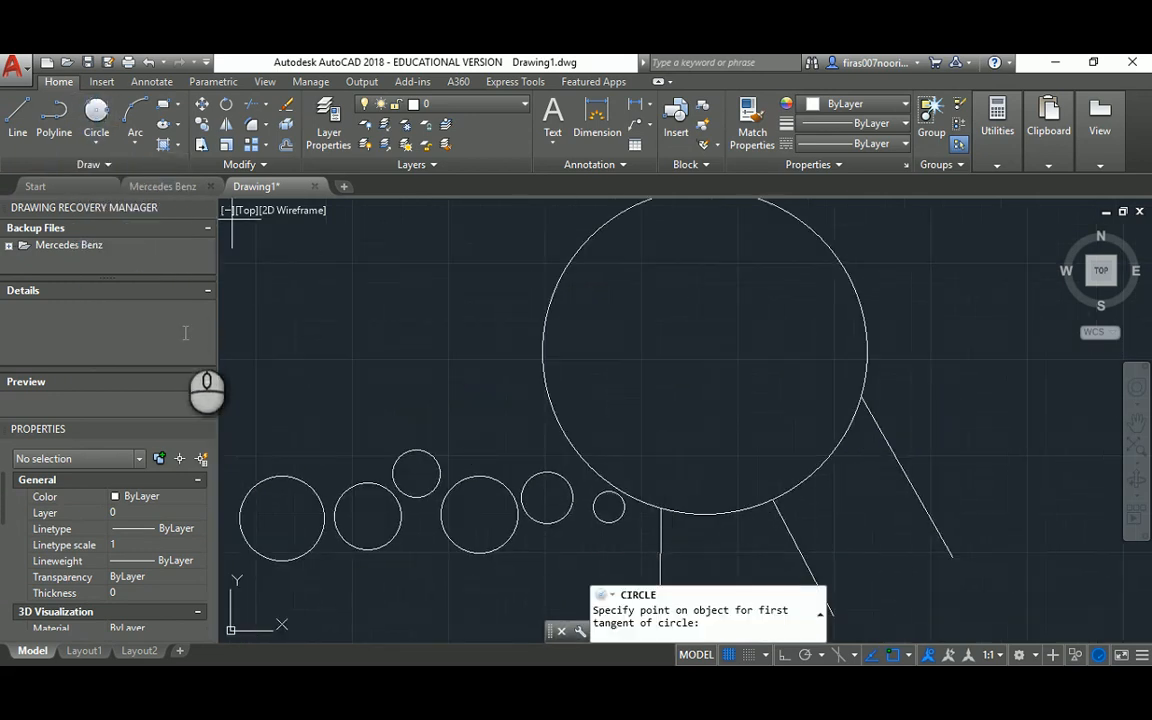
{"action": "scroll", "coordinate": [440, 490], "scroll_direction": "up", "scroll_amount": 2}
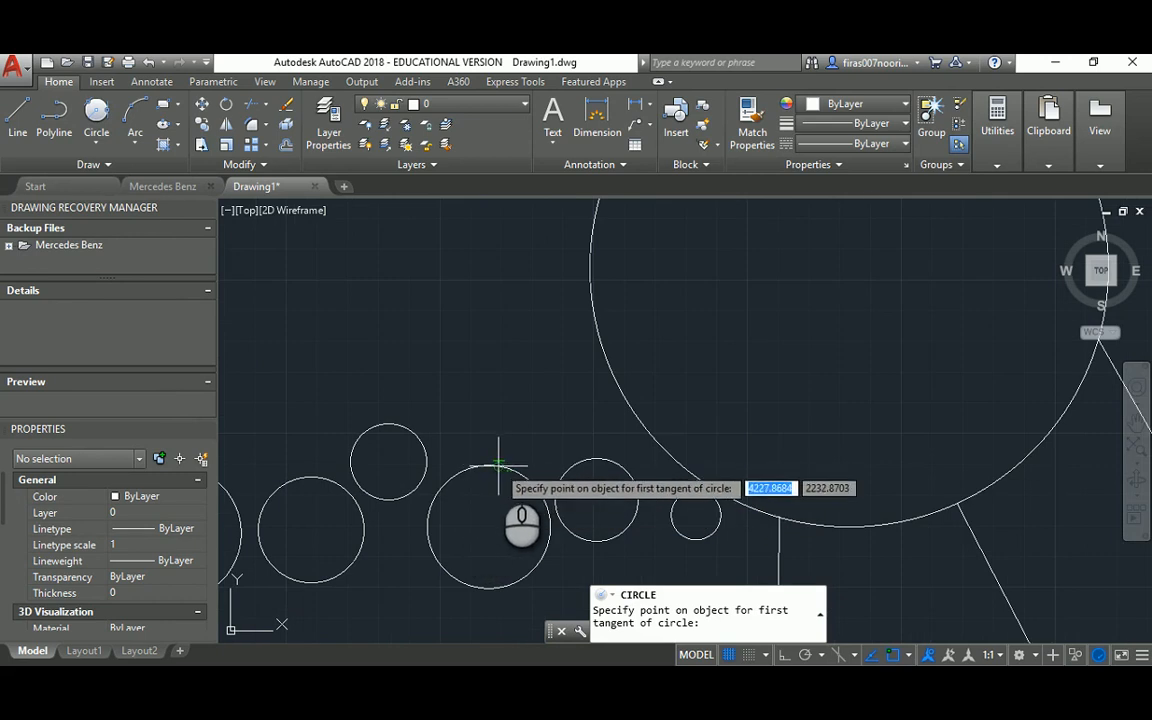
{"action": "left_click", "coordinate": [494, 463]}
{"action": "left_click", "coordinate": [597, 330]}
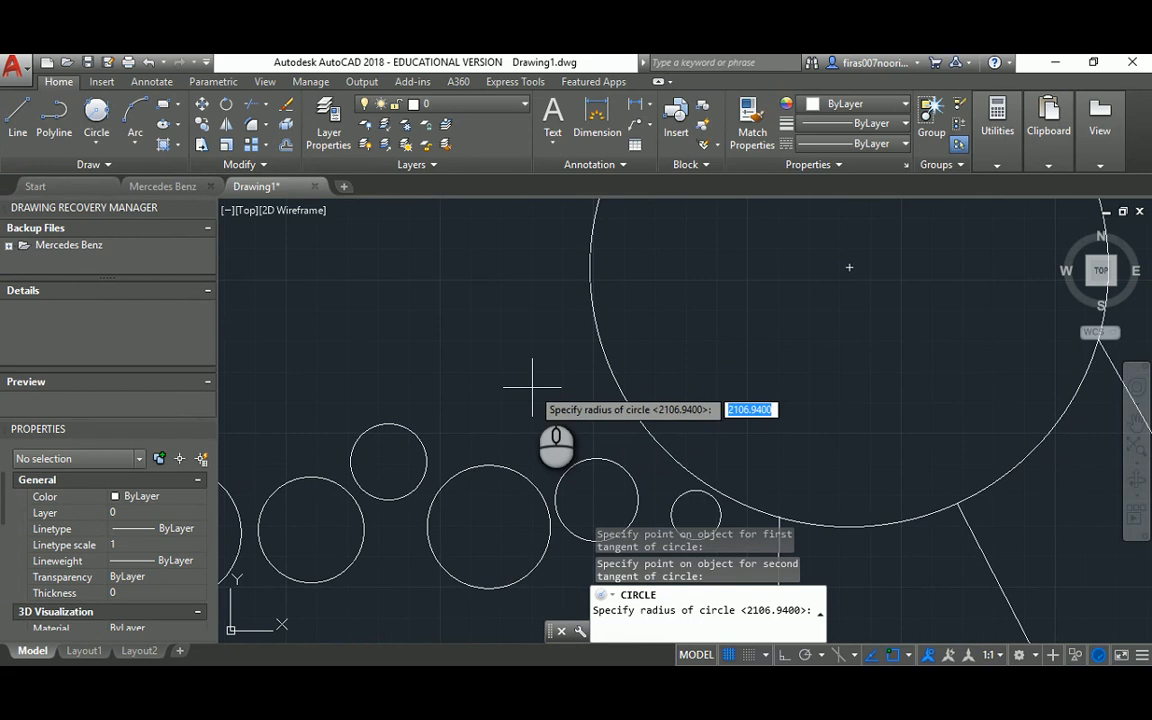
{"action": "type", "text": "500"}
{"action": "key", "text": "Return"}
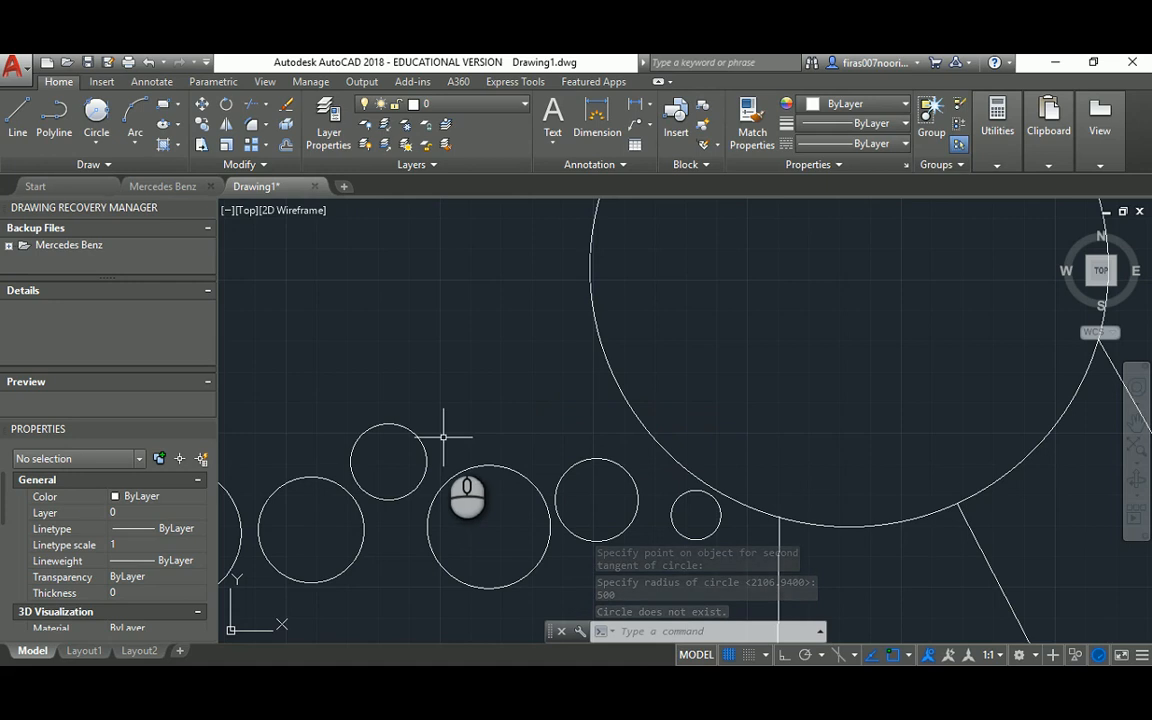
Draw a tangent-tangent-radius circle of radius 1000 touching the row's third circle and the large three-point circle, and delete the small circle it overlaps.
{"action": "left_click", "coordinate": [96, 112]}
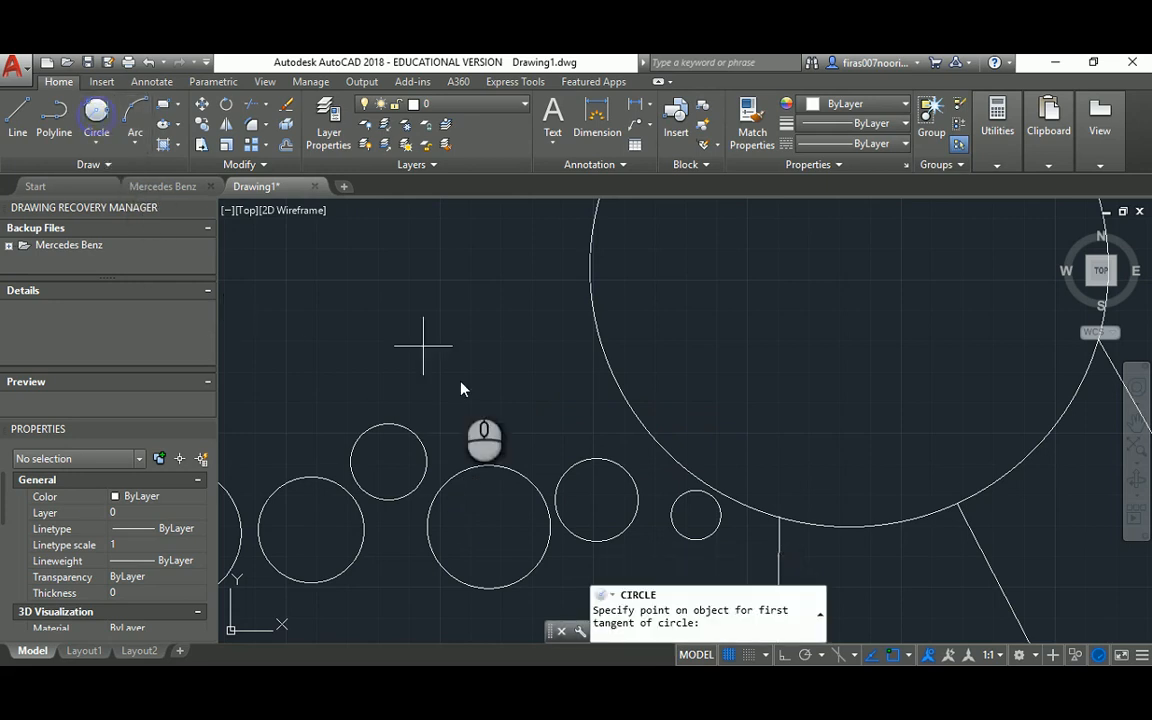
{"action": "left_click", "coordinate": [495, 465]}
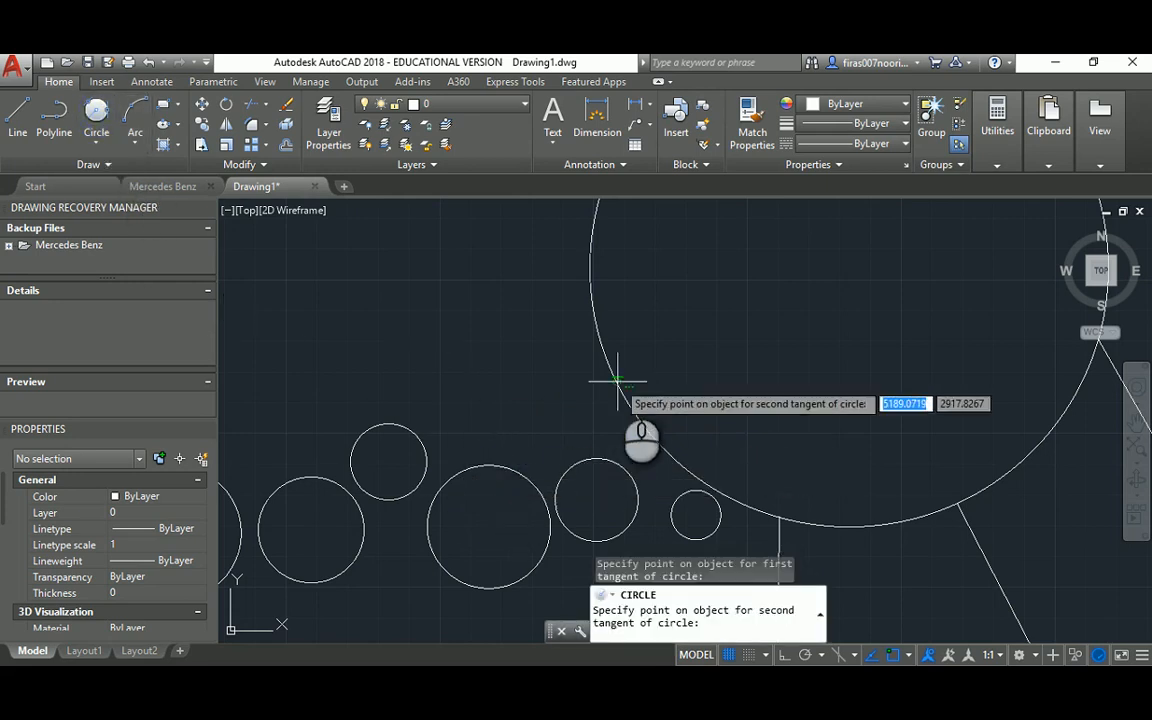
{"action": "left_click", "coordinate": [617, 381]}
{"action": "type", "text": "1"}
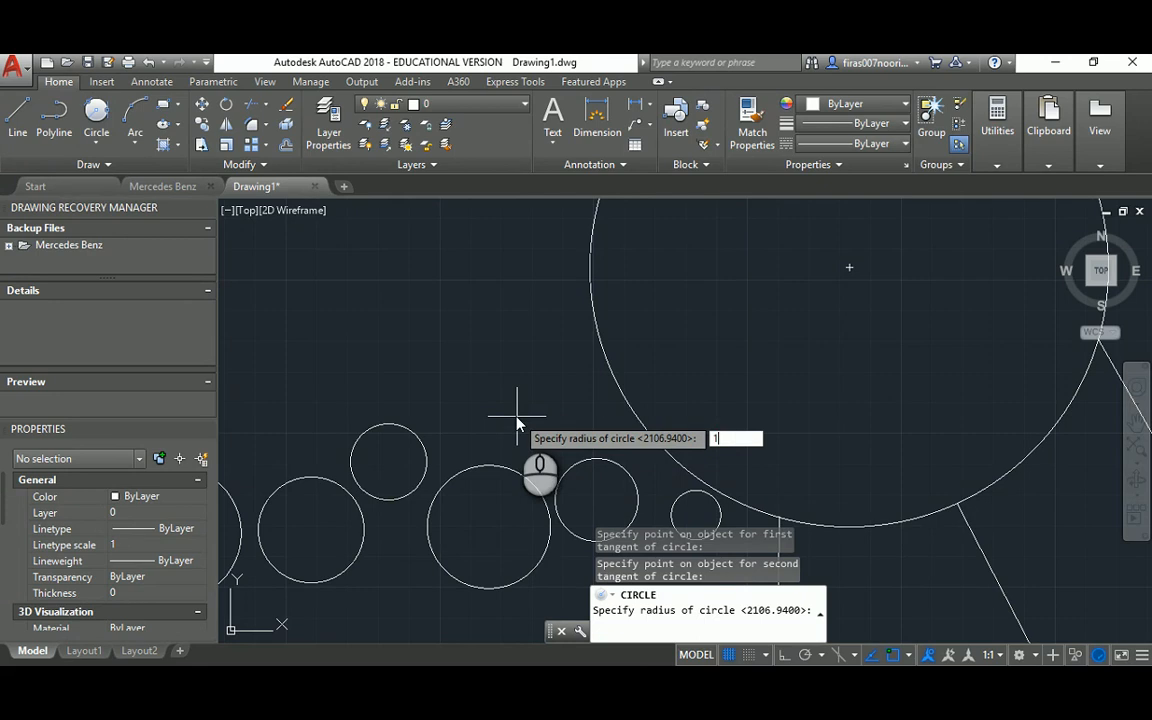
{"action": "type", "text": "000"}
{"action": "key", "text": "Return"}
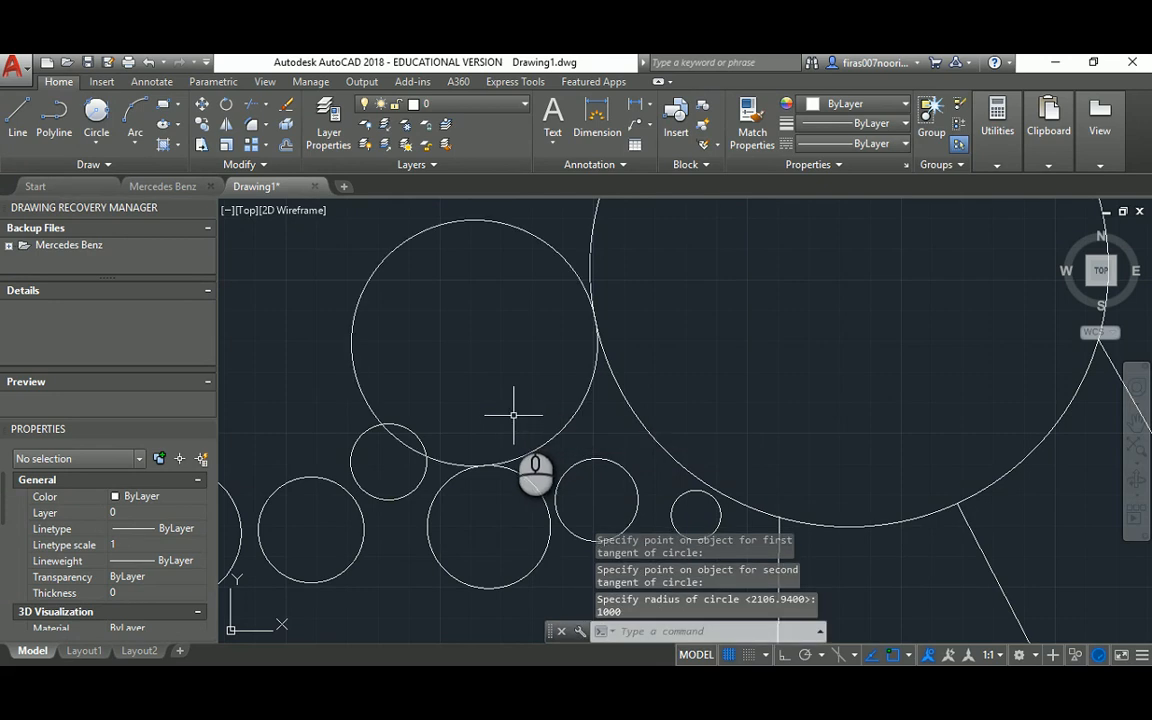
{"action": "left_click", "coordinate": [357, 436]}
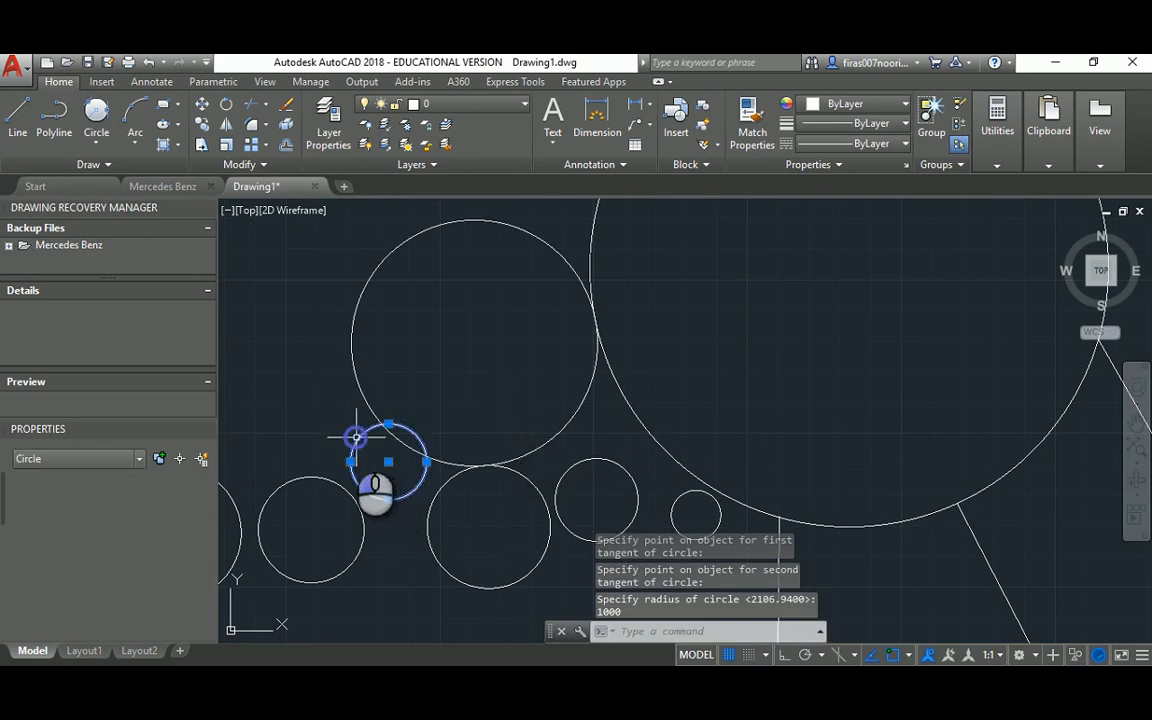
{"action": "key", "text": "Delete"}
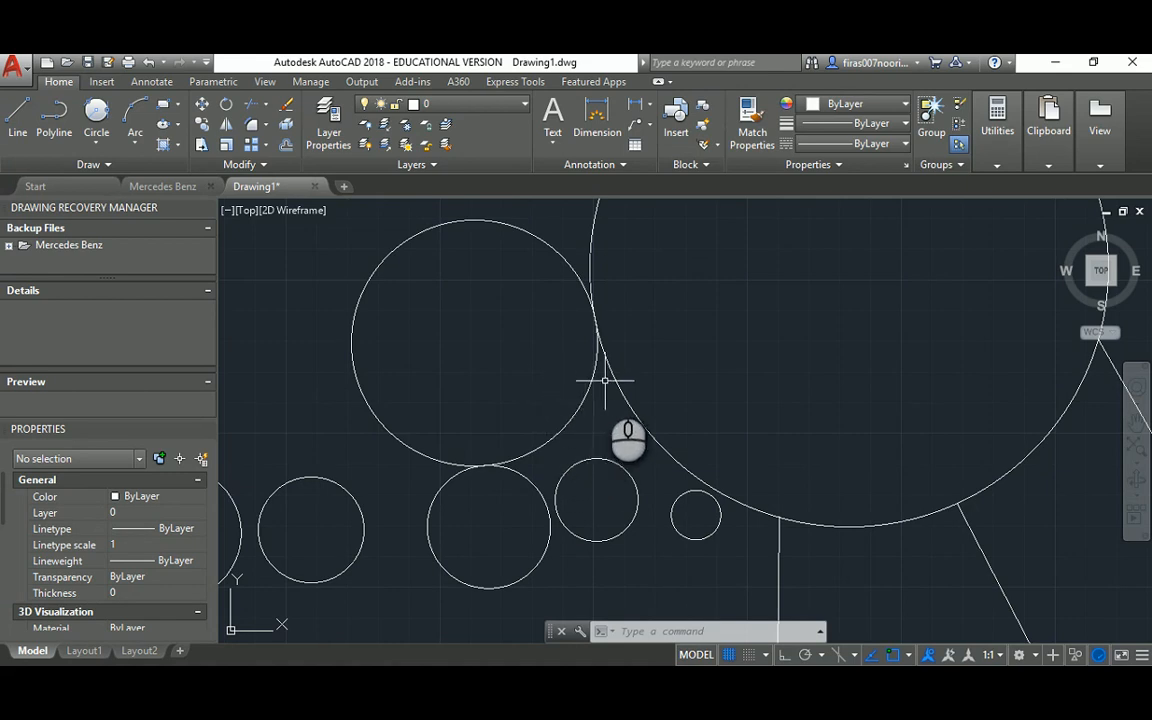
Try to draw a tangent-tangent-radius circle of radius 100 between the third circle in the row and the large three-point circle.
{"action": "left_click", "coordinate": [93, 121]}
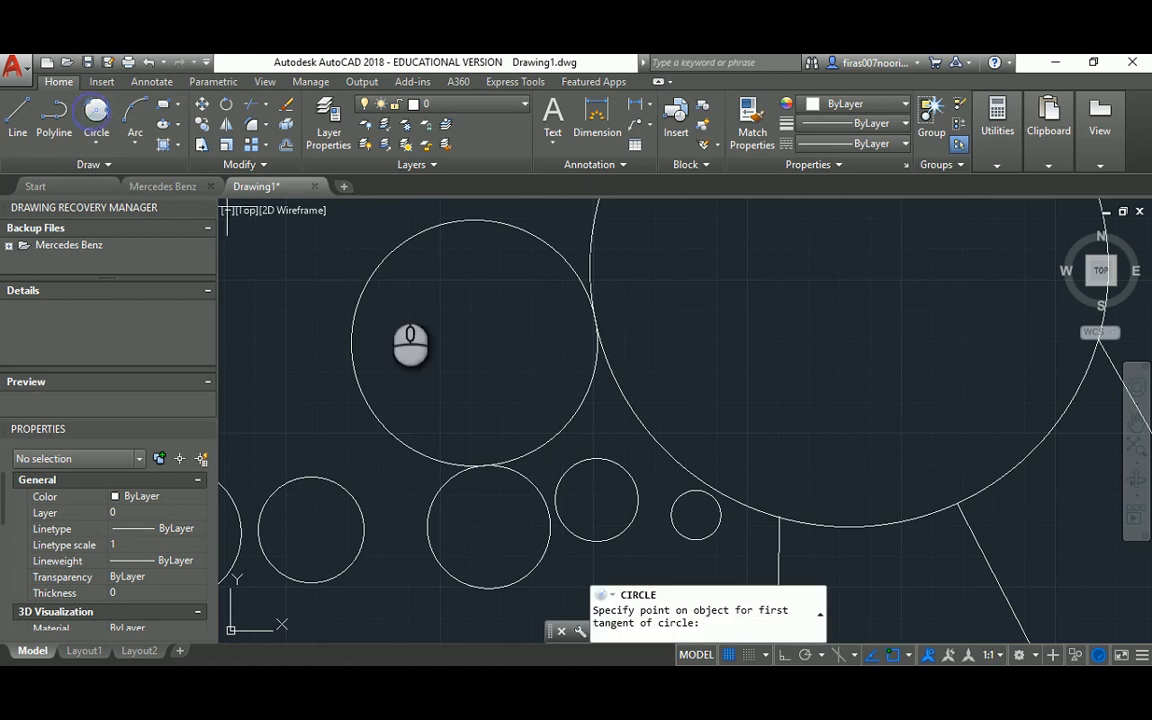
{"action": "left_click", "coordinate": [523, 467]}
{"action": "left_click", "coordinate": [617, 392]}
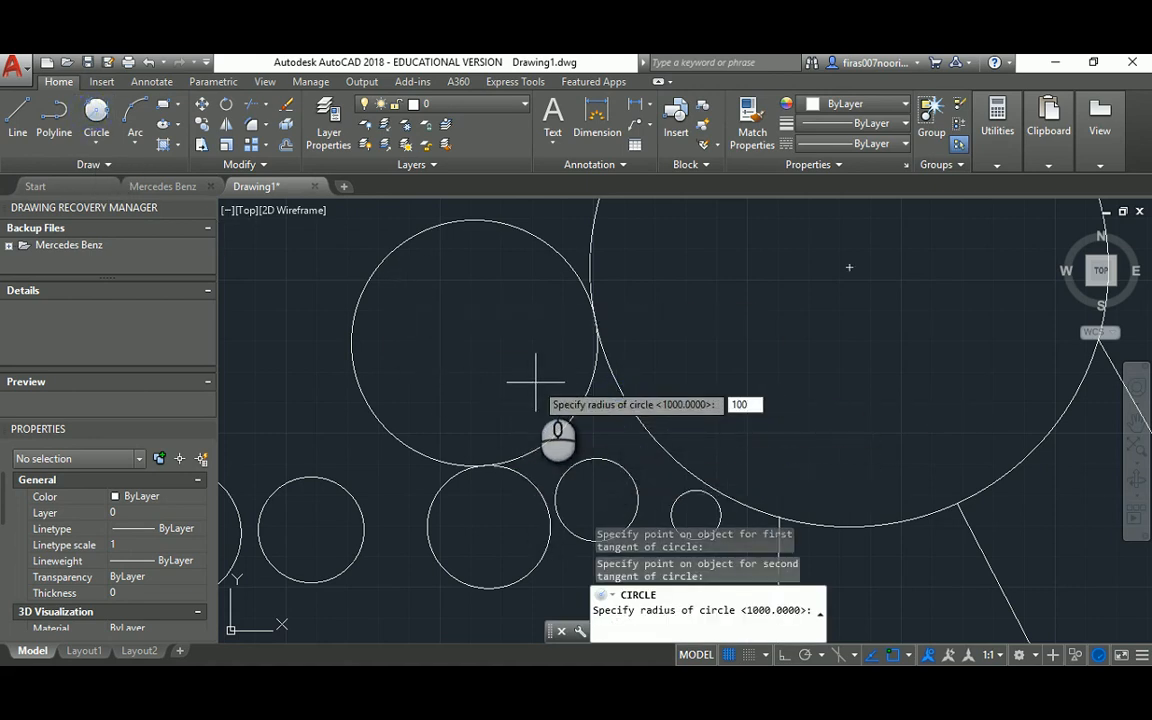
{"action": "type", "text": "100"}
{"action": "key", "text": "Return"}
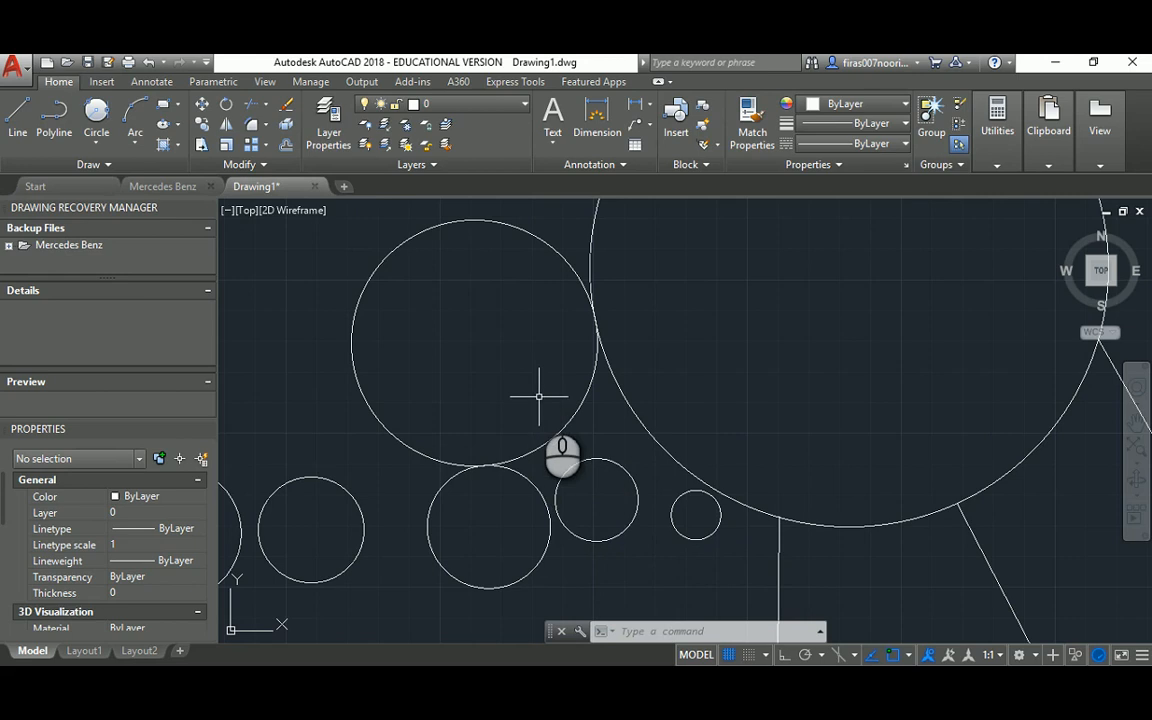
Draw a circle tangent to the lower sides of the third, fourth and fifth circles in the row using Tan, Tan, Tan.
{"action": "left_click", "coordinate": [96, 146]}
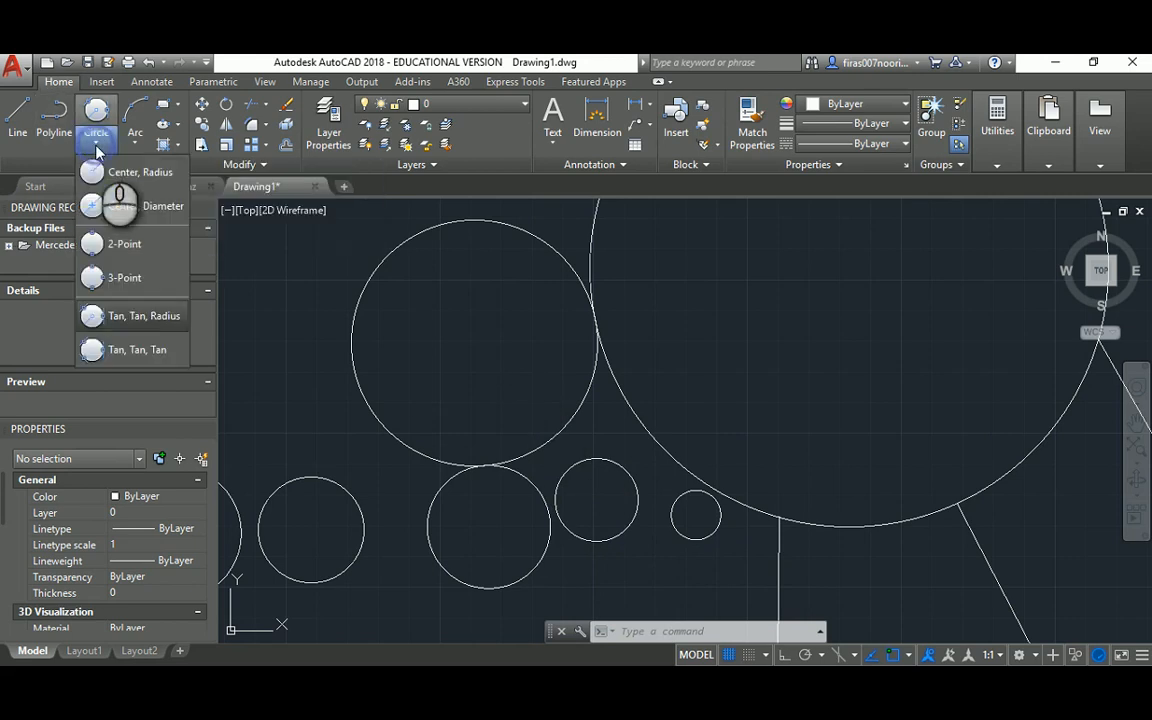
{"action": "left_click", "coordinate": [141, 352]}
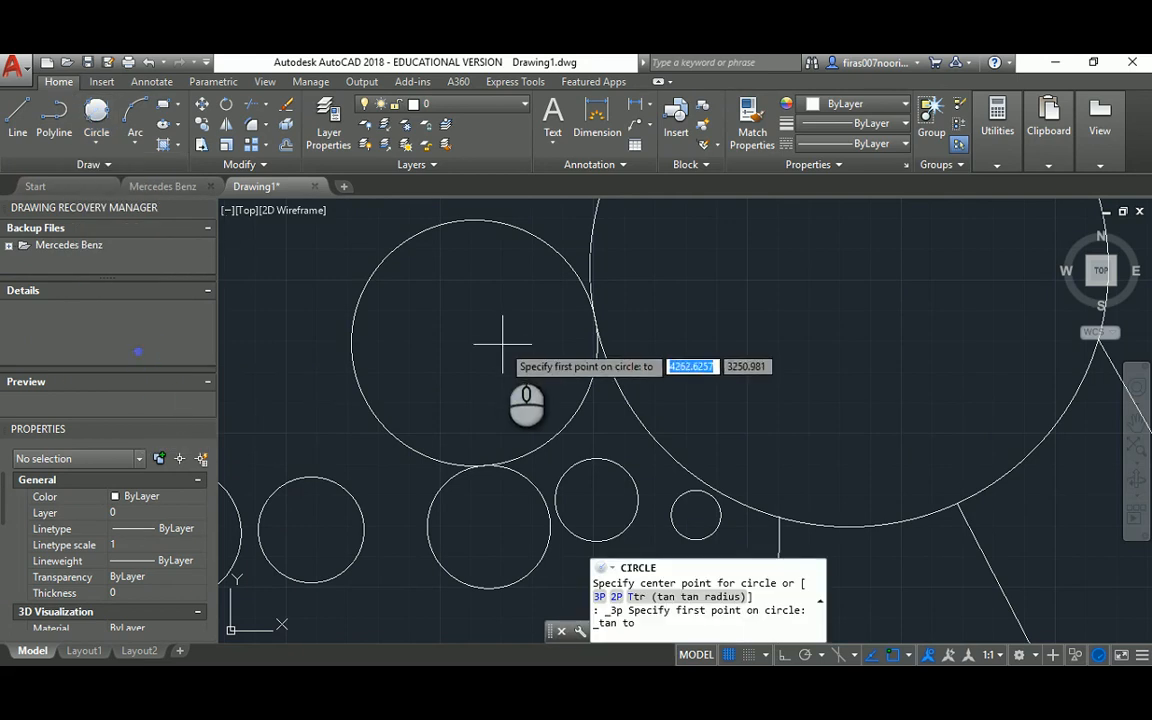
{"action": "middle_click_drag", "start_coordinate": [488, 535], "coordinate": [440, 398]}
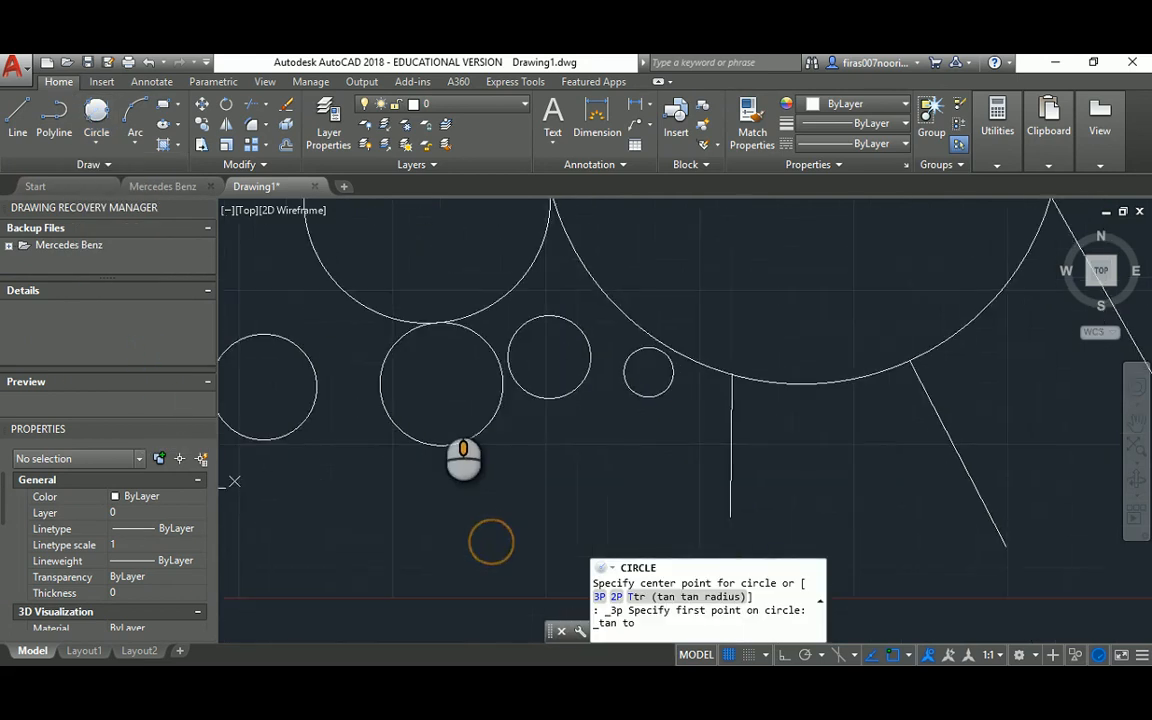
{"action": "left_click", "coordinate": [474, 432]}
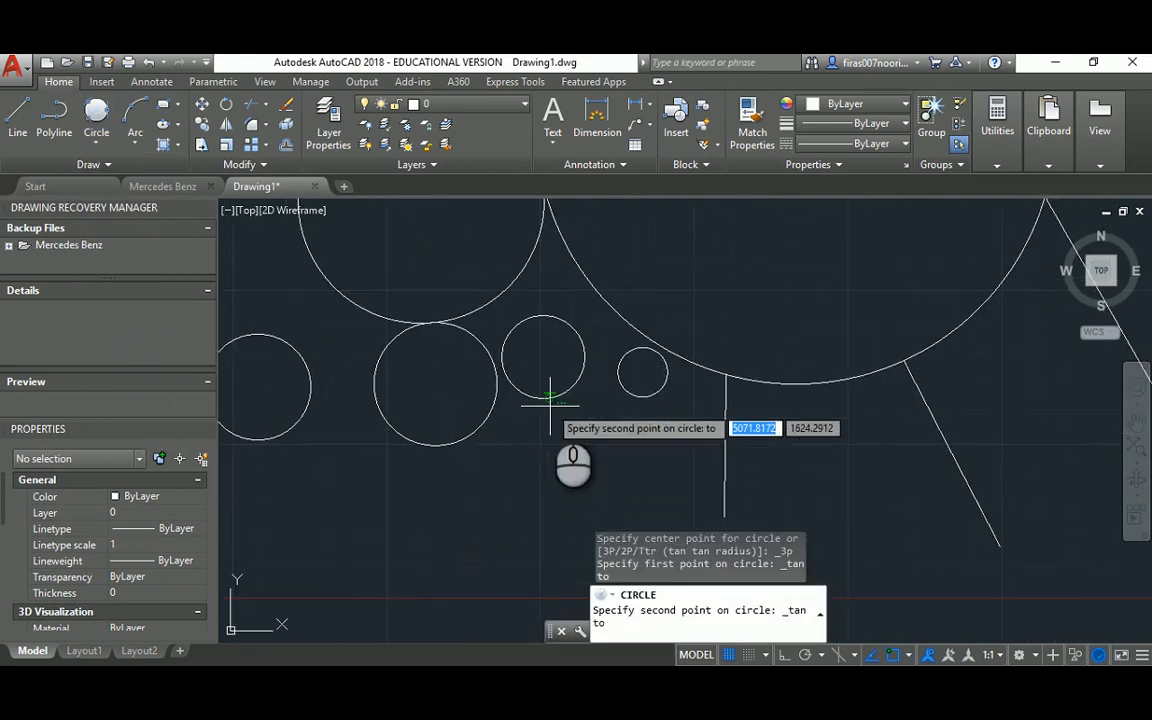
{"action": "left_click", "coordinate": [545, 399]}
{"action": "left_click", "coordinate": [641, 397]}
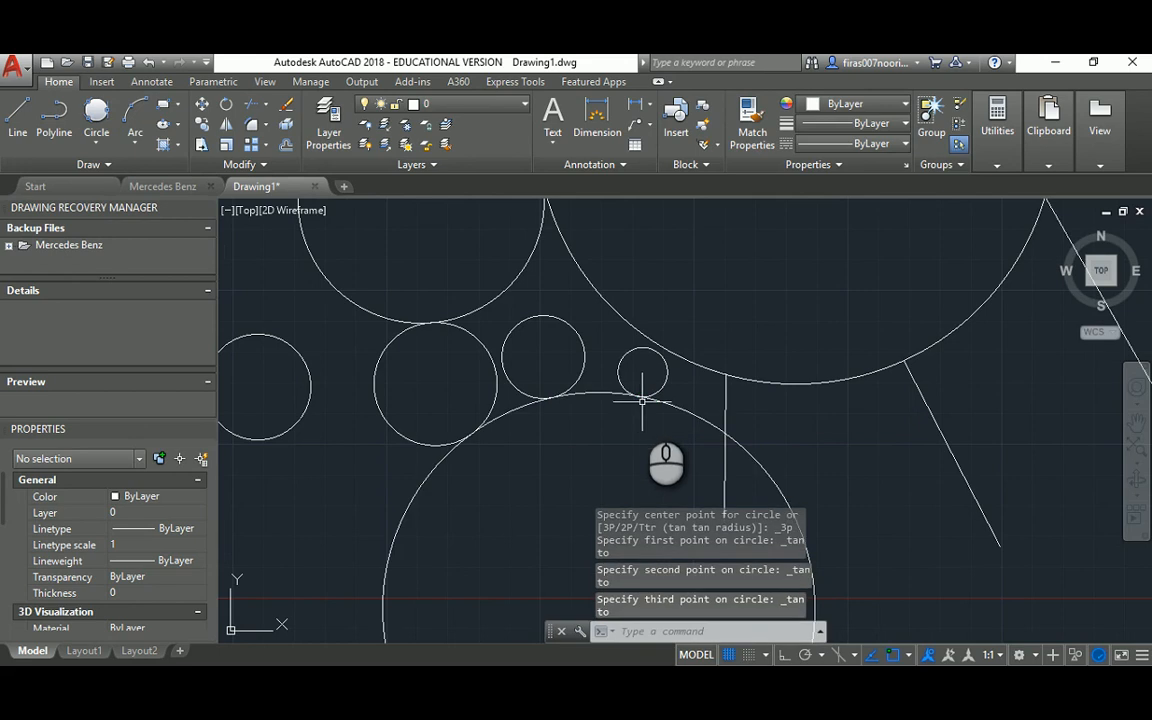
Draw a Tan, Tan, Tan circle touching the second and third circles in the row and the 1000-radius circle above them.
{"action": "scroll", "coordinate": [583, 447], "scroll_direction": "down", "scroll_amount": 3}
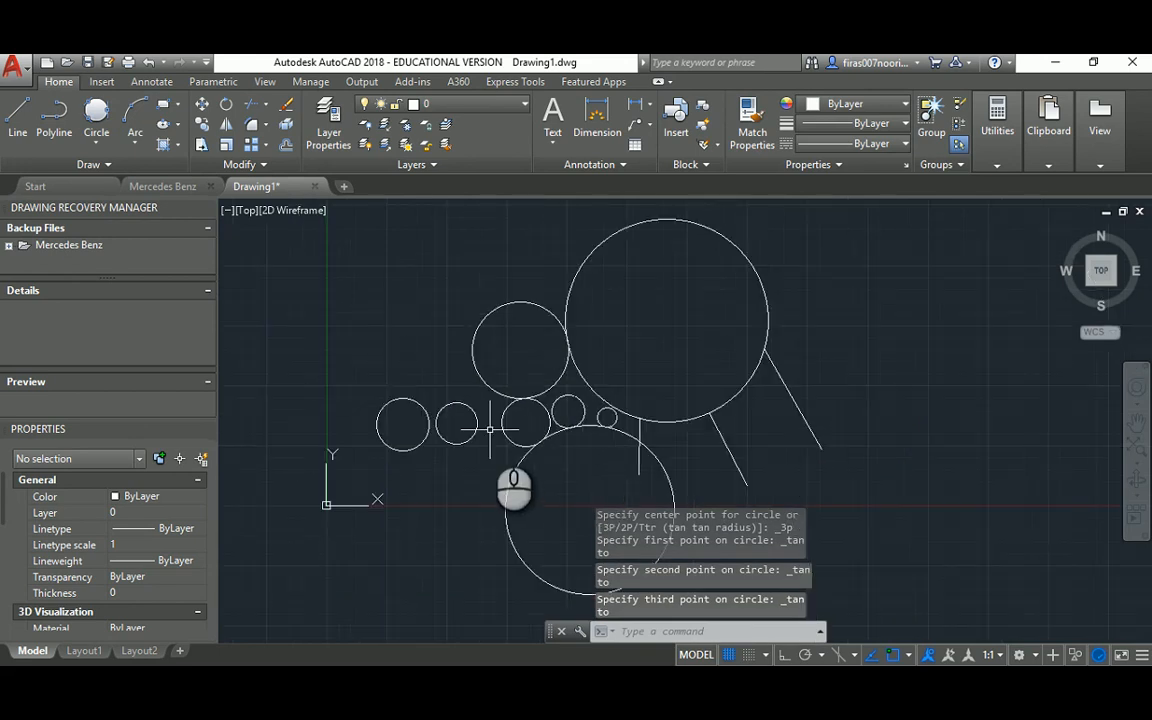
{"action": "scroll", "coordinate": [491, 428], "scroll_direction": "up", "scroll_amount": 3}
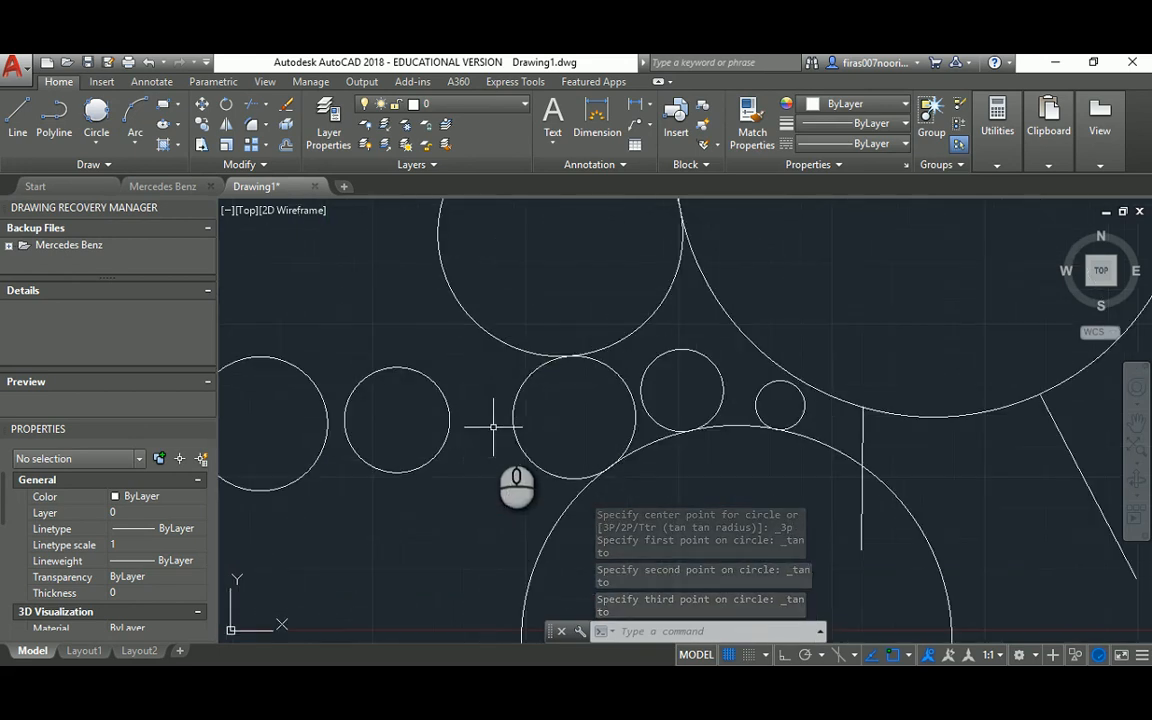
{"action": "mouse_move", "coordinate": [440, 314]}
{"action": "middle_mouse_down"}
{"action": "mouse_move", "coordinate": [442, 432]}
{"action": "mouse_move", "coordinate": [383, 465]}
{"action": "mouse_move", "coordinate": [368, 428]}
{"action": "middle_mouse_up"}
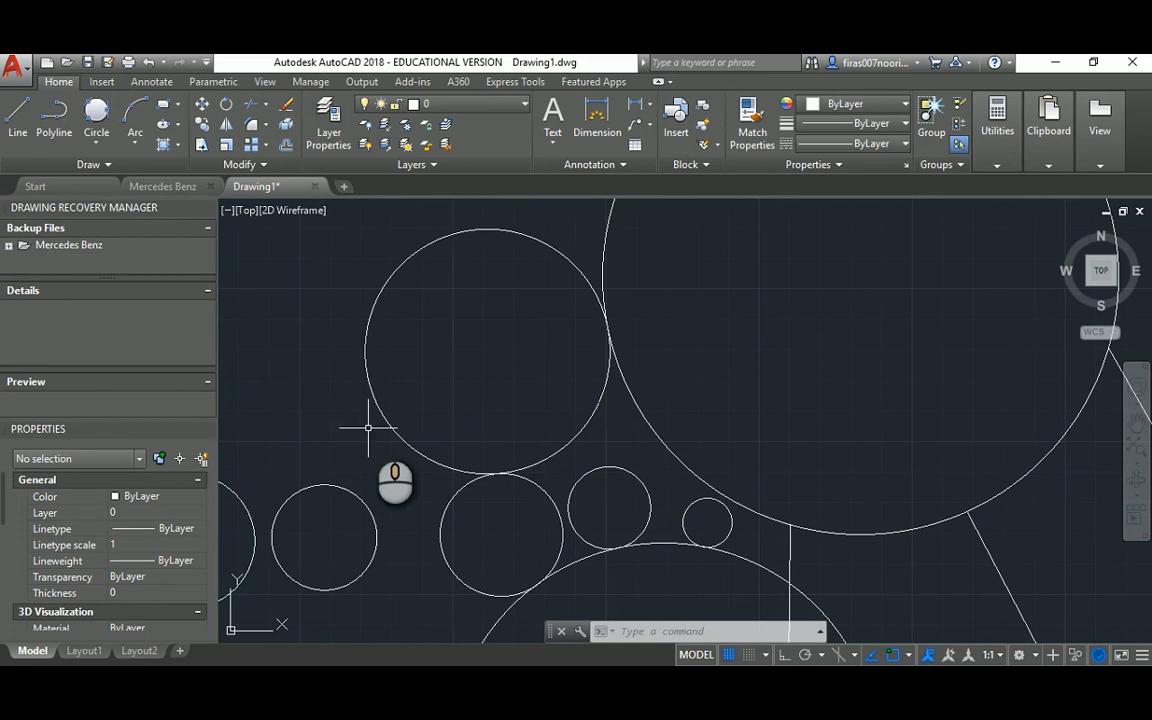
{"action": "type", "text": "c"}
{"action": "key", "text": "Return"}
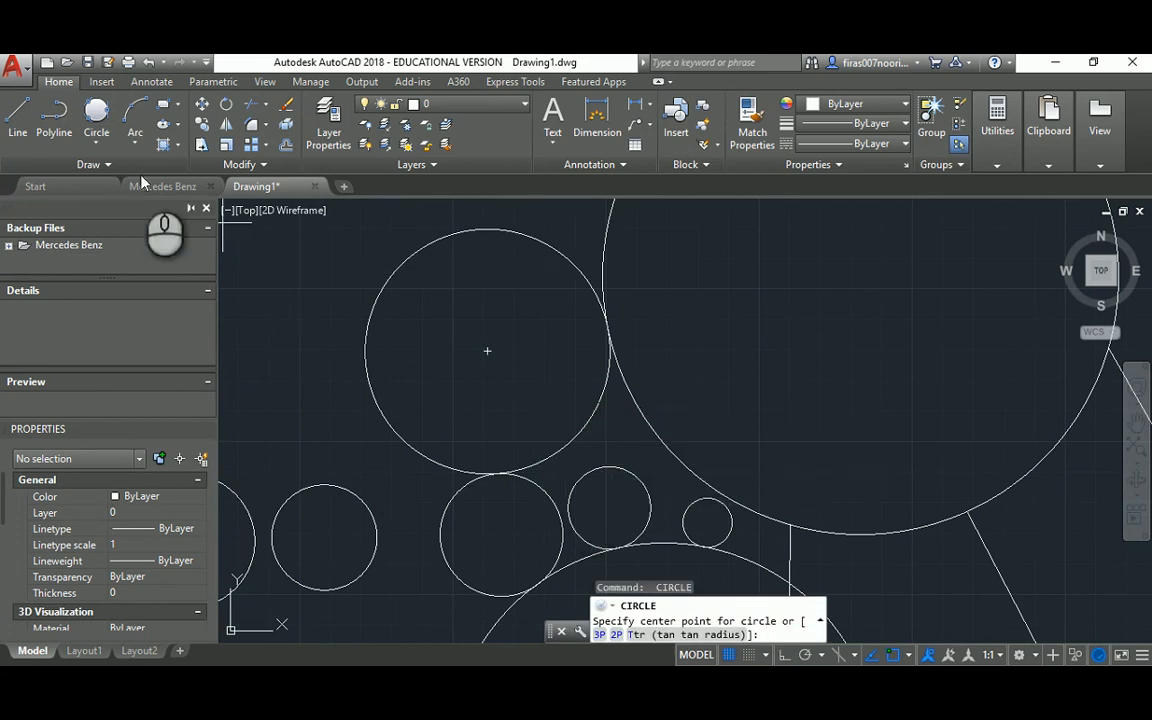
{"action": "left_click", "coordinate": [96, 145]}
{"action": "left_click", "coordinate": [130, 349]}
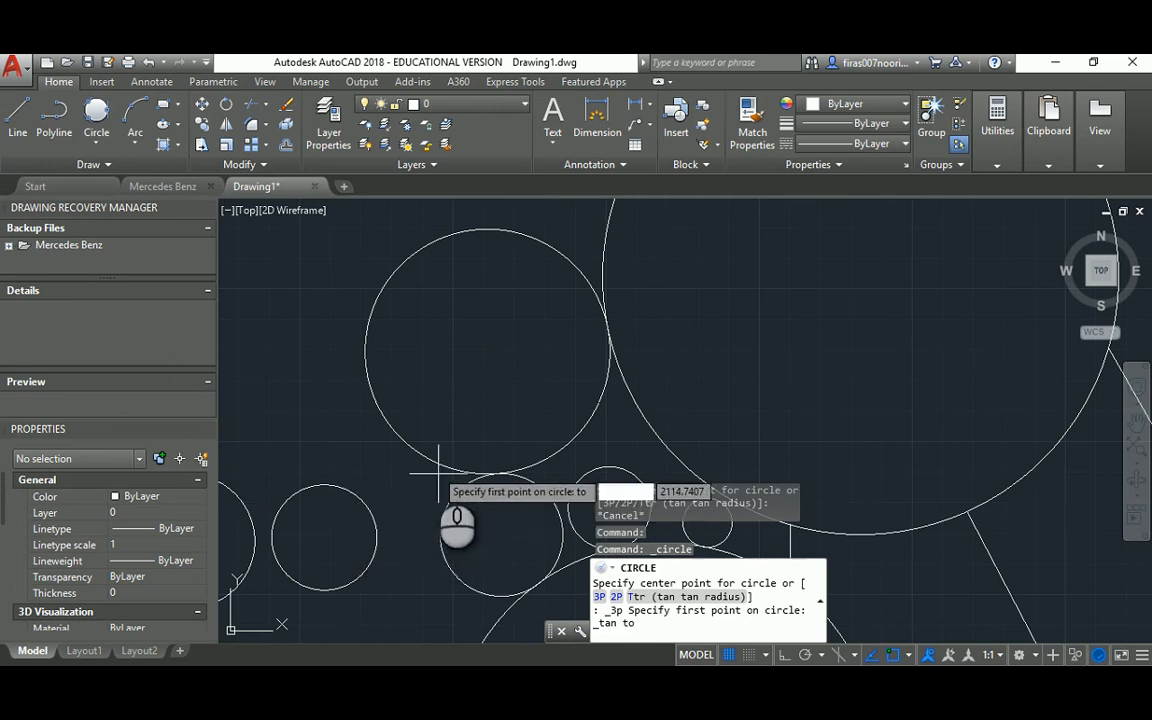
{"action": "left_click", "coordinate": [367, 492]}
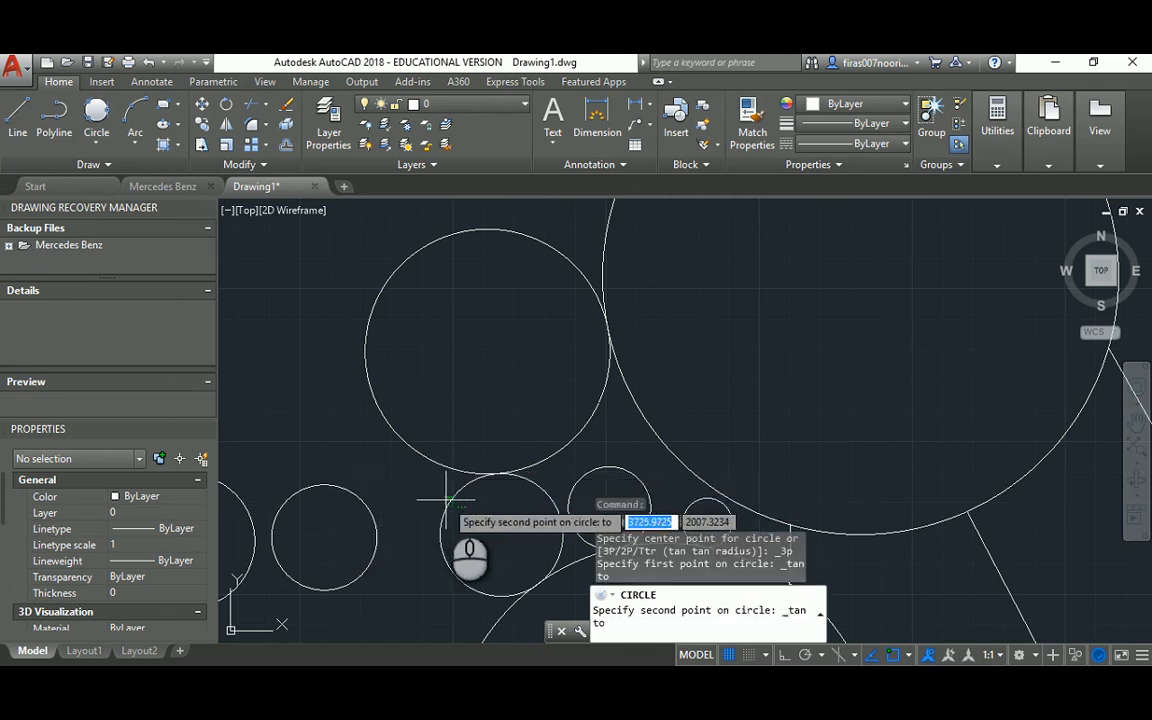
{"action": "left_click", "coordinate": [443, 498]}
{"action": "left_click", "coordinate": [430, 458]}
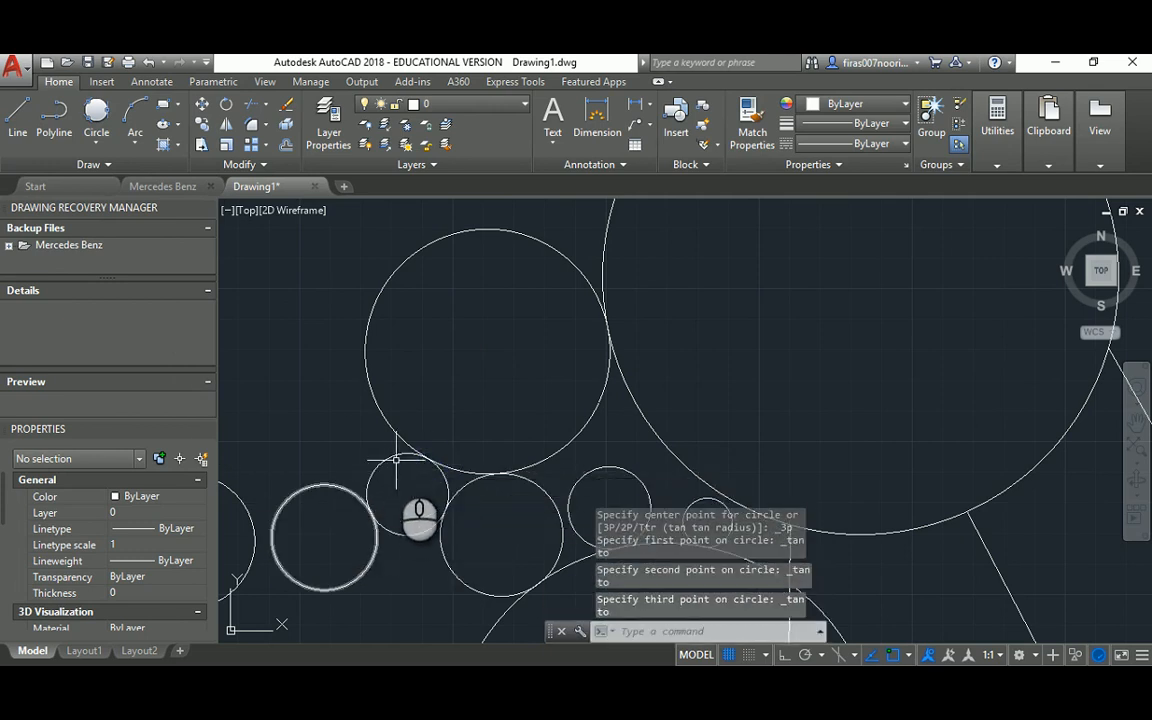
{"action": "scroll", "coordinate": [400, 460], "scroll_direction": "up", "scroll_amount": 4}
{"action": "key", "text": "Escape"}
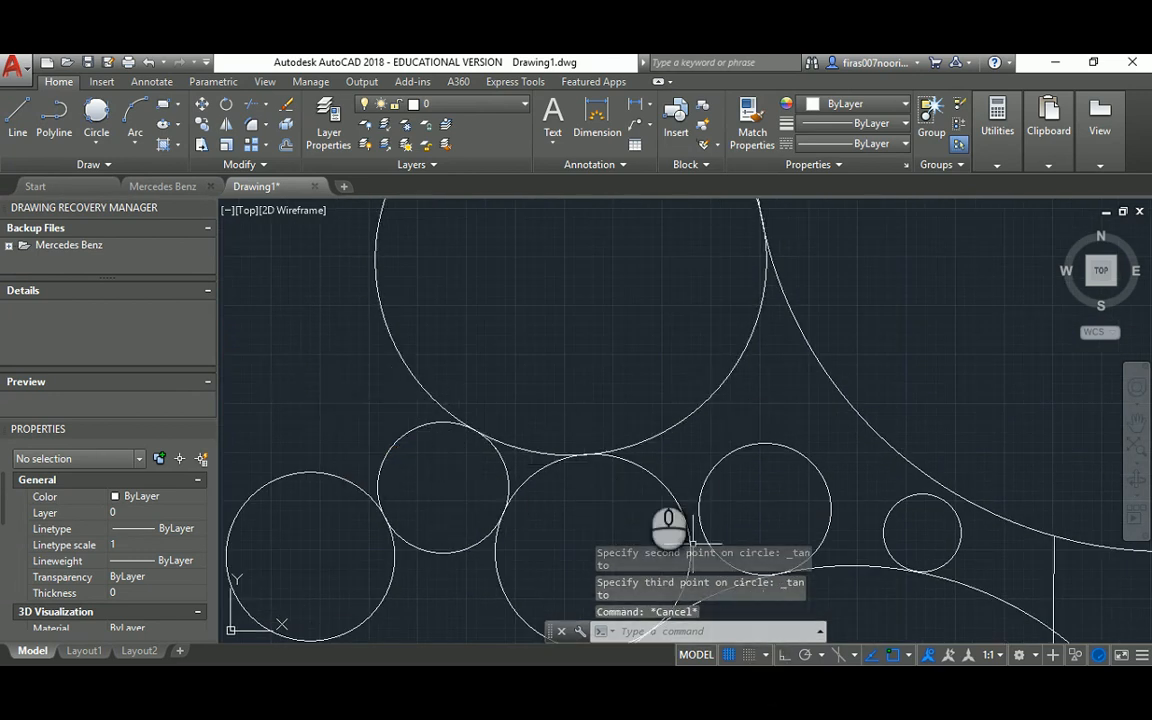
Draw a rectangle 1000 wide and 500 high in the empty area right of the sloping lines.
{"action": "scroll", "coordinate": [588, 383], "scroll_direction": "down", "scroll_amount": 3}
{"action": "middle_click_drag", "start_coordinate": [700, 364], "coordinate": [571, 409]}
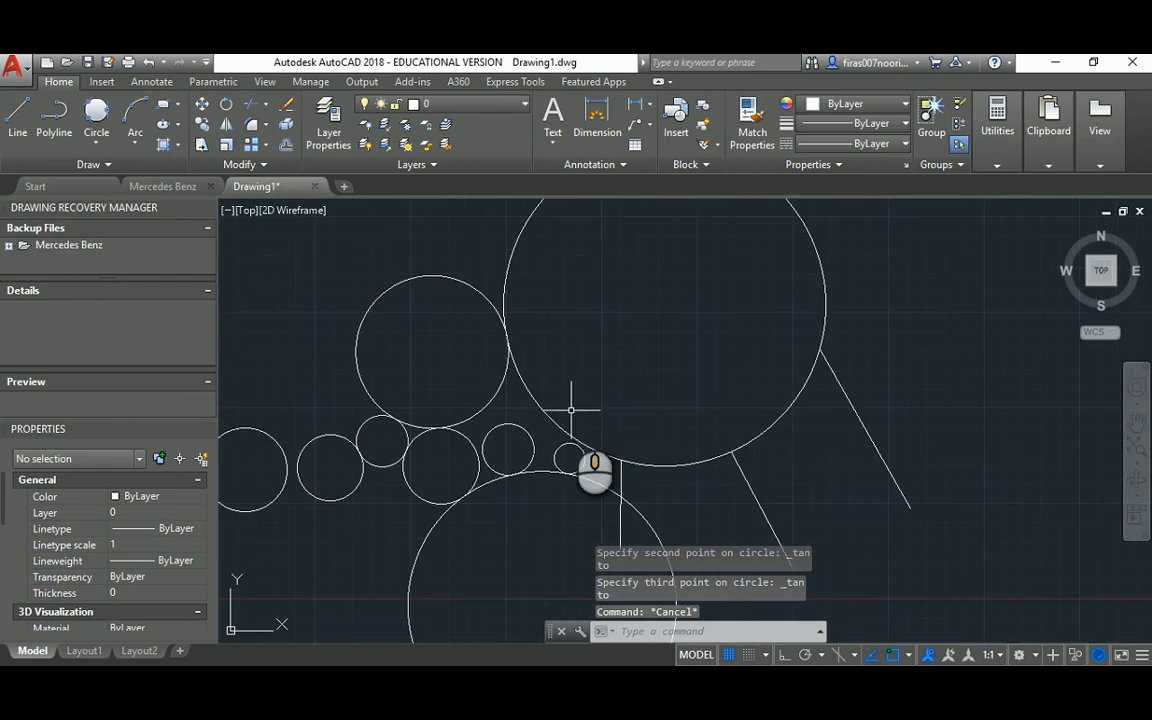
{"action": "scroll", "coordinate": [507, 379], "scroll_direction": "down", "scroll_amount": 2}
{"action": "middle_click_drag", "start_coordinate": [495, 368], "coordinate": [529, 362]}
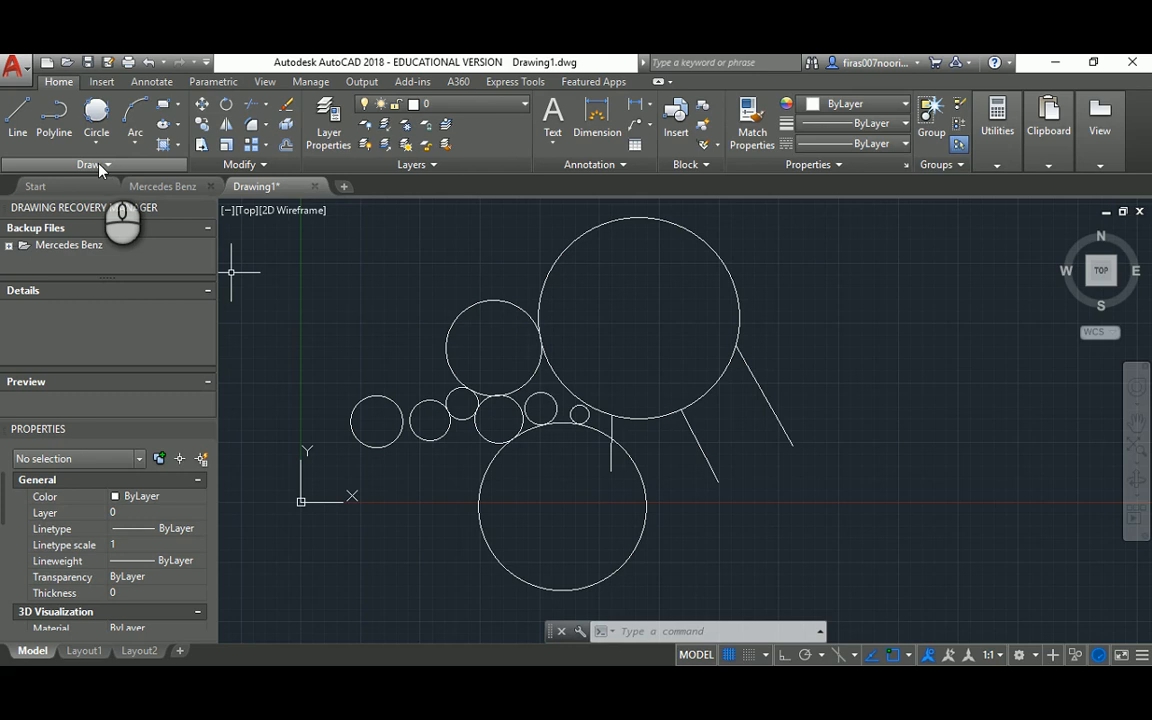
{"action": "middle_click_drag", "start_coordinate": [621, 290], "coordinate": [490, 294]}
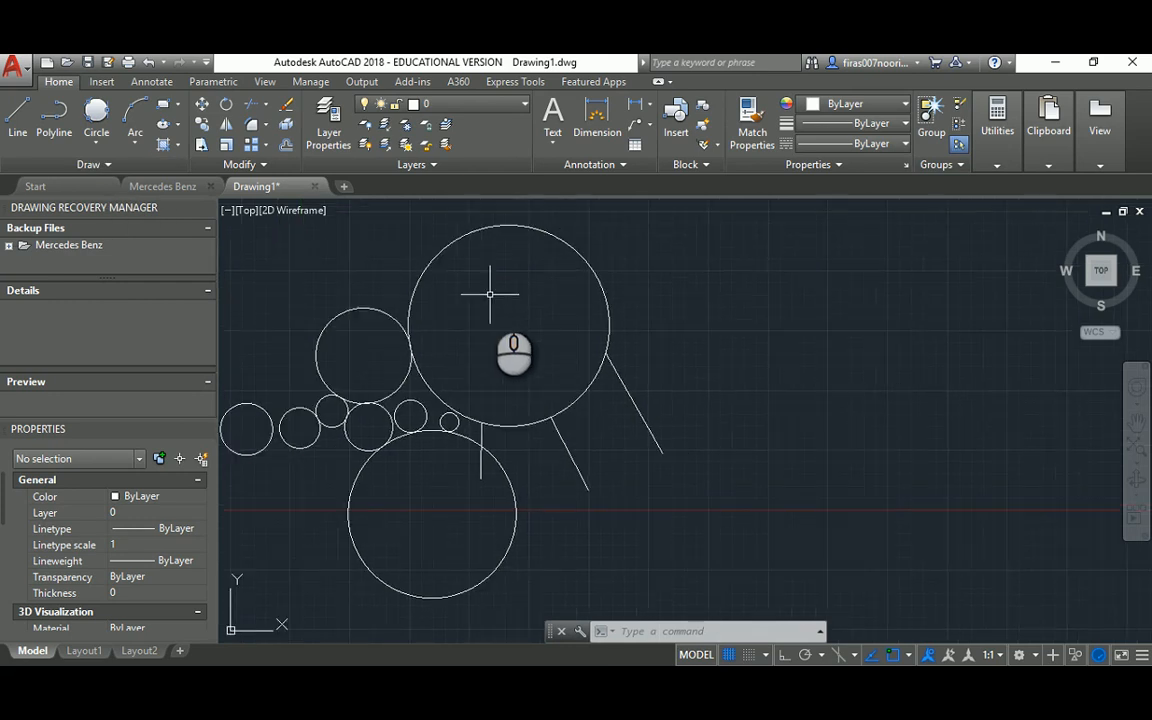
{"action": "type", "text": "rec"}
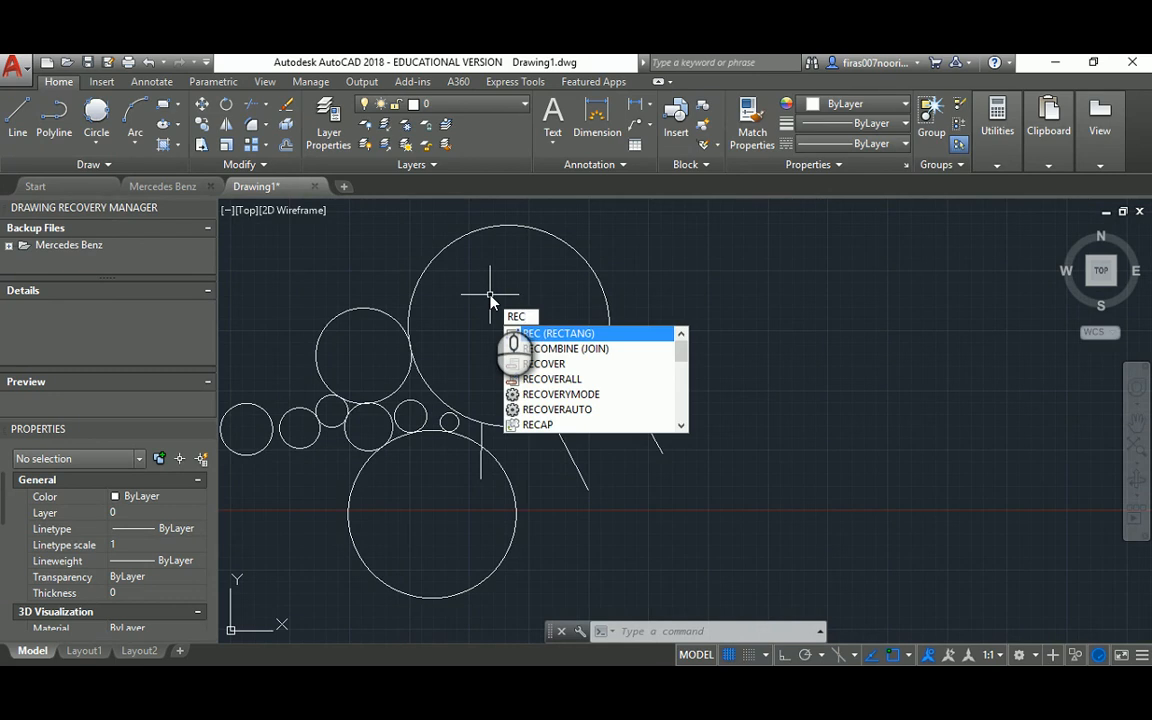
{"action": "key", "text": "Return"}
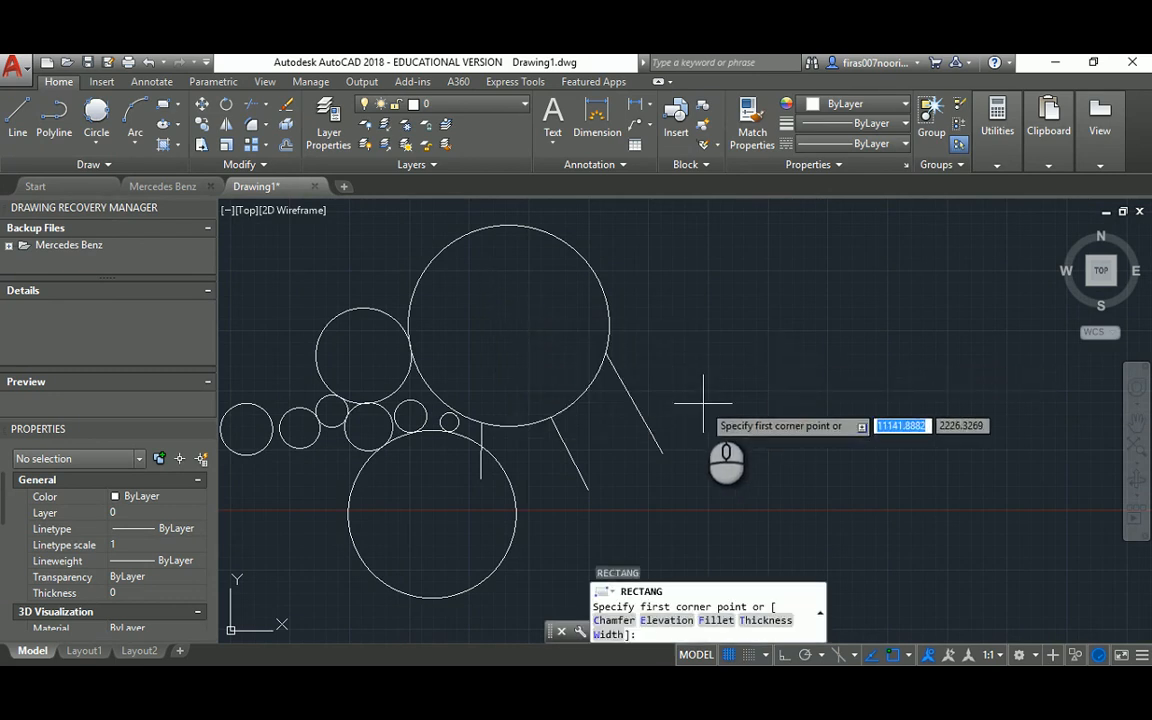
{"action": "left_click", "coordinate": [703, 403]}
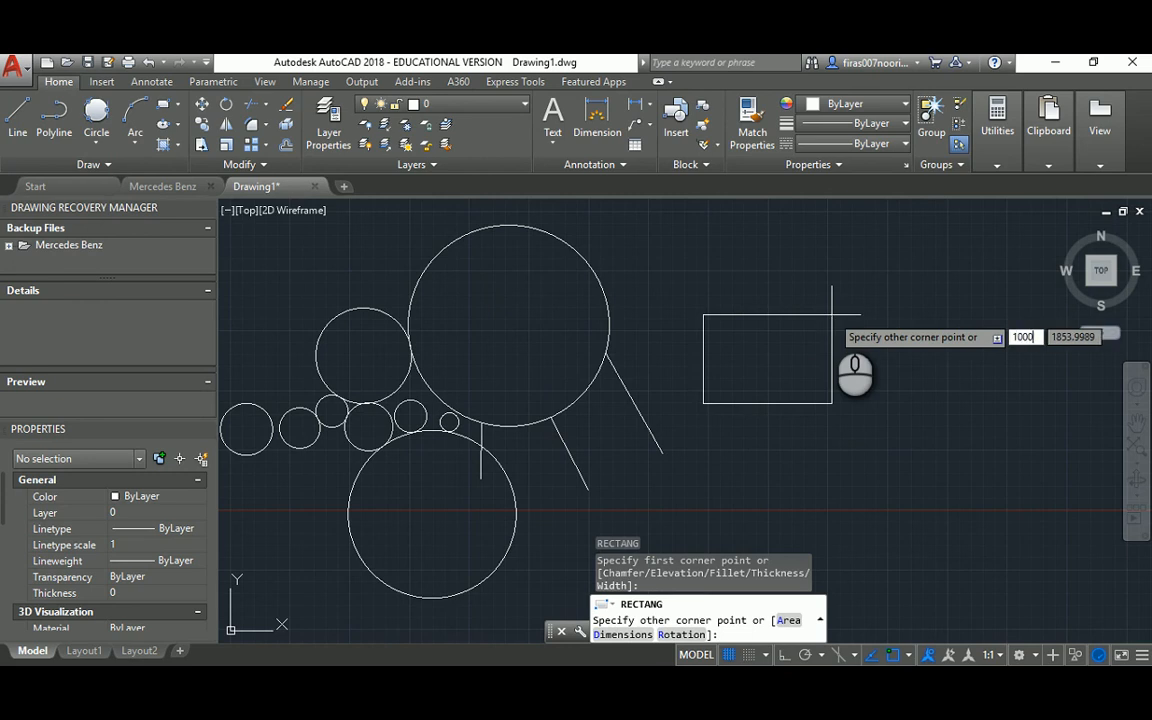
{"action": "key", "text": "Tab"}
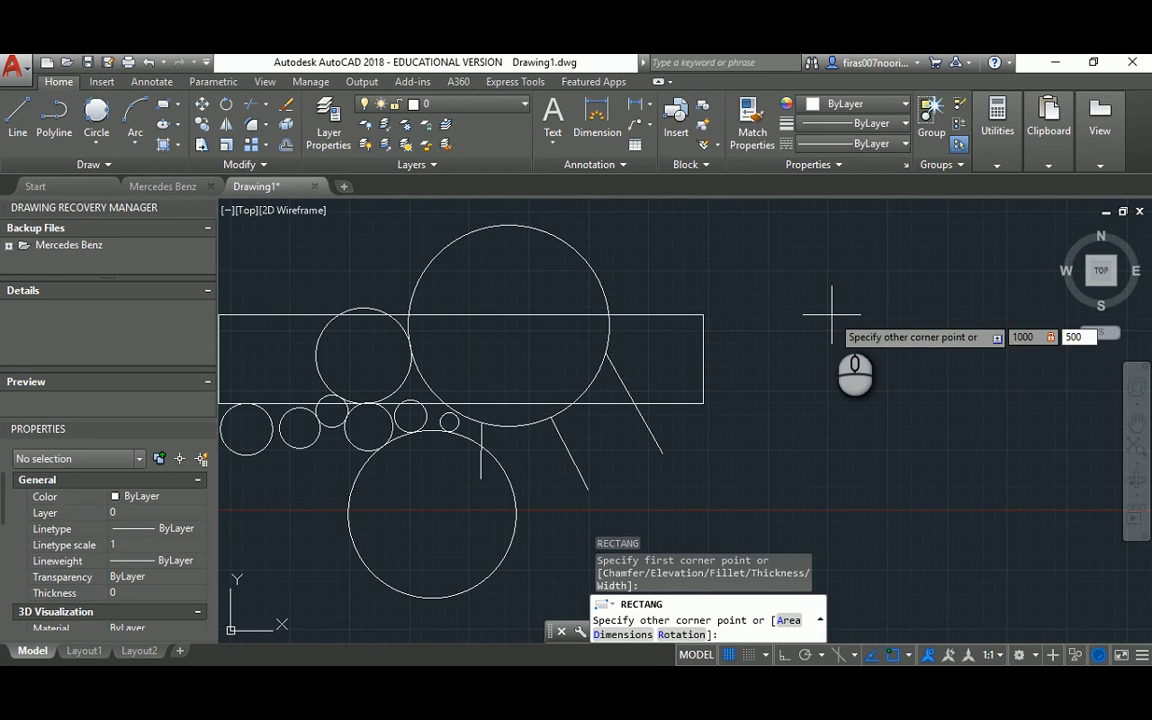
{"action": "type", "text": "500"}
{"action": "key", "text": "Return"}
{"action": "scroll", "coordinate": [747, 383], "scroll_direction": "up", "scroll_amount": 5}
{"action": "scroll", "coordinate": [645, 391], "scroll_direction": "up", "scroll_amount": 2}
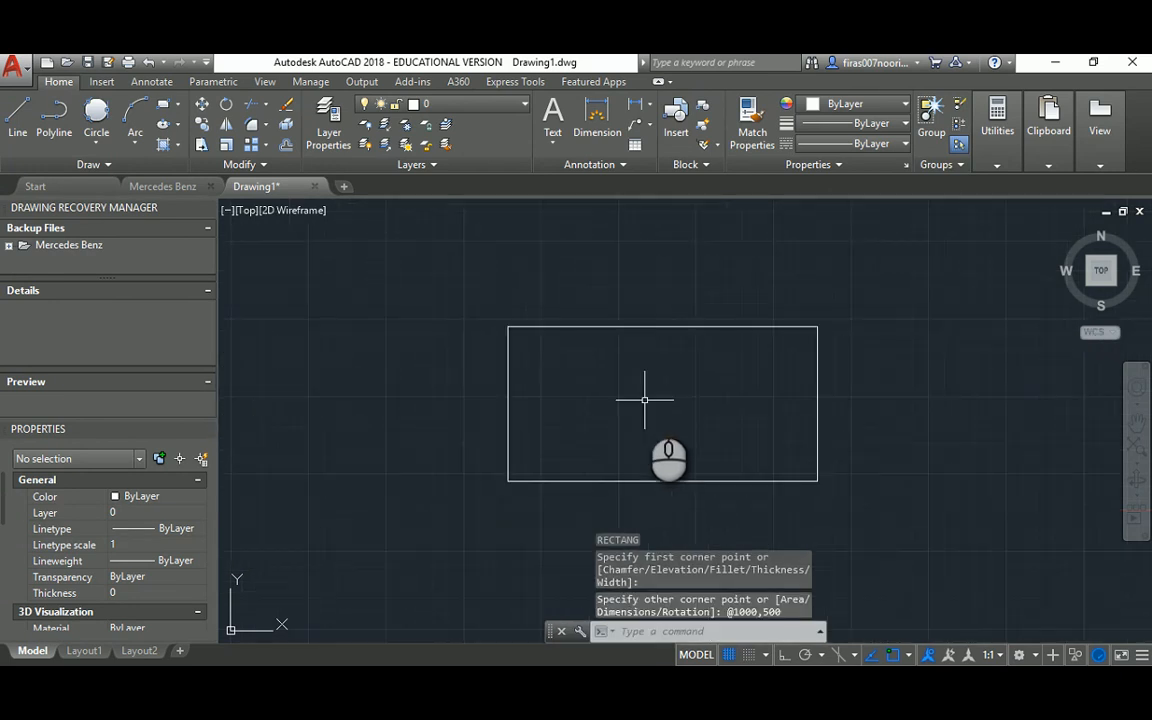
Draw a rectangle 2000 wide and 1000 high just below the 1000 by 500 rectangle.
{"action": "middle_click_drag", "start_coordinate": [645, 391], "coordinate": [635, 311]}
{"action": "scroll", "coordinate": [637, 285], "scroll_direction": "down", "scroll_amount": 4}
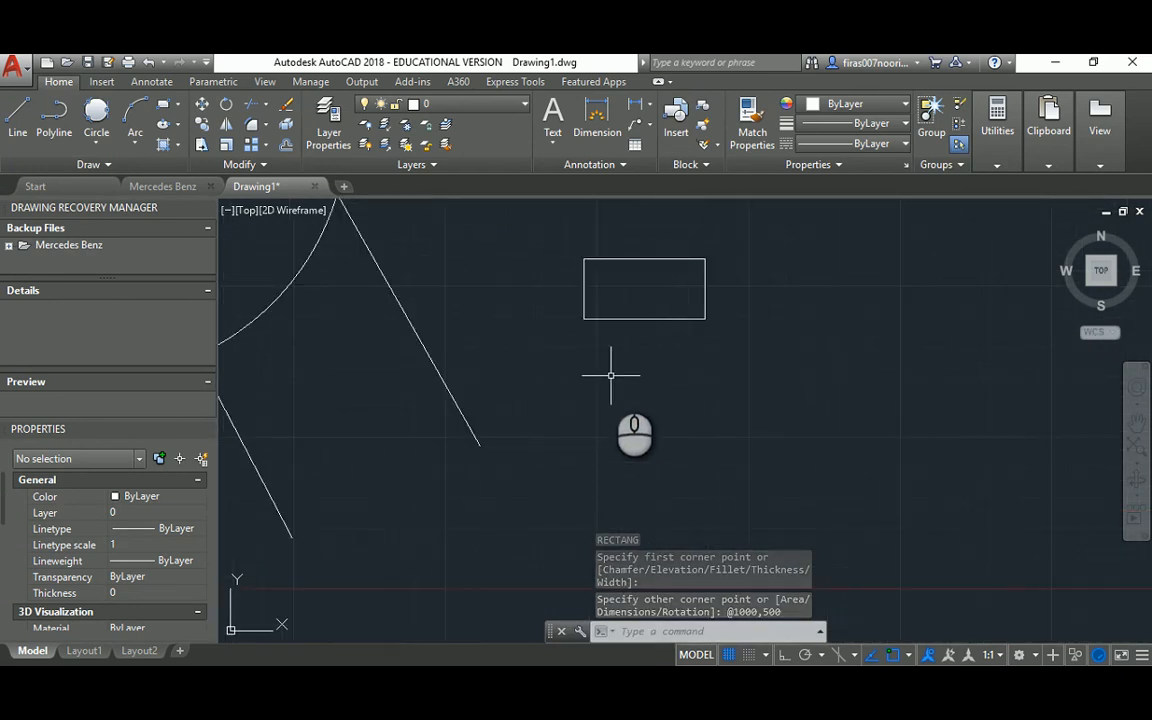
{"action": "type", "text": "rec"}
{"action": "key", "text": "Return"}
{"action": "left_click", "coordinate": [579, 455]}
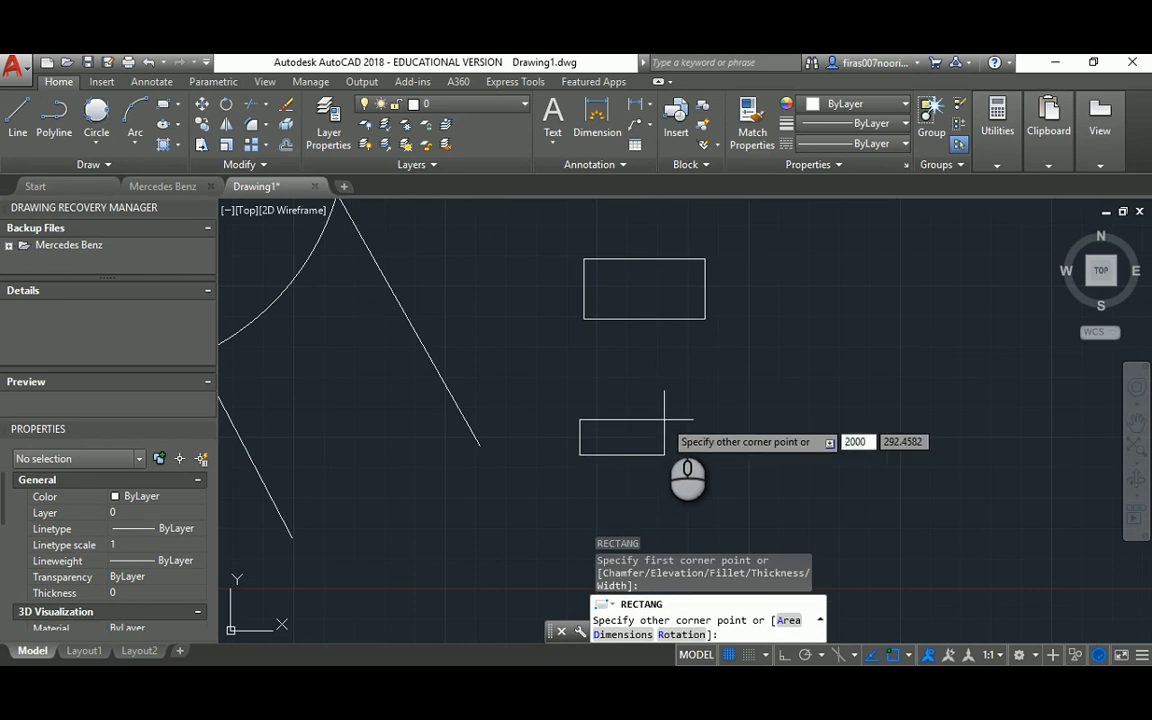
{"action": "type", "text": "2000"}
{"action": "key", "text": "Tab"}
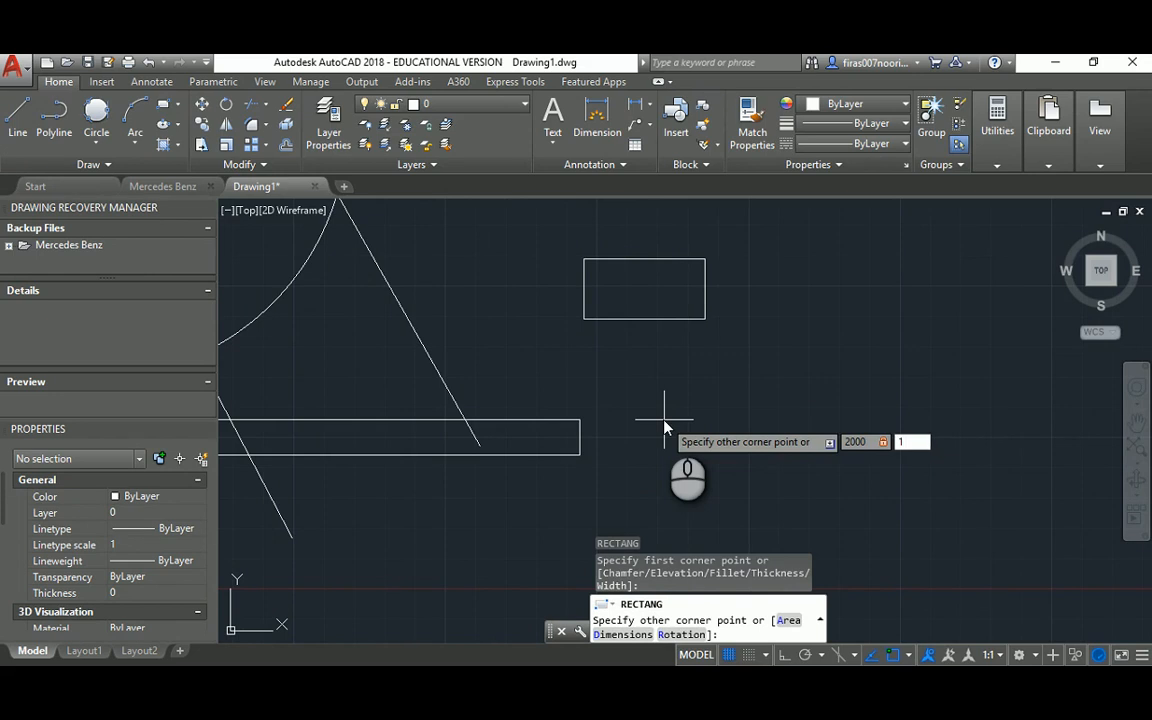
{"action": "key", "text": "Return"}
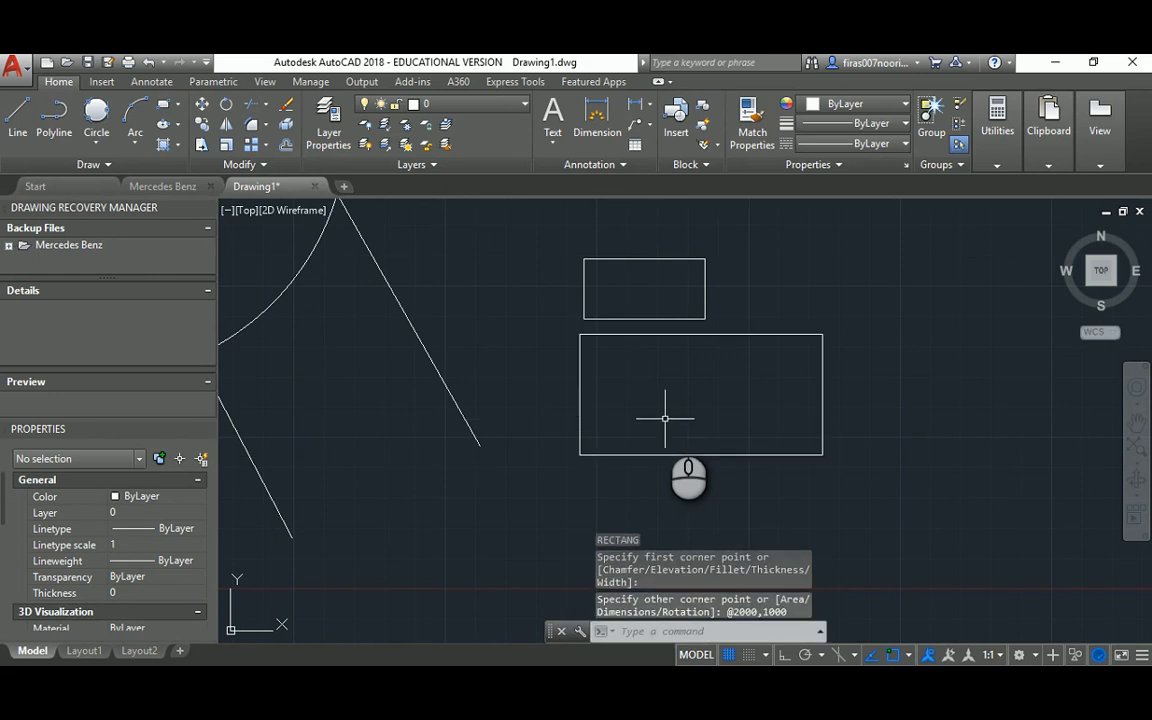
Draw a wide horizontal ellipse by its center below the 2000 by 1000 rectangle.
{"action": "left_click", "coordinate": [165, 127]}
{"action": "middle_click_drag", "start_coordinate": [640, 441], "coordinate": [514, 463]}
{"action": "left_click", "coordinate": [483, 463]}
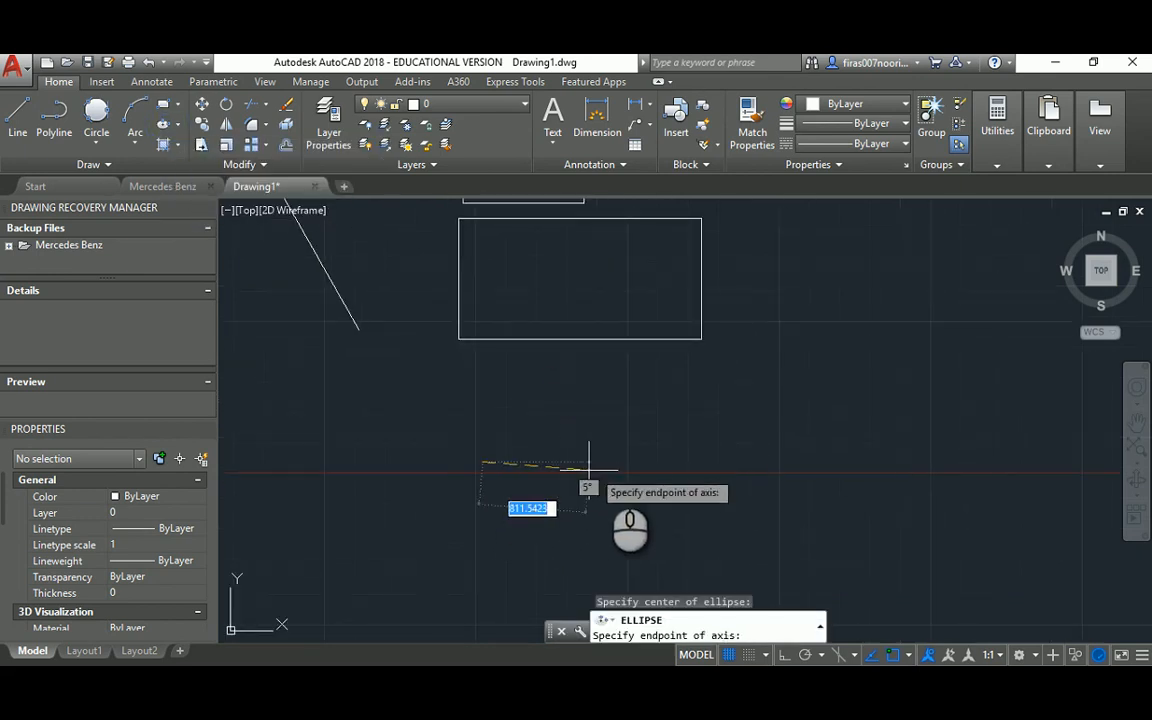
{"action": "left_click", "coordinate": [748, 461]}
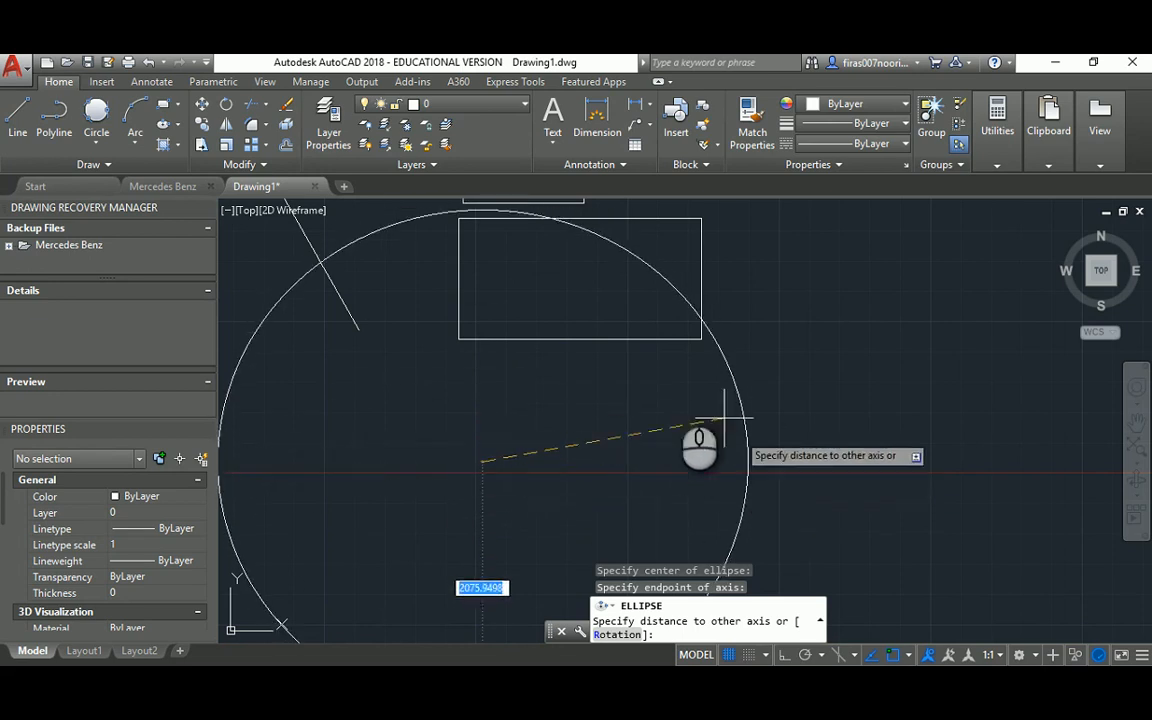
{"action": "left_click", "coordinate": [479, 360]}
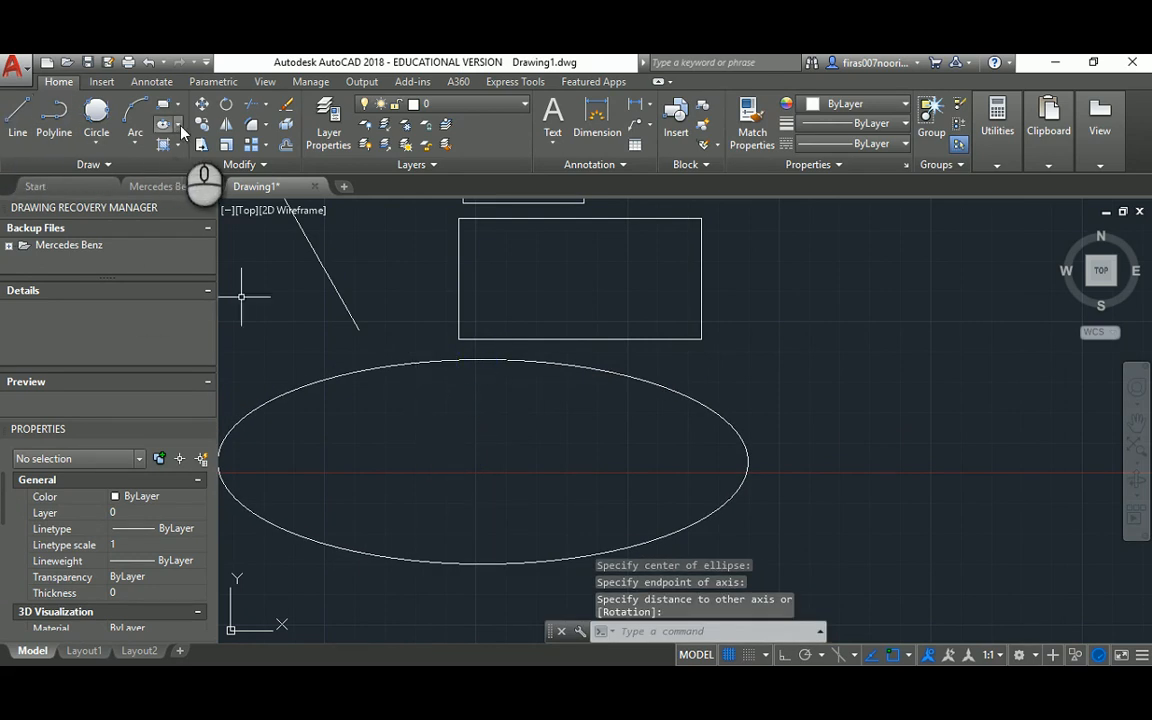
{"action": "left_click", "coordinate": [177, 126]}
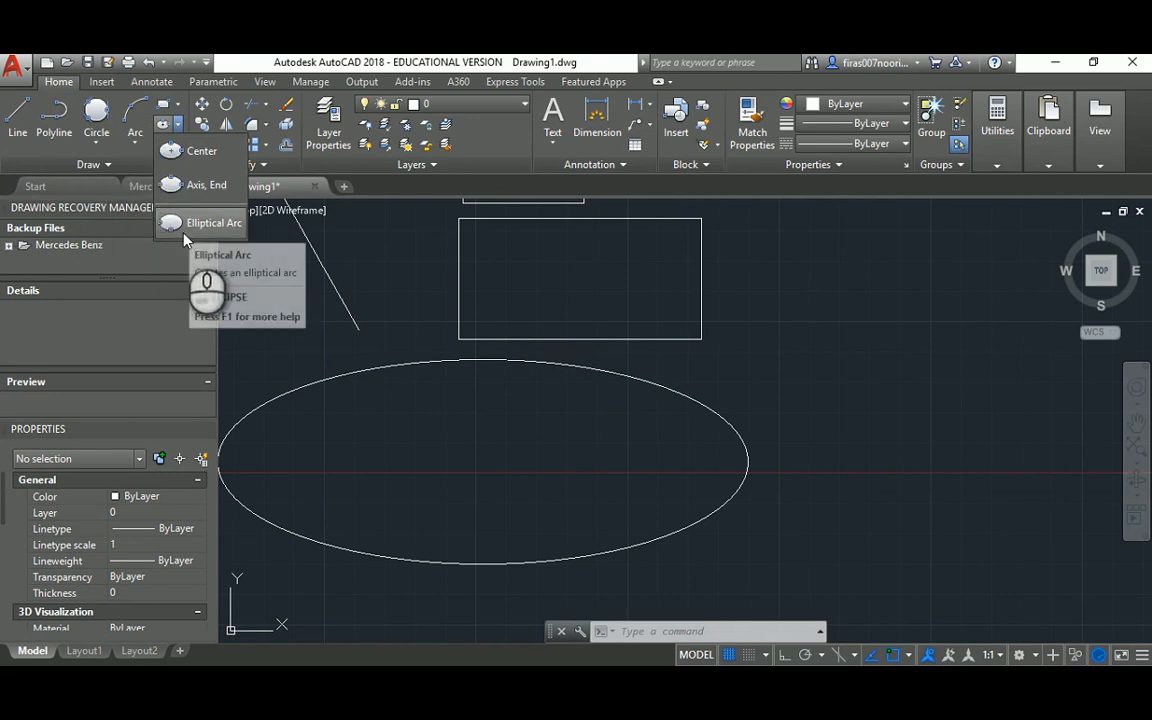
{"action": "left_click", "coordinate": [135, 166]}
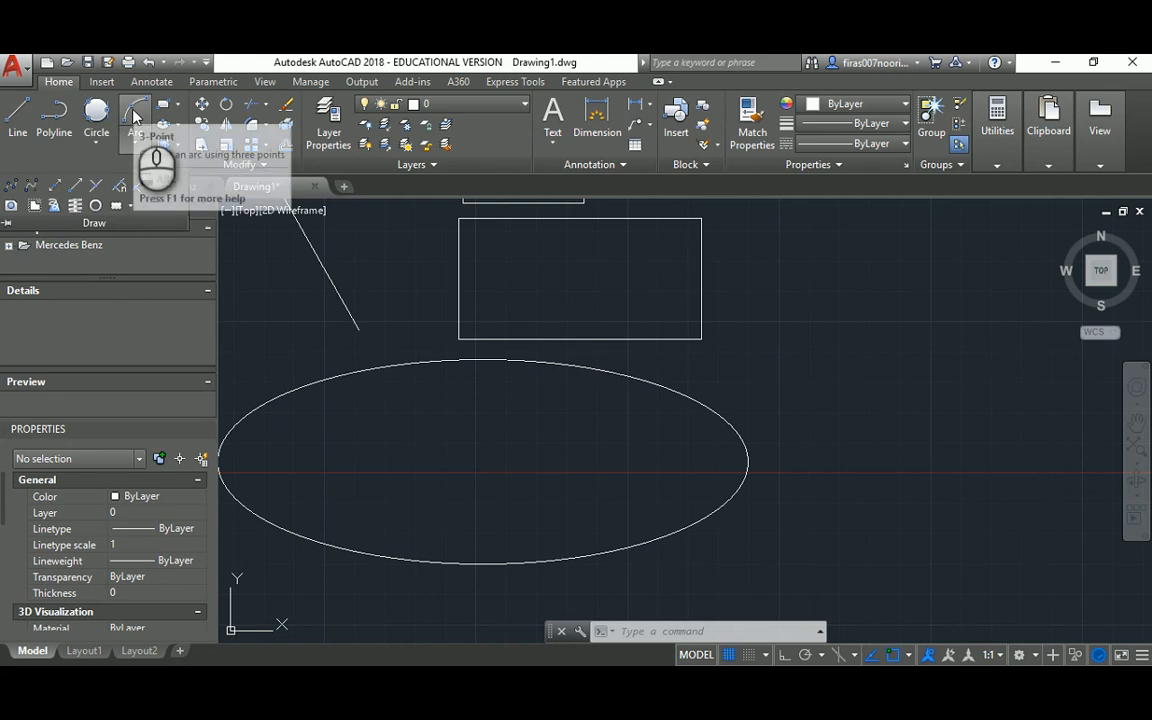
{"action": "left_click", "coordinate": [133, 142]}
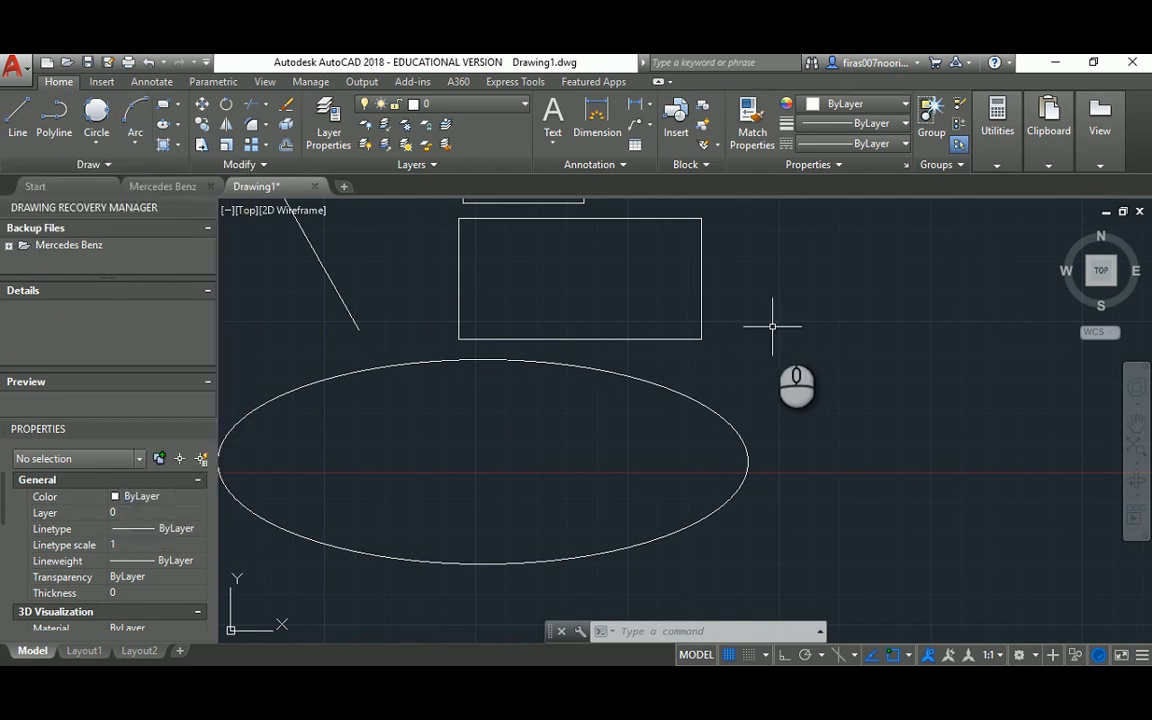
{"action": "key", "text": "Escape"}
{"action": "key", "text": "Escape"}
Draw a narrow upright ellipse by its axis endpoints in the empty area right of the rectangles.
{"action": "type", "text": "l"}
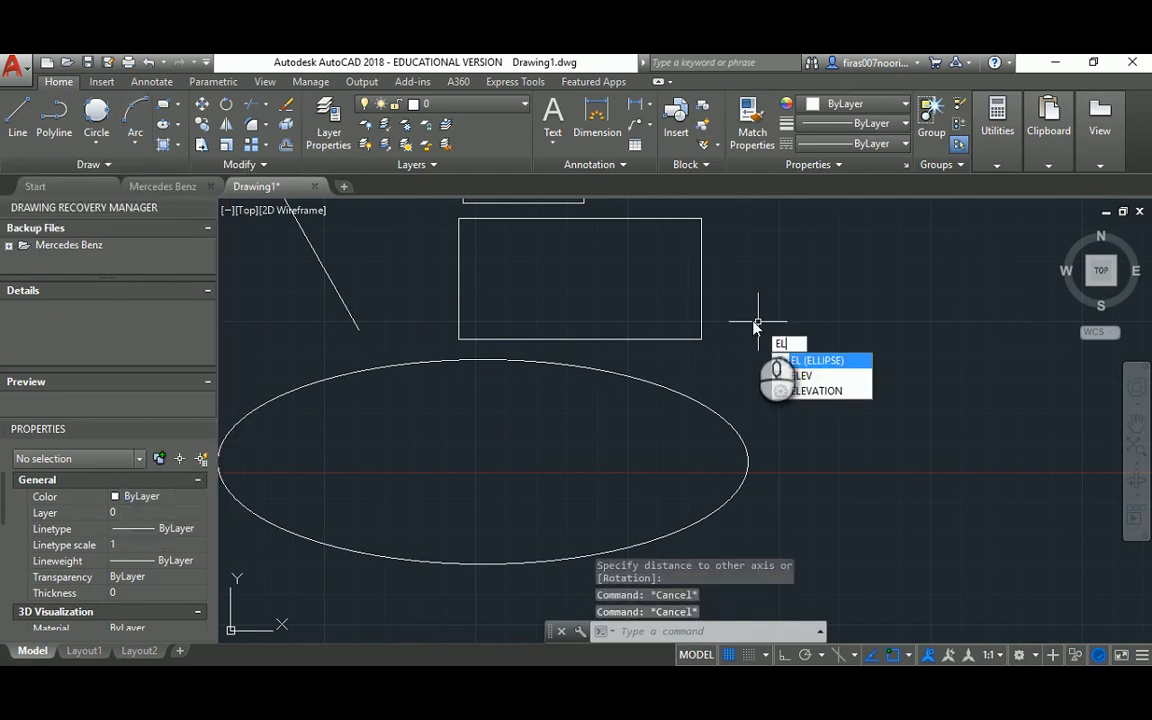
{"action": "key", "text": "Return"}
{"action": "scroll", "coordinate": [836, 342], "scroll_direction": "up", "scroll_amount": 2}
{"action": "scroll", "coordinate": [690, 400], "scroll_direction": "down", "scroll_amount": 3}
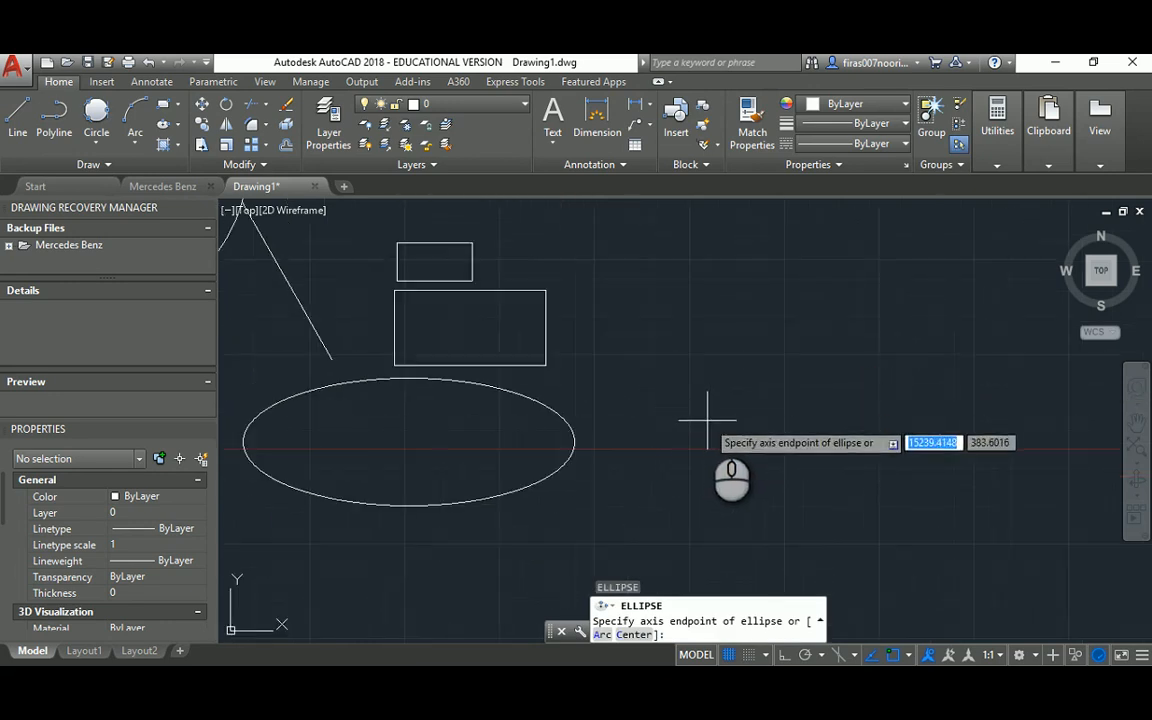
{"action": "left_click", "coordinate": [708, 418]}
{"action": "left_click", "coordinate": [709, 212]}
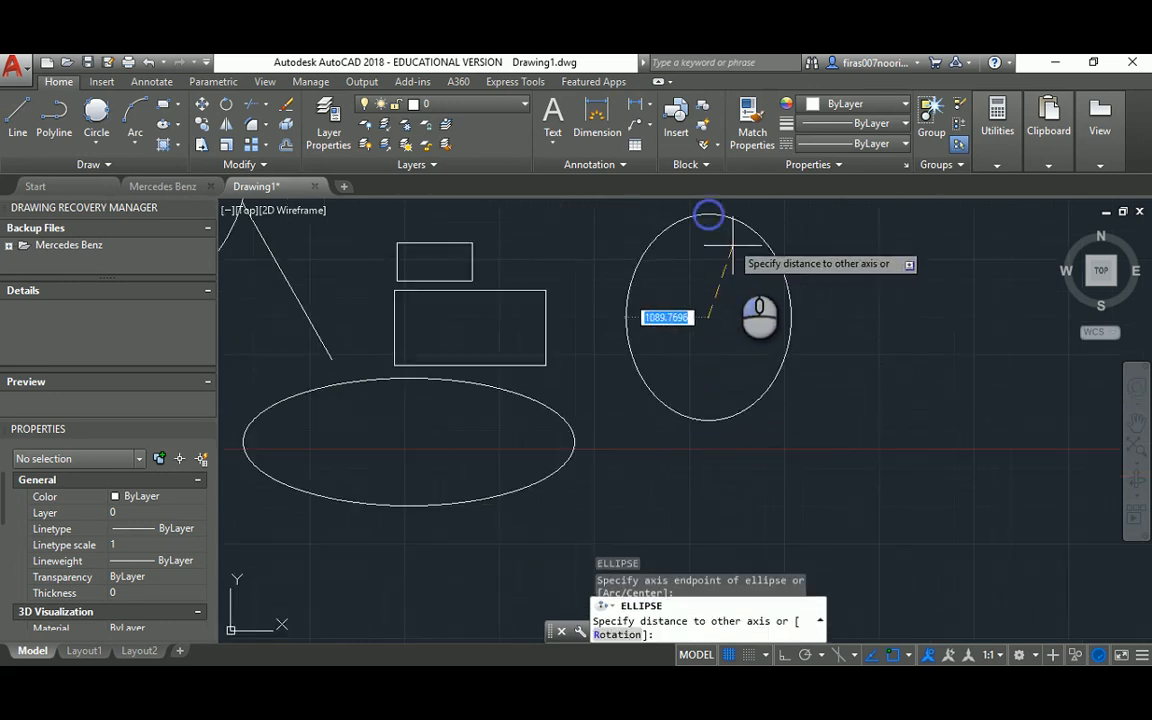
{"action": "left_click", "coordinate": [748, 321]}
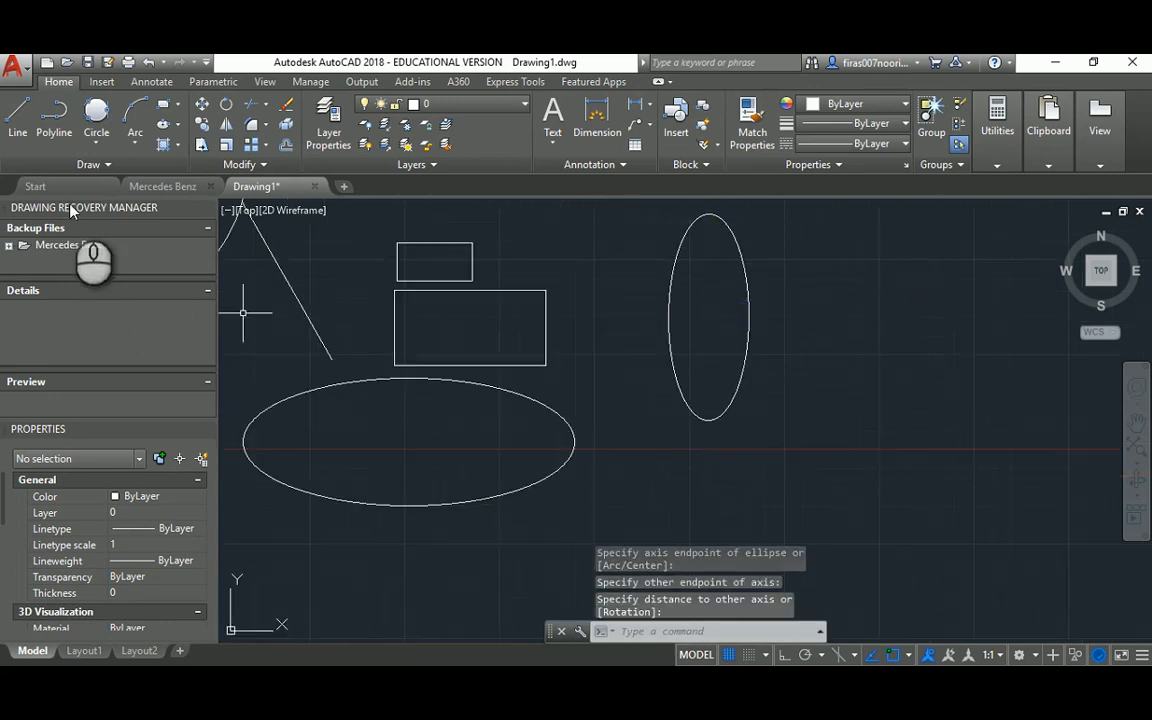
Draw a three-point arc through the free lower ends of the vertical line and the two sloping lines below the large circle.
{"action": "left_click", "coordinate": [128, 125]}
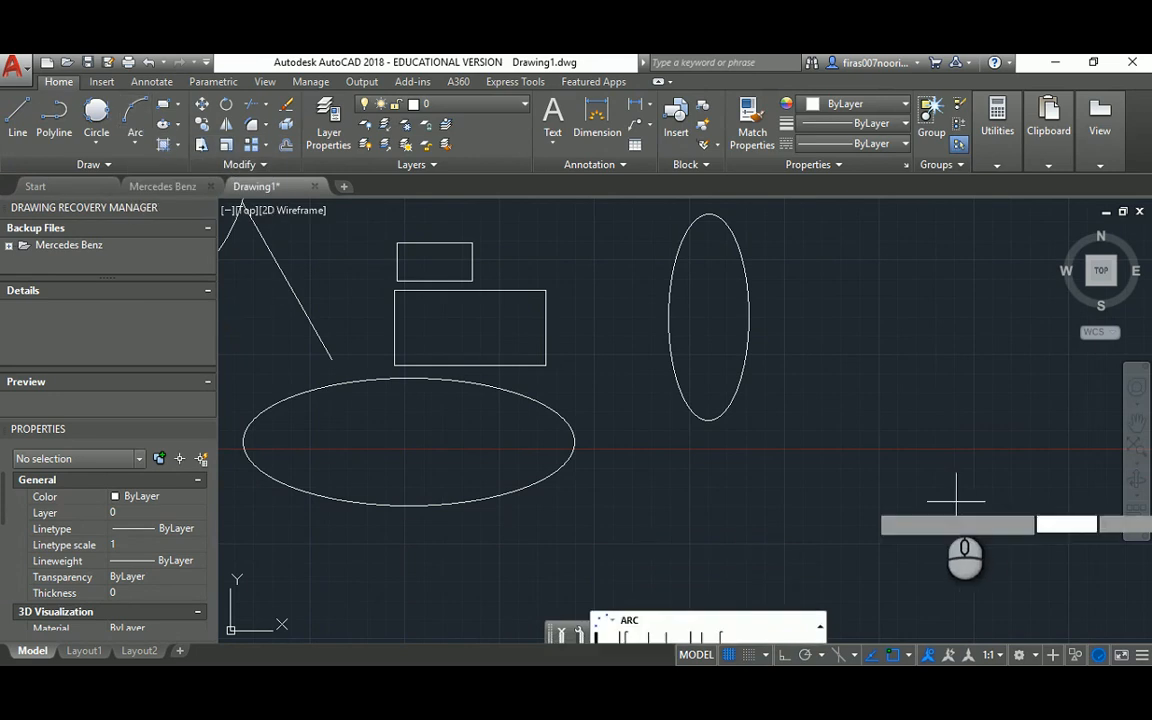
{"action": "middle_click_drag", "start_coordinate": [905, 470], "coordinate": [1032, 555]}
{"action": "scroll", "coordinate": [1054, 577], "scroll_direction": "down", "scroll_amount": 1}
{"action": "middle_click_drag", "start_coordinate": [584, 417], "coordinate": [671, 351]}
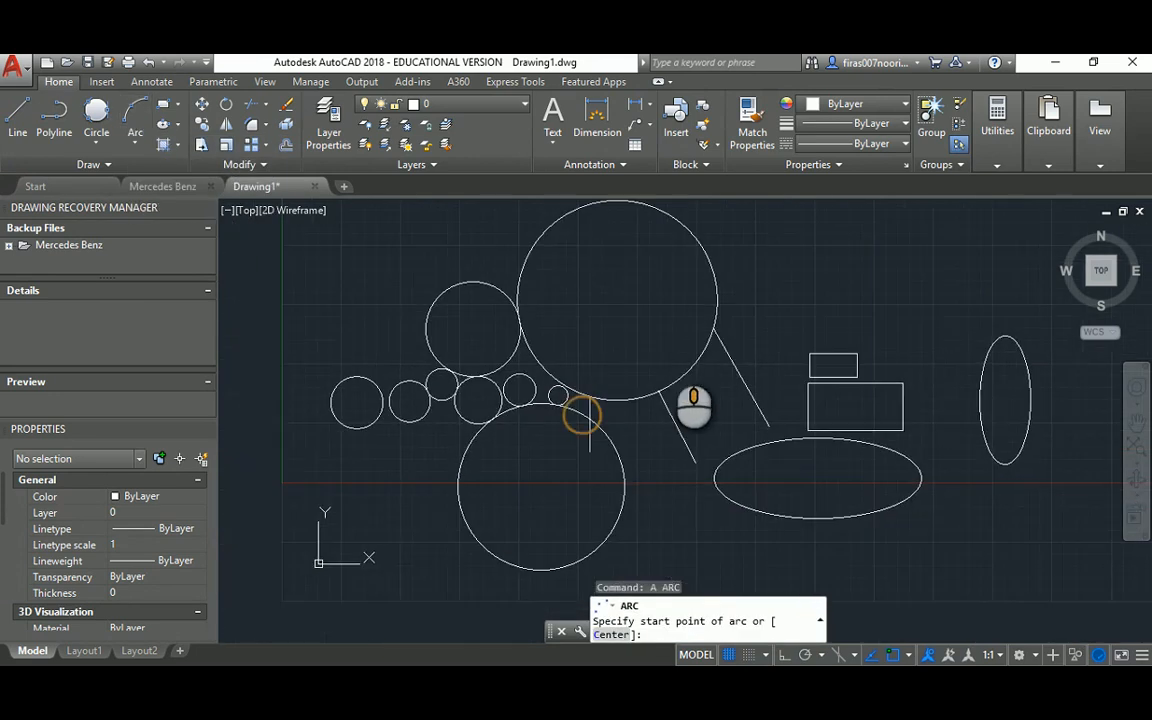
{"action": "mouse_move", "coordinate": [765, 392]}
{"action": "middle_mouse_down"}
{"action": "mouse_move", "coordinate": [657, 375]}
{"action": "mouse_move", "coordinate": [656, 362]}
{"action": "middle_mouse_up"}
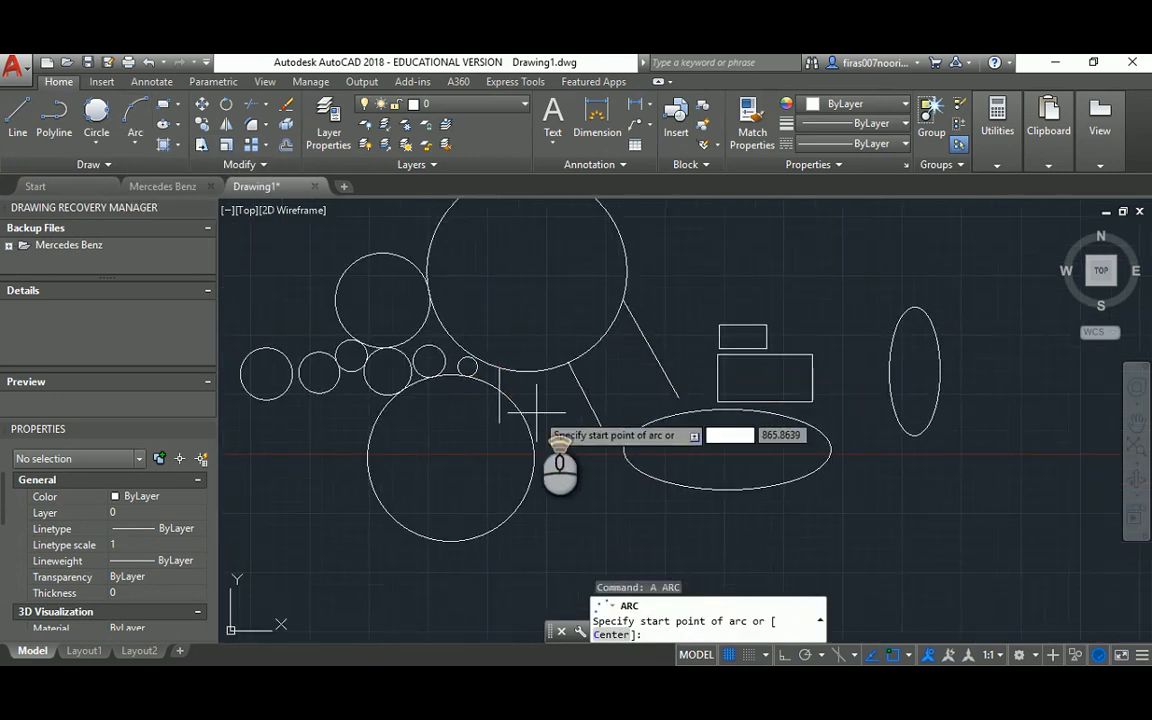
{"action": "scroll", "coordinate": [540, 411], "scroll_direction": "up", "scroll_amount": 2}
{"action": "left_click", "coordinate": [474, 428]}
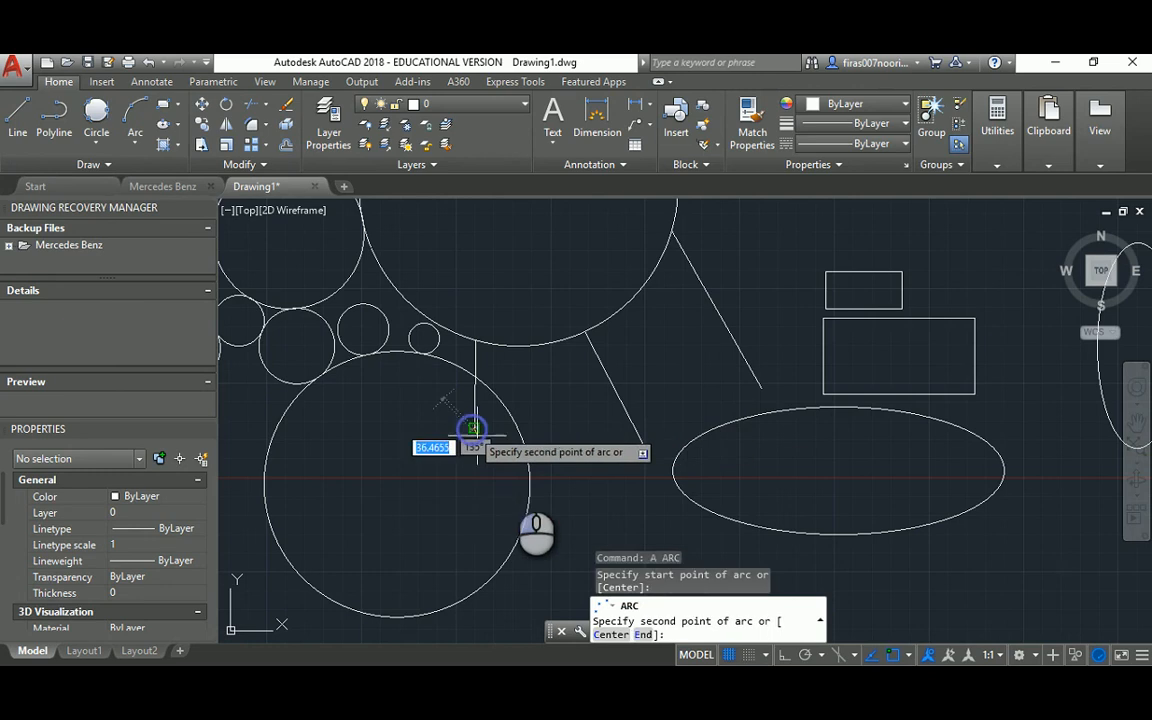
{"action": "left_click", "coordinate": [643, 446]}
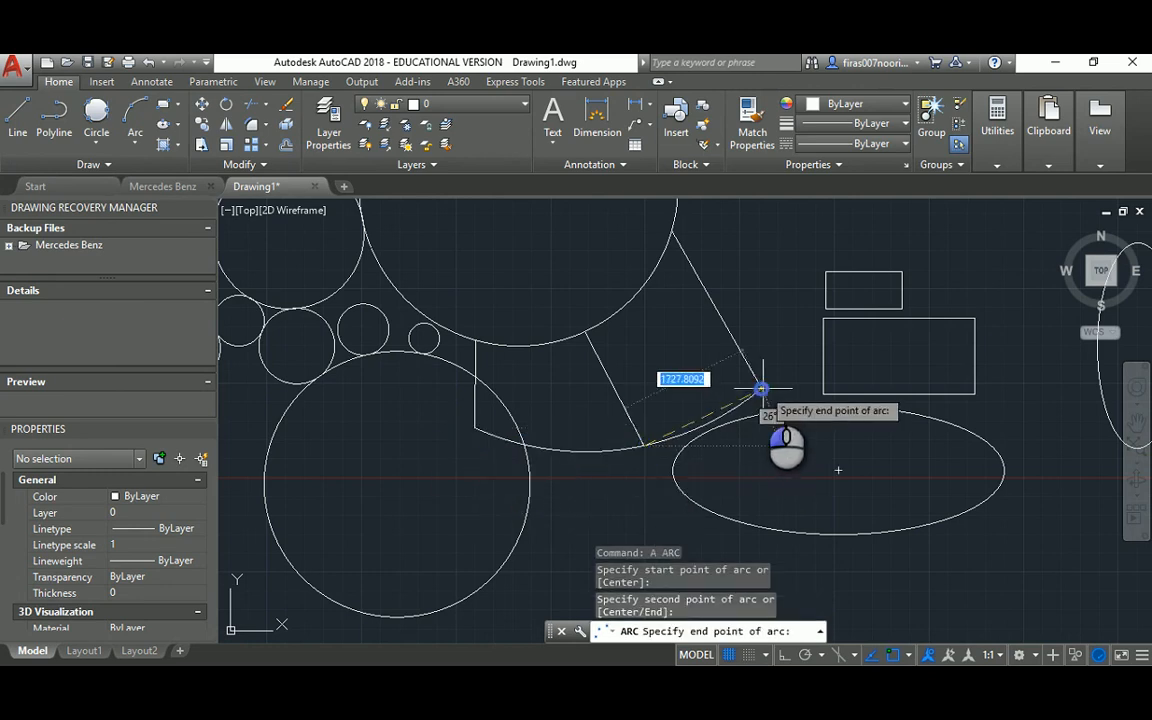
{"action": "left_click", "coordinate": [762, 389]}
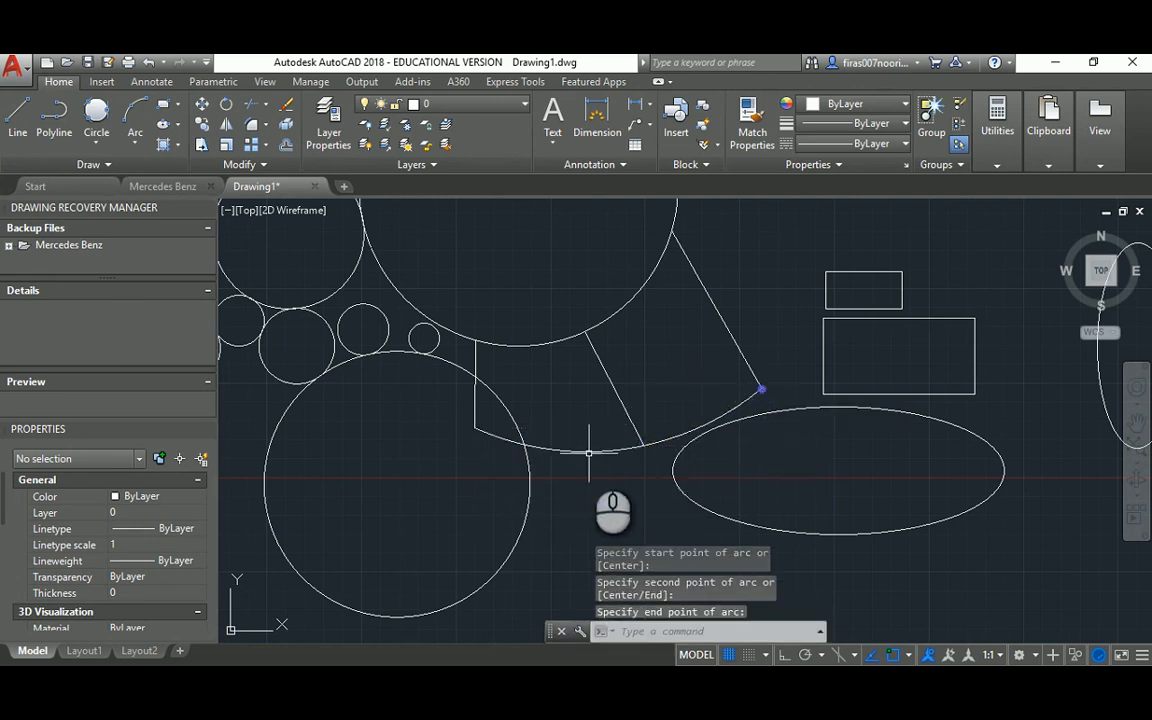
{"action": "left_click", "coordinate": [135, 143]}
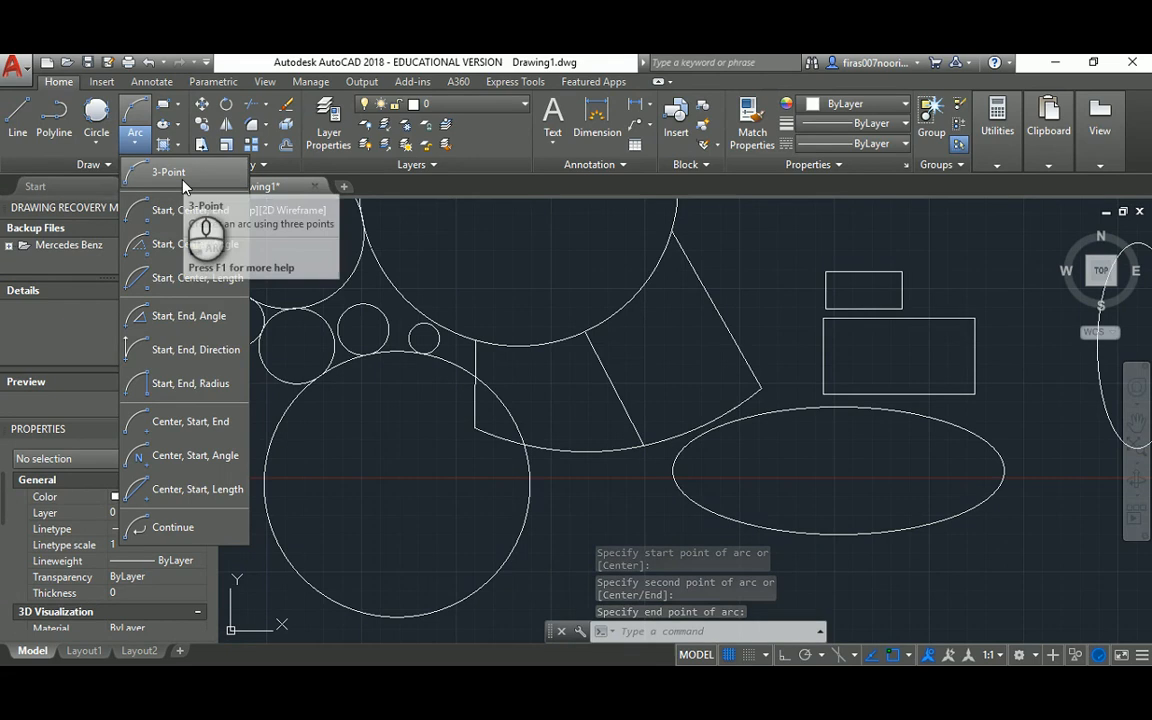
{"action": "left_click", "coordinate": [167, 174]}
{"action": "middle_click_drag", "start_coordinate": [645, 374], "coordinate": [546, 404]}
{"action": "scroll", "coordinate": [596, 334], "scroll_direction": "down", "scroll_amount": 3}
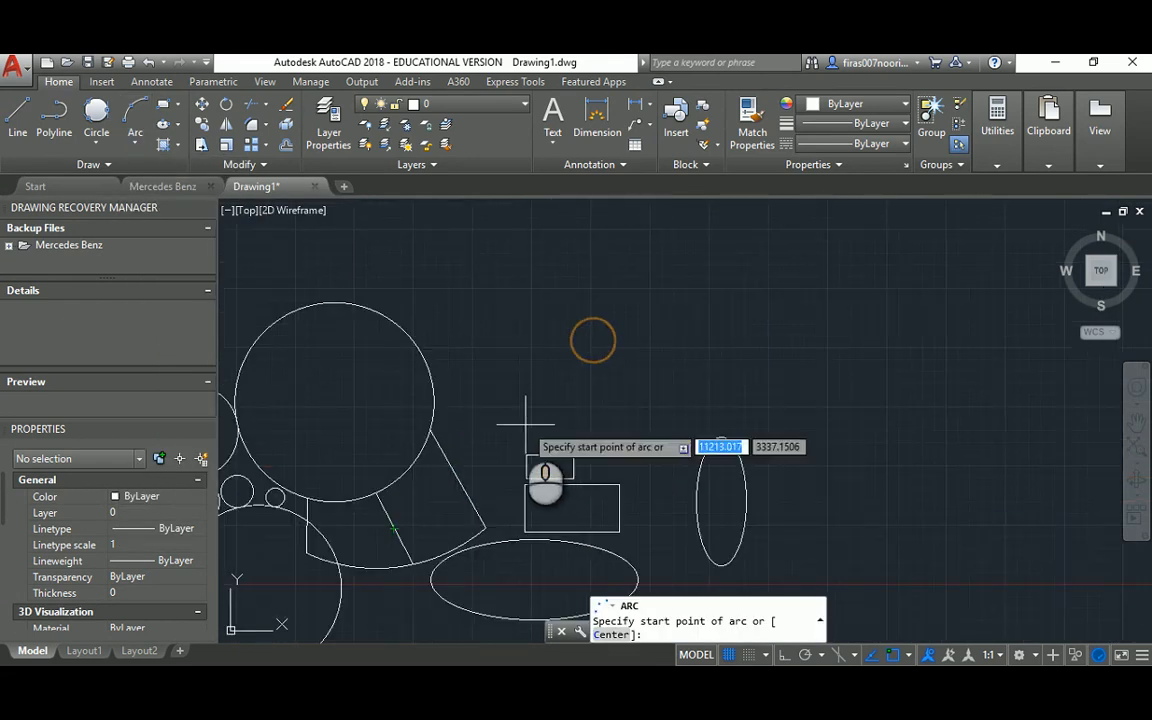
{"action": "key", "text": "Escape"}
Draw two connected lines above the rectangles, one steep and one sloping down to the right, meeting at a left vertex.
{"action": "type", "text": "l"}
{"action": "key", "text": "Return"}
{"action": "left_click", "coordinate": [581, 239]}
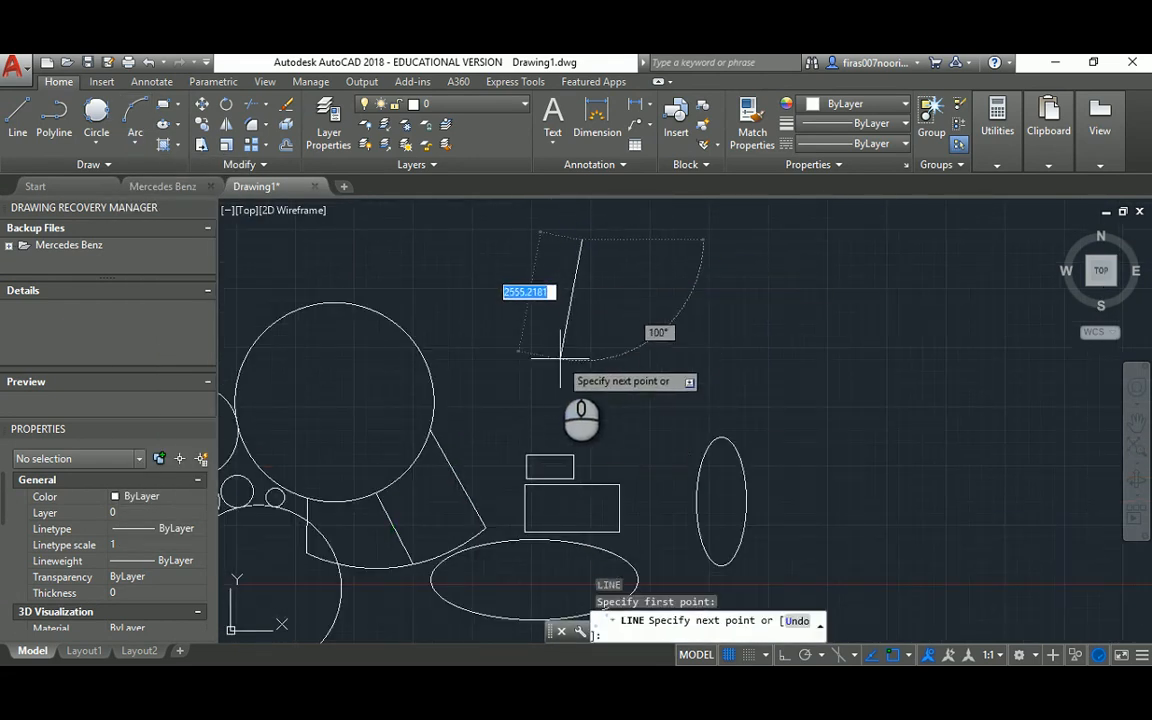
{"action": "left_click", "coordinate": [556, 360]}
{"action": "left_click", "coordinate": [651, 408]}
{"action": "key", "text": "Escape"}
{"action": "key", "text": "Escape"}
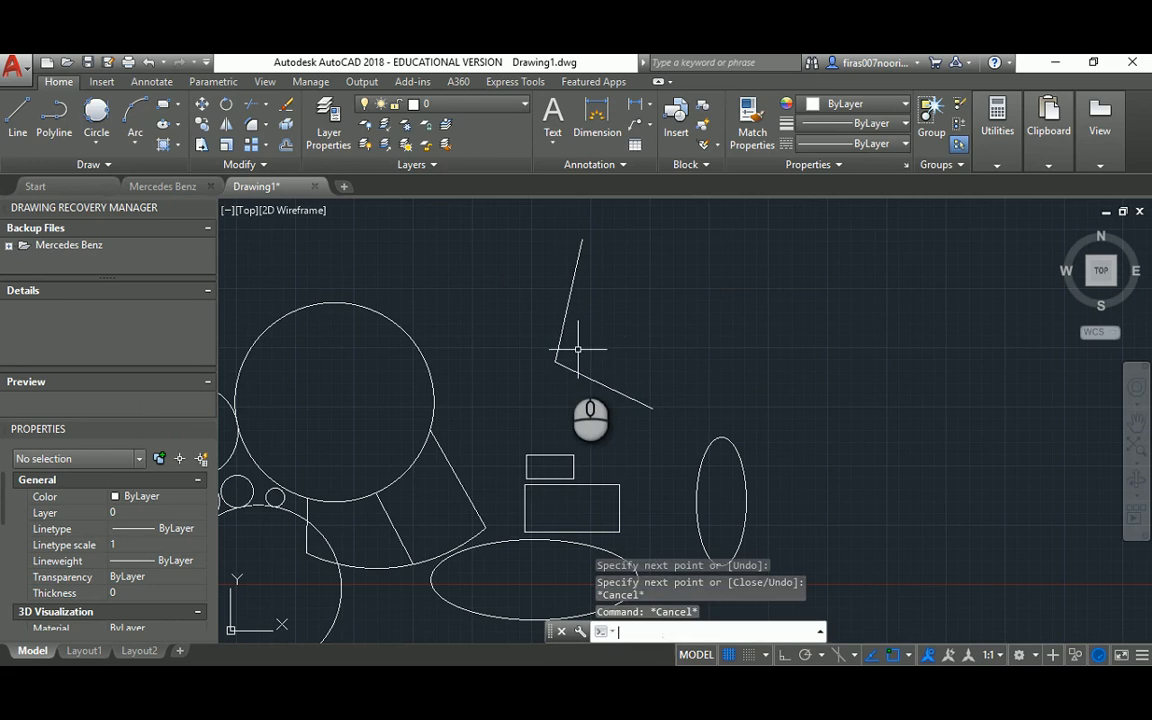
Draw a third line from the shared vertex up to the right, between the two connected lines.
{"action": "key", "text": "Return"}
{"action": "left_click", "coordinate": [556, 362]}
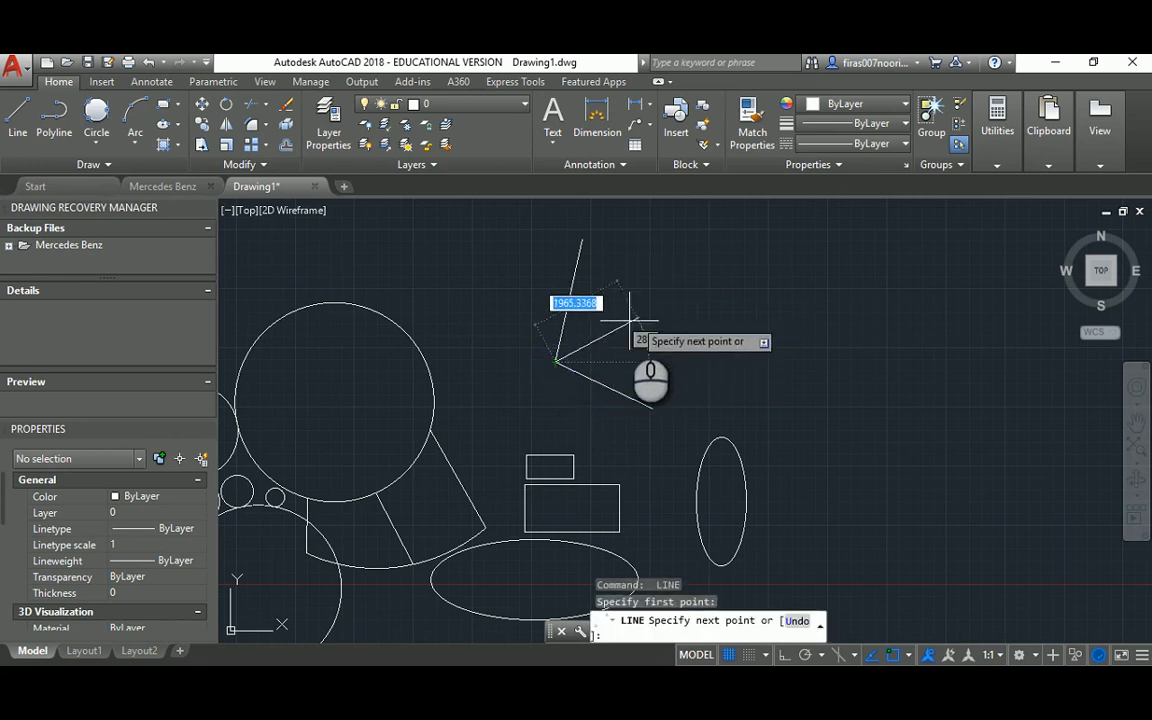
{"action": "left_click", "coordinate": [669, 300]}
{"action": "key", "text": "Escape"}
Draw a three-point arc through the free ends of the three fanned lines, starting at the upper line and ending at the lower one.
{"action": "scroll", "coordinate": [638, 280], "scroll_direction": "up", "scroll_amount": 2}
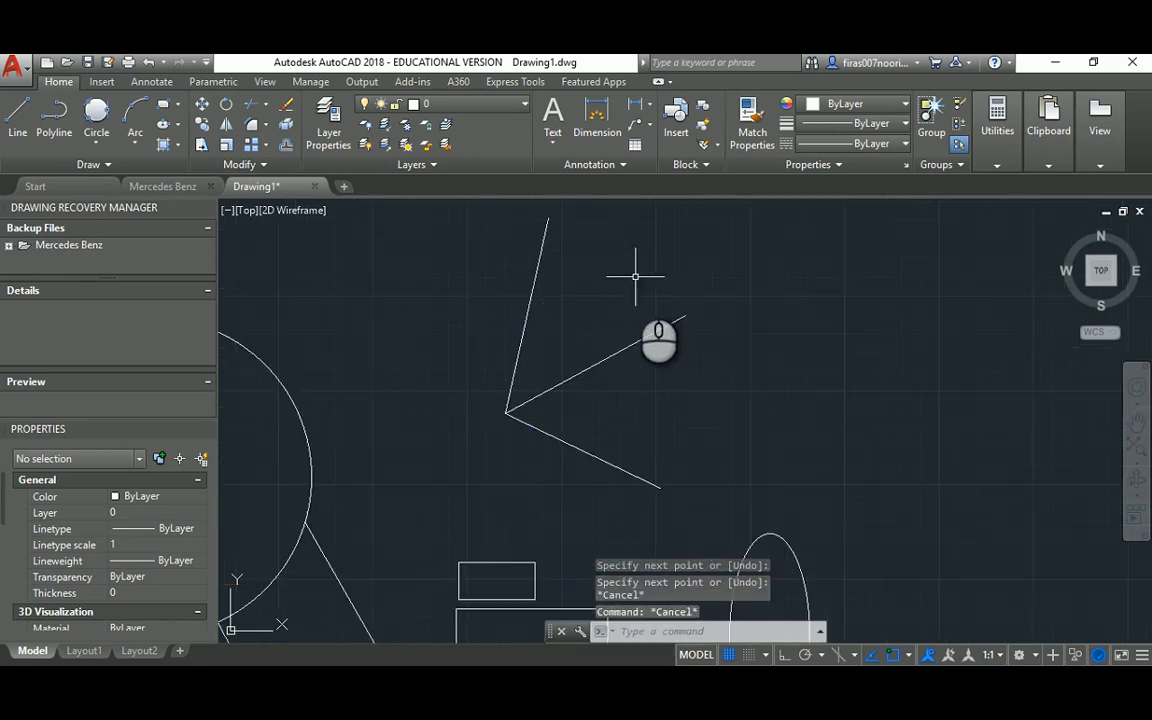
{"action": "middle_click_drag", "start_coordinate": [638, 275], "coordinate": [476, 311]}
{"action": "key", "text": "Return"}
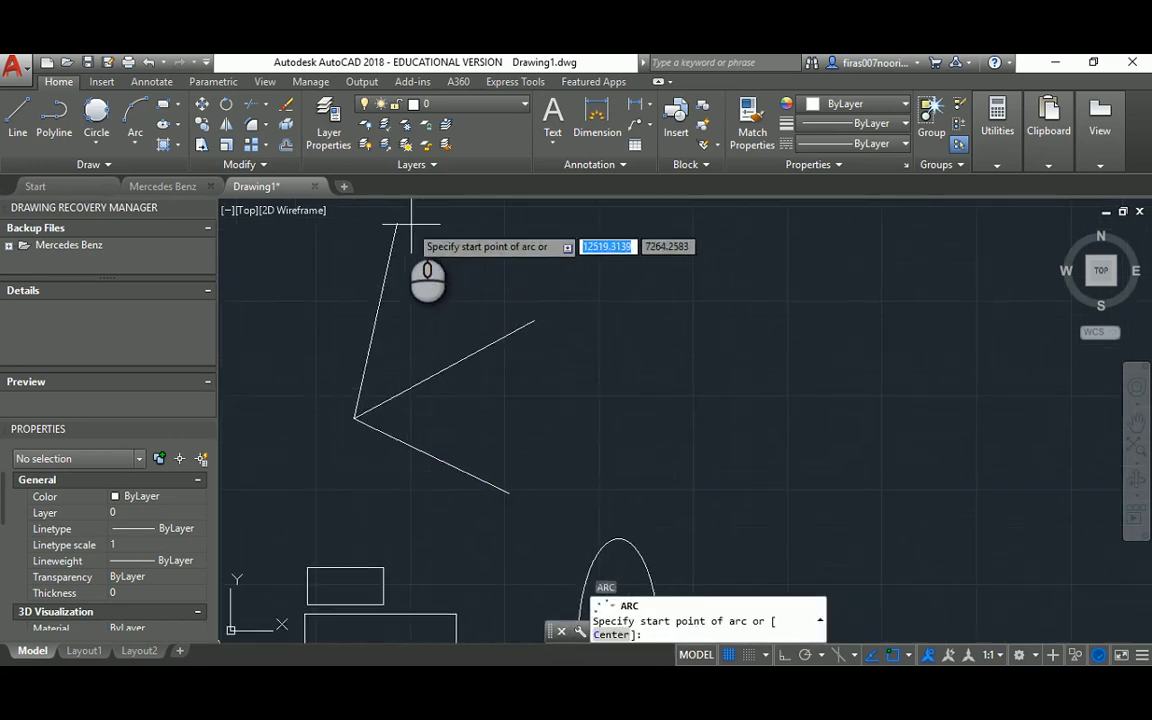
{"action": "left_click", "coordinate": [397, 226]}
{"action": "left_click", "coordinate": [533, 320]}
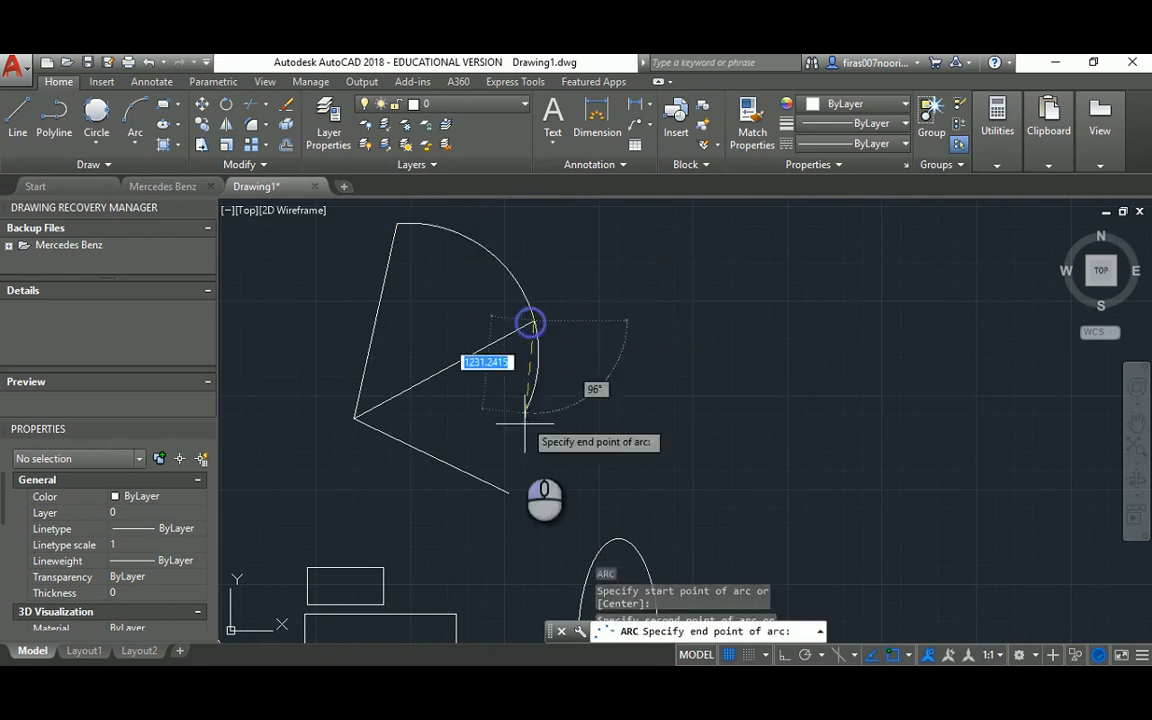
{"action": "left_click", "coordinate": [509, 490]}
{"action": "key", "text": "Escape"}
{"action": "key", "text": "Escape"}
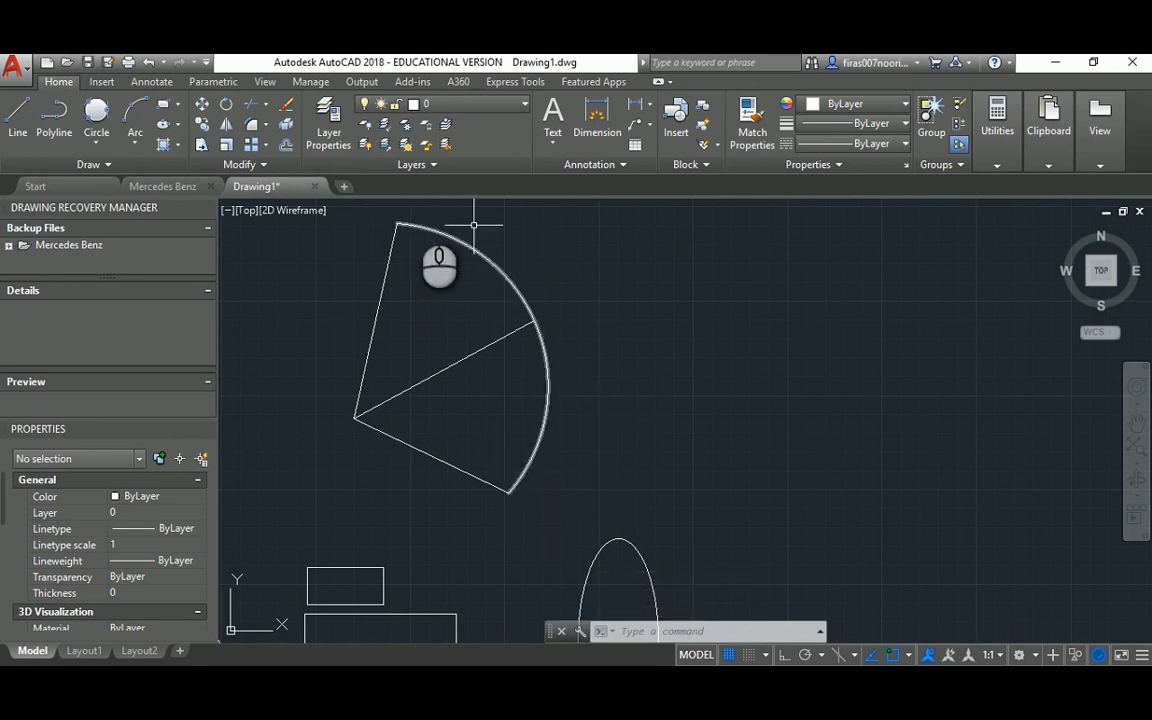
Delete the arc joining the ends of the three fanned lines.
{"action": "left_click", "coordinate": [566, 411]}
{"action": "left_click", "coordinate": [512, 406]}
{"action": "key", "text": "Delete"}
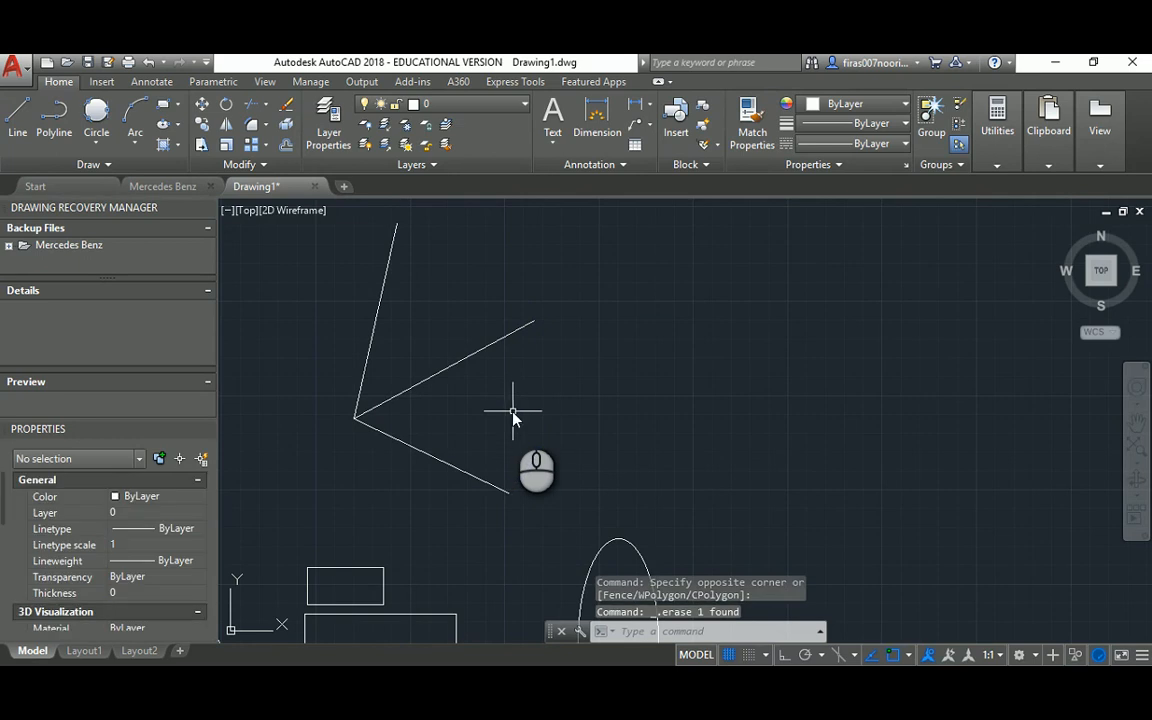
Draw a three-point arc from the lower fanned line's end through the middle line's end to the upper line's end.
{"action": "type", "text": "a"}
{"action": "key", "text": "Return"}
{"action": "left_click", "coordinate": [509, 491]}
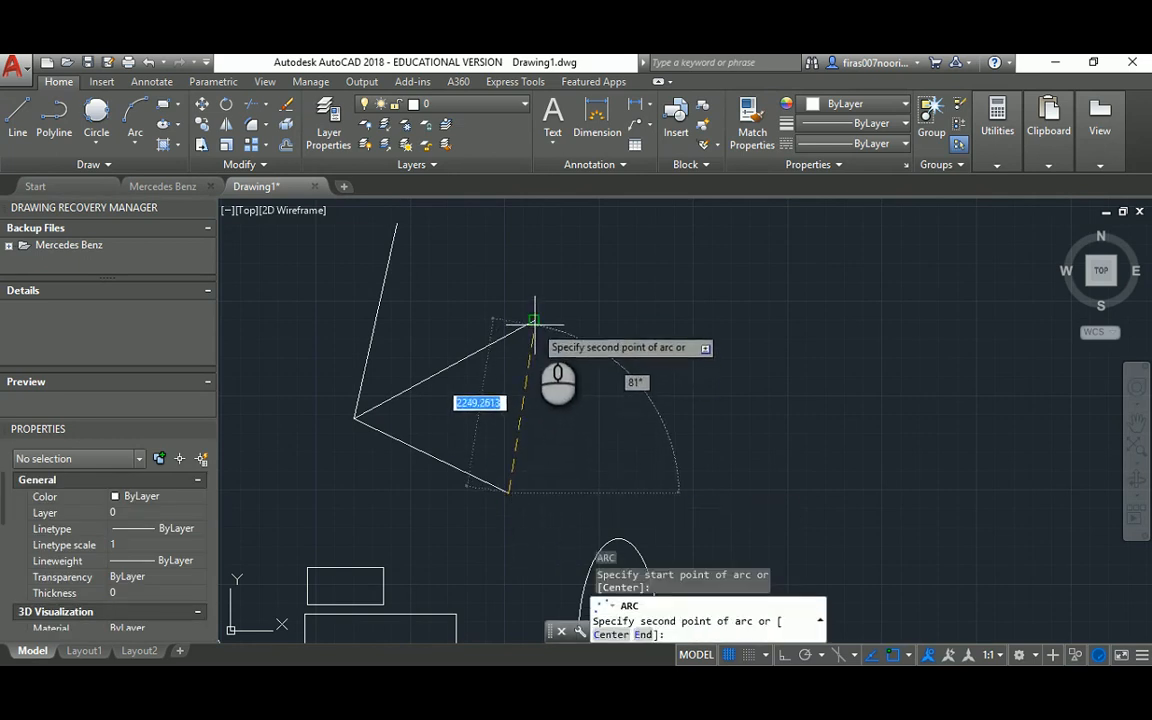
{"action": "left_click", "coordinate": [534, 322]}
{"action": "left_click", "coordinate": [397, 225]}
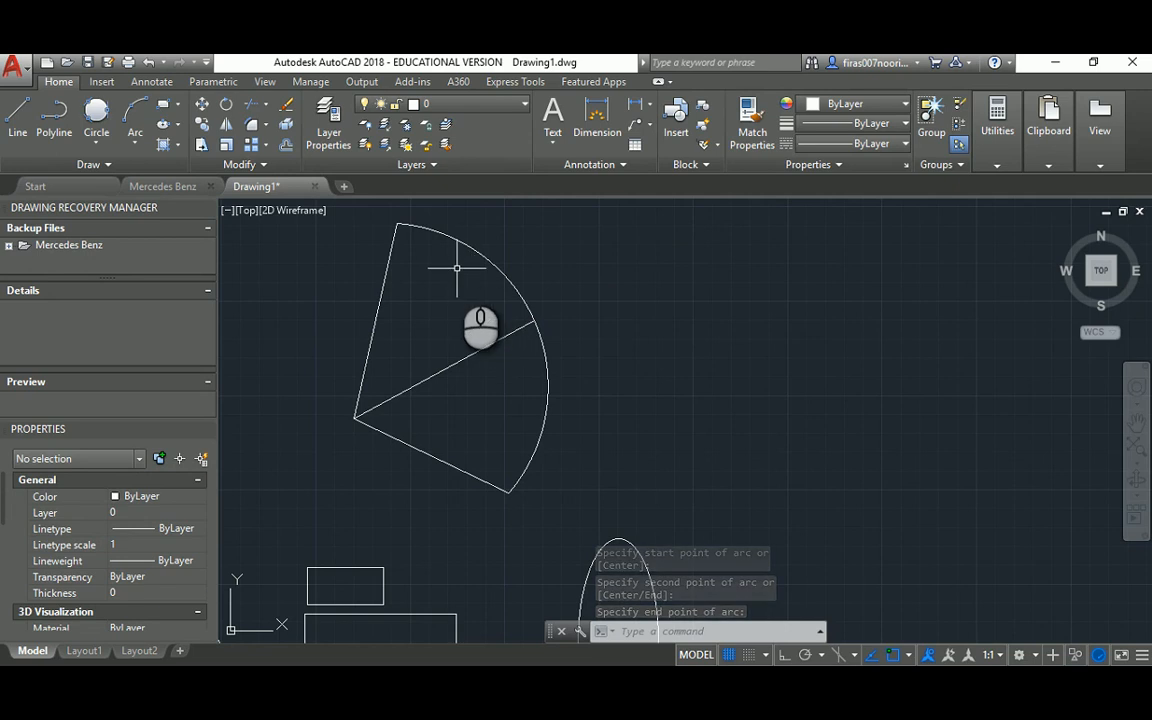
Erase the arc drawn from the lower to the upper fanned line.
{"action": "left_click", "coordinate": [500, 235]}
{"action": "left_click", "coordinate": [470, 262]}
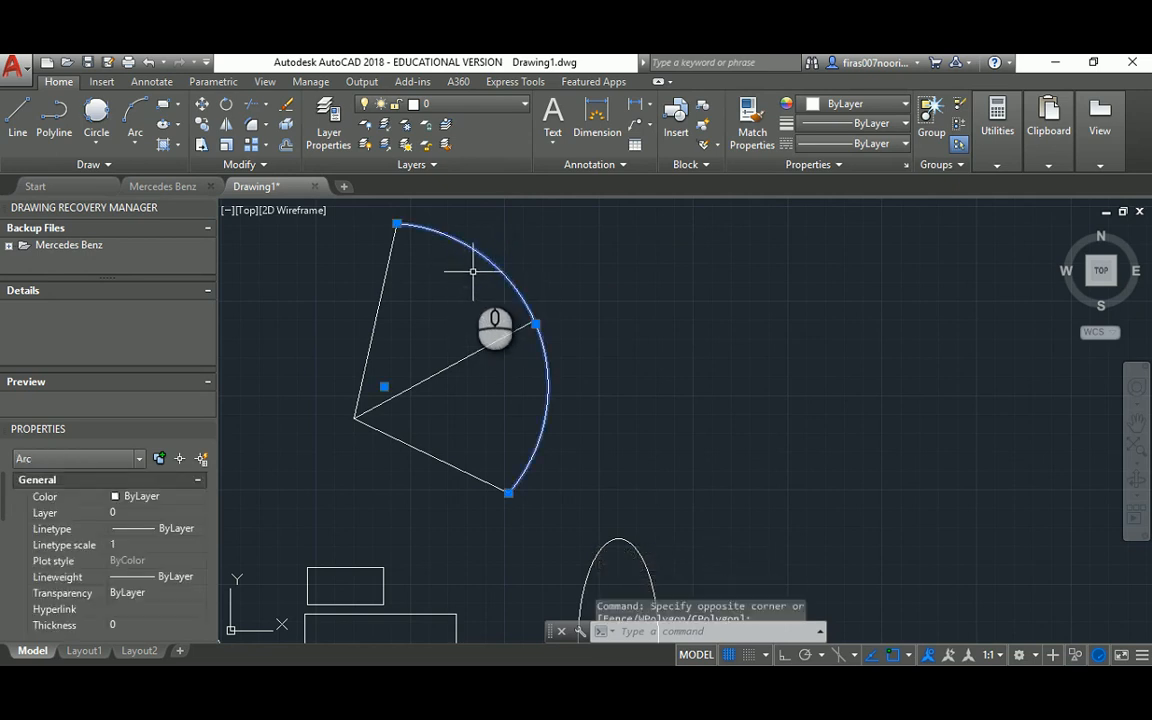
{"action": "key", "text": "Delete"}
Draw an L of two connected lines beside the fanned lines with Ortho on, 1000 downward and 1000 to the right.
{"action": "type", "text": "l"}
{"action": "key", "text": "Return"}
{"action": "left_click", "coordinate": [695, 281]}
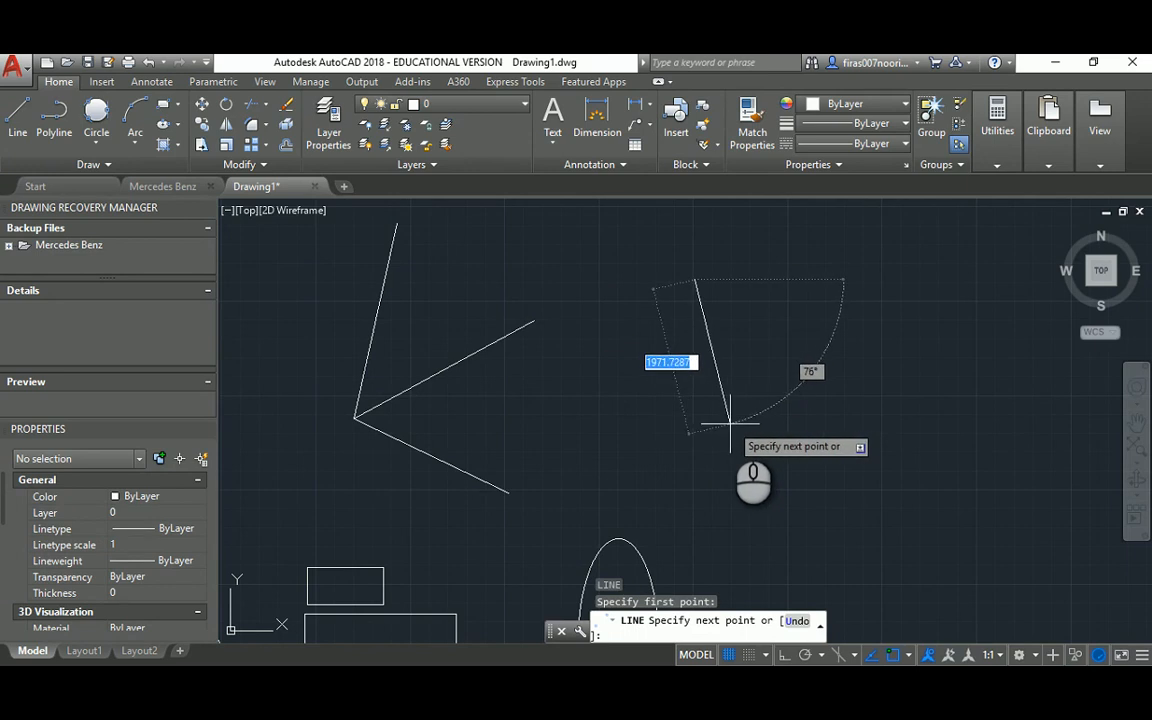
{"action": "key", "text": "F8"}
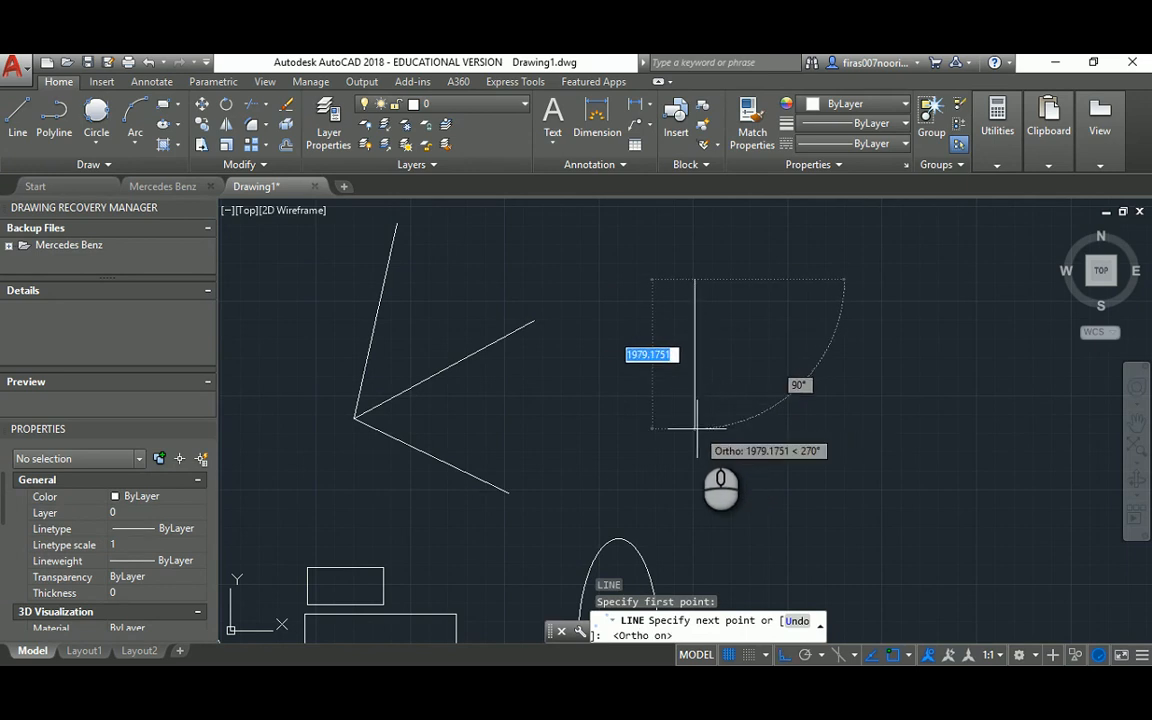
{"action": "type", "text": "1000"}
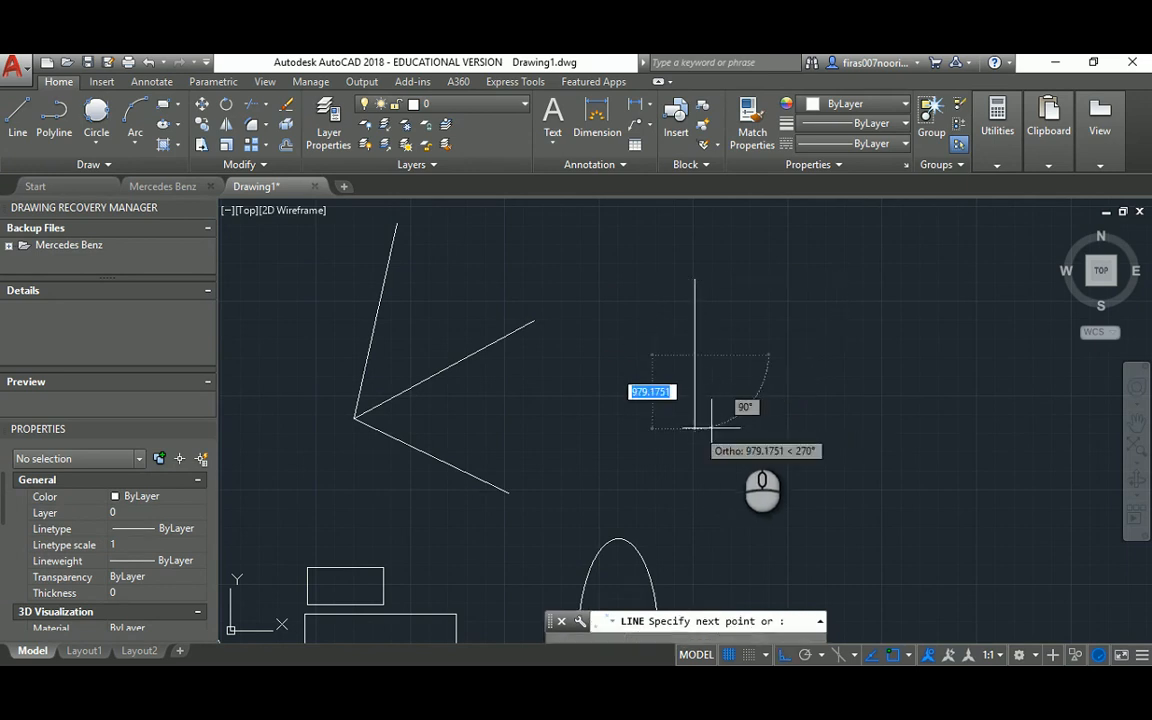
{"action": "key", "text": "Return"}
{"action": "type", "text": "1000"}
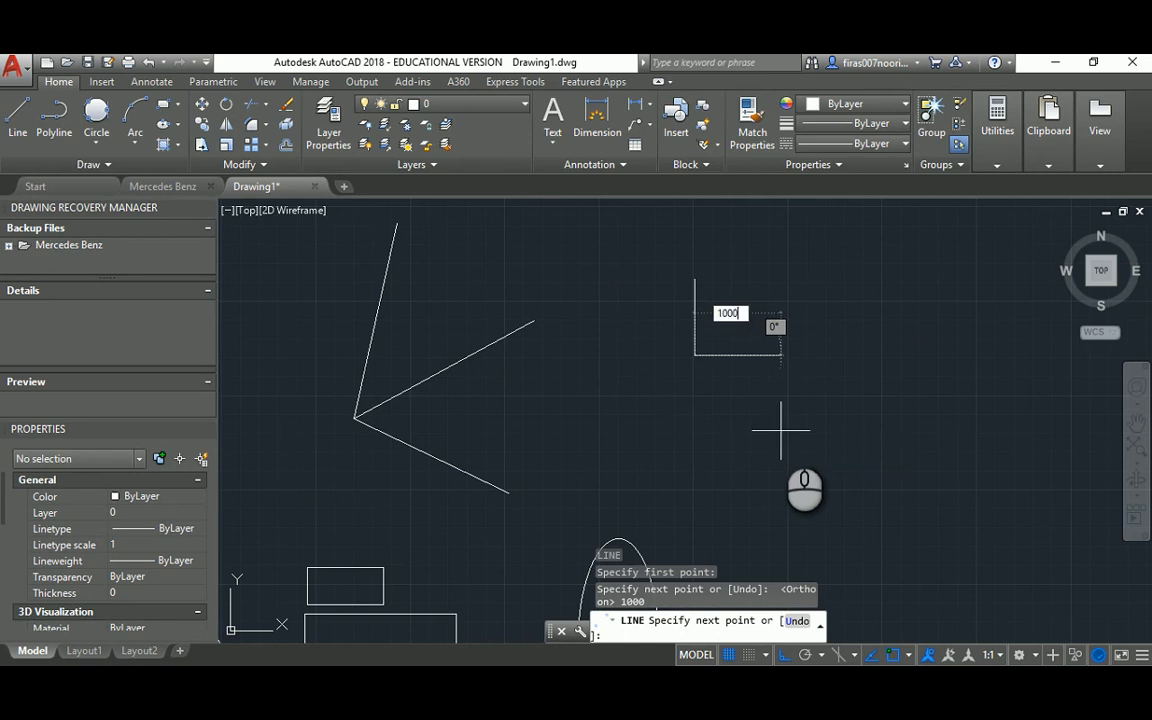
{"action": "key", "text": "Return"}
{"action": "key", "text": "Escape"}
Draw a three-point arc with Ortho off from the horizontal line's free end, bulging outward, to the vertical line's upper end.
{"action": "scroll", "coordinate": [744, 350], "scroll_direction": "up", "scroll_amount": 4}
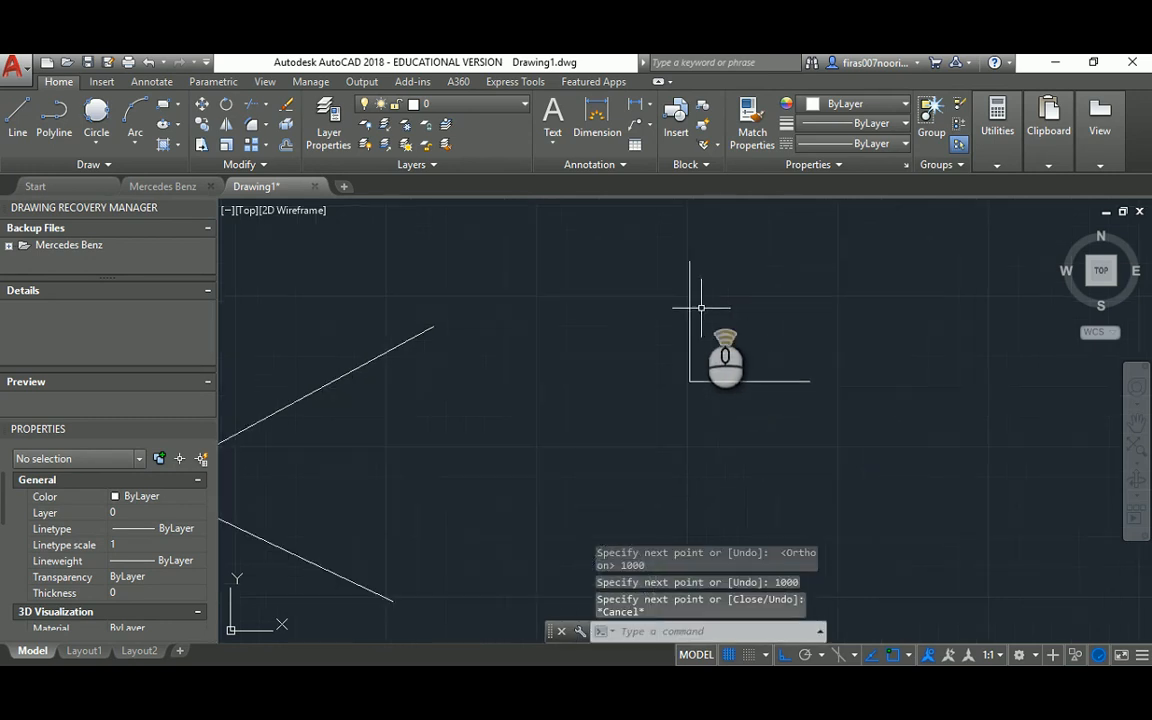
{"action": "middle_click_drag", "start_coordinate": [725, 316], "coordinate": [664, 398]}
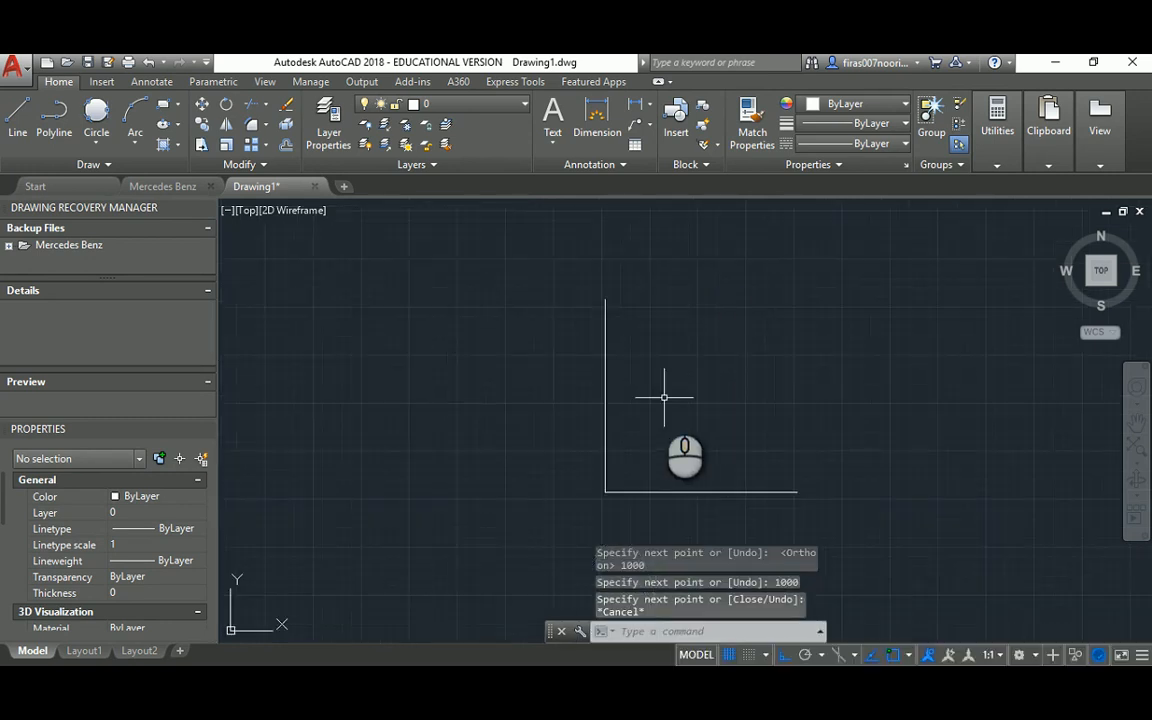
{"action": "left_click", "coordinate": [133, 135]}
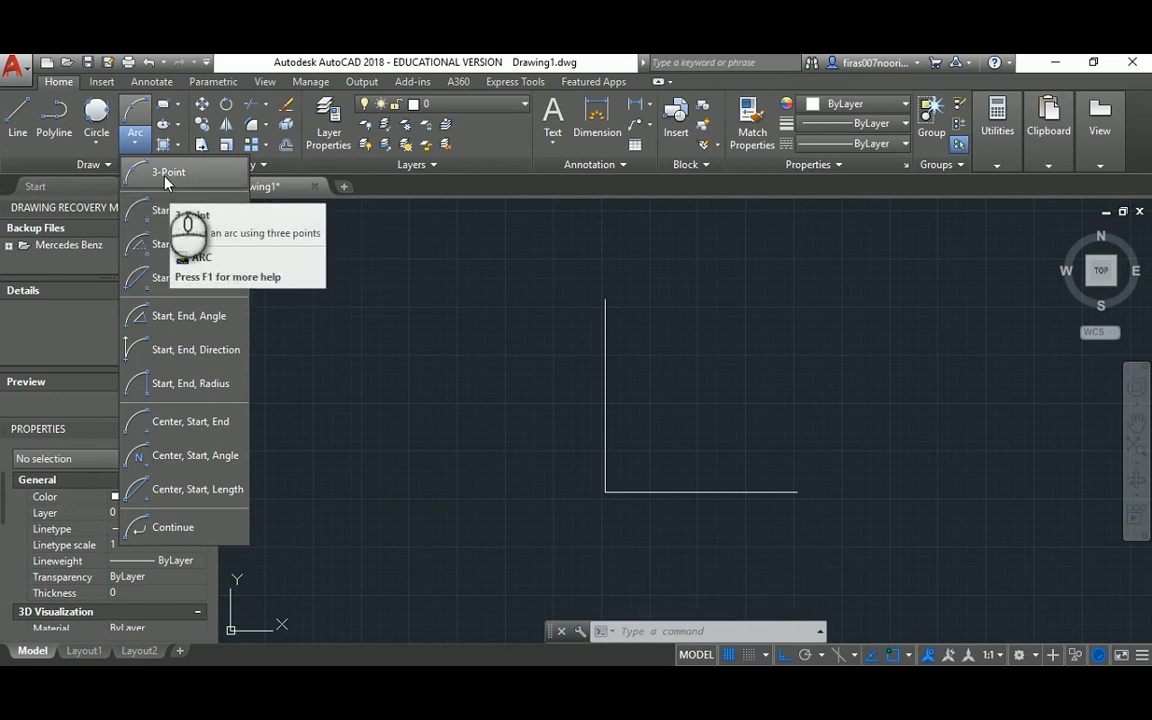
{"action": "left_click", "coordinate": [166, 181]}
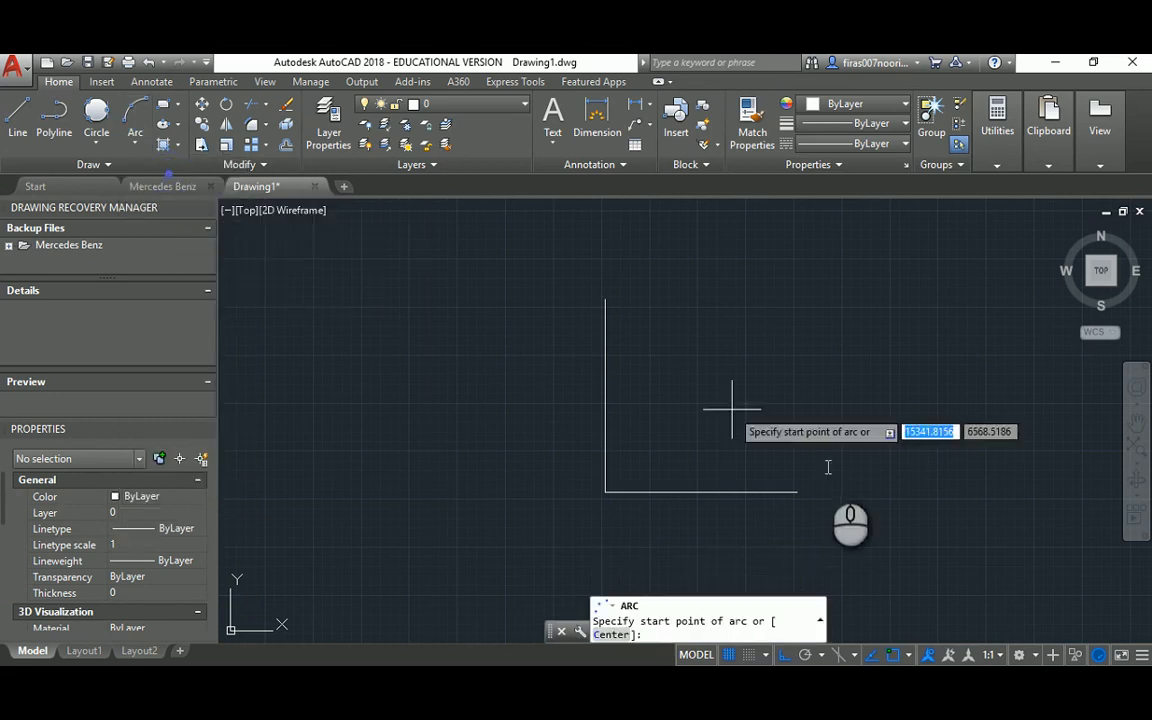
{"action": "left_click", "coordinate": [797, 492]}
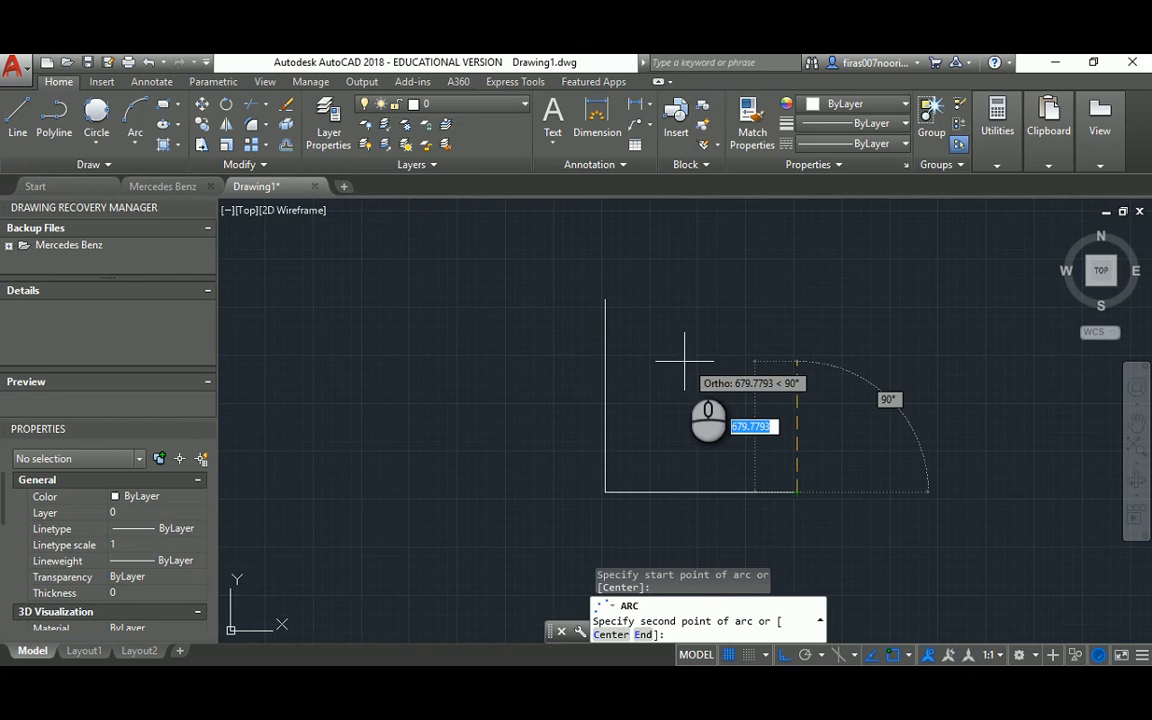
{"action": "key", "text": "F8"}
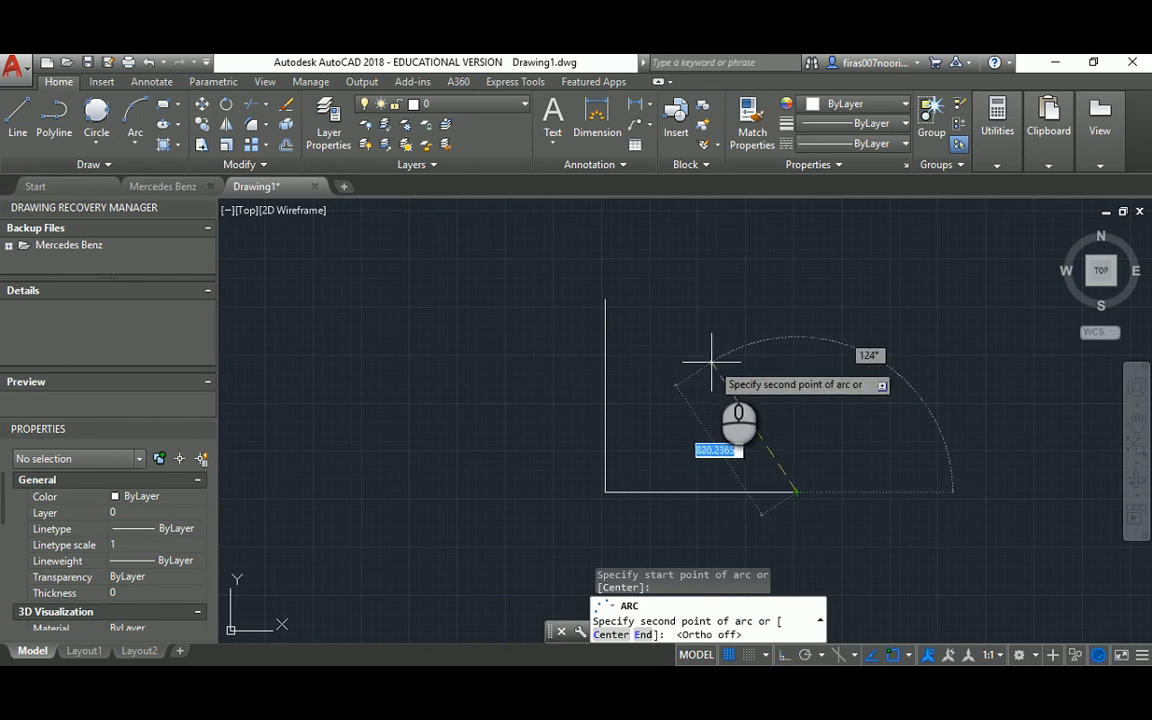
{"action": "left_click", "coordinate": [750, 338]}
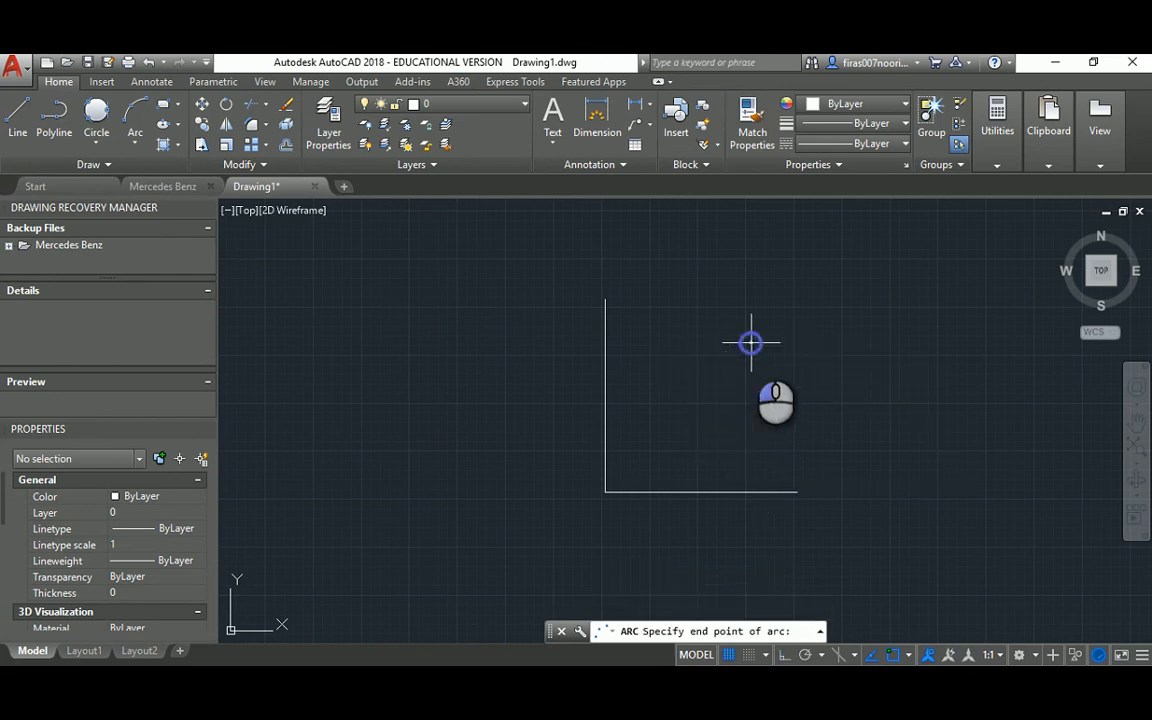
{"action": "left_click", "coordinate": [609, 300]}
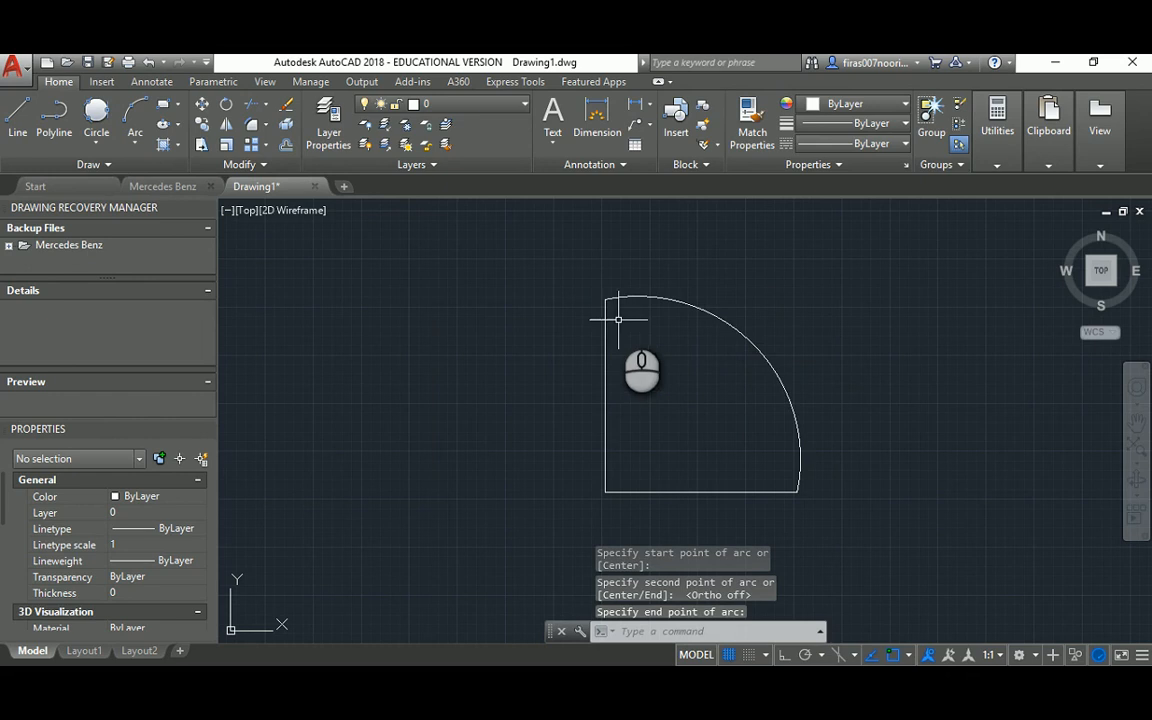
Flatten the three-point arc by stretching its midpoint inward, and erase it.
{"action": "left_click", "coordinate": [823, 314]}
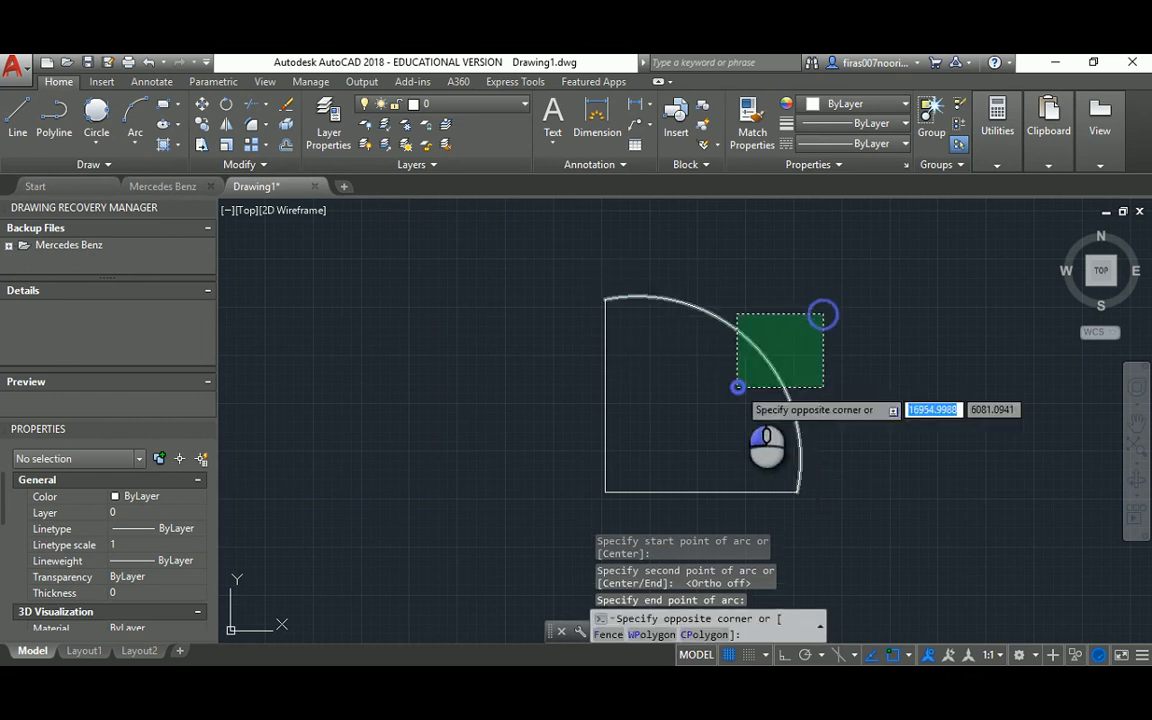
{"action": "left_click", "coordinate": [738, 391]}
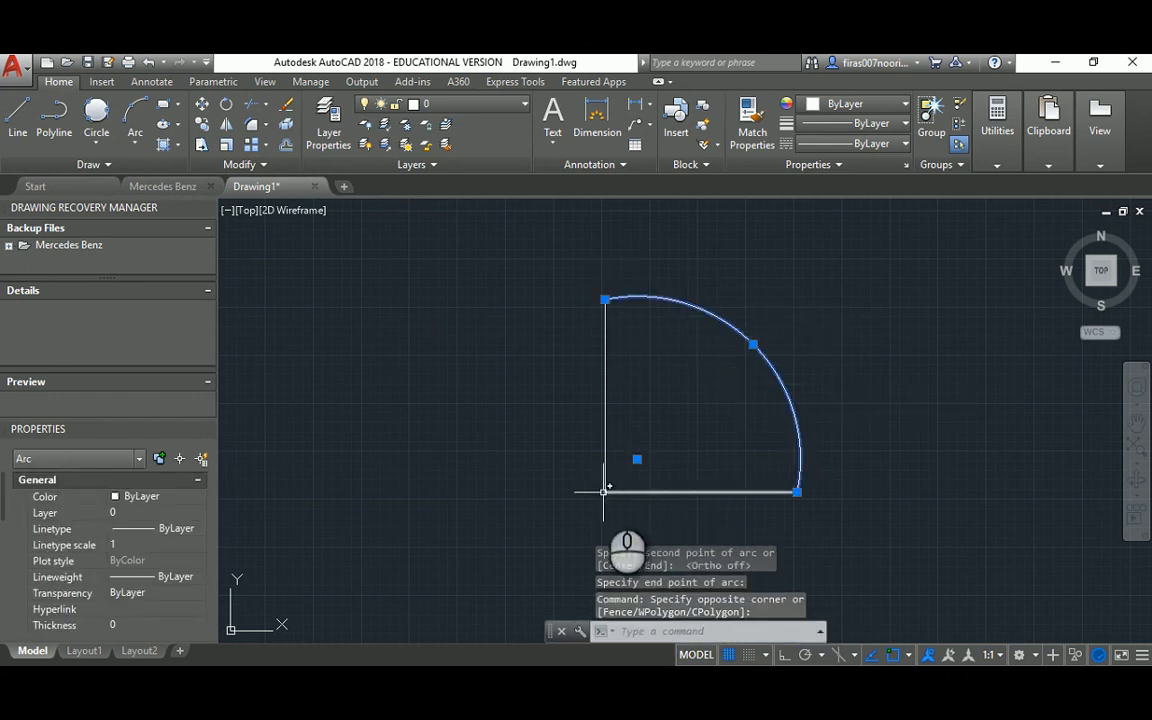
{"action": "left_click", "coordinate": [752, 344]}
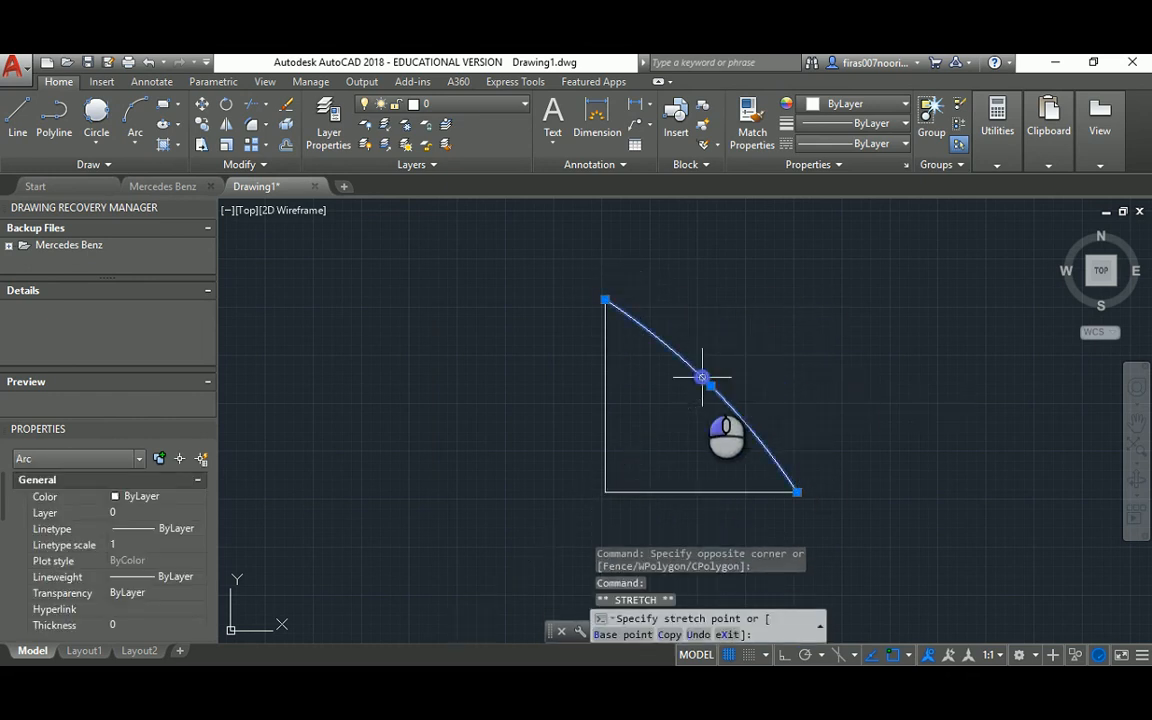
{"action": "left_click", "coordinate": [709, 384]}
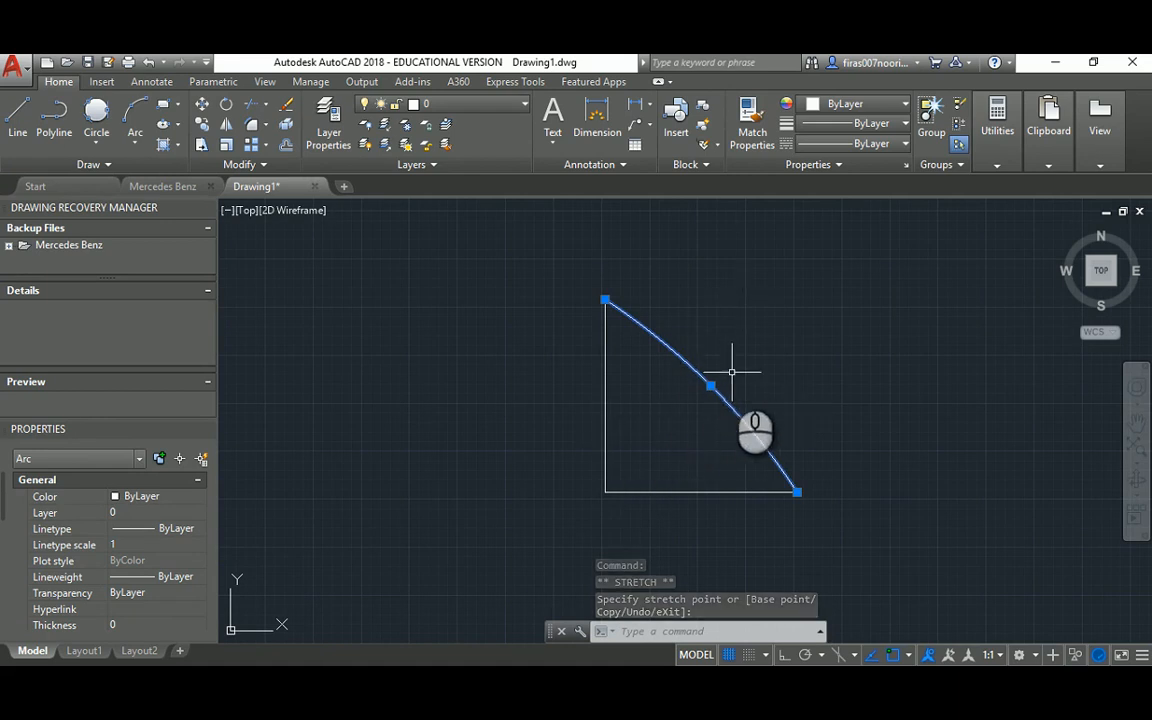
{"action": "key", "text": "Delete"}
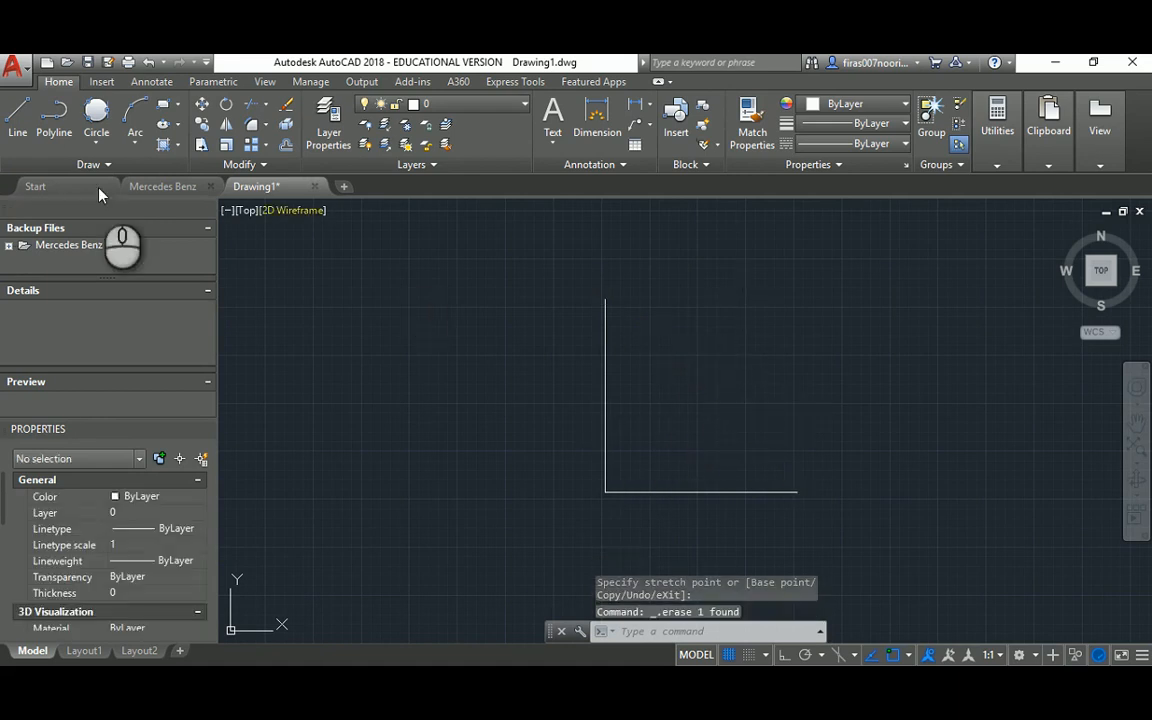
Draw a Start, Center, End arc from the horizontal line's free end, centred on the corner, to the vertical line's upper end.
{"action": "left_click", "coordinate": [136, 137]}
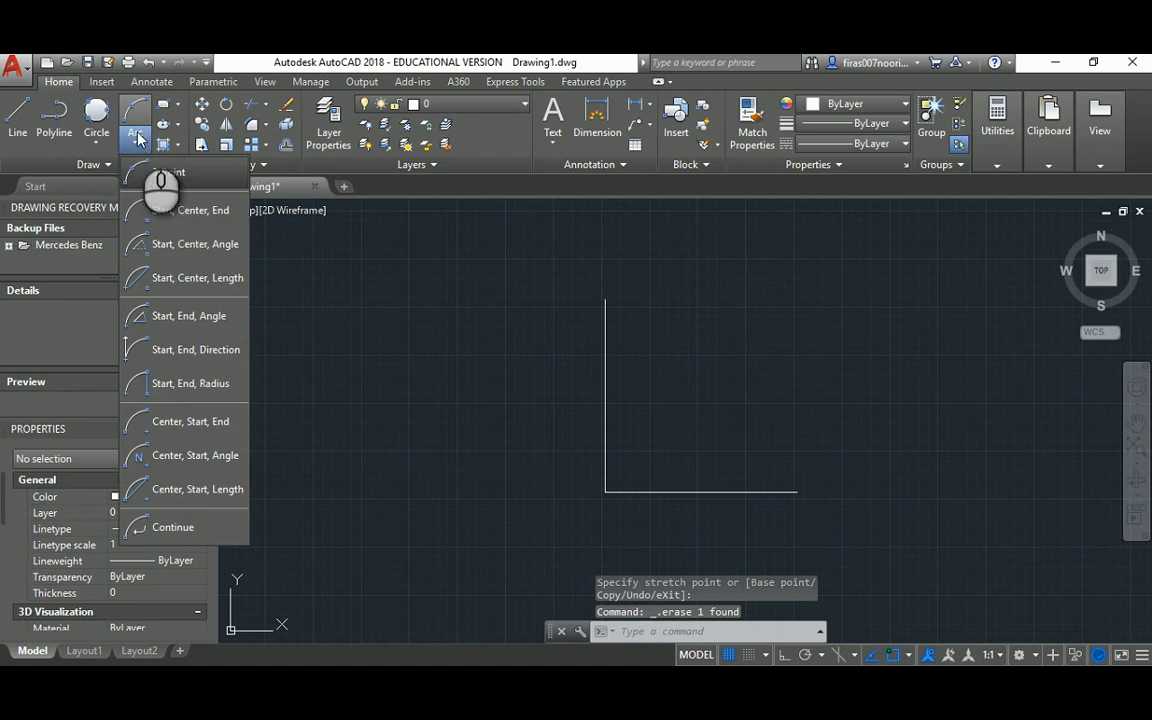
{"action": "left_click", "coordinate": [155, 214]}
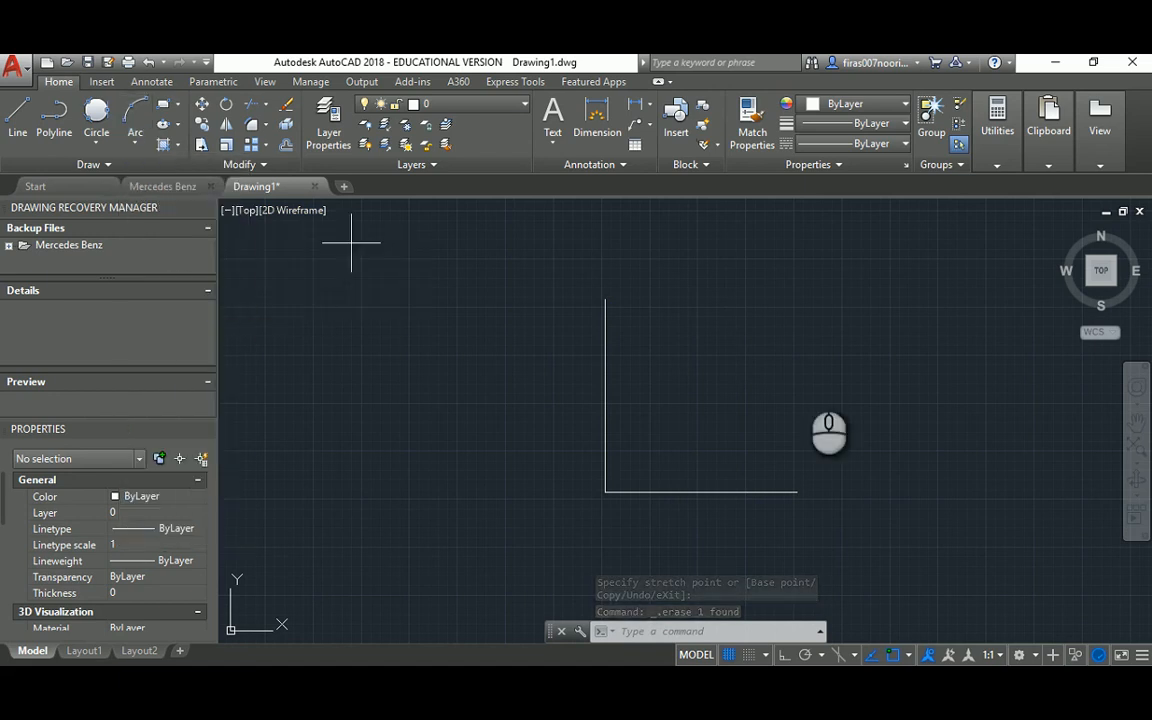
{"action": "left_click", "coordinate": [797, 492]}
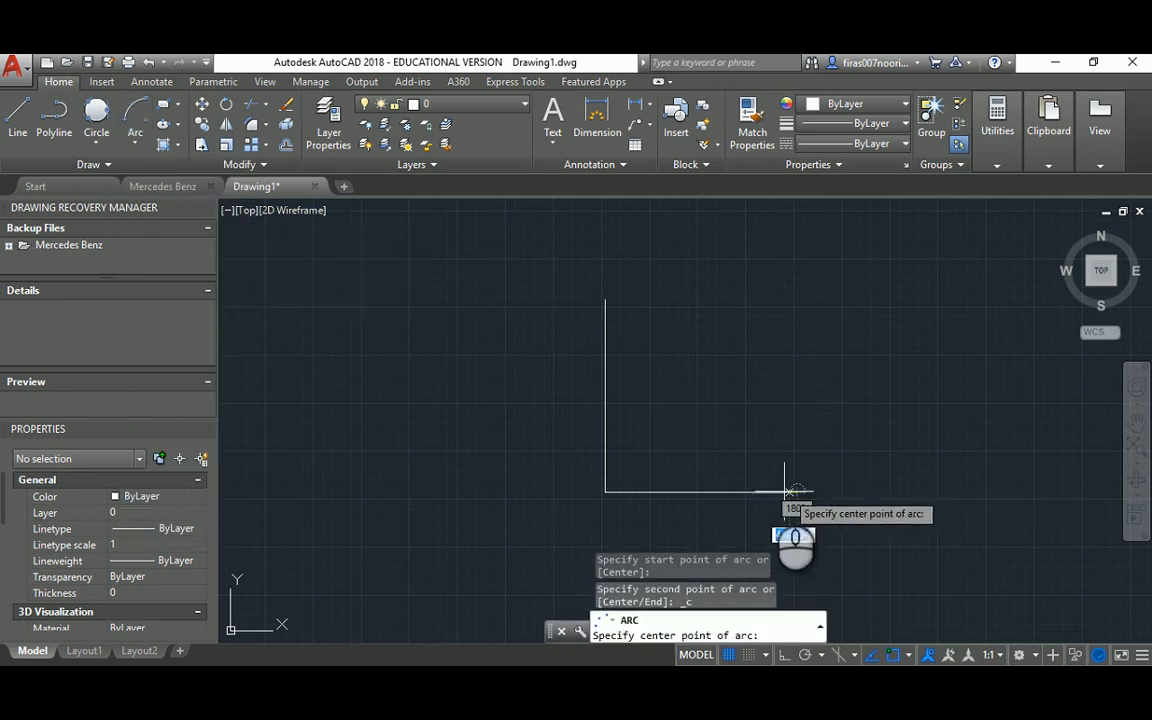
{"action": "left_click", "coordinate": [605, 492]}
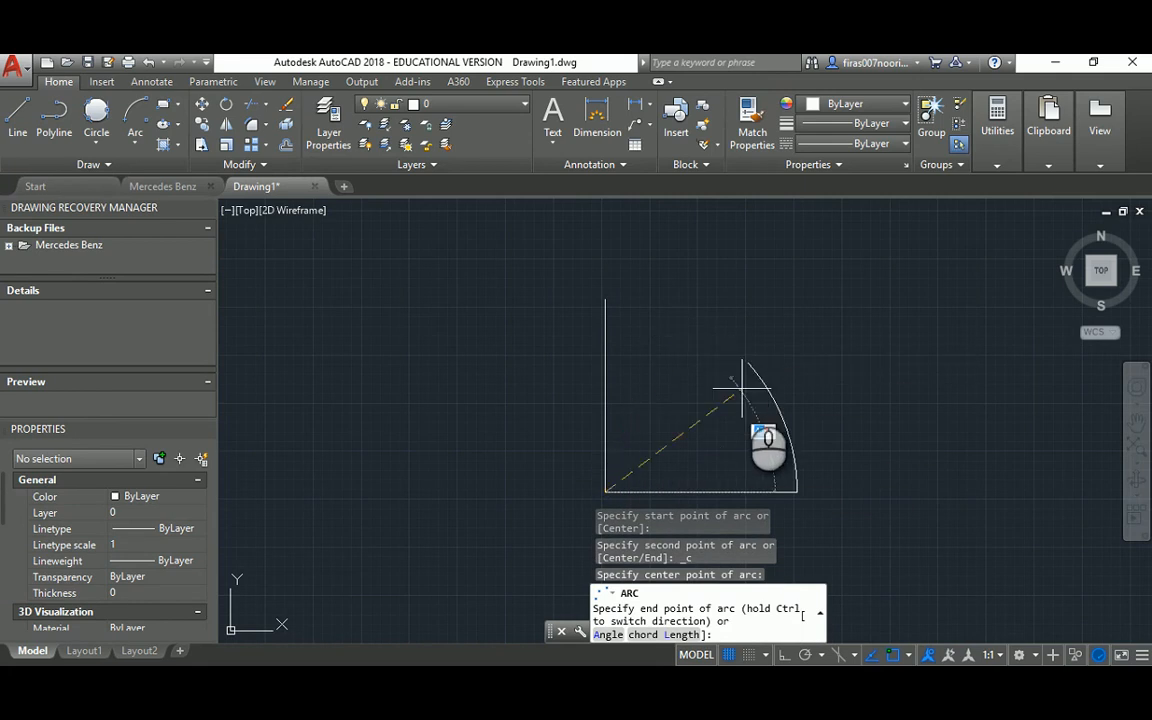
{"action": "left_click", "coordinate": [607, 299]}
Erase the horizontal line beneath the quarter arc.
{"action": "mouse_move", "coordinate": [628, 448]}
{"action": "middle_mouse_down"}
{"action": "mouse_move", "coordinate": [516, 421]}
{"action": "mouse_move", "coordinate": [532, 393]}
{"action": "middle_mouse_up"}
{"action": "left_click", "coordinate": [532, 393]}
{"action": "left_click", "coordinate": [514, 447]}
{"action": "key", "text": "Delete"}
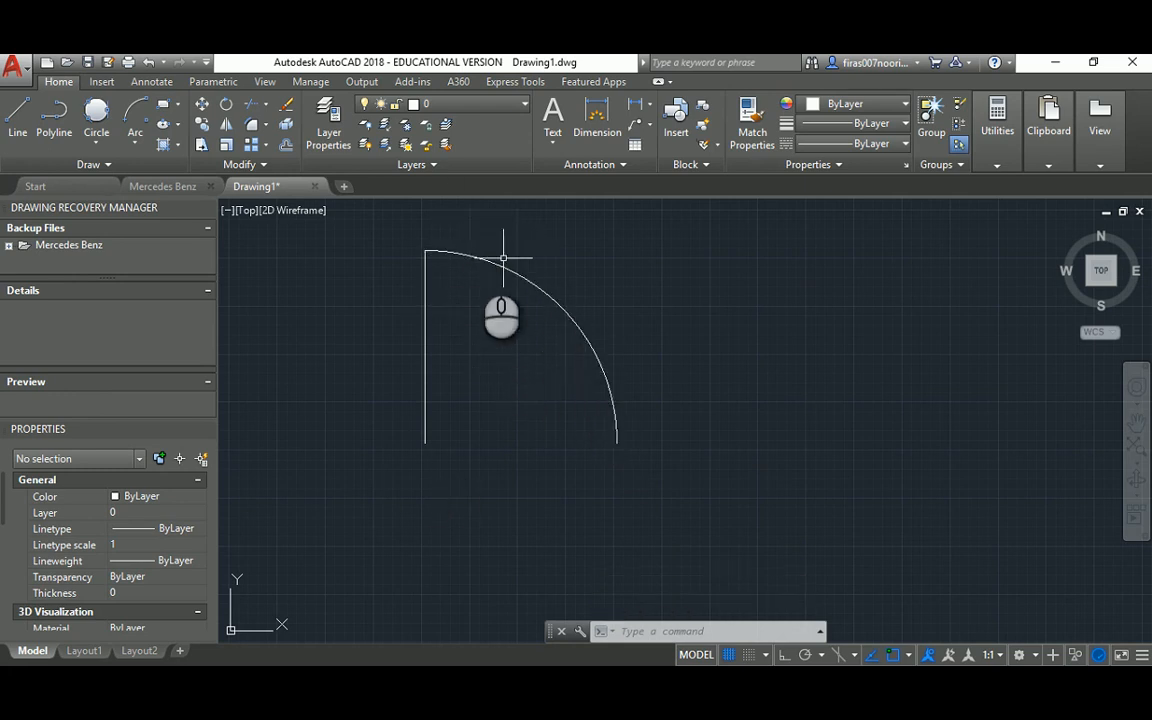
Undo the erasure of the horizontal line and delete the quarter arc.
{"action": "middle_click_drag", "start_coordinate": [466, 342], "coordinate": [483, 368]}
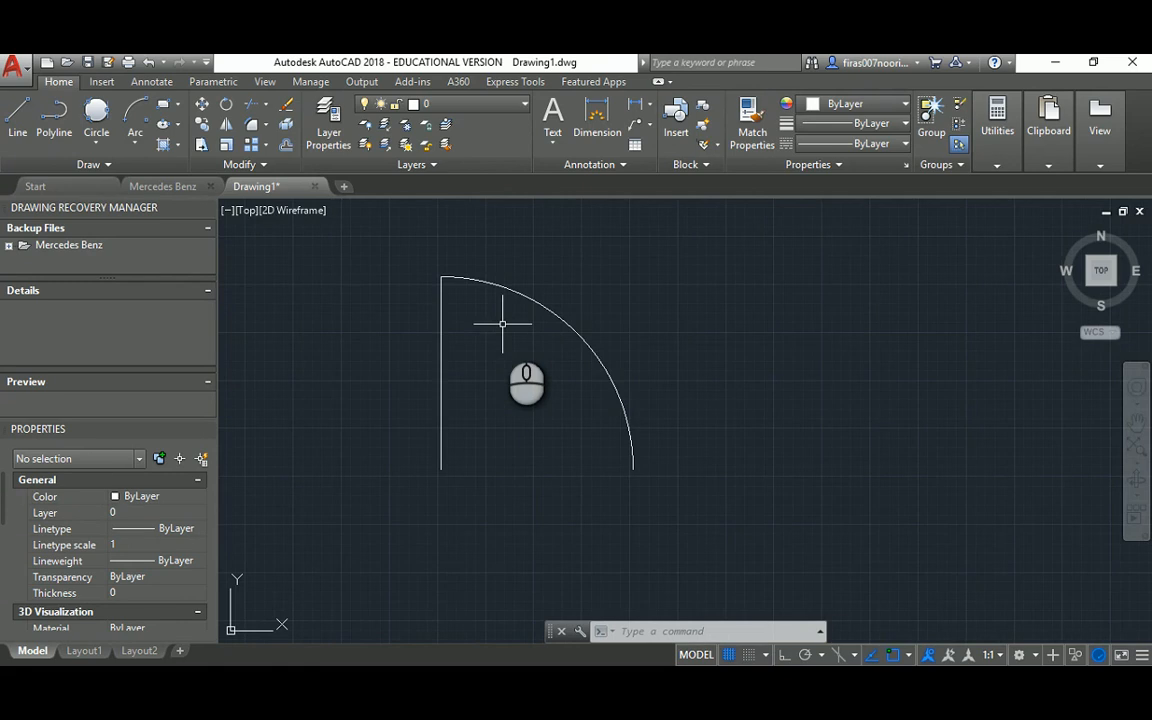
{"action": "key", "text": "ctrl+z"}
{"action": "key", "text": "ctrl+z"}
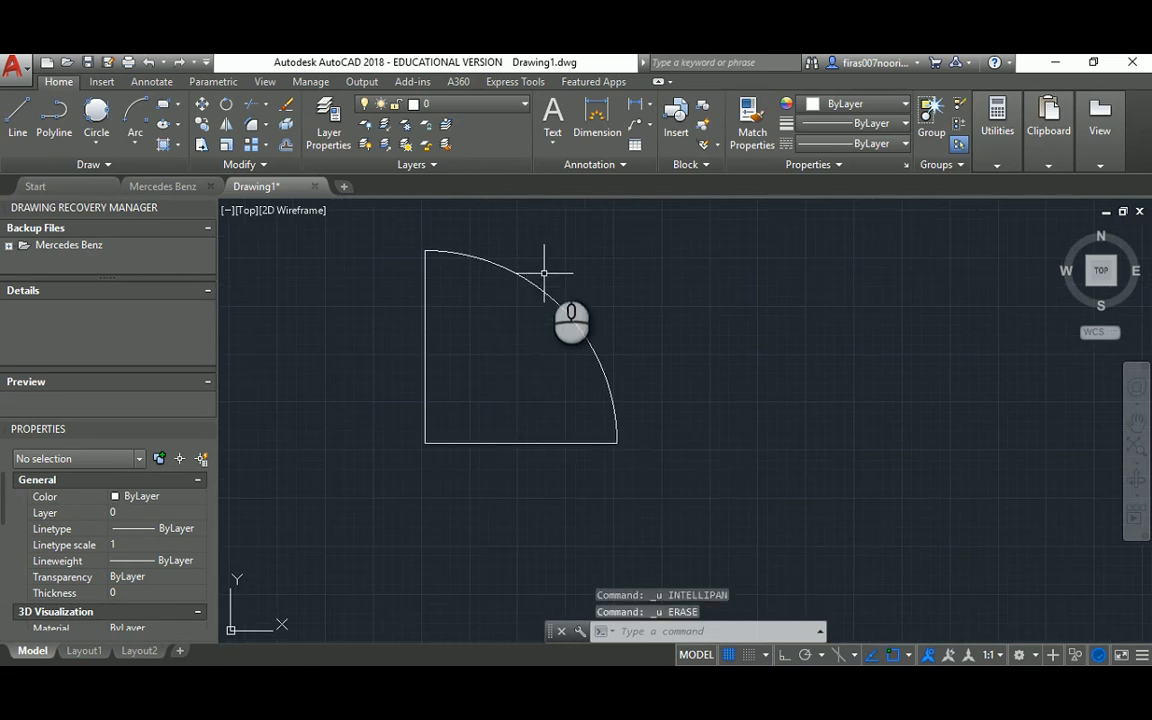
{"action": "left_click", "coordinate": [544, 272]}
{"action": "key", "text": "Delete"}
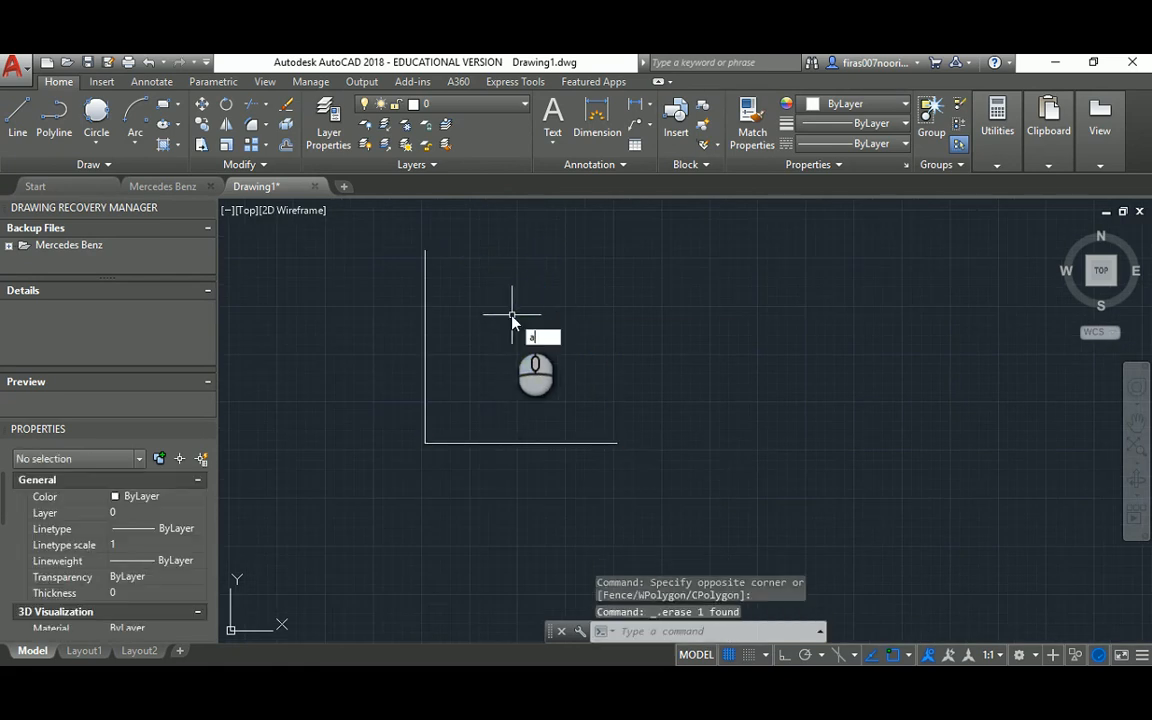
Draw an arc with the ARC command's Center option from the horizontal line's free end, centred on the corner, to the vertical line's upper end.
{"action": "key", "text": "Return"}
{"action": "middle_click_drag", "start_coordinate": [486, 316], "coordinate": [486, 375]}
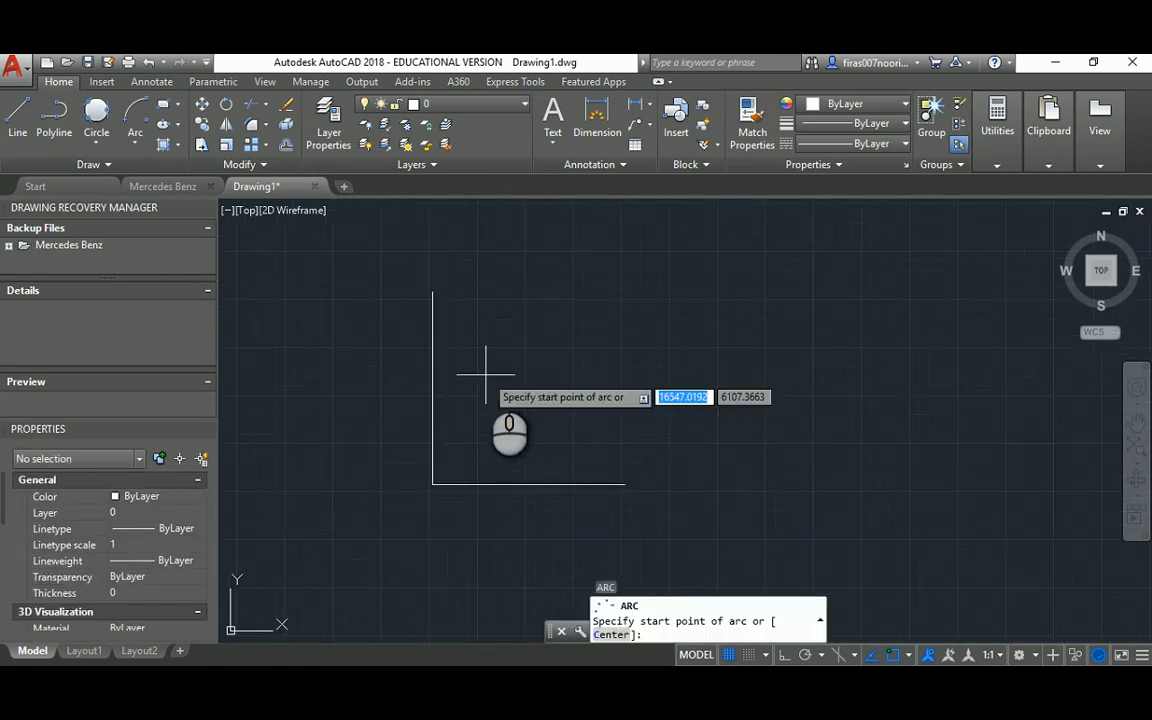
{"action": "left_click", "coordinate": [623, 483]}
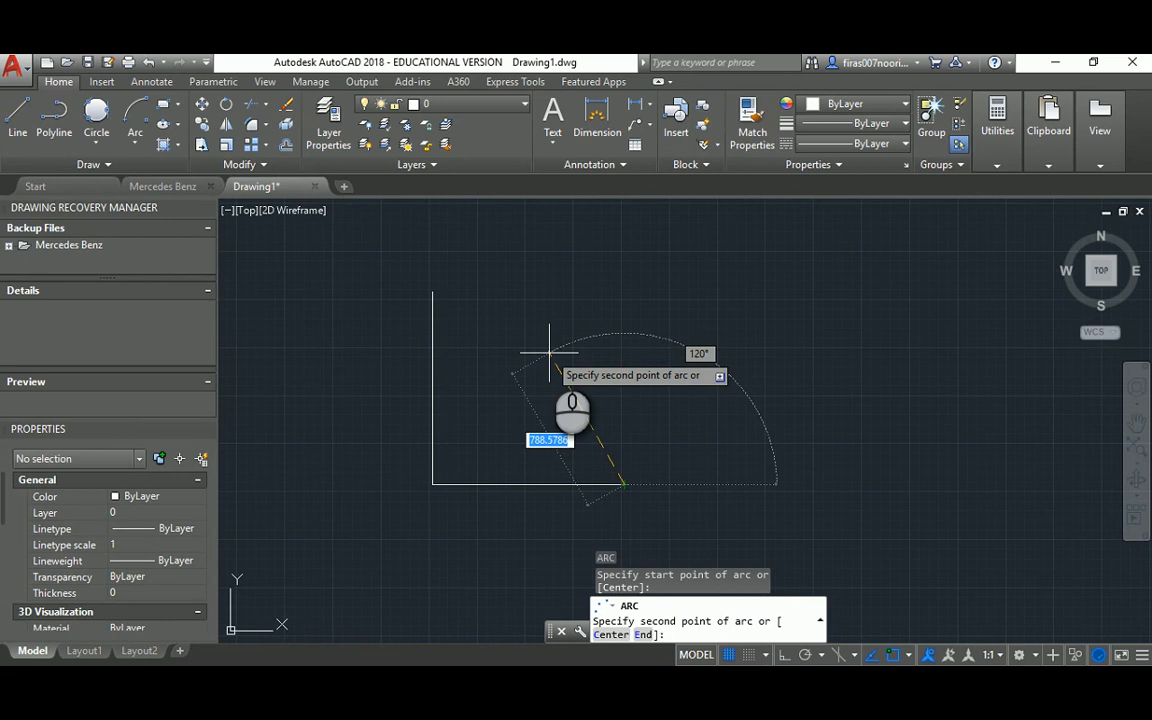
{"action": "type", "text": "c"}
{"action": "key", "text": "Return"}
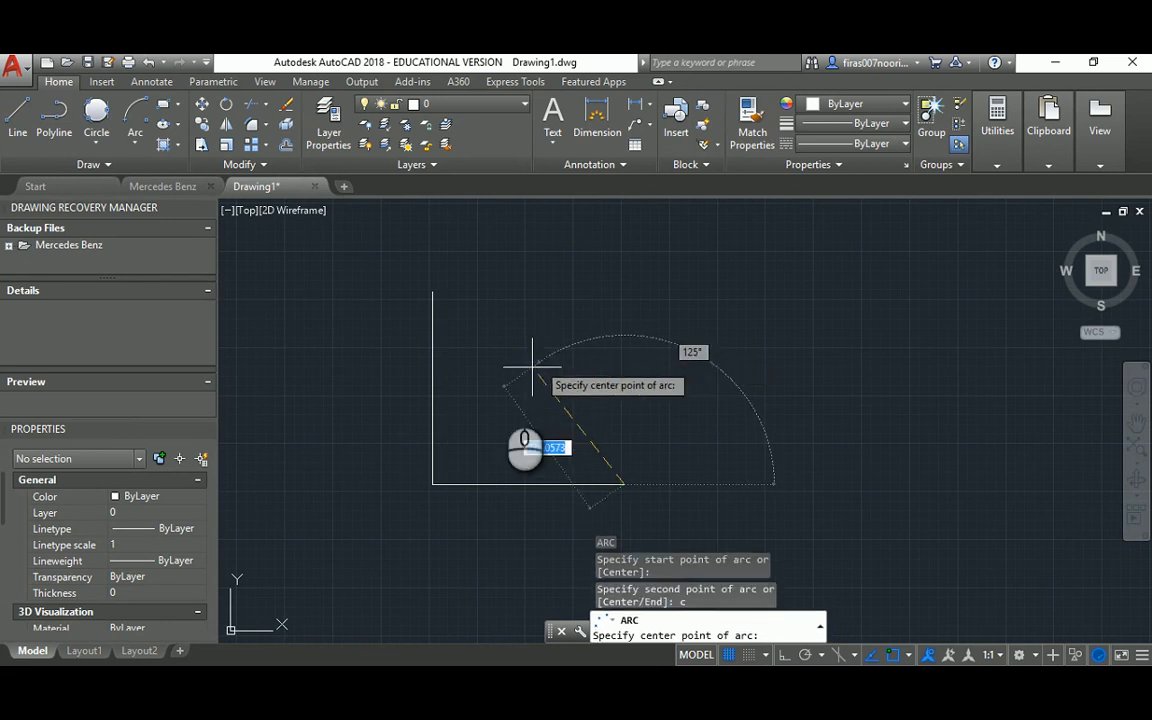
{"action": "left_click", "coordinate": [433, 484]}
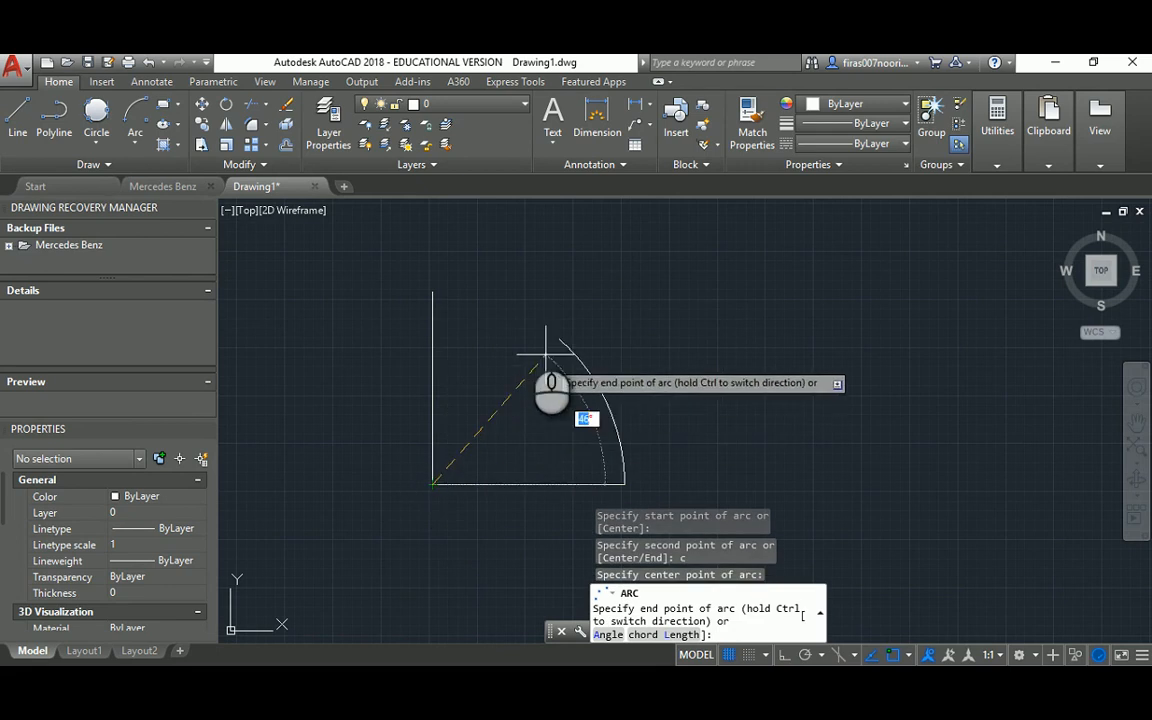
{"action": "left_click", "coordinate": [433, 292]}
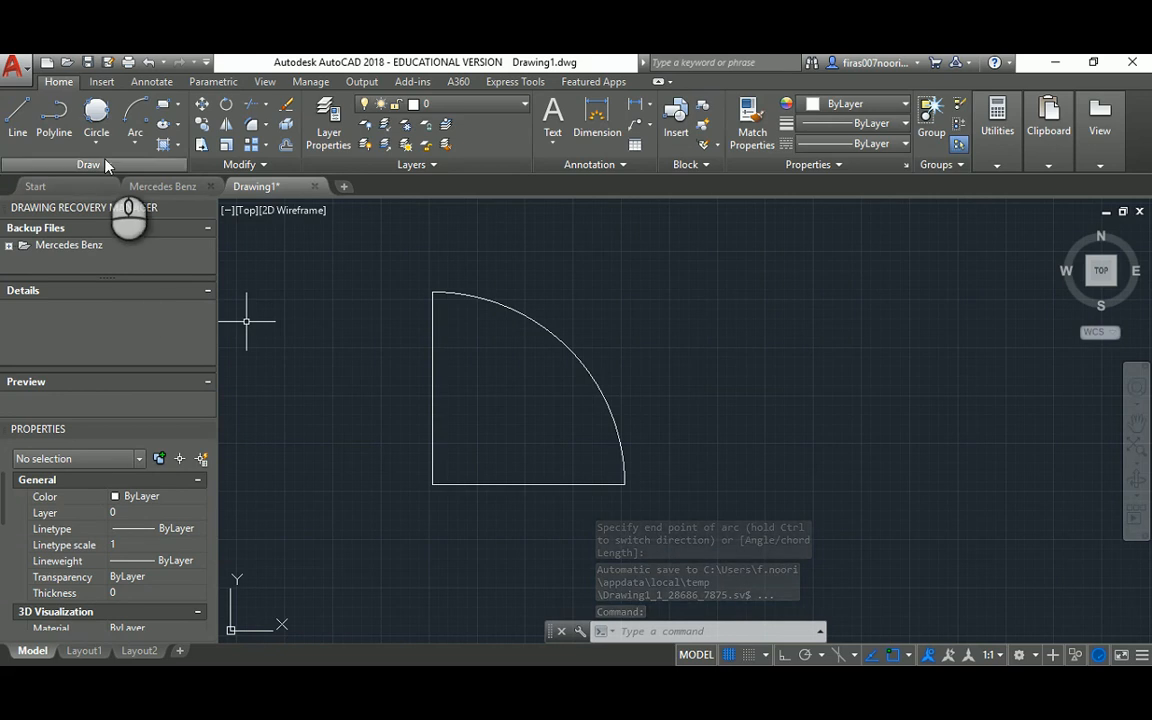
Erase the quarter arc joining the free ends of the two perpendicular lines.
{"action": "left_click", "coordinate": [133, 146]}
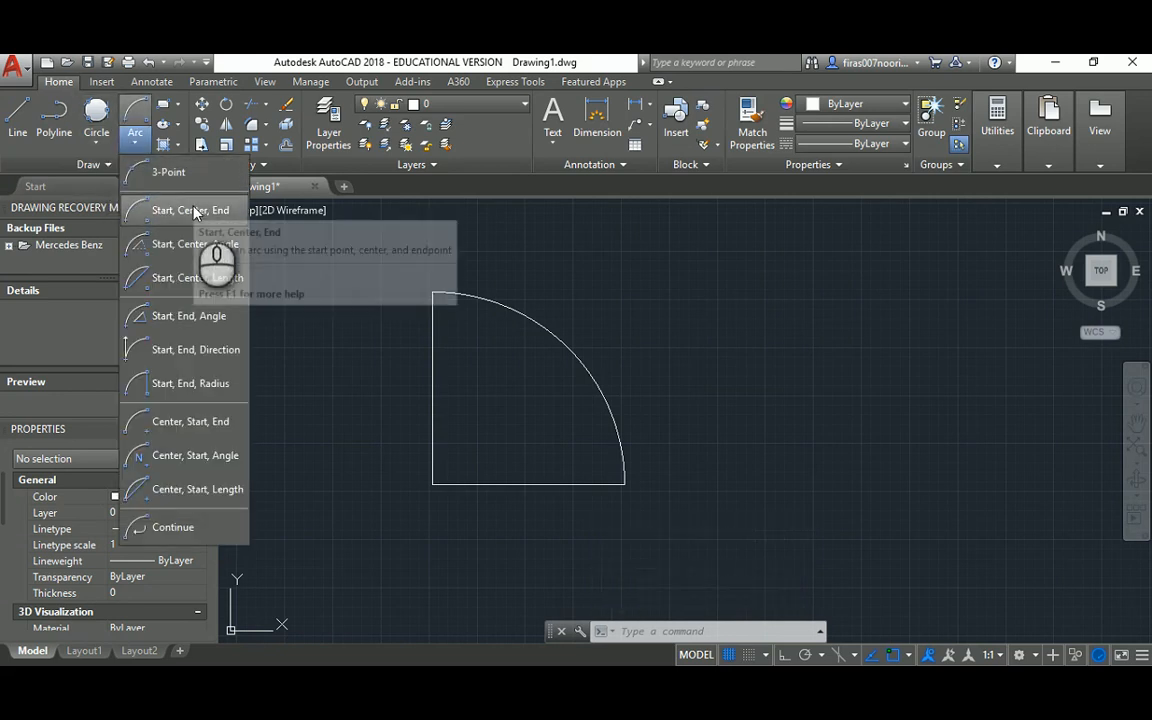
{"action": "left_click", "coordinate": [710, 342]}
{"action": "left_click", "coordinate": [632, 296]}
{"action": "left_click", "coordinate": [549, 342]}
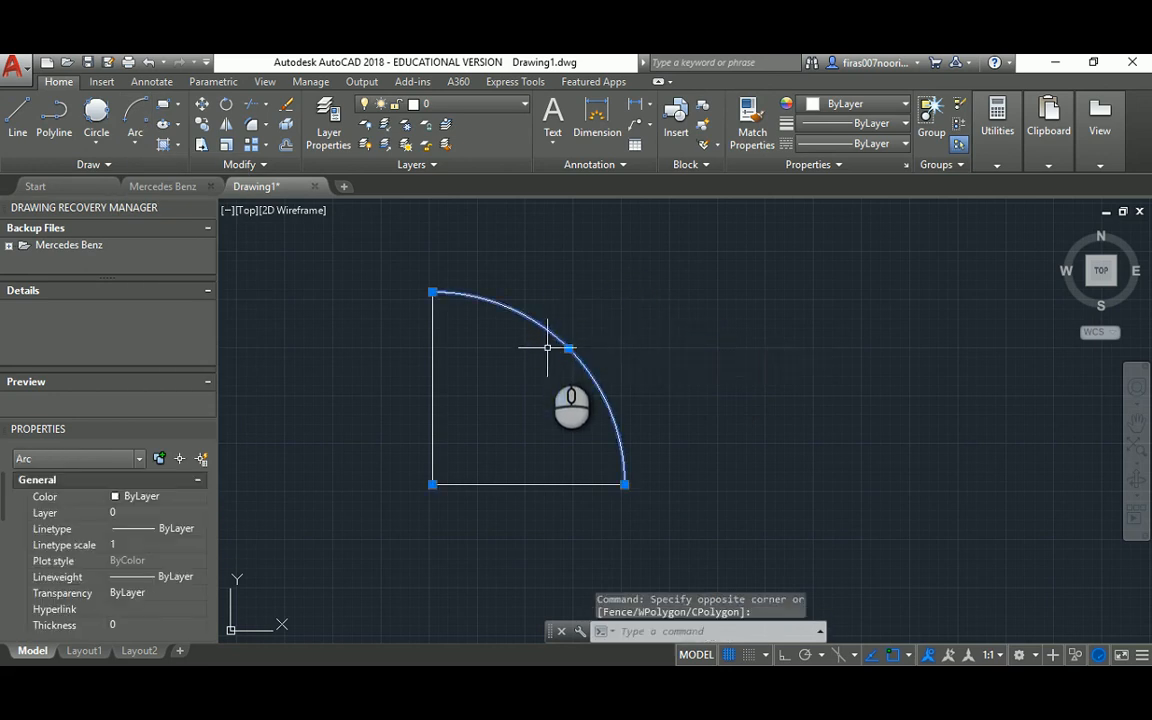
{"action": "key", "text": "Delete"}
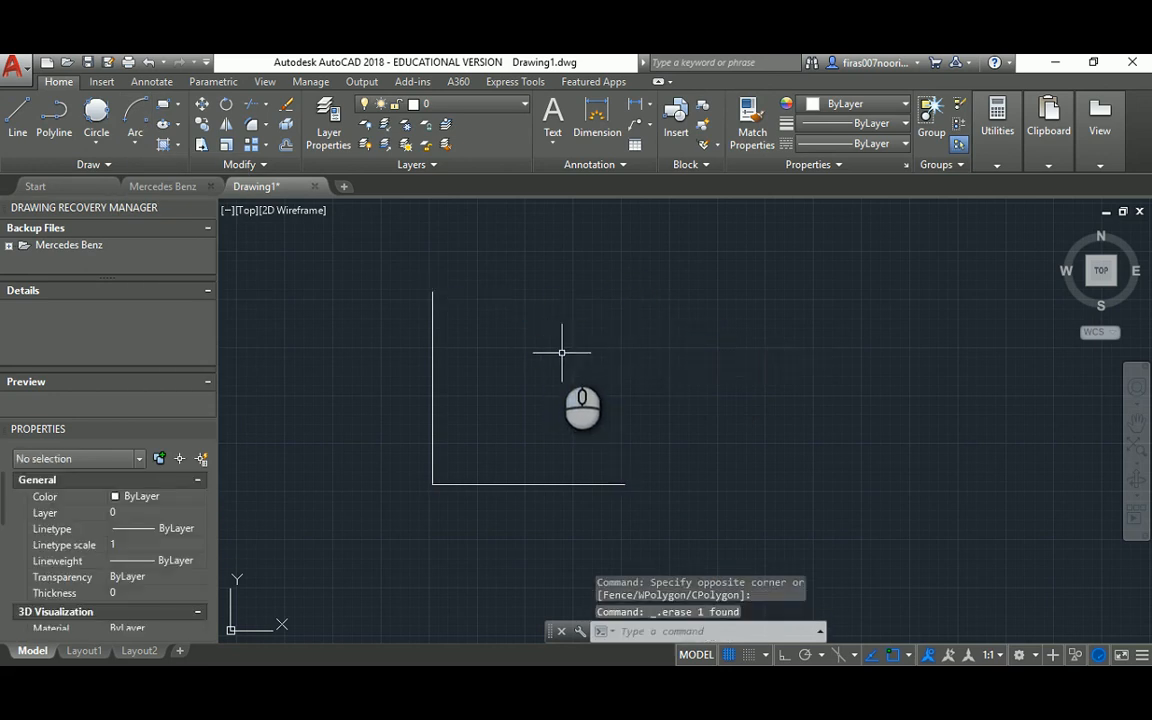
Draw a Start, Center, End arc from the vertical line's upper end, centred on the corner, to the horizontal line's free end.
{"action": "left_click", "coordinate": [136, 143]}
{"action": "left_click", "coordinate": [160, 211]}
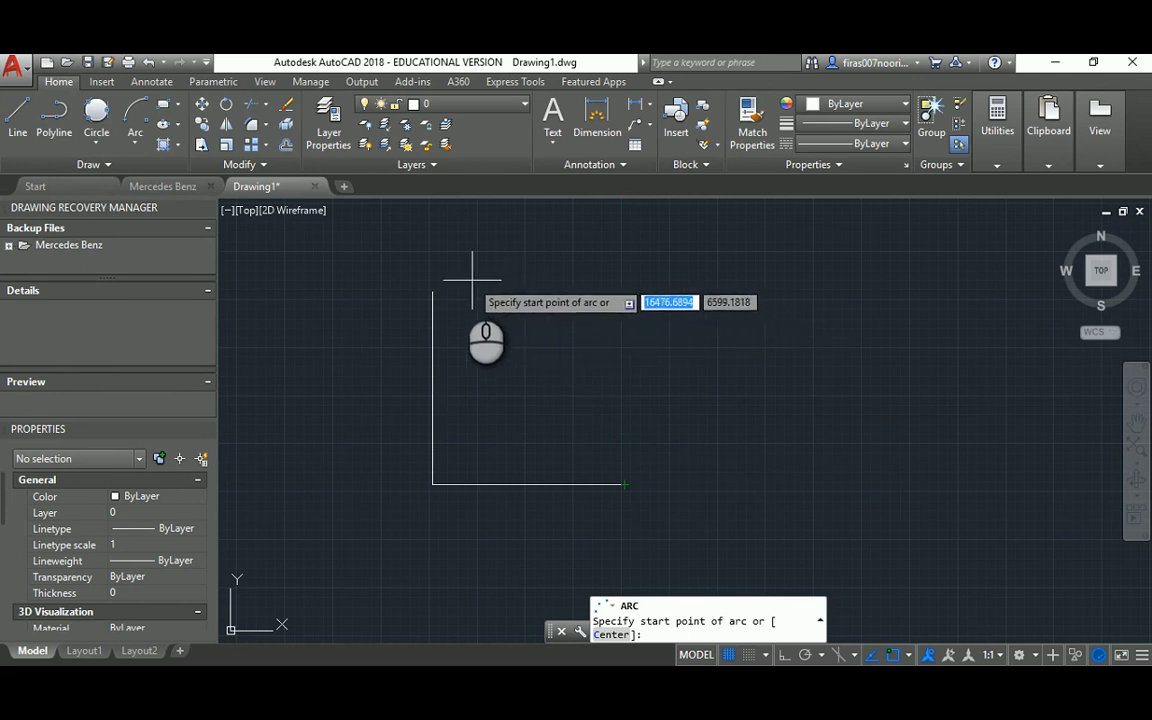
{"action": "left_click", "coordinate": [432, 293]}
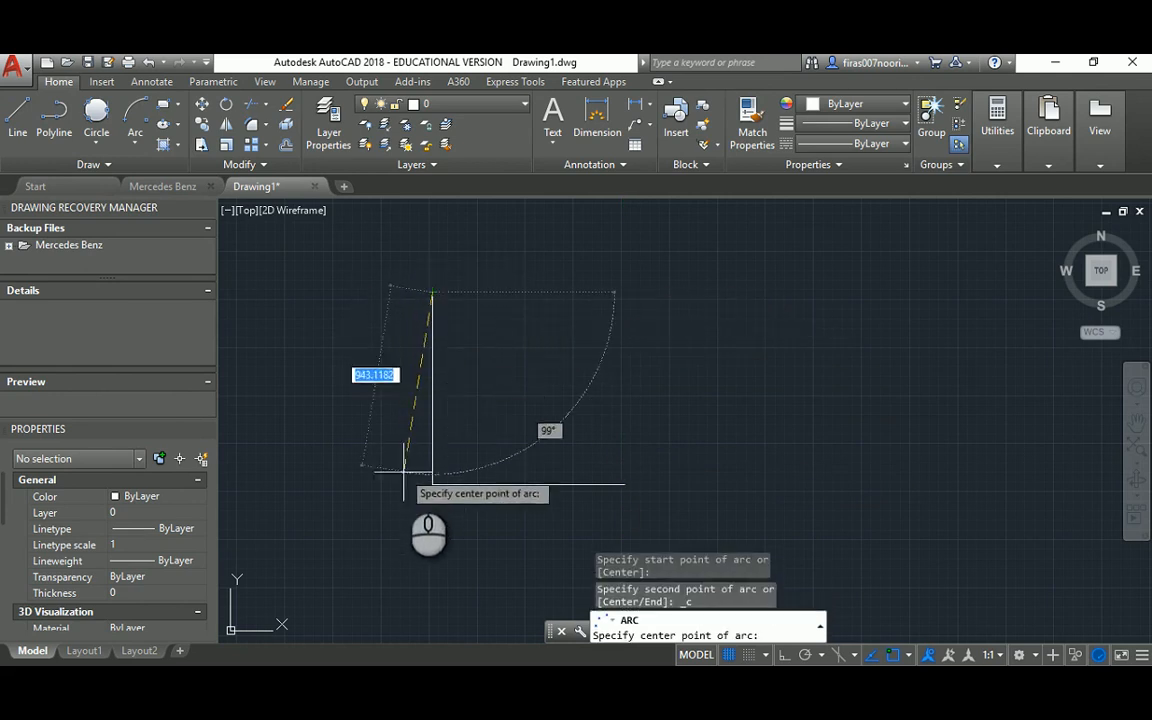
{"action": "left_click", "coordinate": [432, 484]}
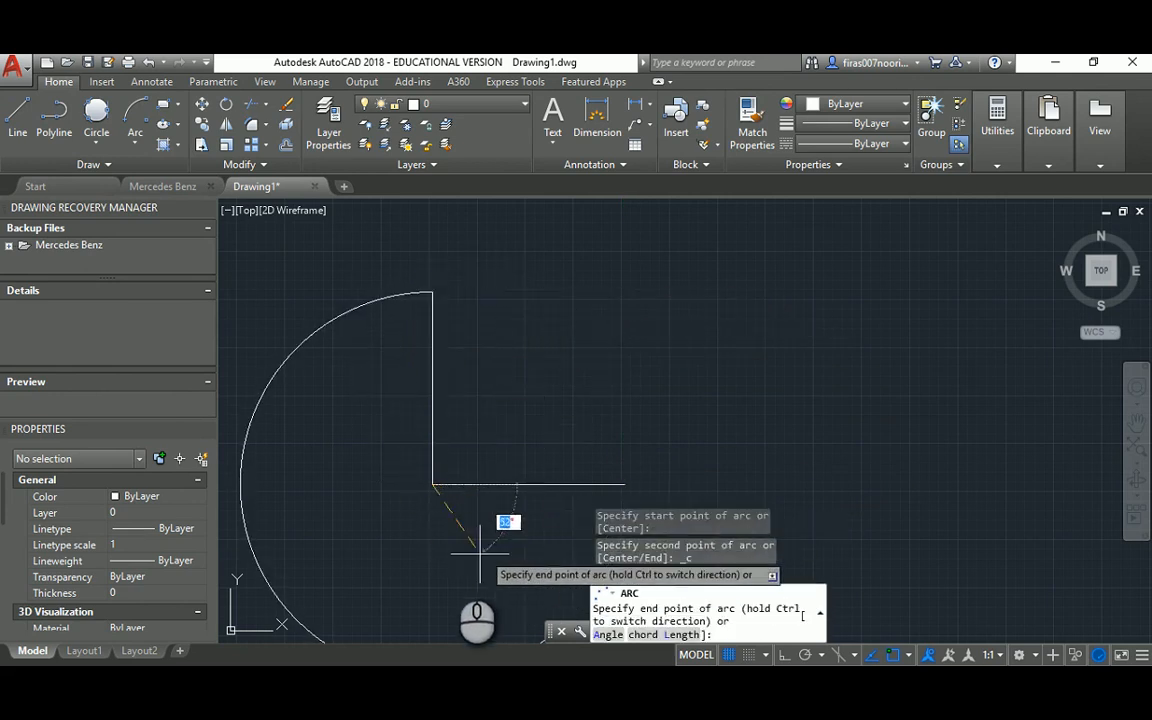
{"action": "scroll", "coordinate": [457, 511], "scroll_direction": "down", "scroll_amount": 4}
{"action": "left_click", "coordinate": [522, 503]}
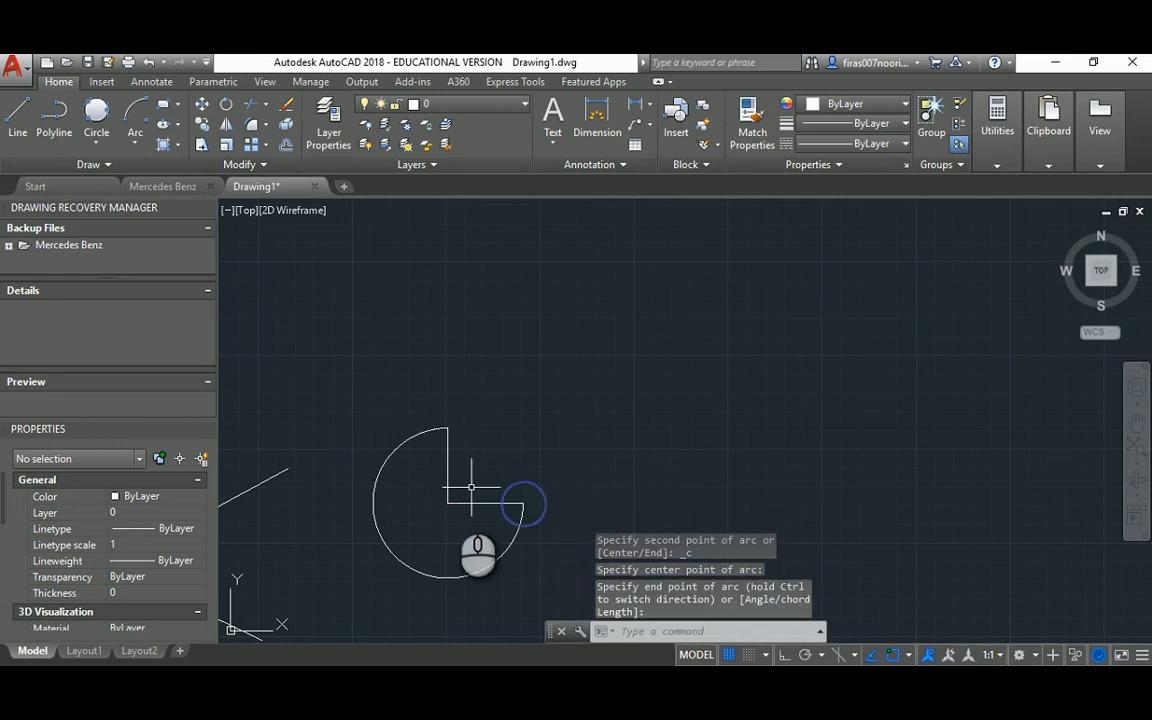
{"action": "scroll", "coordinate": [465, 485], "scroll_direction": "up", "scroll_amount": 3}
{"action": "middle_click_drag", "start_coordinate": [596, 450], "coordinate": [596, 407]}
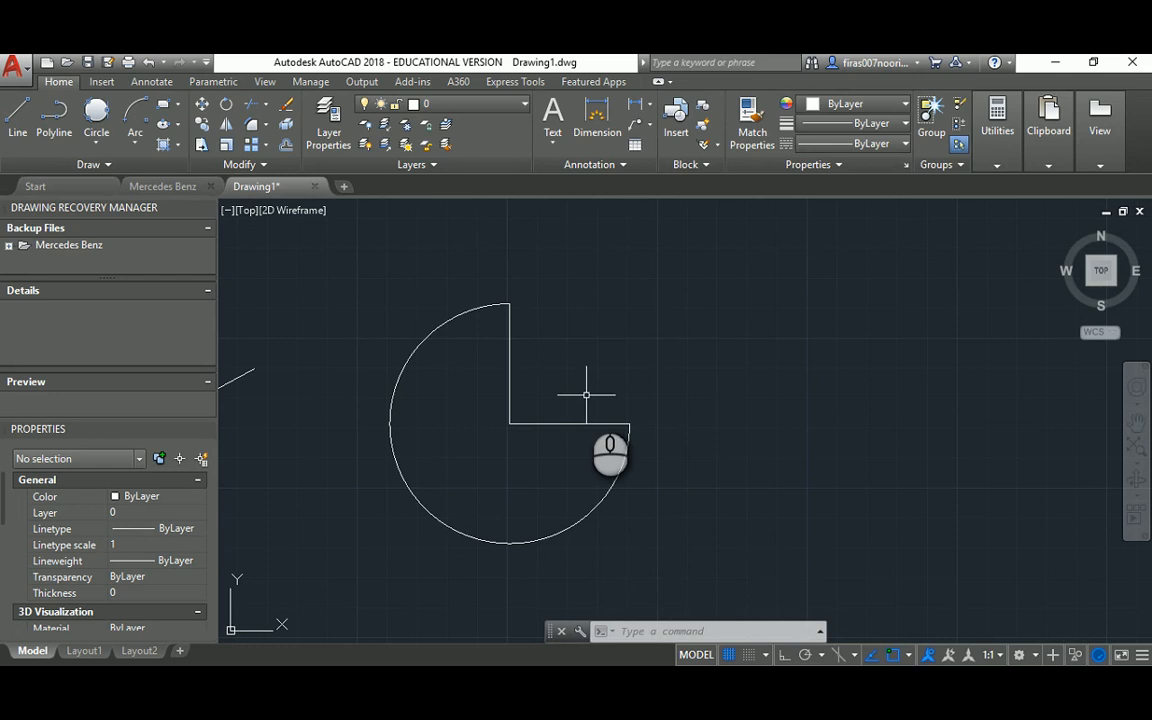
{"action": "type", "text": "arc"}
{"action": "key", "text": "Return"}
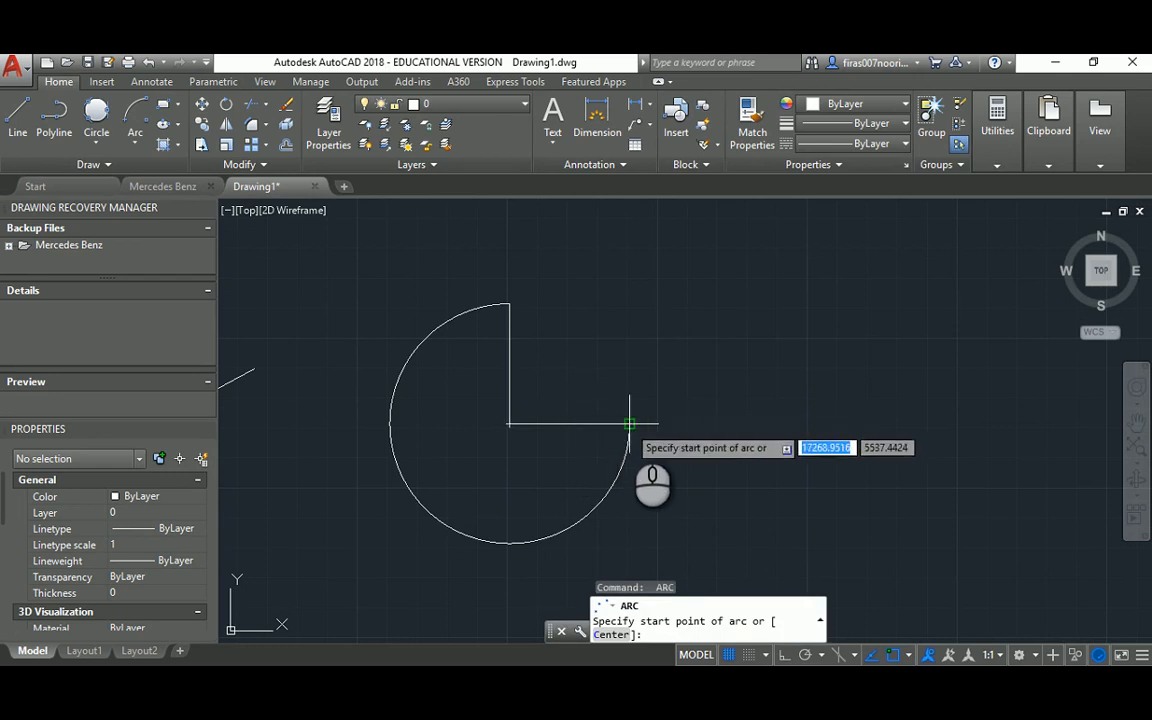
{"action": "left_click", "coordinate": [629, 424]}
{"action": "left_click", "coordinate": [510, 424]}
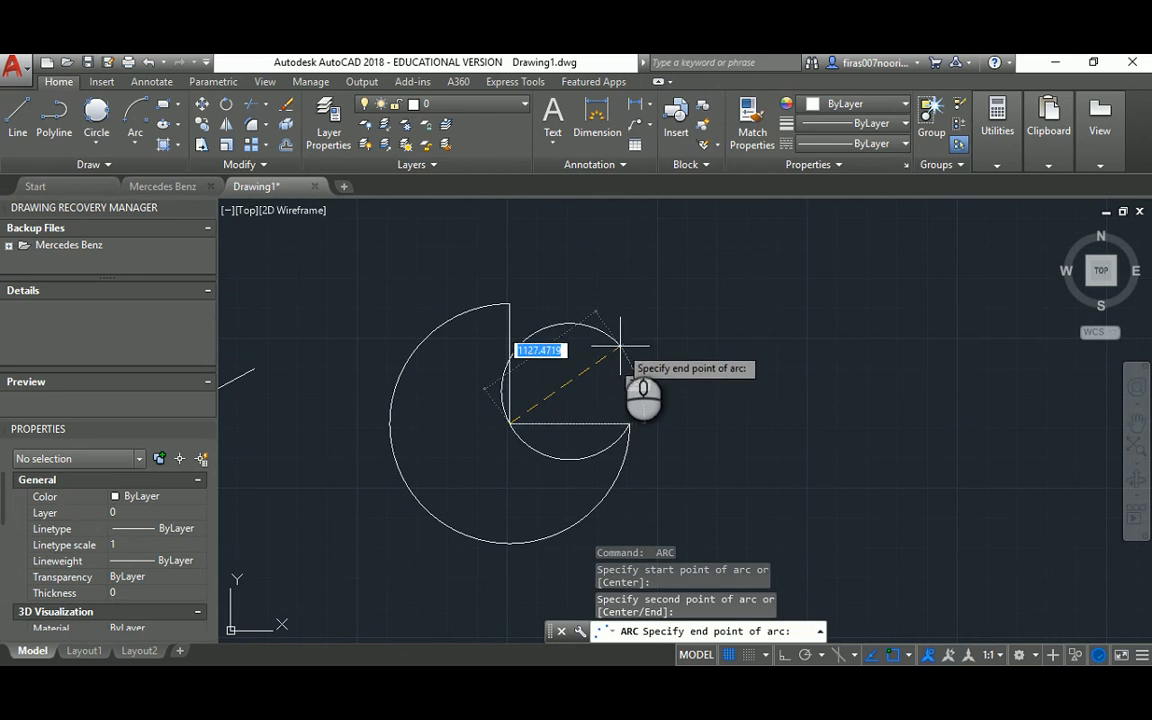
{"action": "key", "text": "Escape"}
{"action": "key", "text": "Escape"}
{"action": "key", "text": "Escape"}
Draw a Start, Center, End arc from the horizontal line's free end, centred on the corner, to the vertical line's upper end.
{"action": "left_click", "coordinate": [137, 142]}
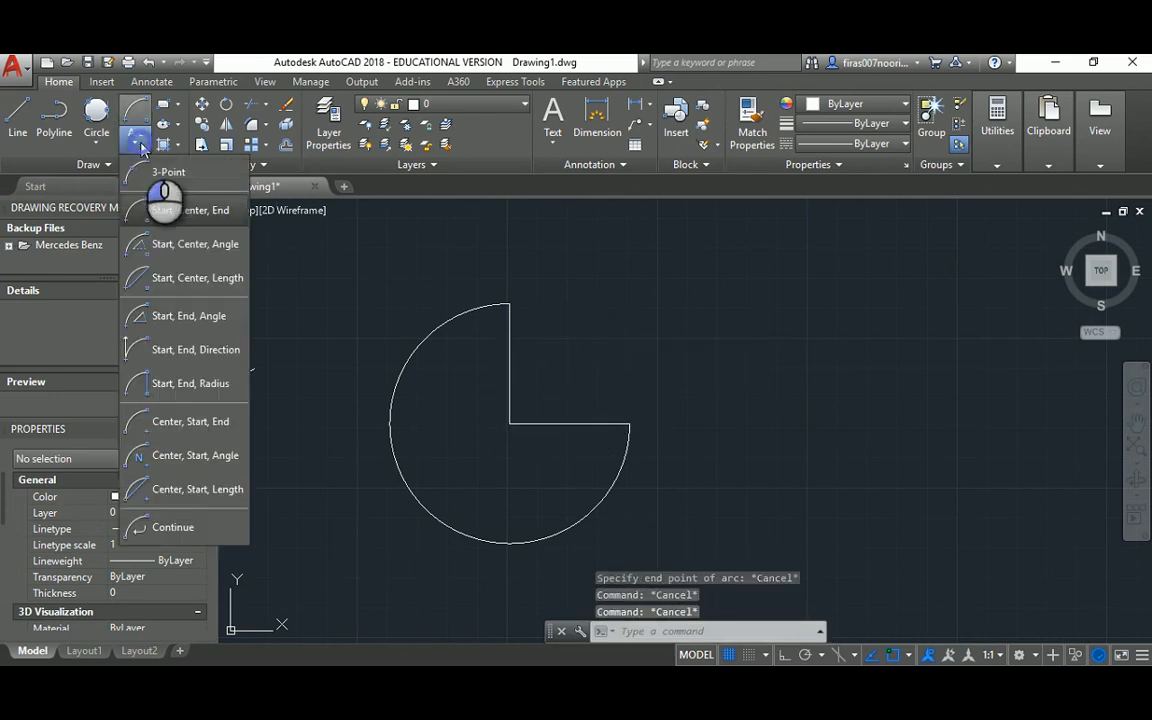
{"action": "left_click", "coordinate": [149, 176]}
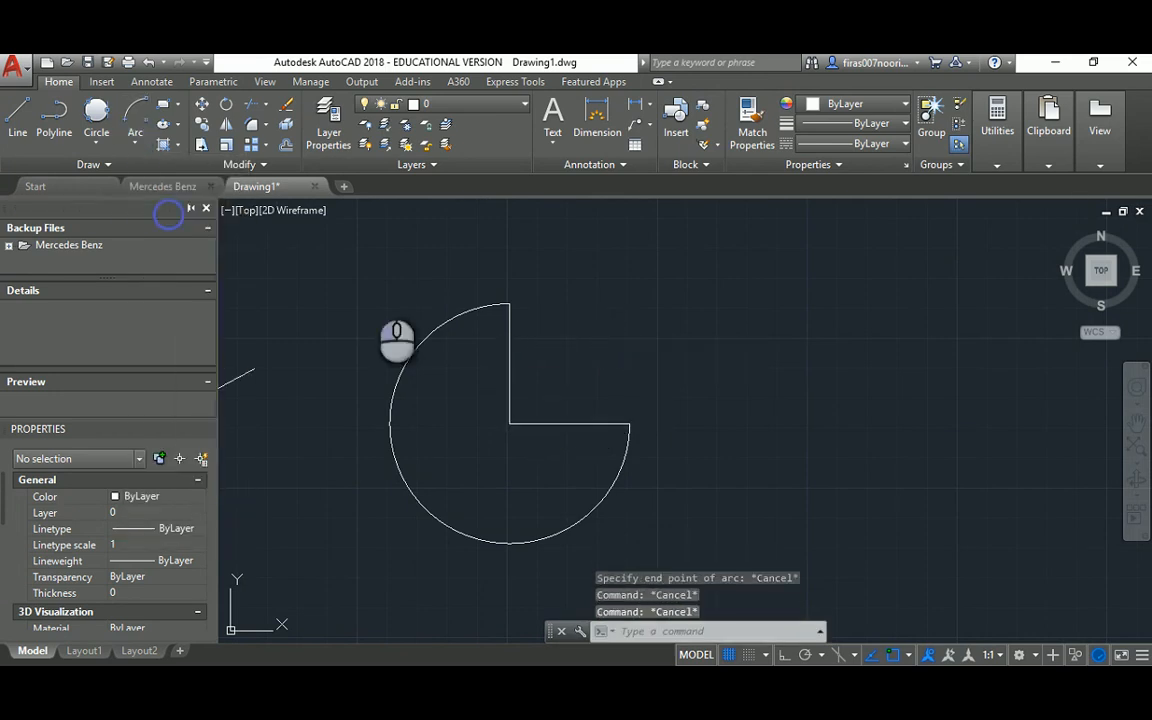
{"action": "left_click", "coordinate": [629, 424]}
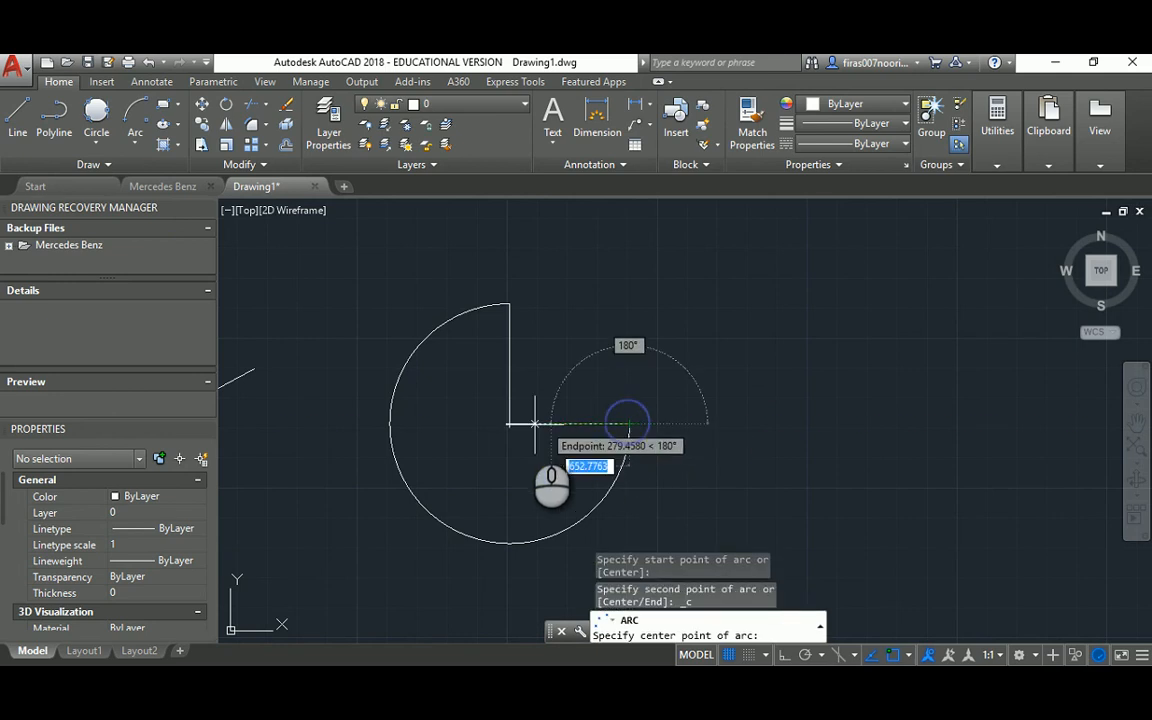
{"action": "left_click", "coordinate": [509, 424]}
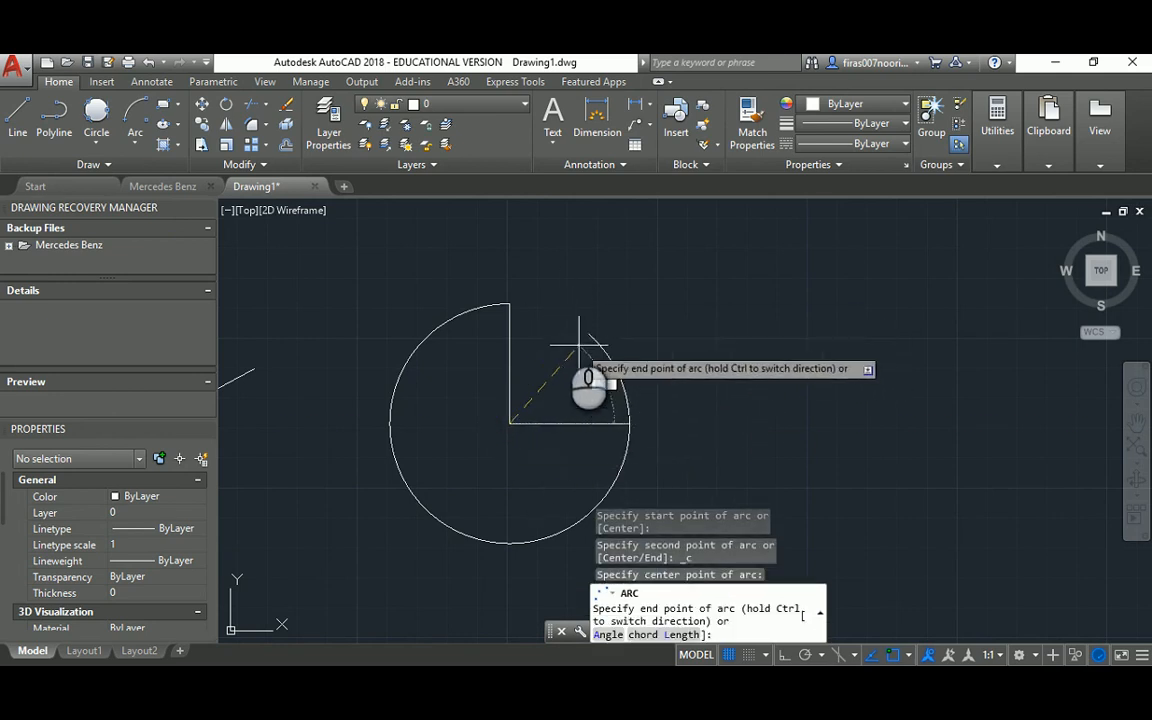
{"action": "left_click", "coordinate": [509, 303]}
Erase the three-quarter arc around the two perpendicular lines.
{"action": "left_click", "coordinate": [456, 293]}
{"action": "left_click", "coordinate": [421, 357]}
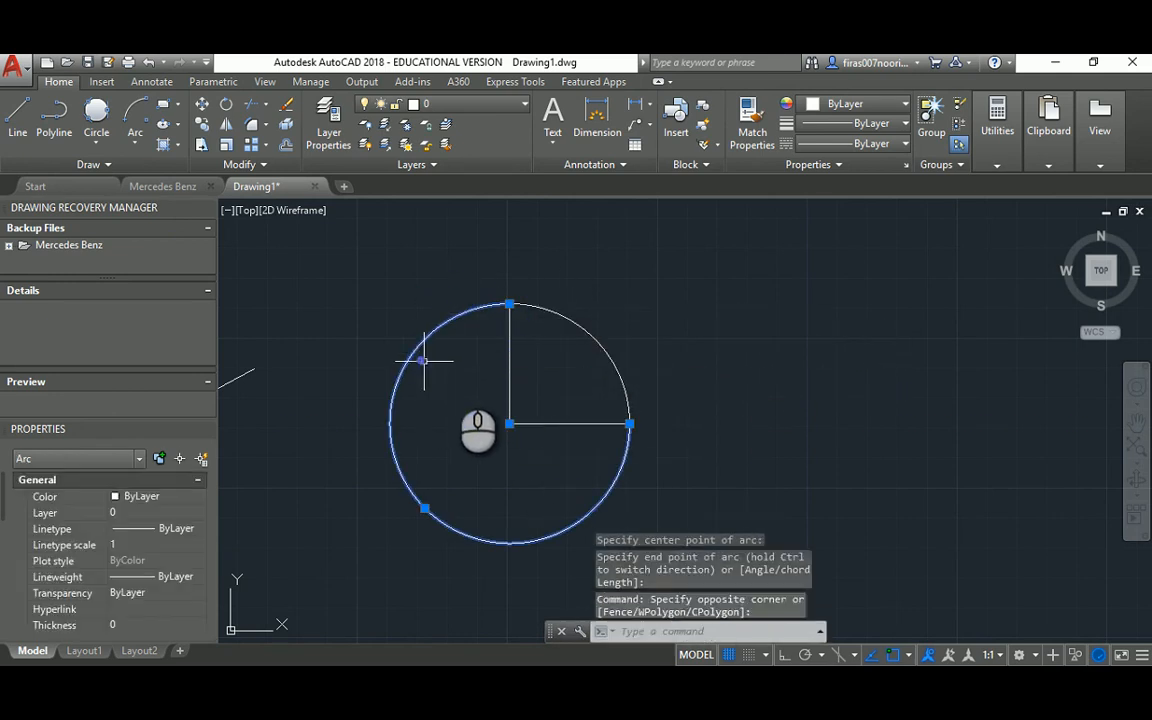
{"action": "key", "text": "Delete"}
Erase the horizontal line, keeping the vertical line and the quarter arc as a door symbol.
{"action": "left_click", "coordinate": [568, 396]}
{"action": "left_click", "coordinate": [530, 440]}
{"action": "key", "text": "Delete"}
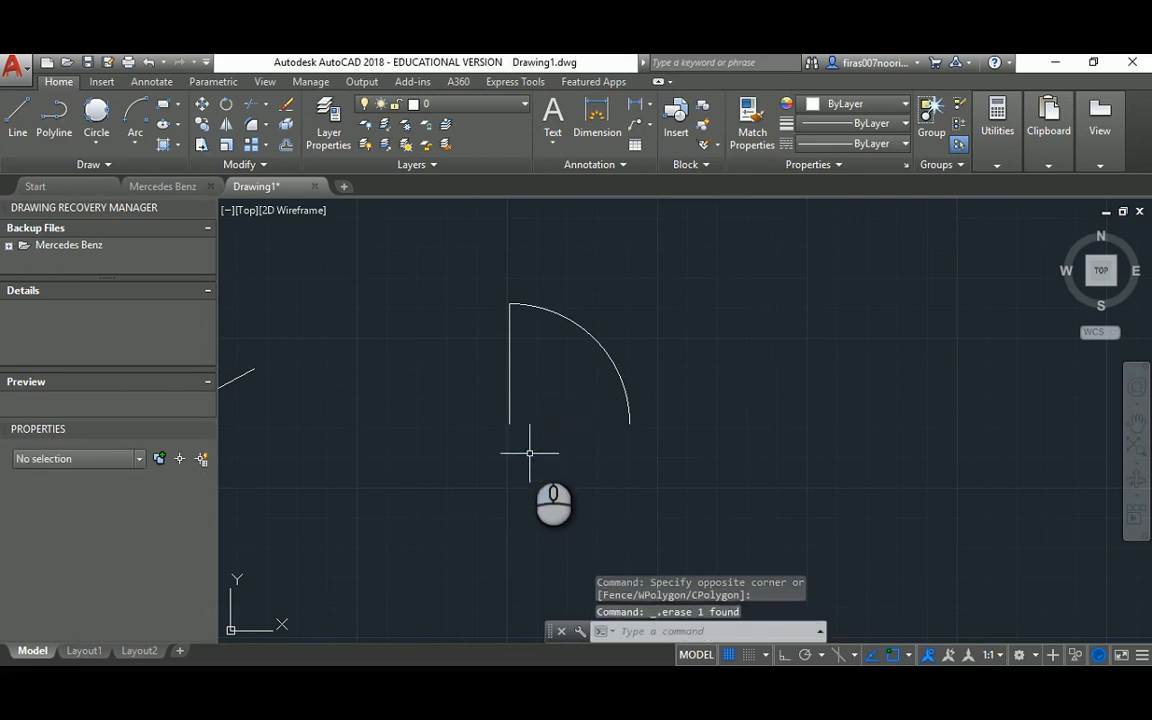
{"action": "scroll", "coordinate": [568, 335], "scroll_direction": "up", "scroll_amount": 5}
{"action": "middle_click_drag", "start_coordinate": [576, 430], "coordinate": [596, 424]}
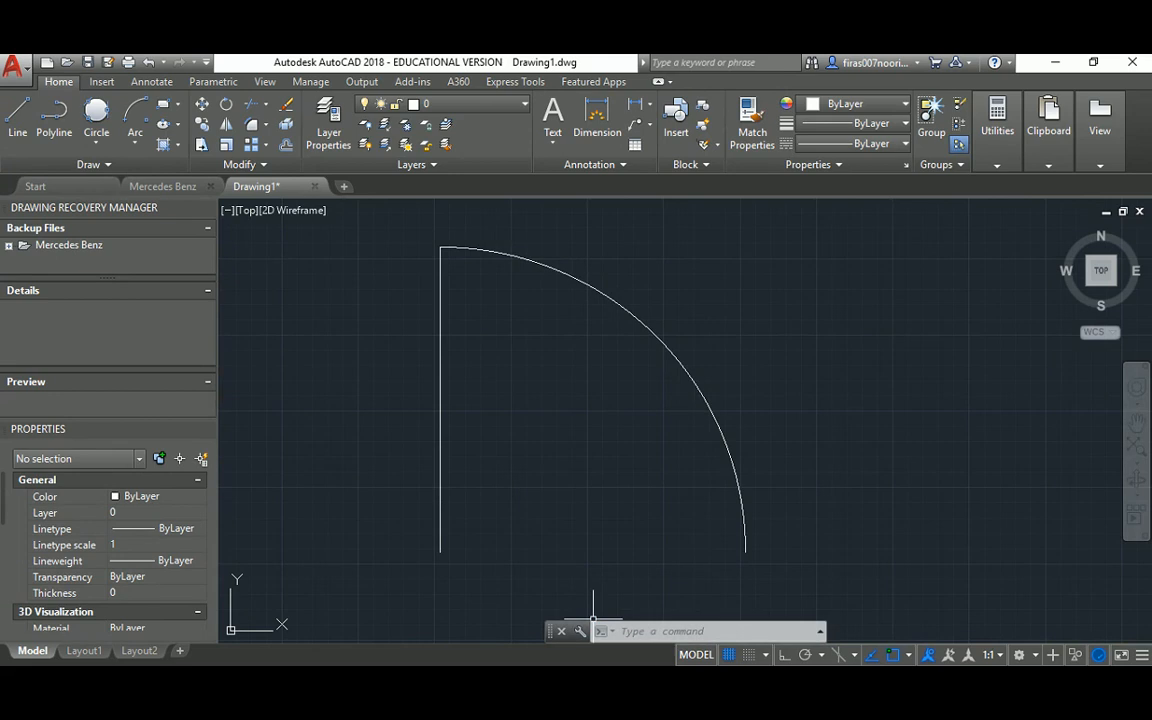
Switch to 003-Assignment 01.pdf in Adobe Acrobat Reader and examine the dimensions of the plate with five circles.
{"action": "mouse_move", "coordinate": [615, 695]}
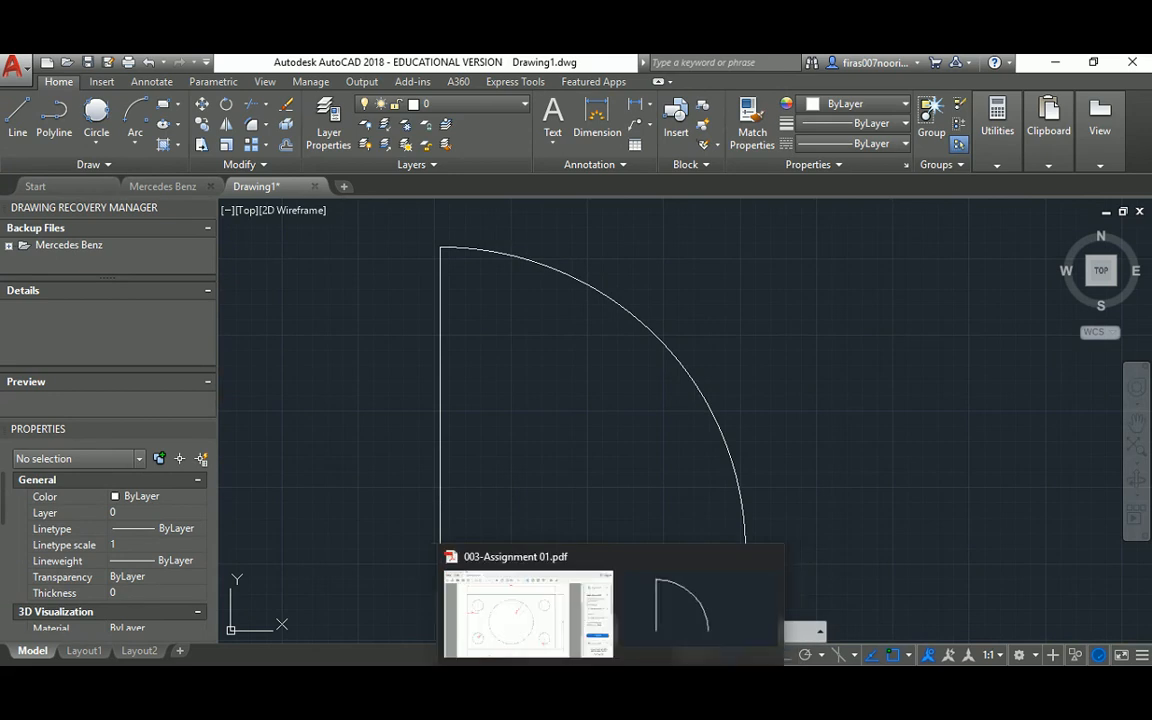
{"action": "left_click", "coordinate": [563, 615]}
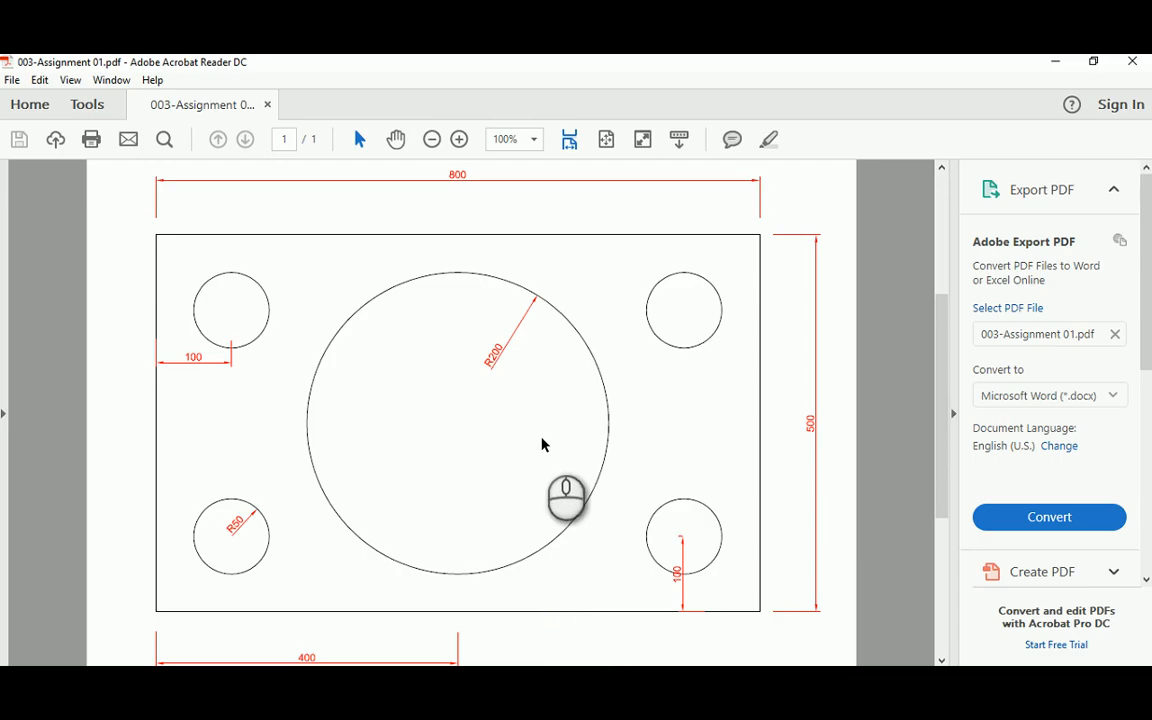
{"action": "left_click", "coordinate": [946, 381]}
{"action": "left_click_drag", "start_coordinate": [946, 381], "coordinate": [947, 383]}
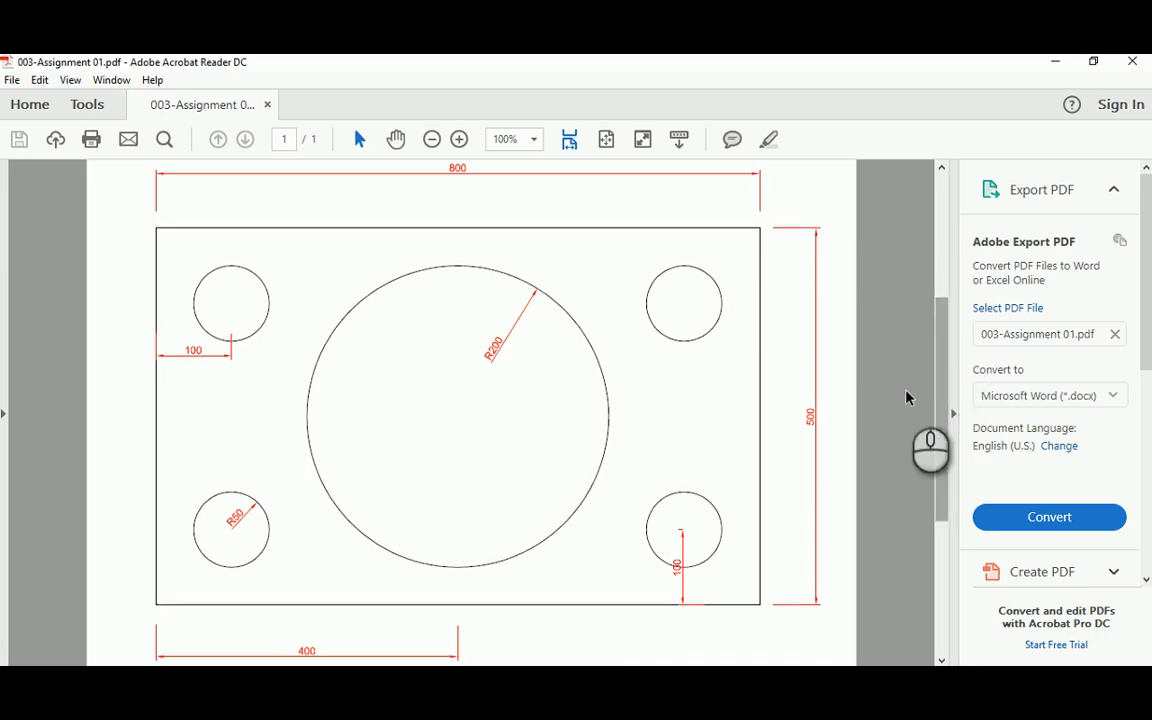
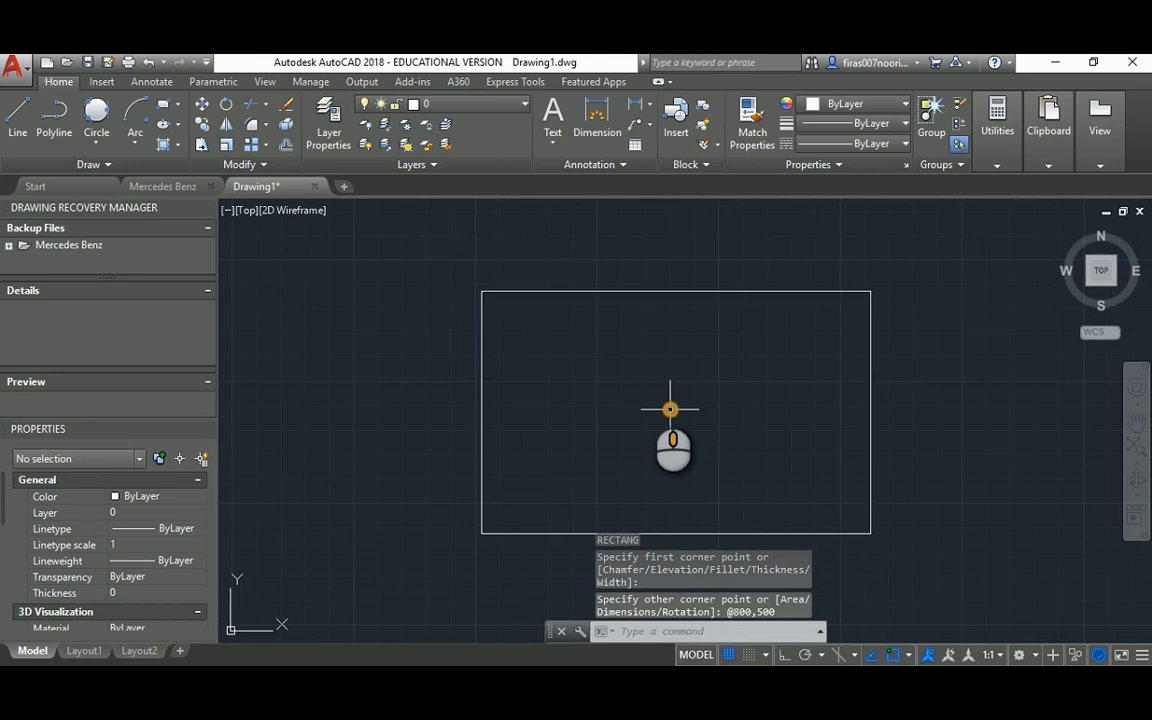
Draw a line from the rectangle's lower-left corner 400 along the bottom edge and 250 vertically upward to locate the centre.
{"action": "mouse_move", "coordinate": [671, 408]}
{"action": "middle_mouse_down"}
{"action": "mouse_move", "coordinate": [627, 388]}
{"action": "mouse_move", "coordinate": [570, 406]}
{"action": "middle_mouse_up"}
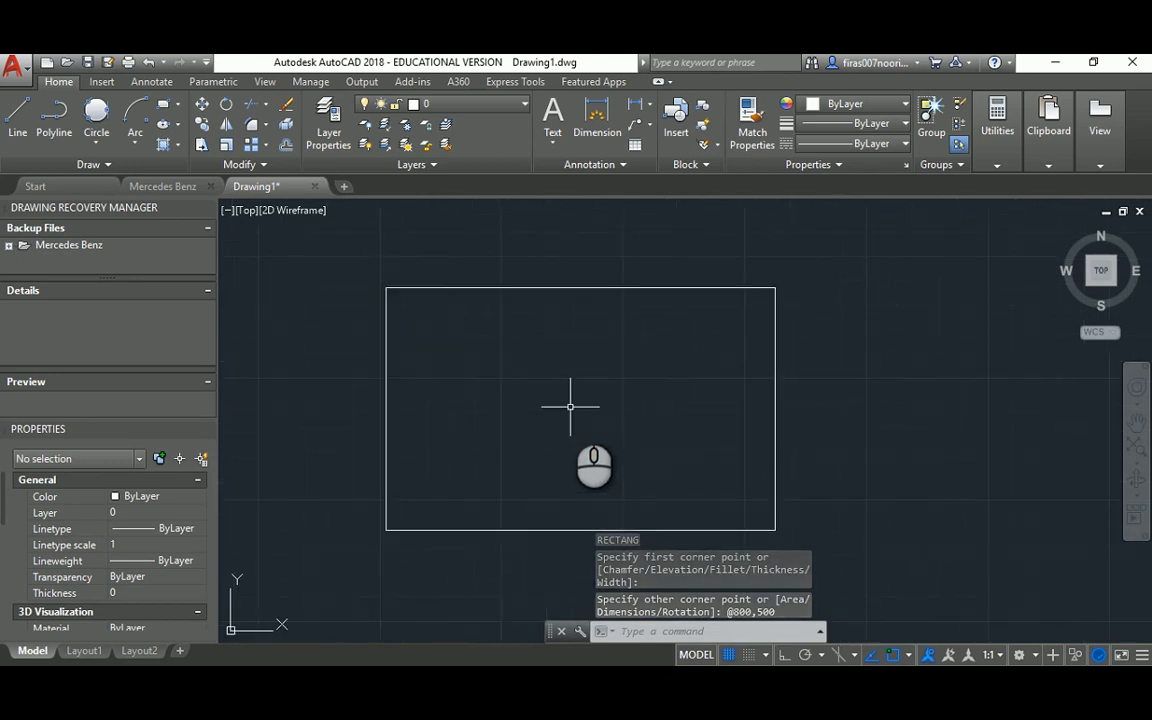
{"action": "type", "text": "l"}
{"action": "key", "text": "Return"}
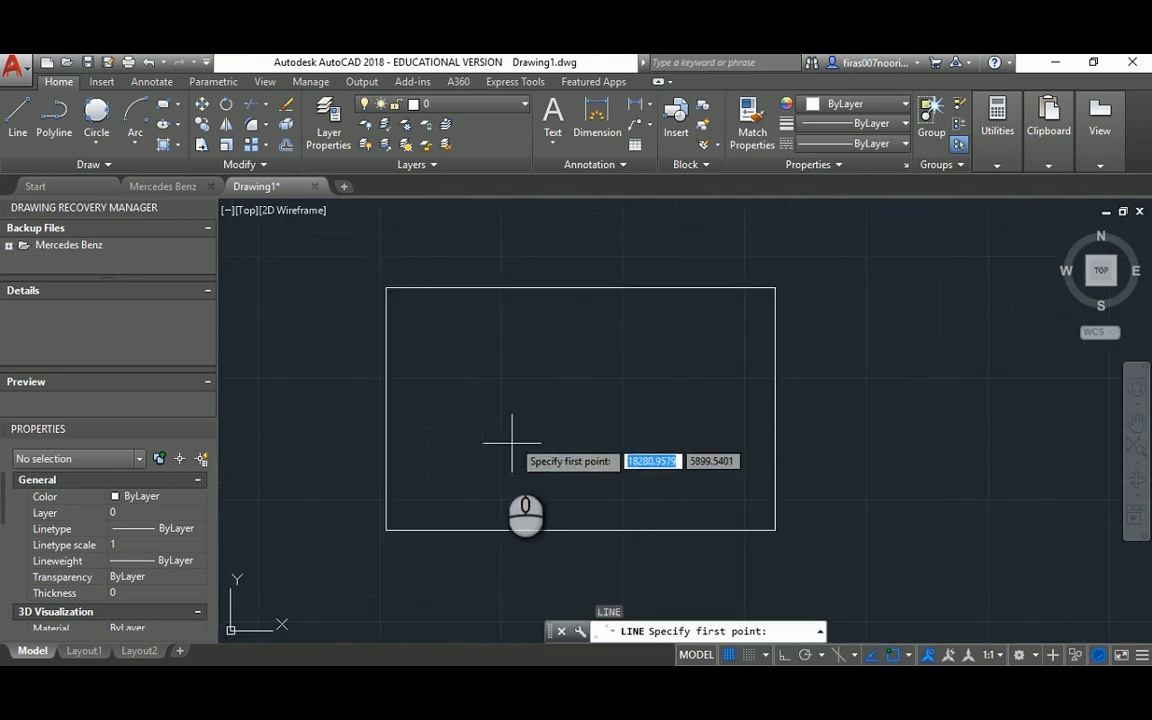
{"action": "left_click", "coordinate": [385, 531]}
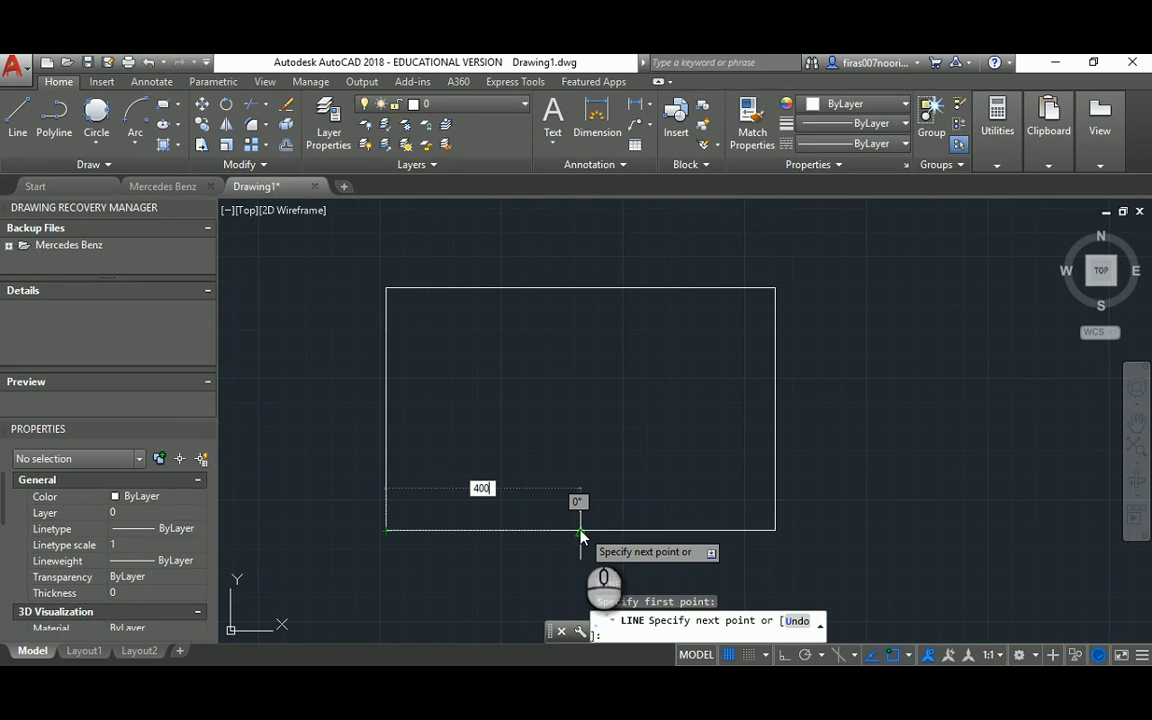
{"action": "key", "text": "Return"}
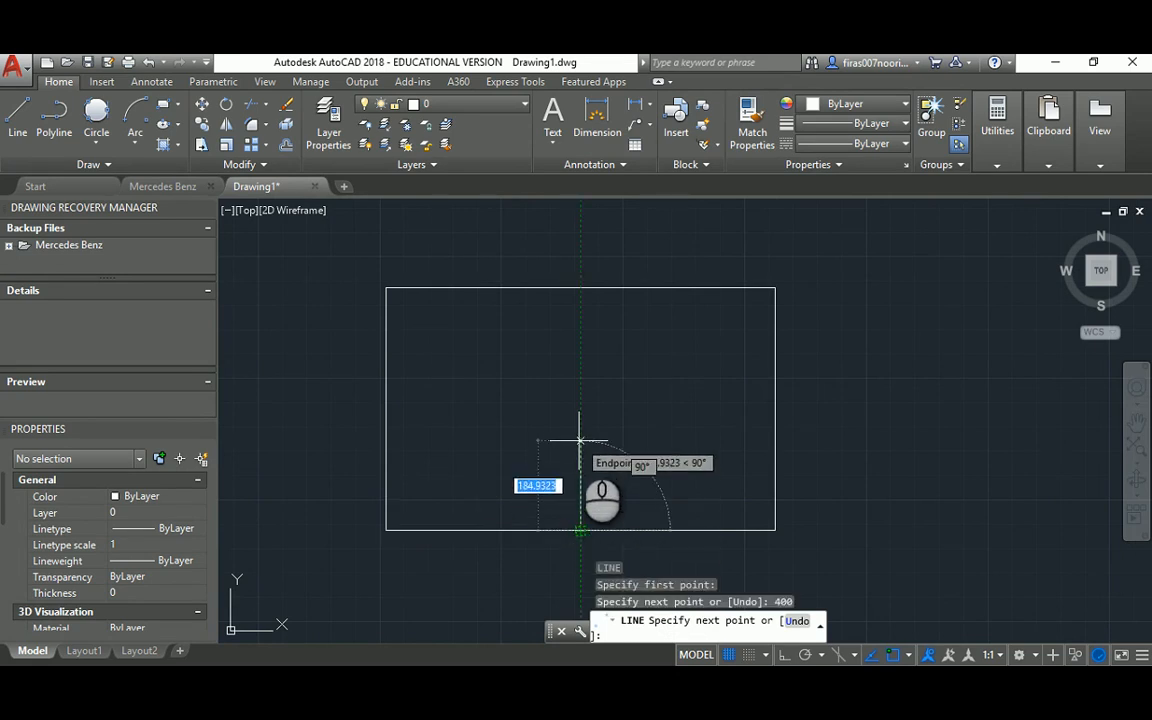
{"action": "type", "text": "250"}
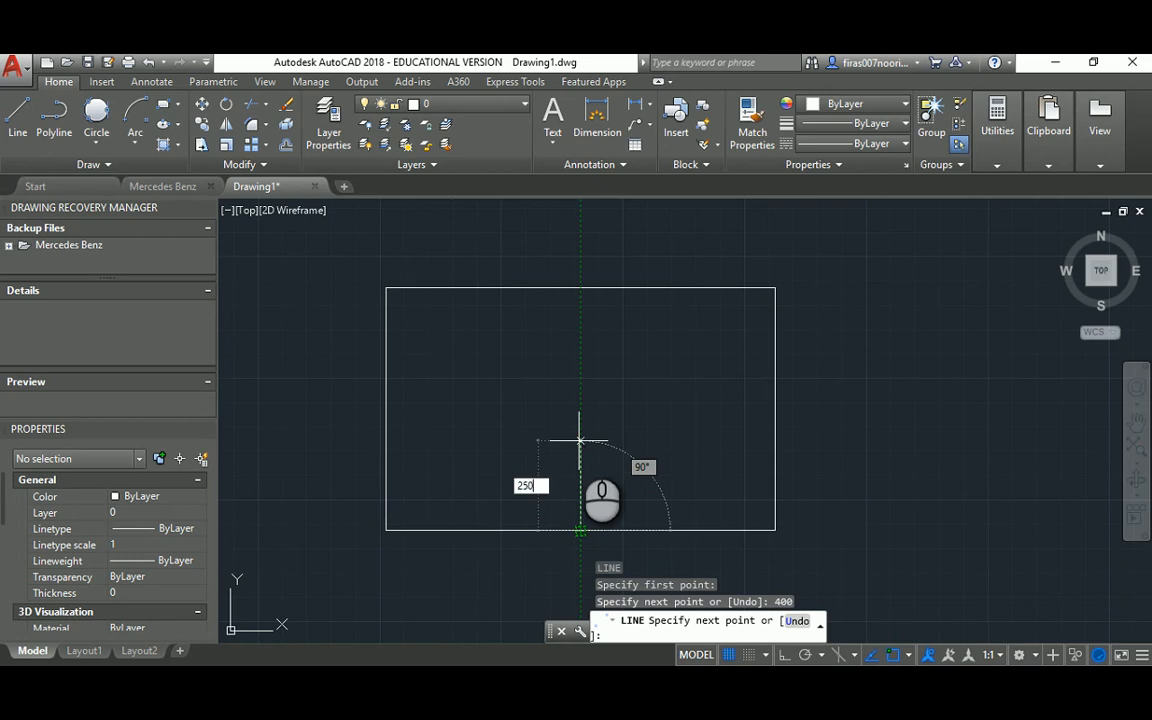
{"action": "key", "text": "Return"}
{"action": "key", "text": "Escape"}
{"action": "key", "text": "Escape"}
{"action": "key", "text": "Escape"}
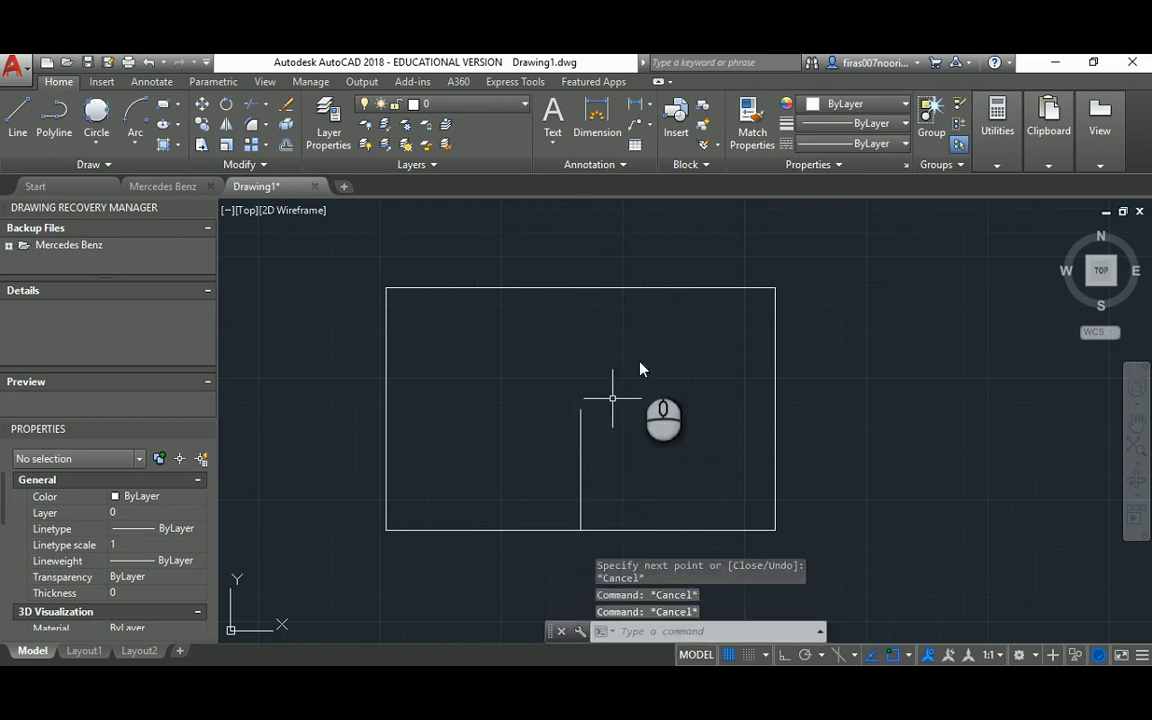
Draw a diagonal line from the rectangle's upper-right corner to its lower-left corner as a centre check and erase it.
{"action": "key", "text": "Return"}
{"action": "left_click", "coordinate": [775, 290]}
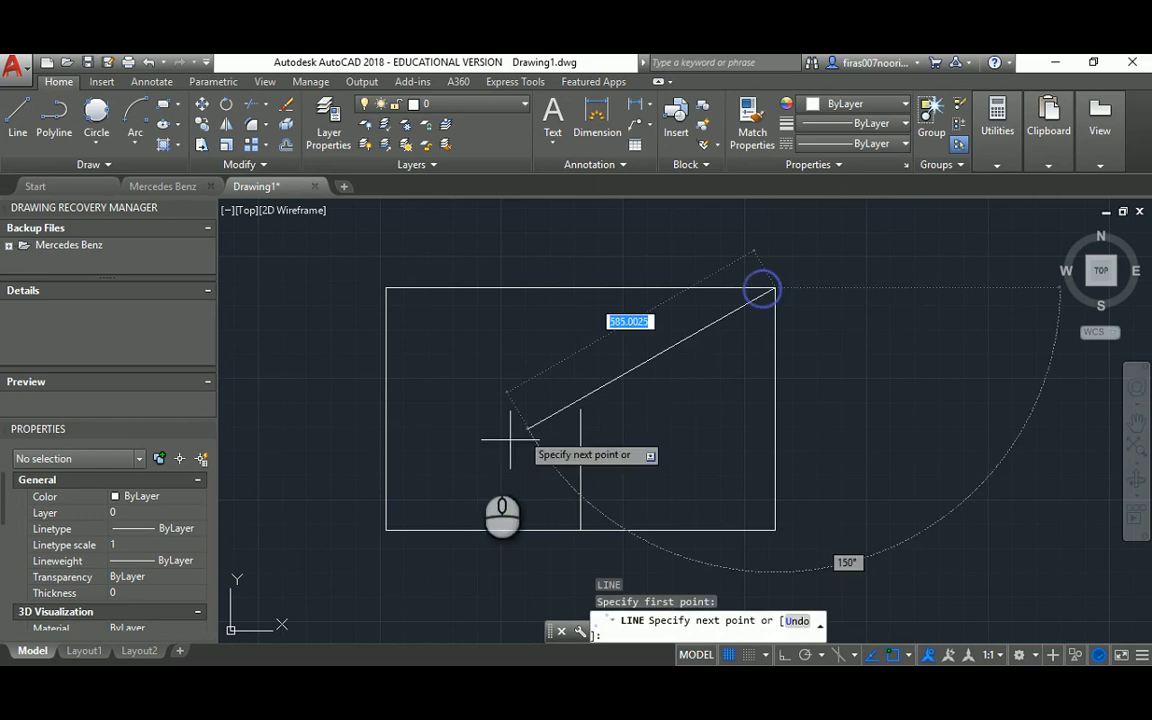
{"action": "left_click", "coordinate": [386, 529]}
{"action": "key", "text": "Escape"}
{"action": "left_click", "coordinate": [609, 391]}
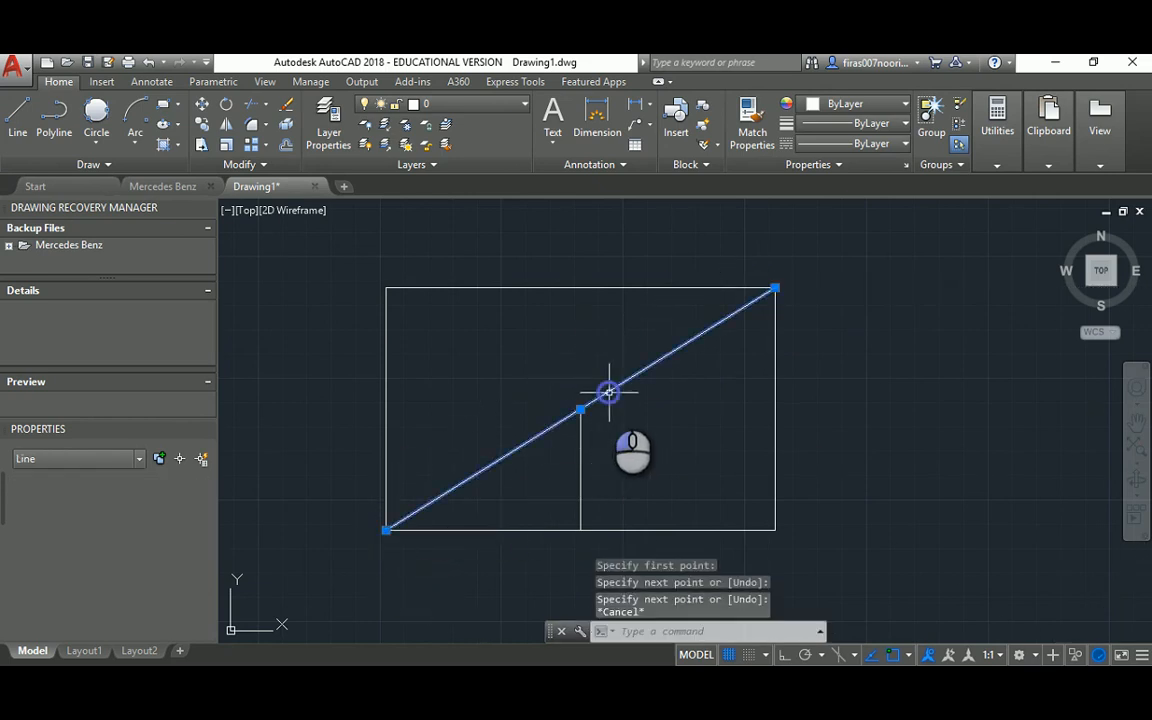
{"action": "key", "text": "Delete"}
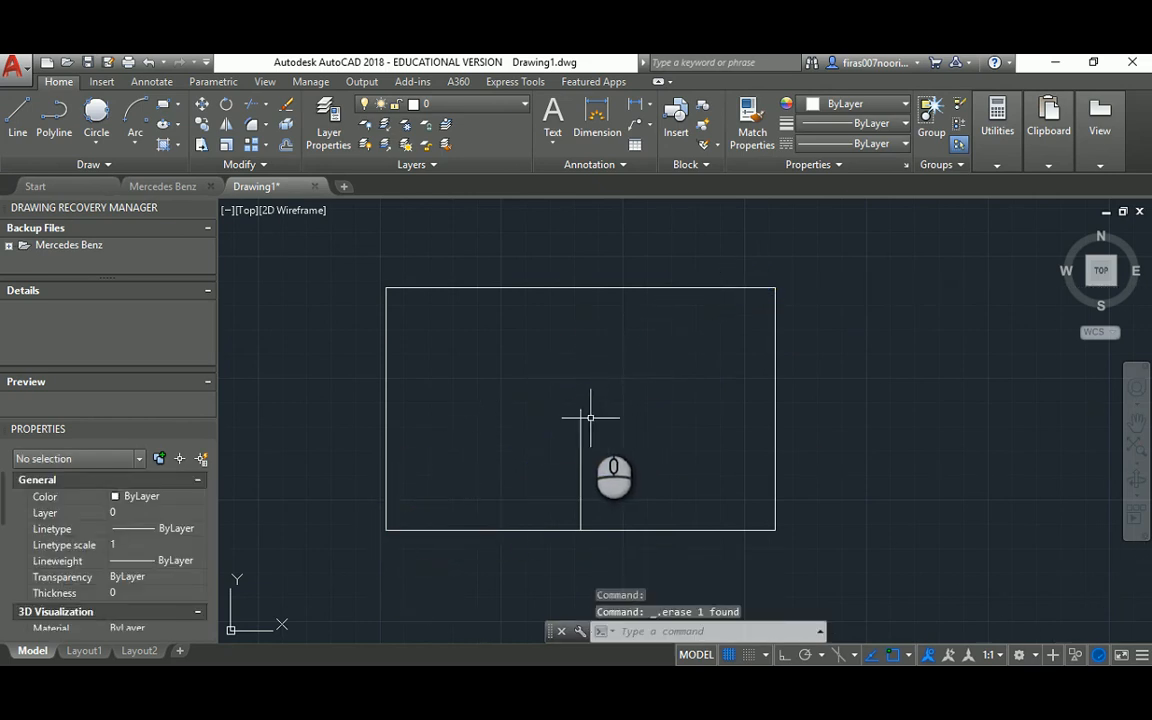
Draw a circle of radius 250 centred on the upper end of the vertical construction line.
{"action": "scroll", "coordinate": [633, 425], "scroll_direction": "up", "scroll_amount": 2}
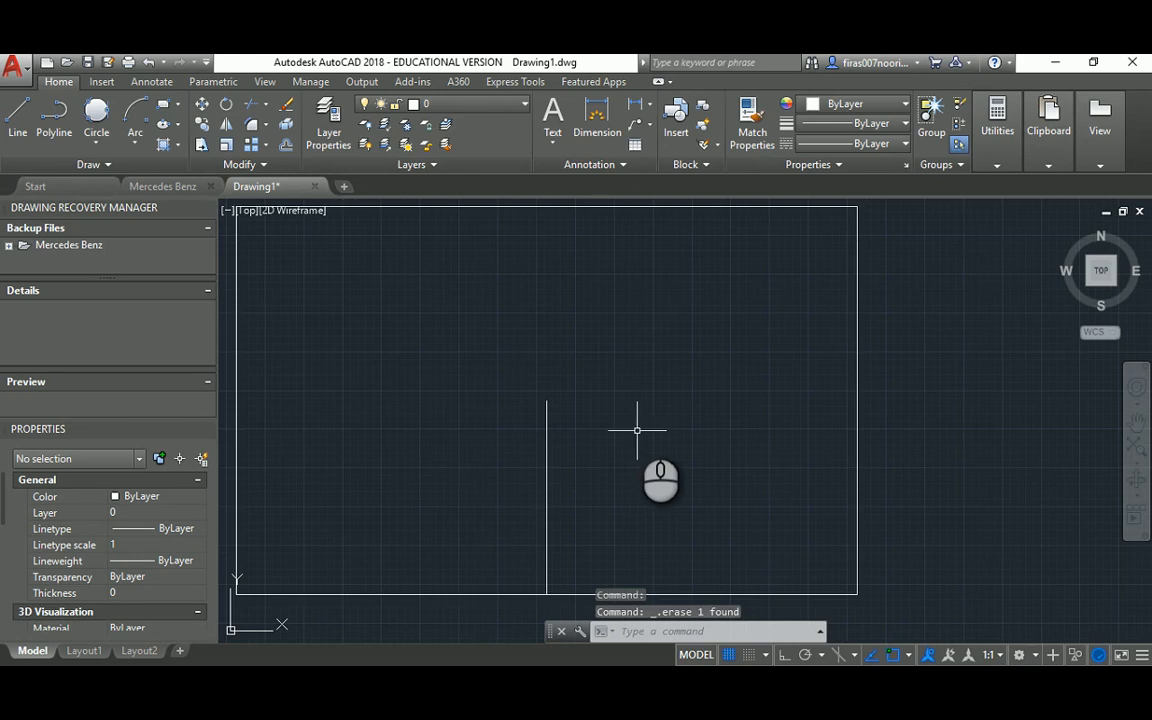
{"action": "scroll", "coordinate": [620, 378], "scroll_direction": "down", "scroll_amount": 2}
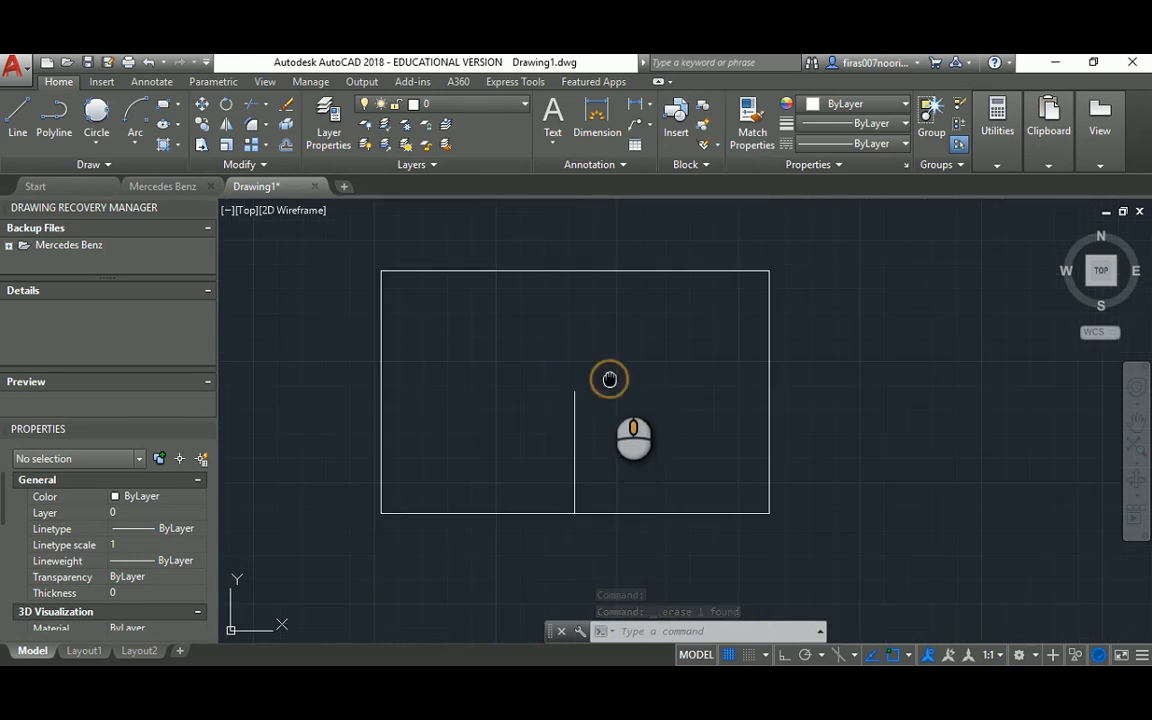
{"action": "middle_click_drag", "start_coordinate": [609, 379], "coordinate": [594, 386]}
{"action": "type", "text": "c"}
{"action": "key", "text": "Return"}
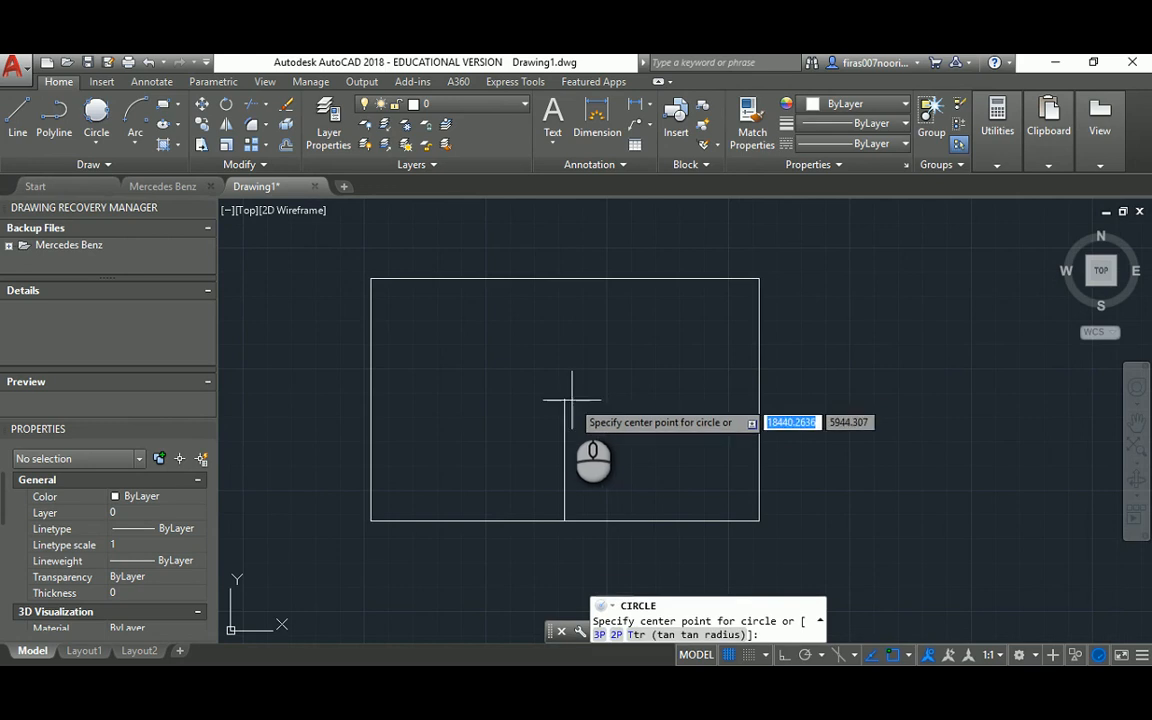
{"action": "left_click", "coordinate": [565, 399]}
{"action": "type", "text": "250"}
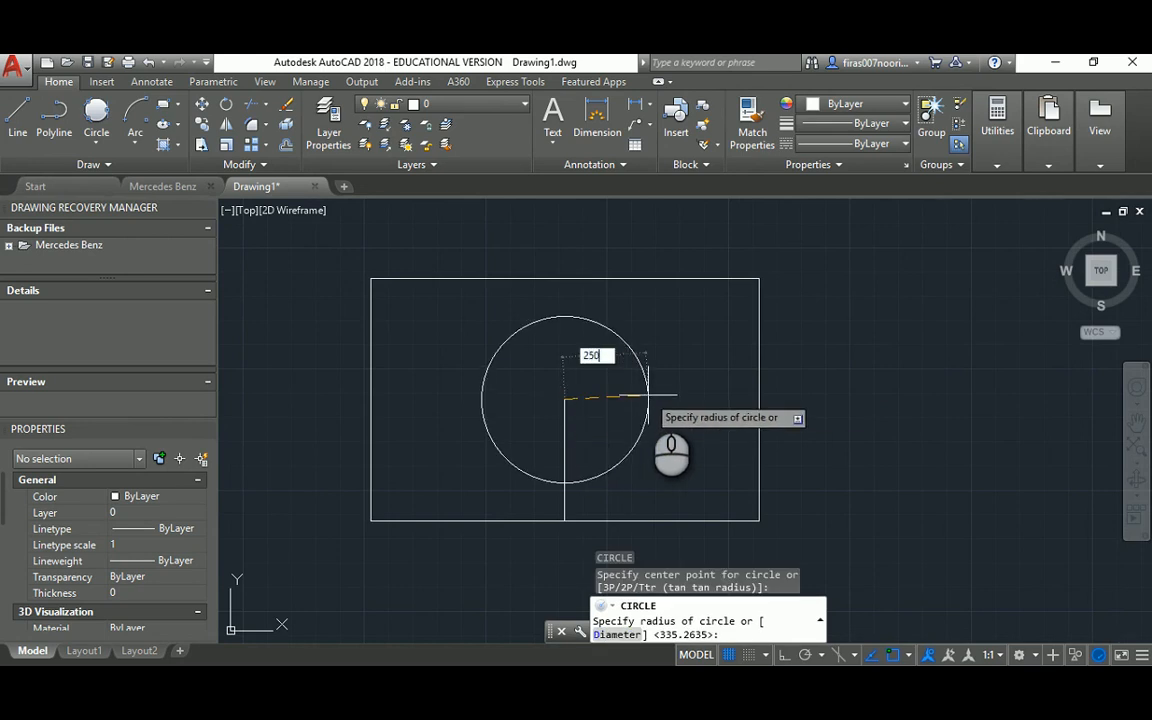
{"action": "key", "text": "Return"}
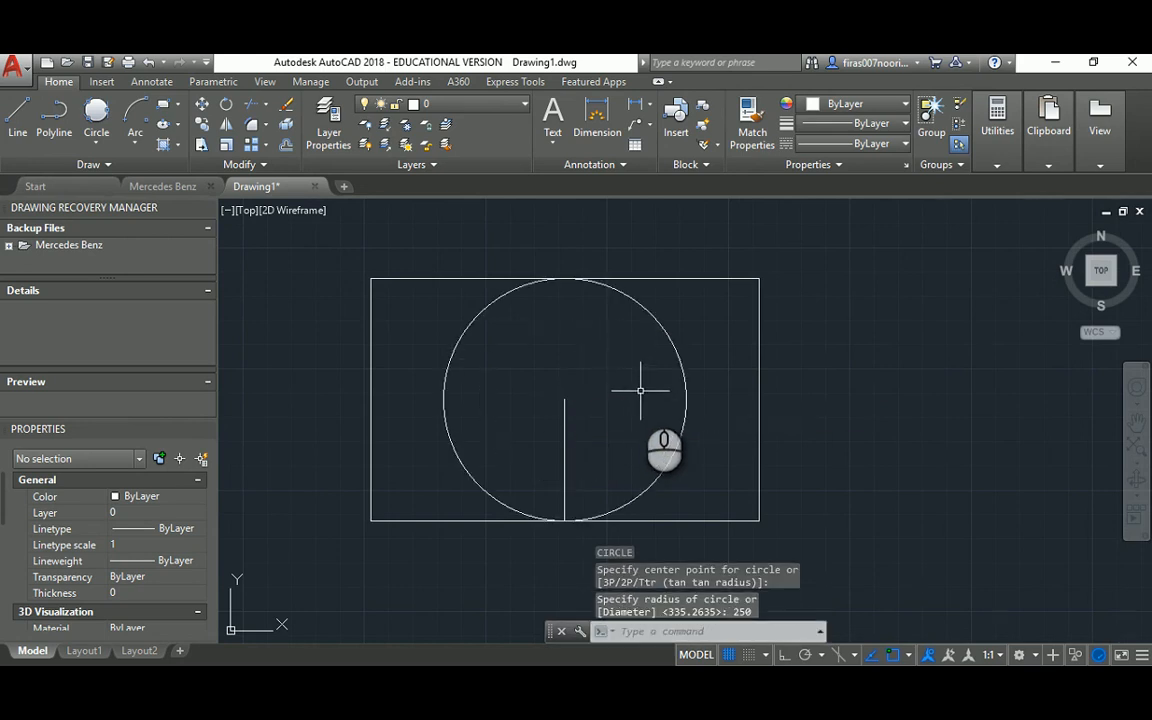
Check the large circle's radius in the assignment PDF, return to AutoCAD and erase the 250-radius circle.
{"action": "left_click", "coordinate": [583, 678]}
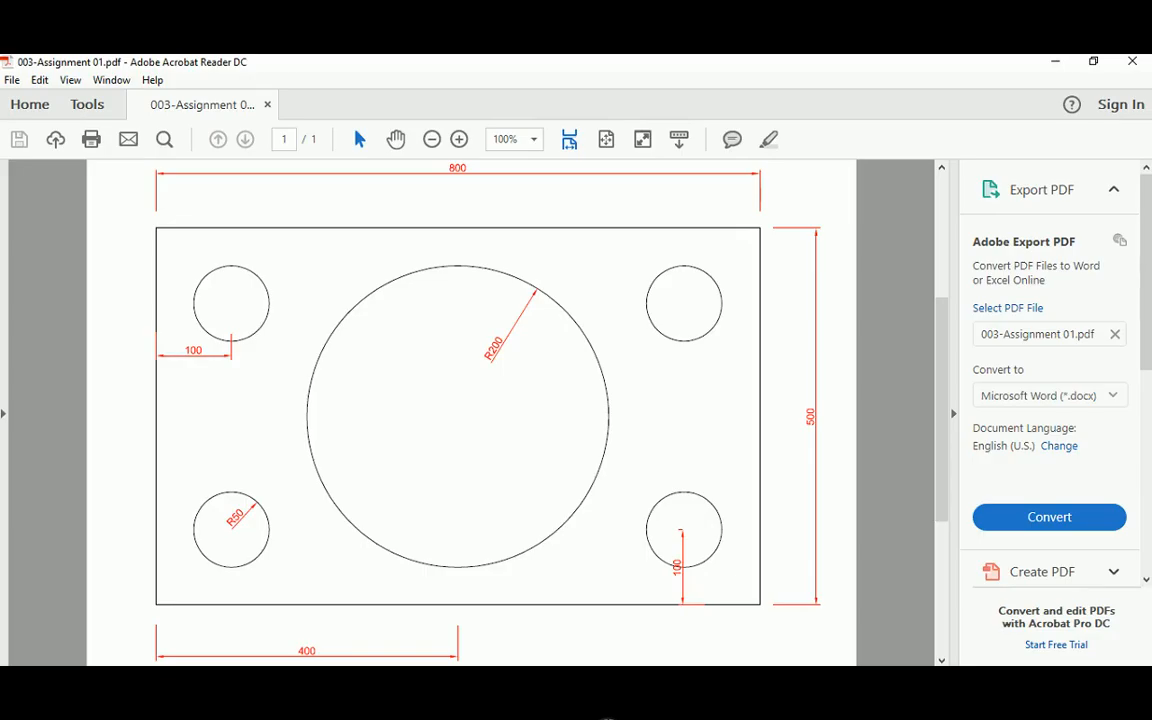
{"action": "left_click", "coordinate": [583, 678]}
{"action": "left_click", "coordinate": [694, 332]}
{"action": "left_click", "coordinate": [644, 360]}
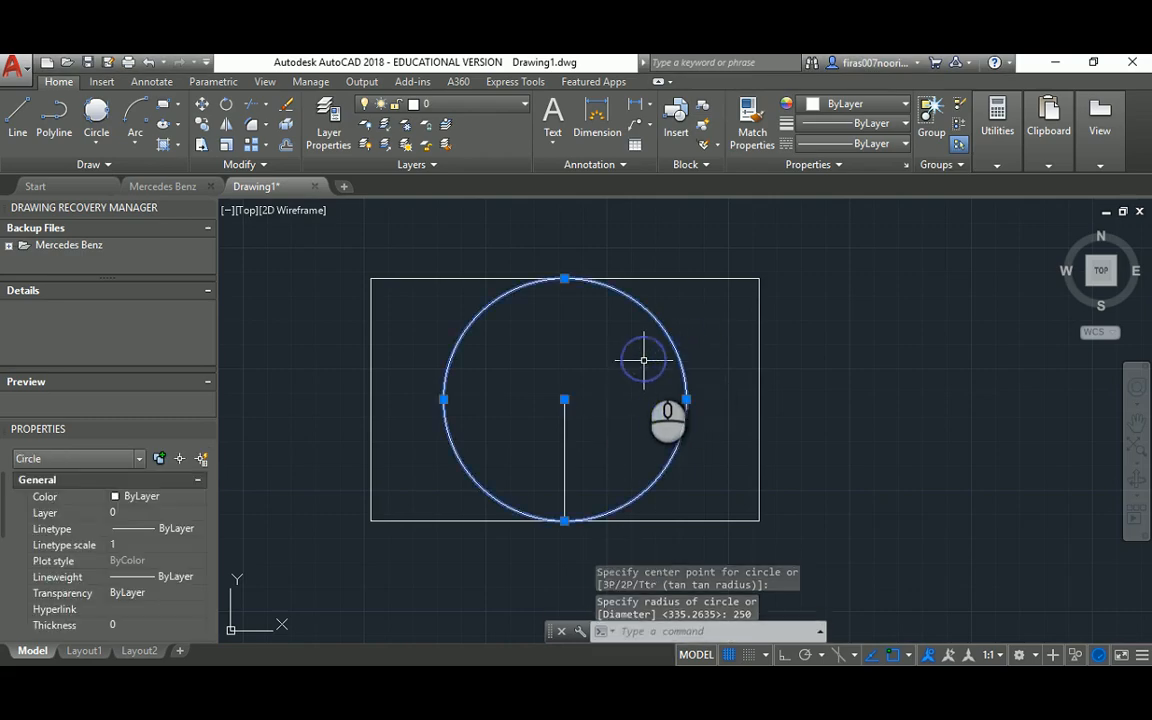
{"action": "key", "text": "Delete"}
Draw a circle of radius 200 centred on the upper end of the tall vertical construction line.
{"action": "type", "text": "c"}
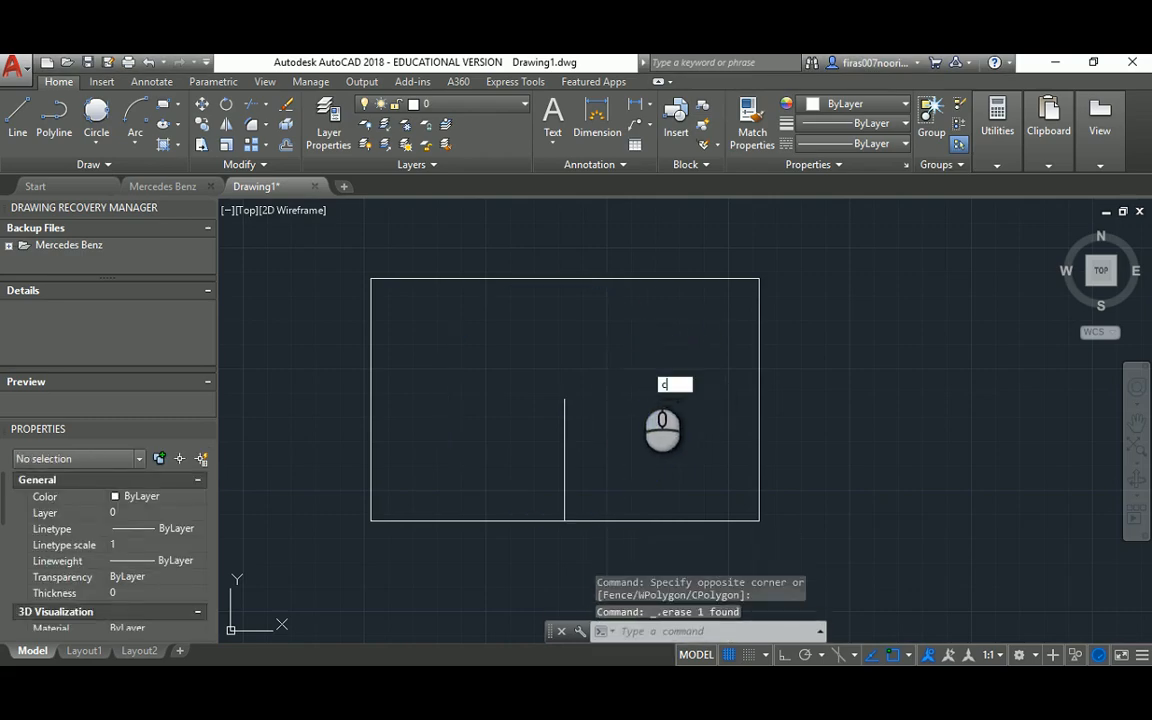
{"action": "key", "text": "Return"}
{"action": "left_click", "coordinate": [565, 399]}
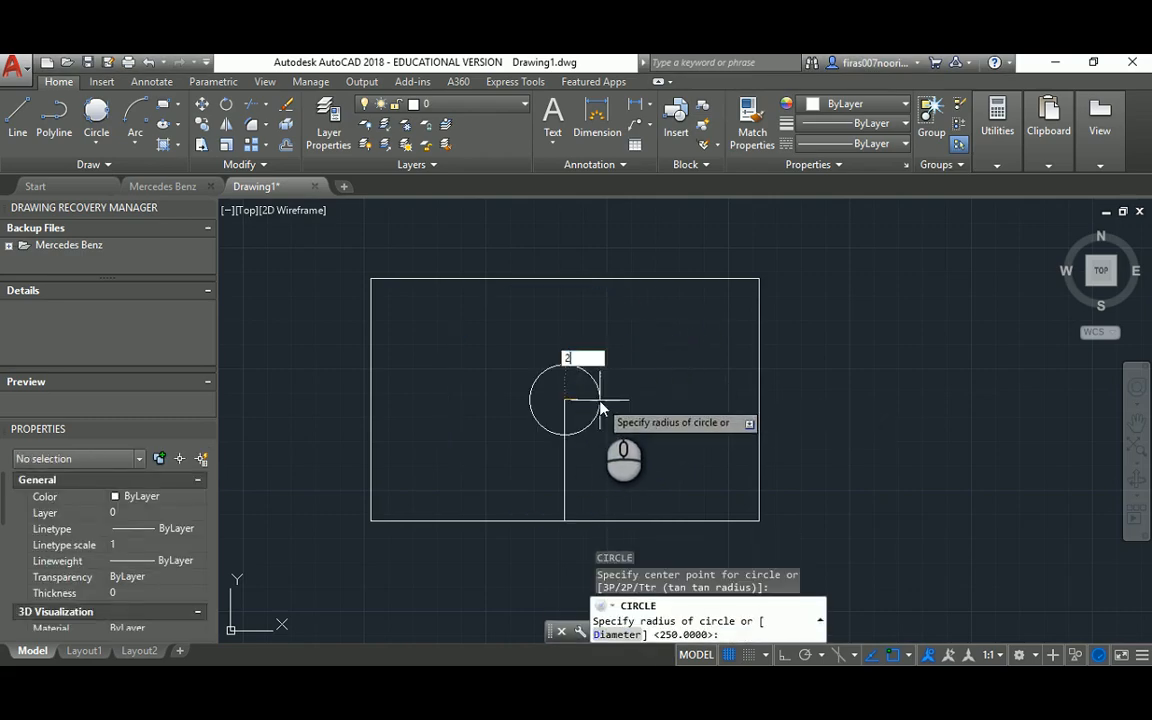
{"action": "type", "text": "200"}
{"action": "key", "text": "Return"}
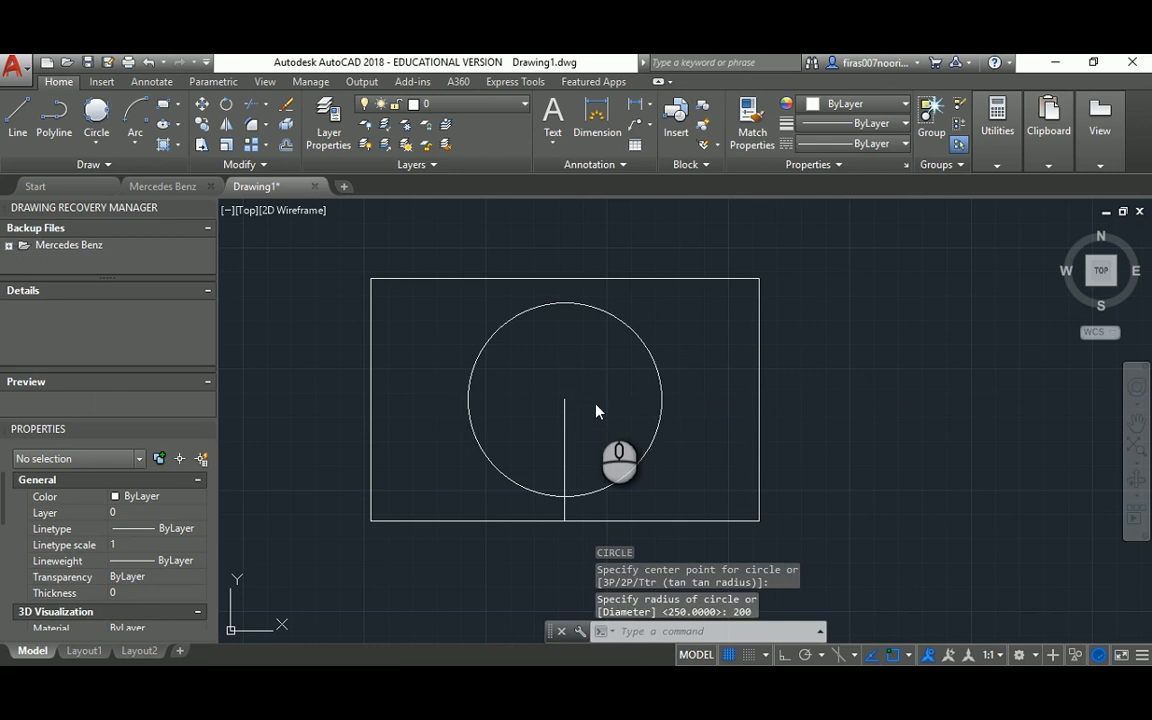
Check the small circles' offsets in the assignment PDF and, back in AutoCAD, draw a line from the lower-left corner 100 right and 100 up with Ortho on.
{"action": "key", "text": "alt+Tab"}
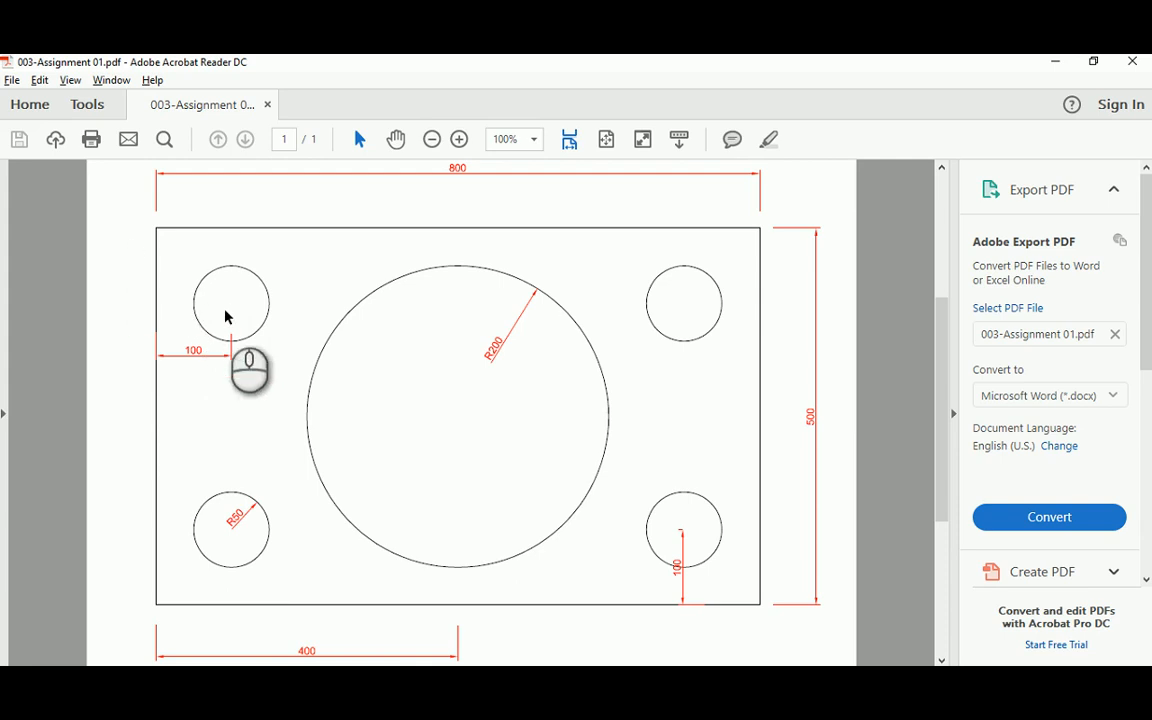
{"action": "key", "text": "alt+Tab"}
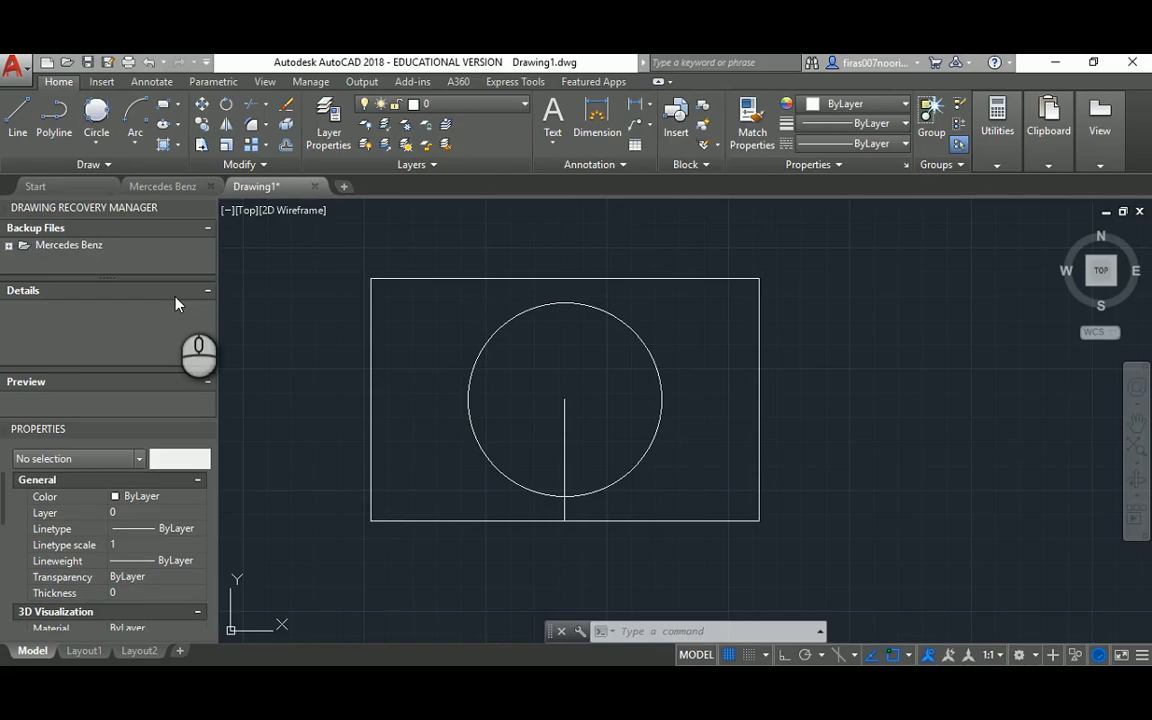
{"action": "type", "text": "l"}
{"action": "key", "text": "Return"}
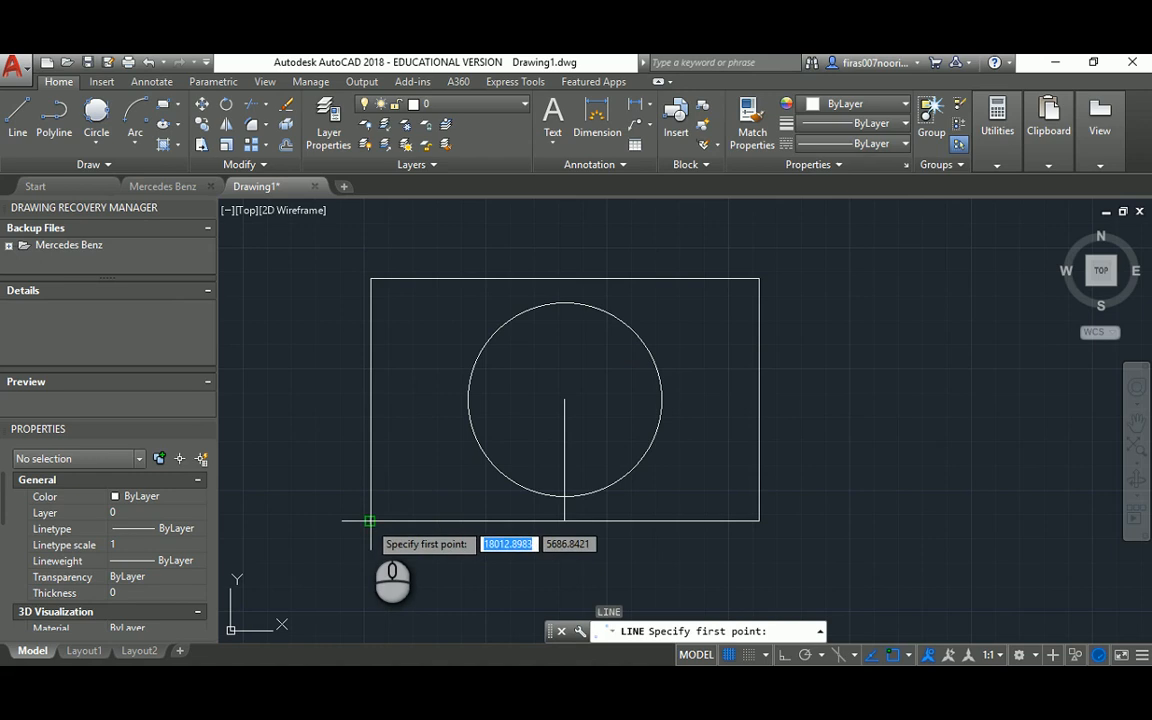
{"action": "left_click", "coordinate": [370, 521]}
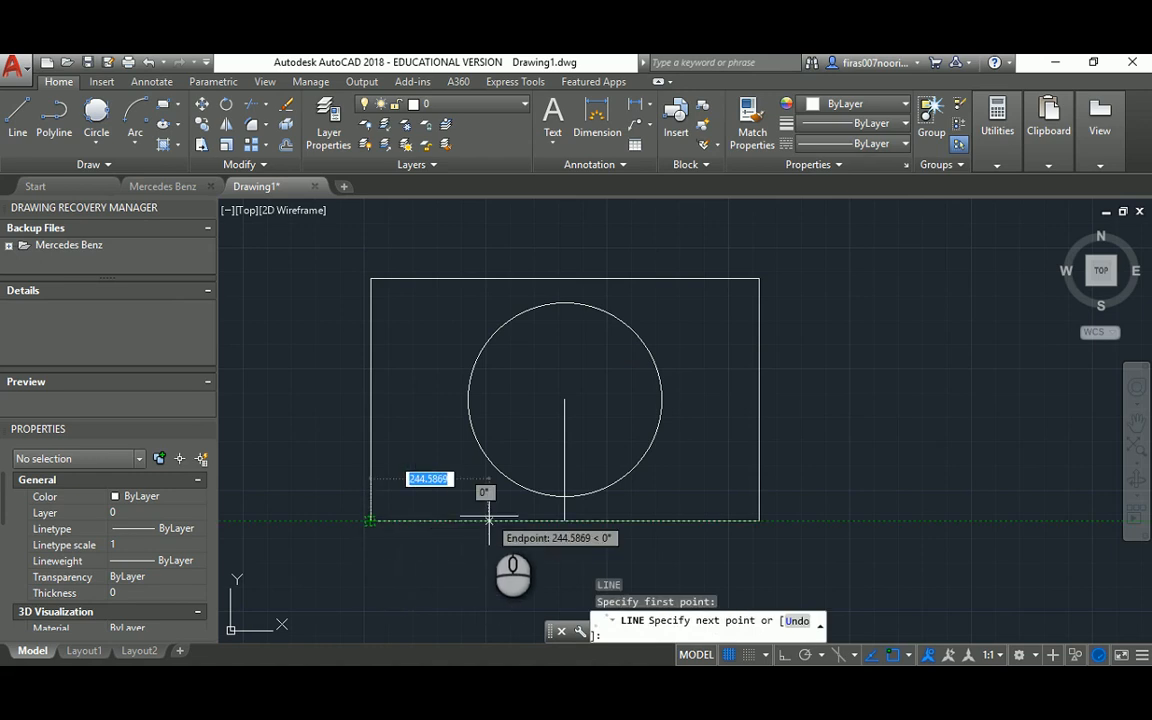
{"action": "type", "text": "1"}
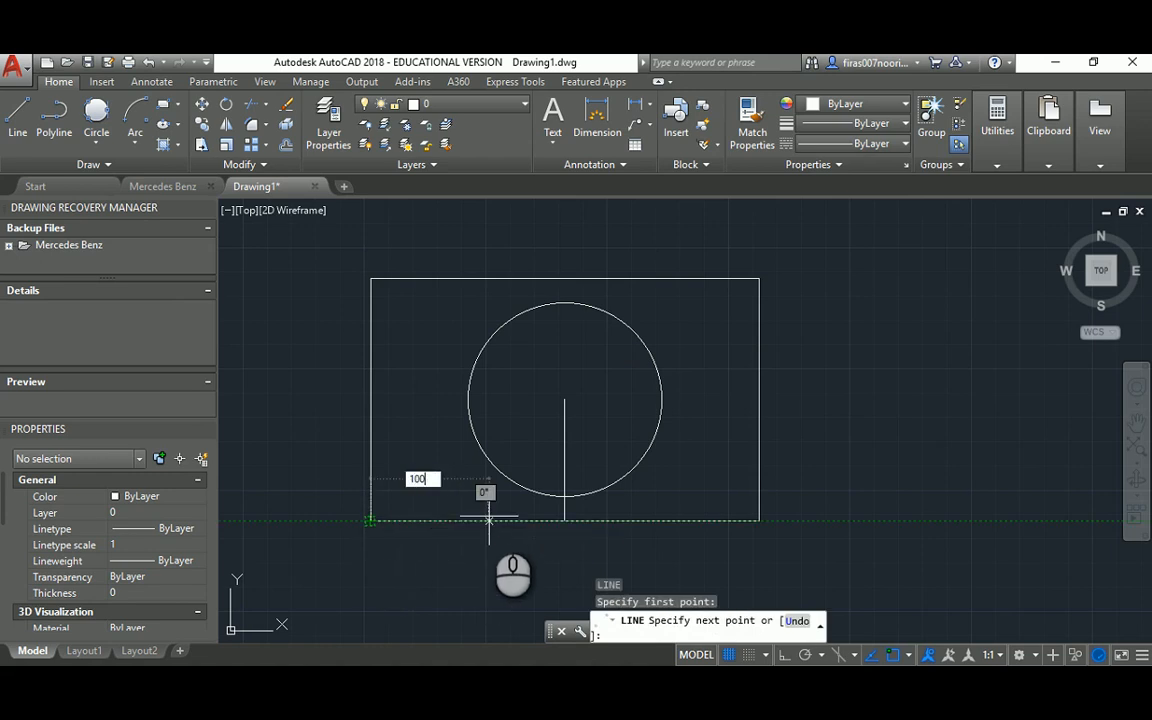
{"action": "type", "text": "00"}
{"action": "key", "text": "Return"}
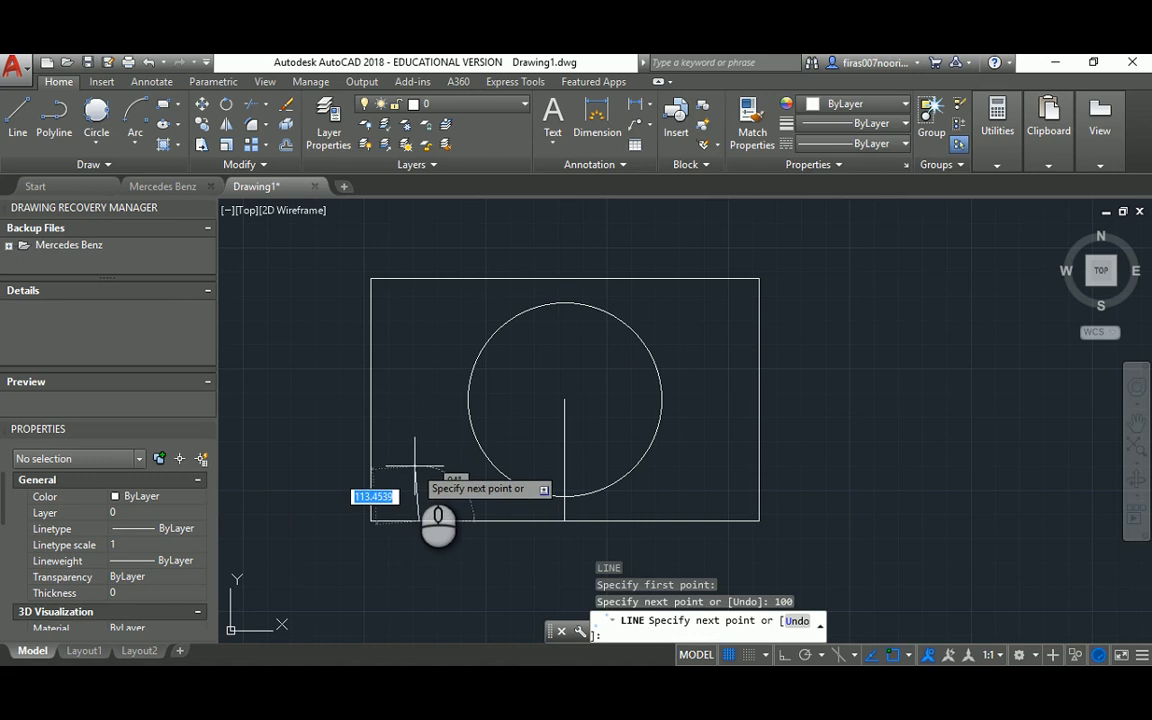
{"action": "key", "text": "F8"}
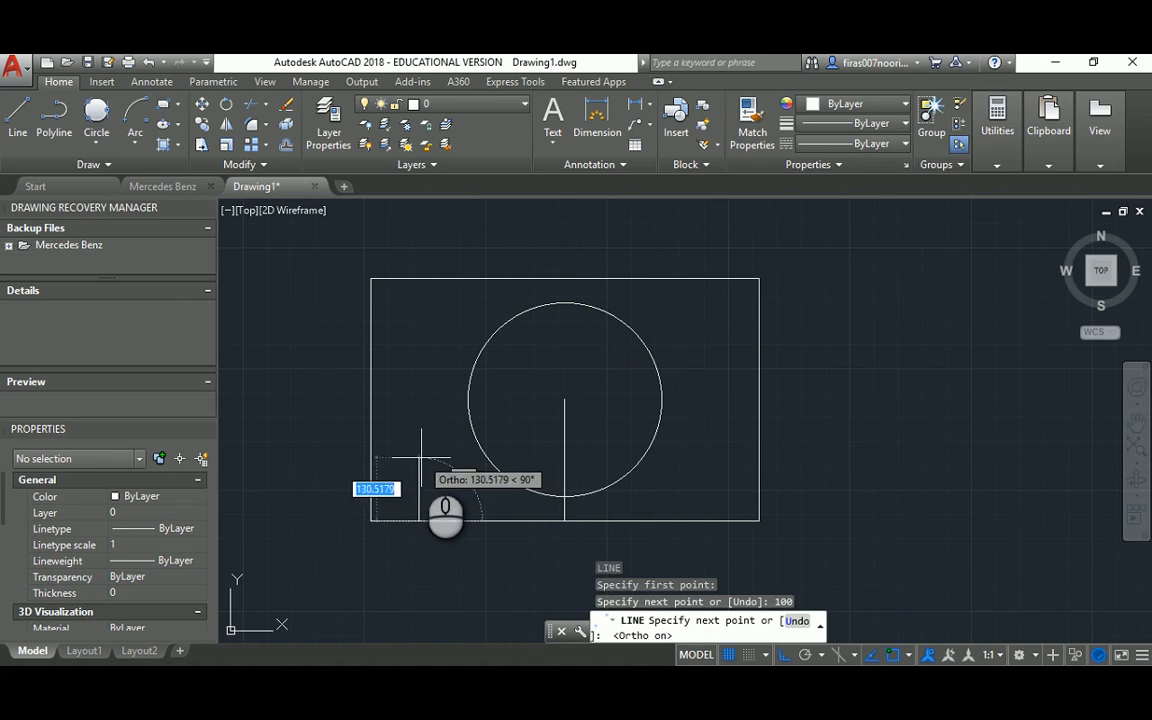
{"action": "type", "text": "1"}
{"action": "key", "text": "Escape"}
{"action": "key", "text": "Escape"}
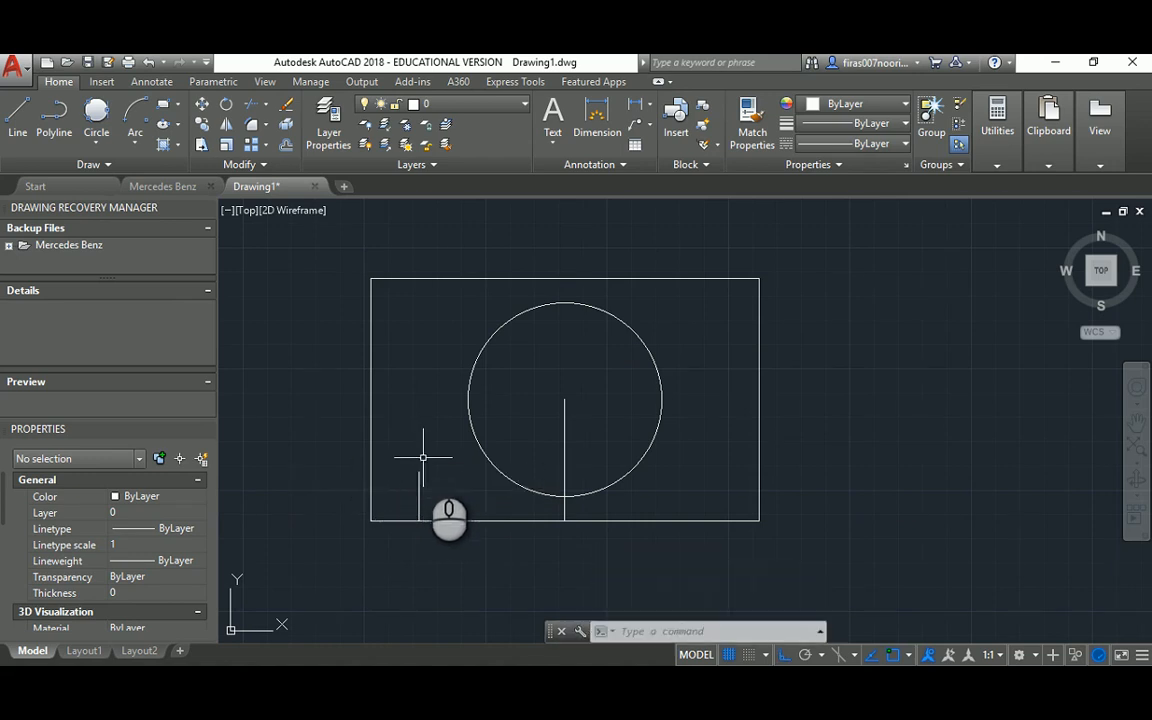
Draw a circle of radius 50 centred on the upper end of the lower-left construction line.
{"action": "type", "text": "c"}
{"action": "key", "text": "Return"}
{"action": "left_click", "coordinate": [417, 473]}
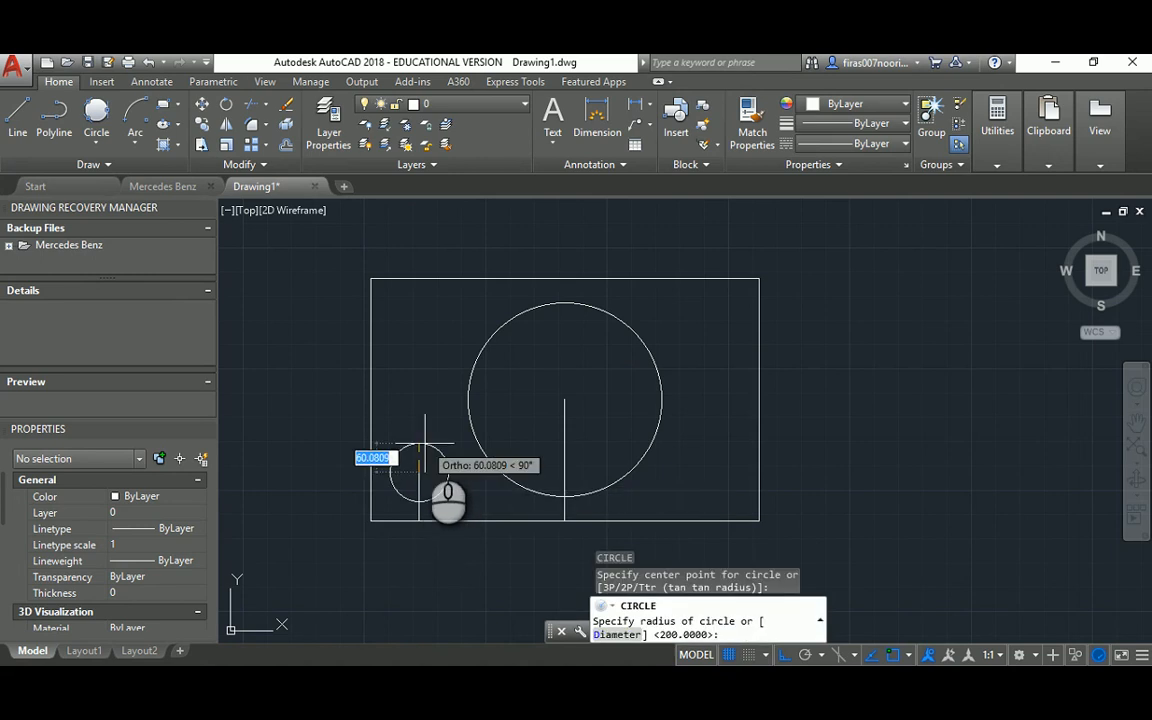
{"action": "key", "text": "Return"}
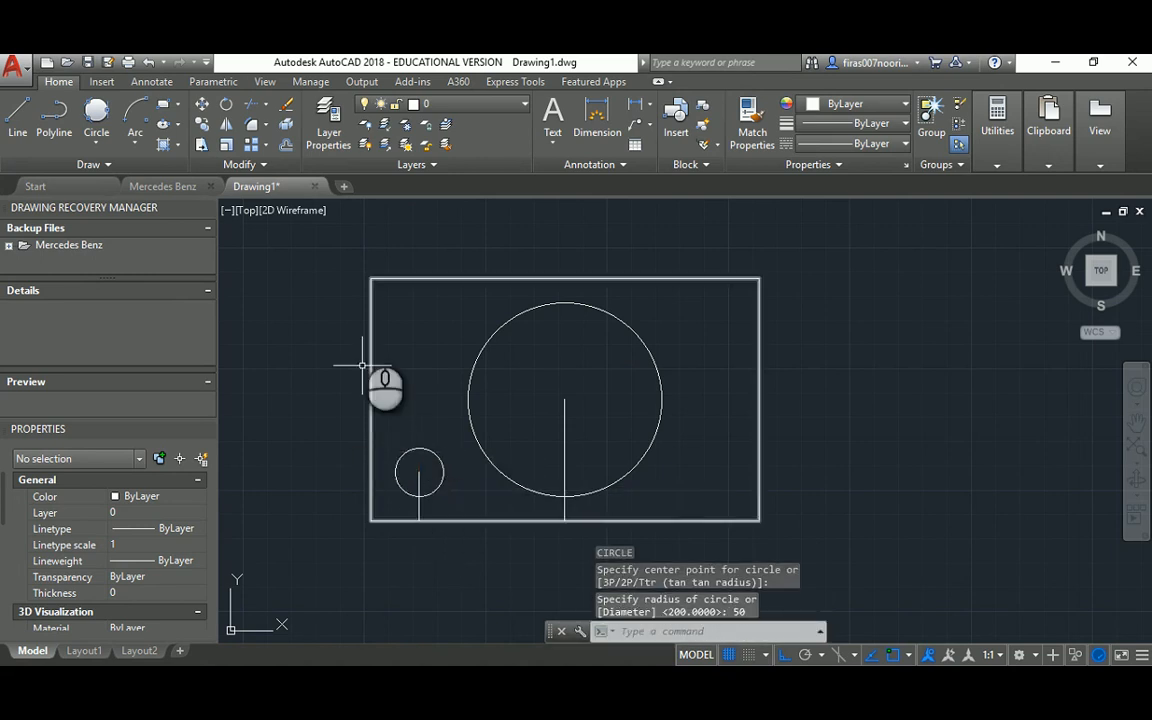
{"action": "key", "text": "Return"}
{"action": "left_click", "coordinate": [371, 280]}
{"action": "key", "text": "Escape"}
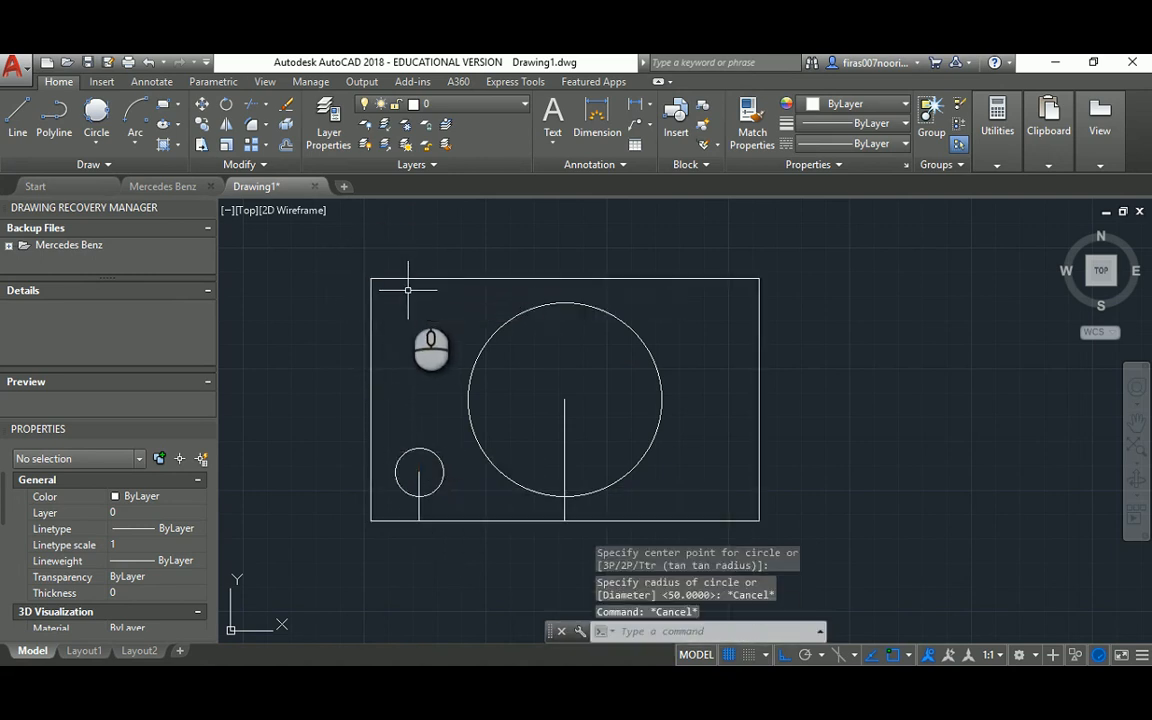
Draw a line from the rectangle's upper-left corner 100 along the top edge and 100 vertically downward.
{"action": "type", "text": "l"}
{"action": "key", "text": "Return"}
{"action": "left_click", "coordinate": [371, 279]}
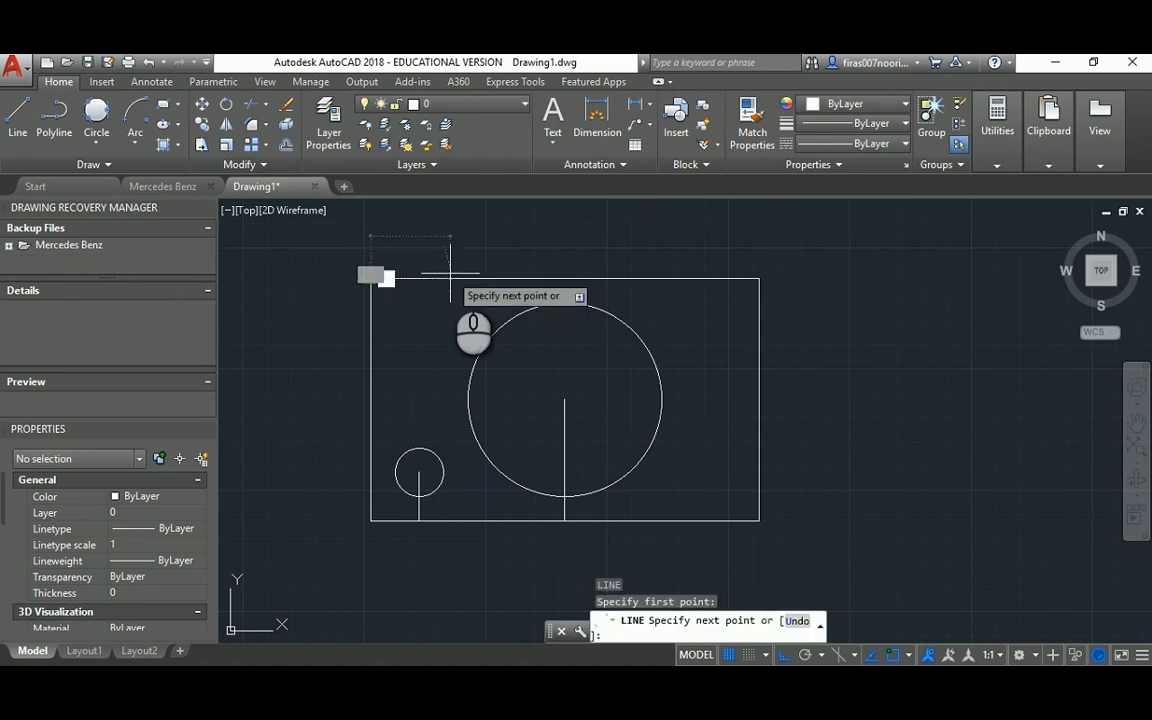
{"action": "type", "text": "100"}
{"action": "key", "text": "Return"}
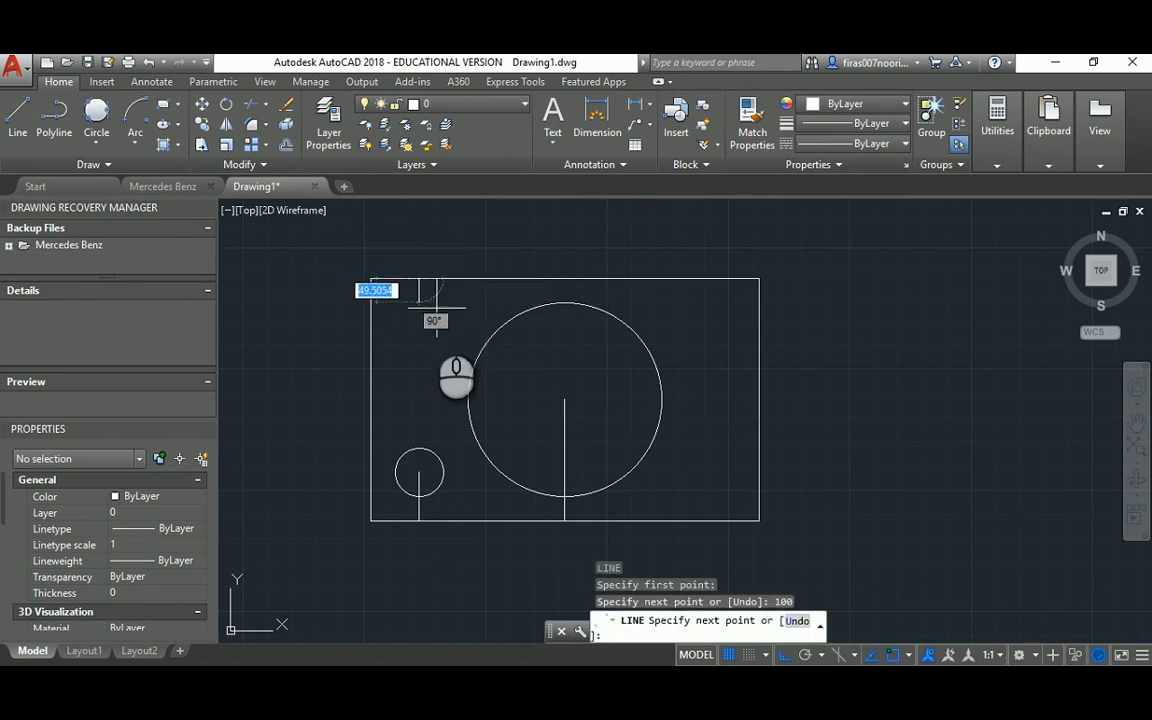
{"action": "type", "text": "100"}
{"action": "key", "text": "Return"}
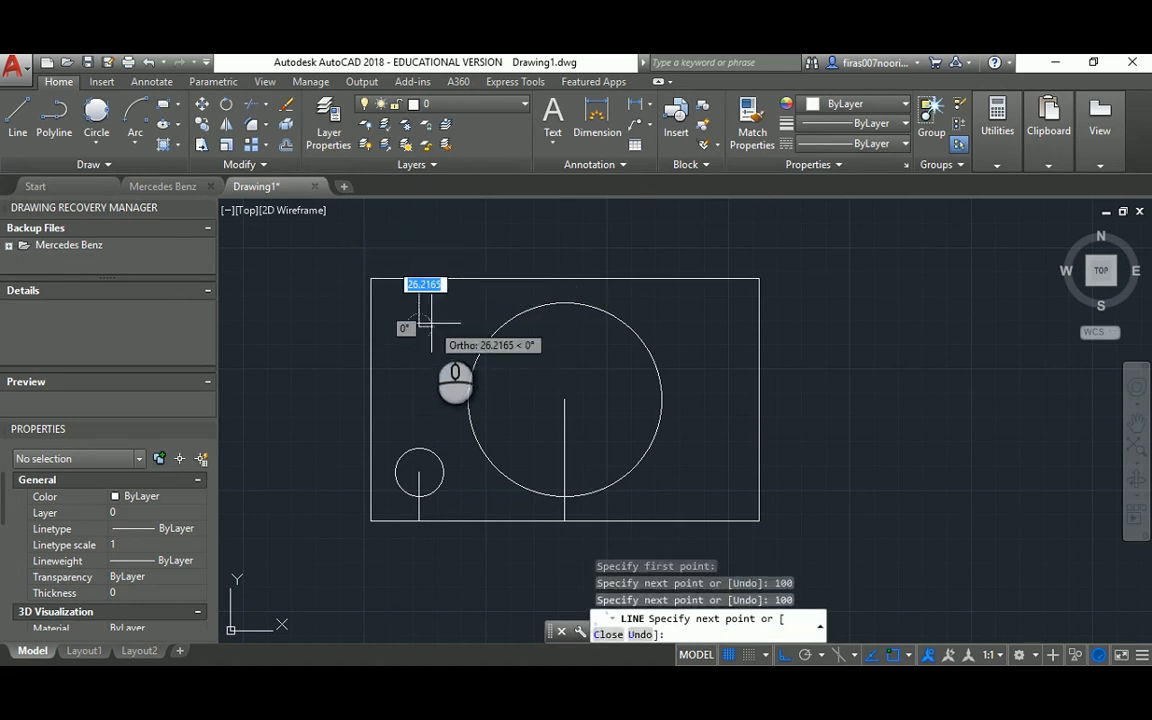
{"action": "key", "text": "Escape"}
Draw a circle of radius 50 centred on the lower end of the upper-left construction line.
{"action": "type", "text": "c"}
{"action": "key", "text": "Return"}
{"action": "left_click", "coordinate": [419, 326]}
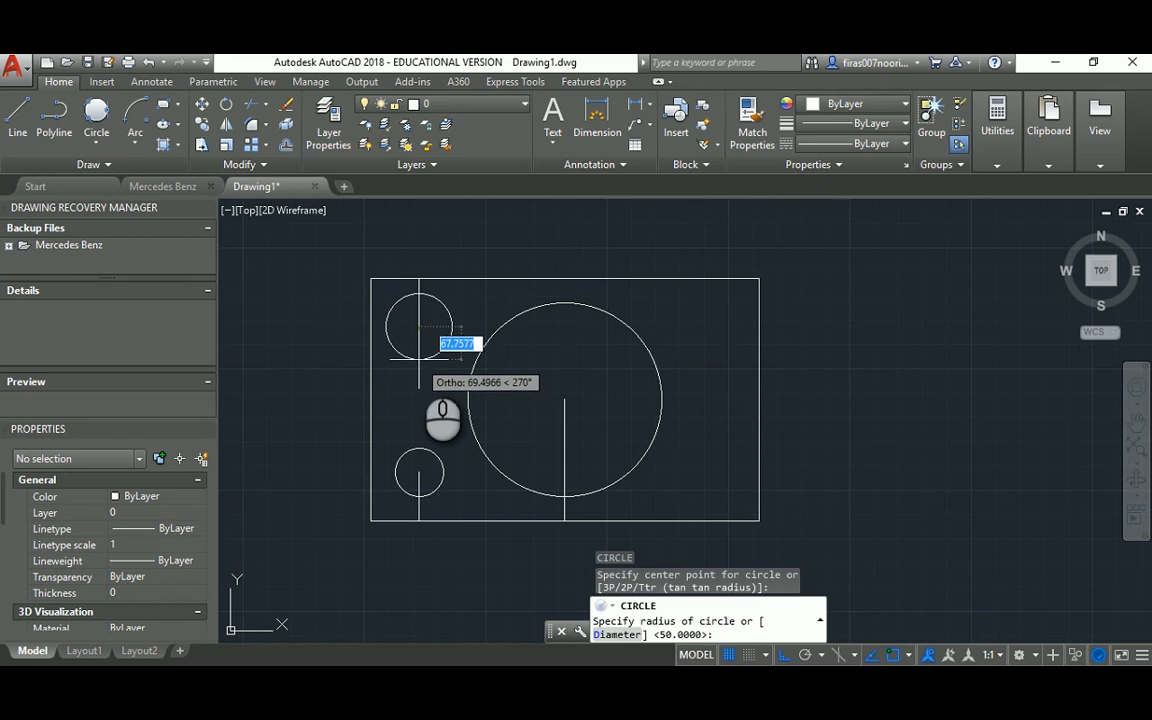
{"action": "type", "text": "50"}
{"action": "key", "text": "Return"}
{"action": "key", "text": "Return"}
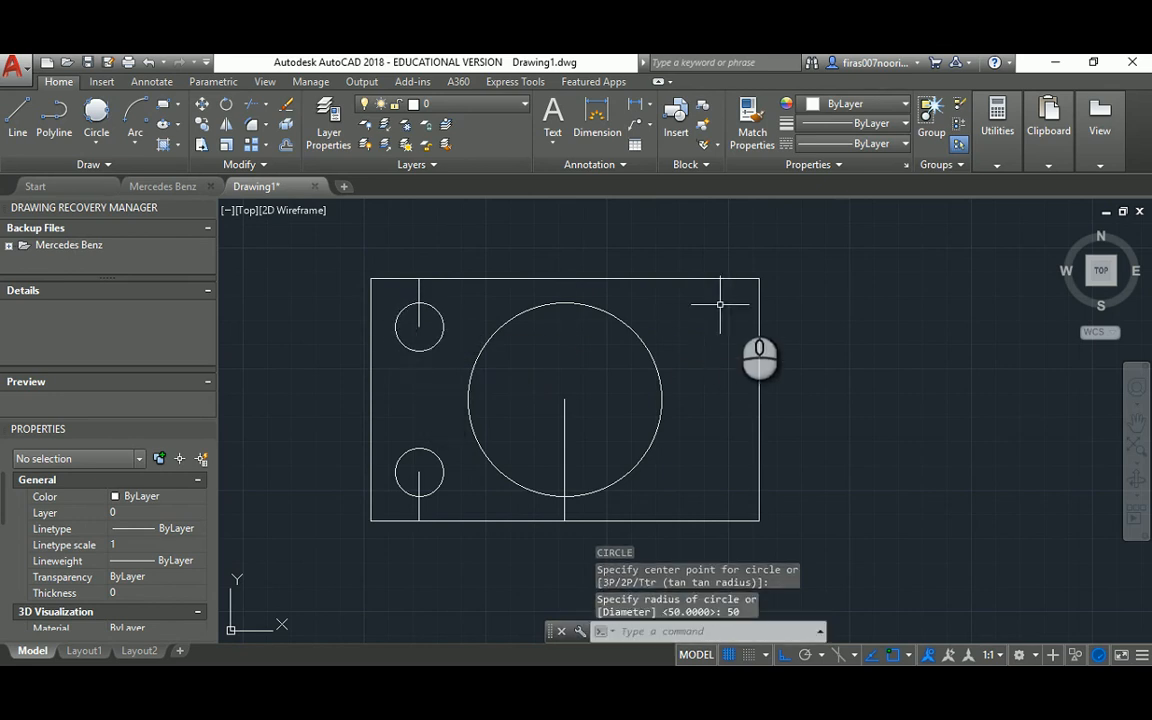
{"action": "left_click", "coordinate": [759, 279]}
{"action": "key", "text": "Escape"}
Draw a line from the rectangle's upper-right corner 100 leftward along the top edge and 100 vertically downward.
{"action": "type", "text": "l"}
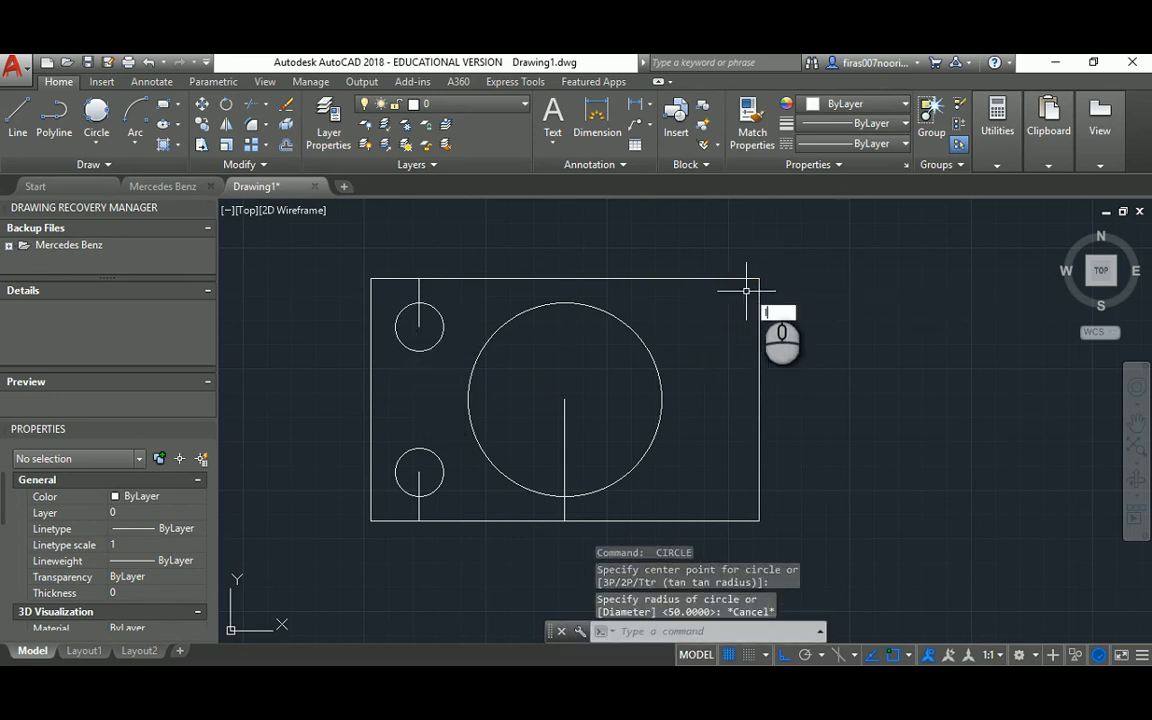
{"action": "key", "text": "Return"}
{"action": "left_click", "coordinate": [759, 279]}
{"action": "type", "text": "10"}
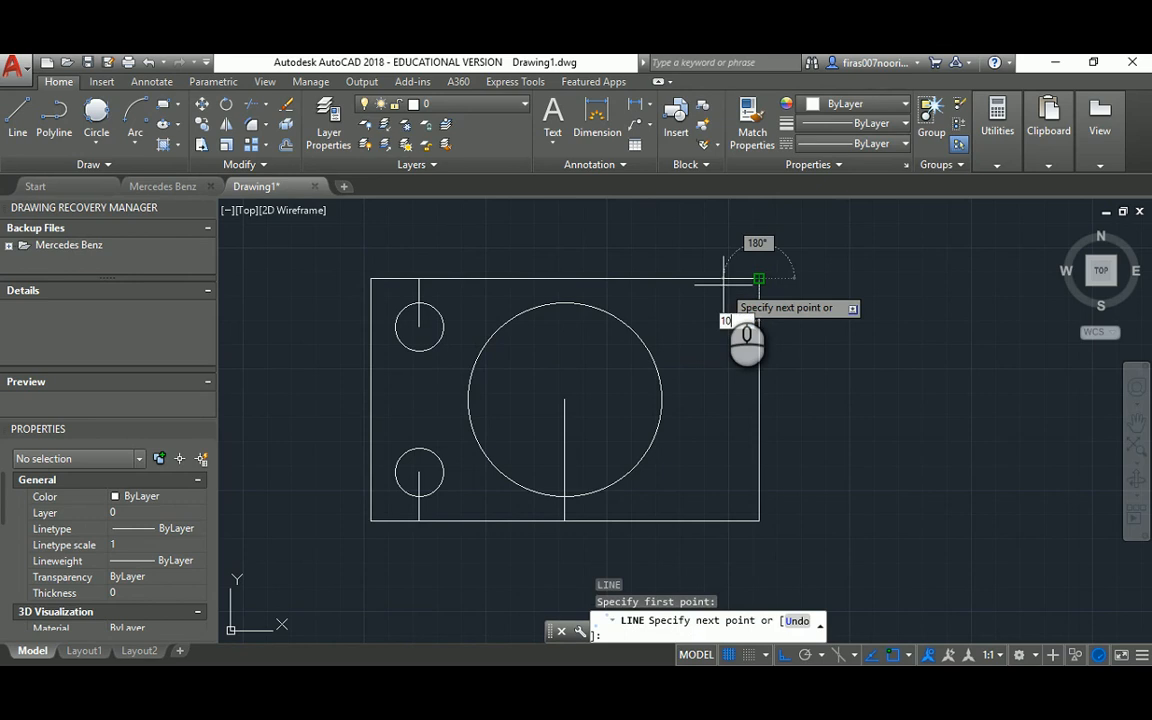
{"action": "type", "text": "0"}
{"action": "key", "text": "Return"}
{"action": "type", "text": "1"}
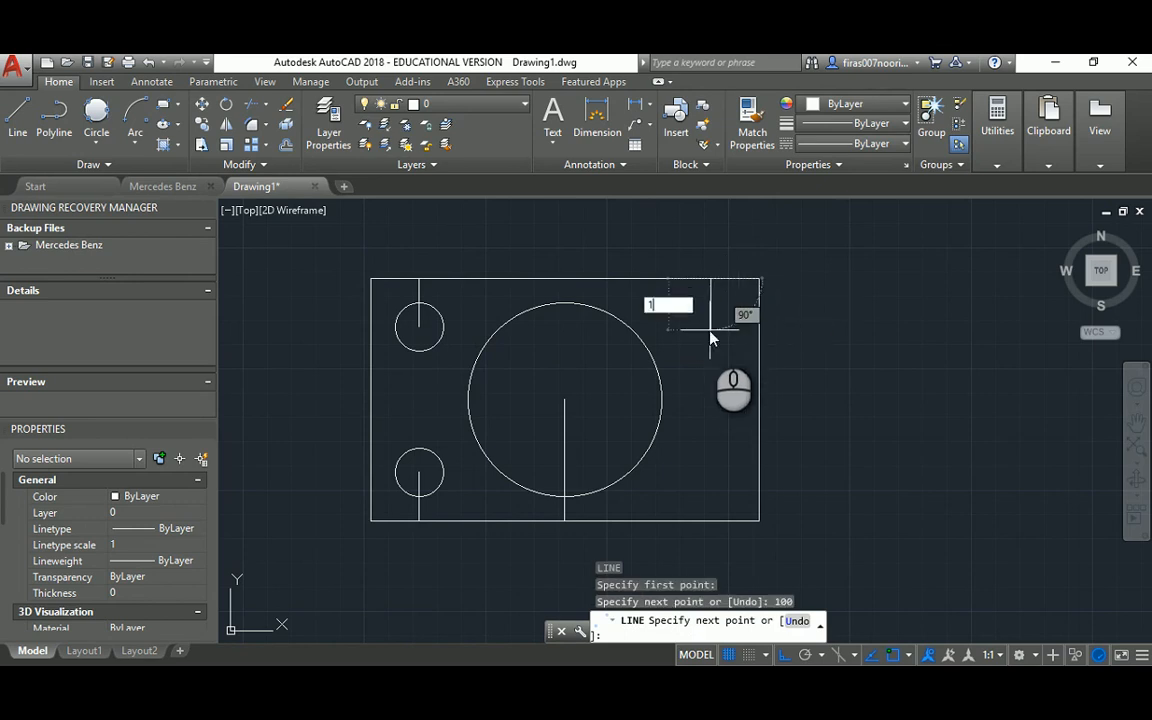
{"action": "type", "text": "00"}
{"action": "key", "text": "Return"}
{"action": "key", "text": "Escape"}
Draw a line from the rectangle's lower-right corner 100 leftward along the bottom edge and 100 vertically upward.
{"action": "type", "text": "l"}
{"action": "key", "text": "Return"}
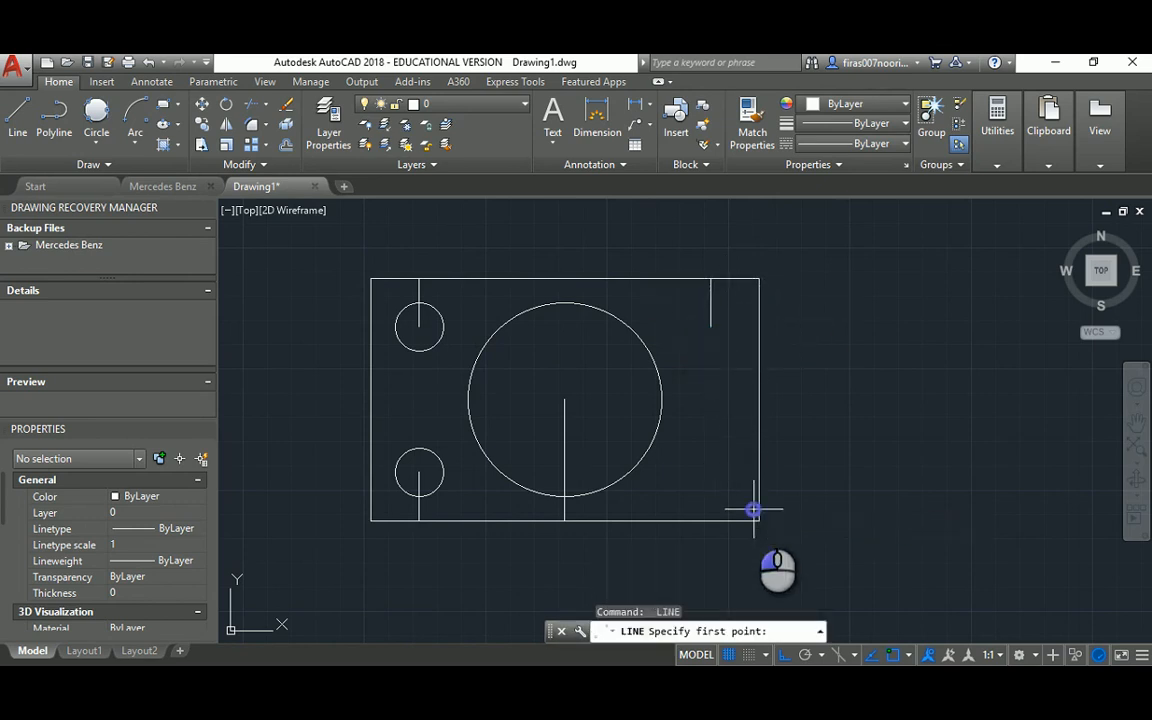
{"action": "left_click", "coordinate": [759, 520]}
{"action": "type", "text": "100"}
{"action": "key", "text": "Return"}
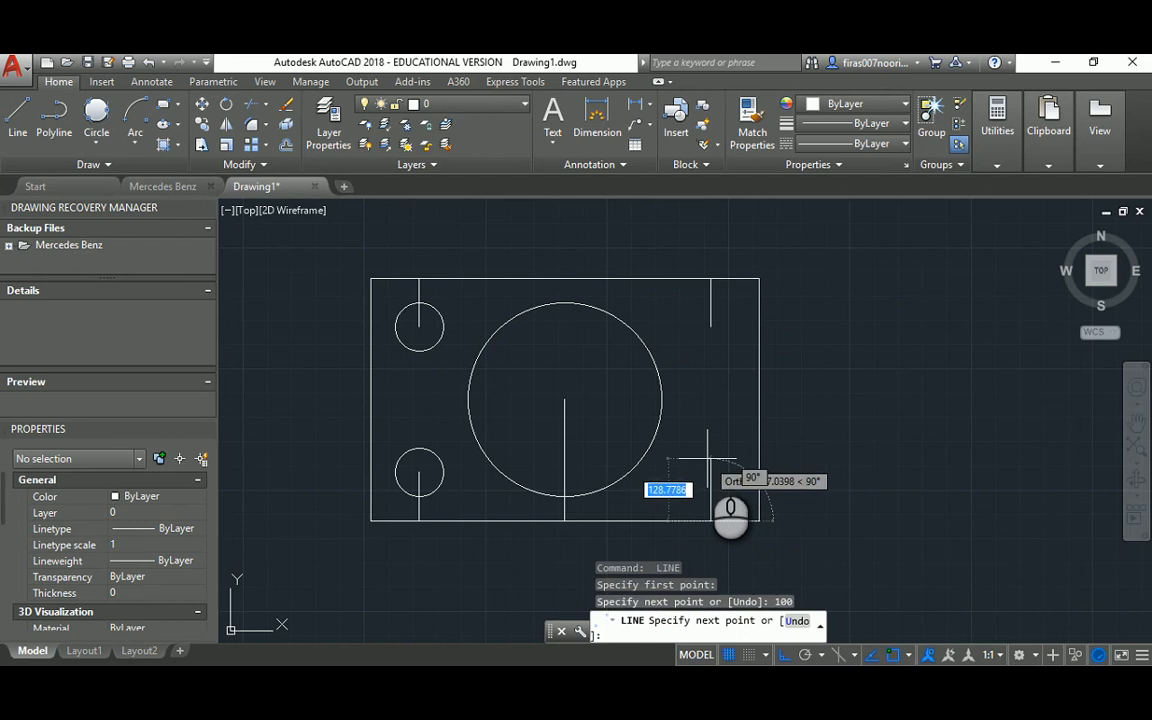
{"action": "type", "text": "100"}
{"action": "key", "text": "Return"}
{"action": "key", "text": "Escape"}
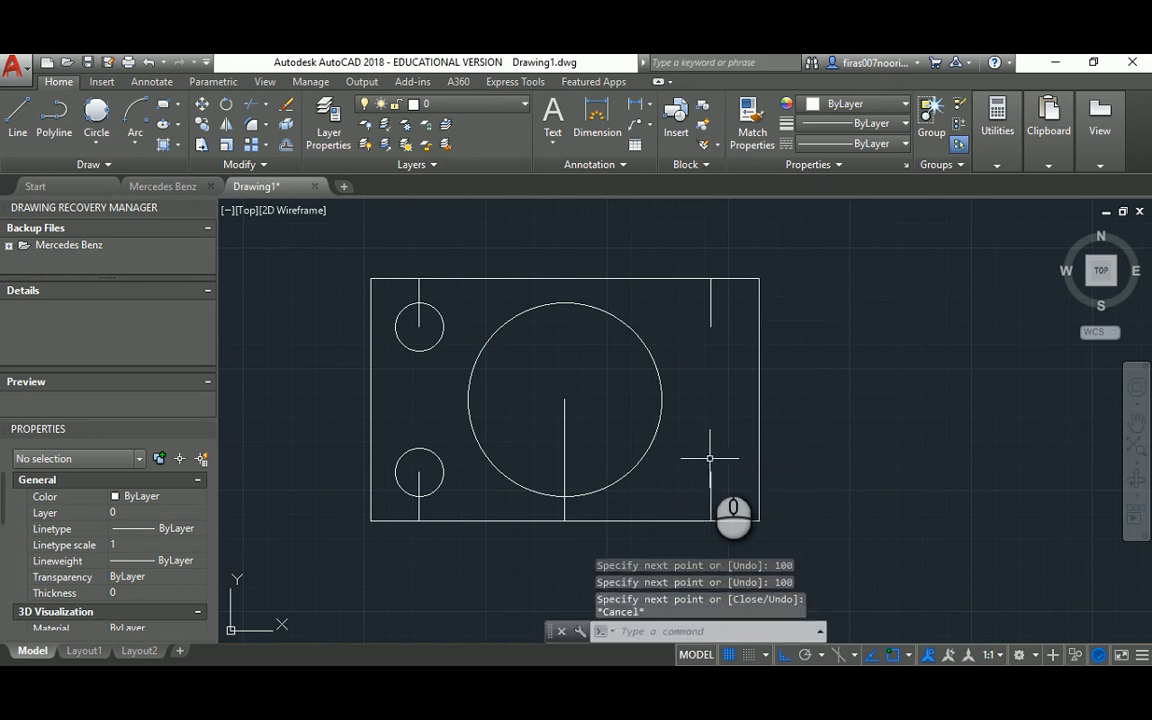
Draw circles of radius 50 centred on the inner ends of the lower-right and upper-right construction lines.
{"action": "type", "text": "c"}
{"action": "key", "text": "Return"}
{"action": "left_click", "coordinate": [711, 472]}
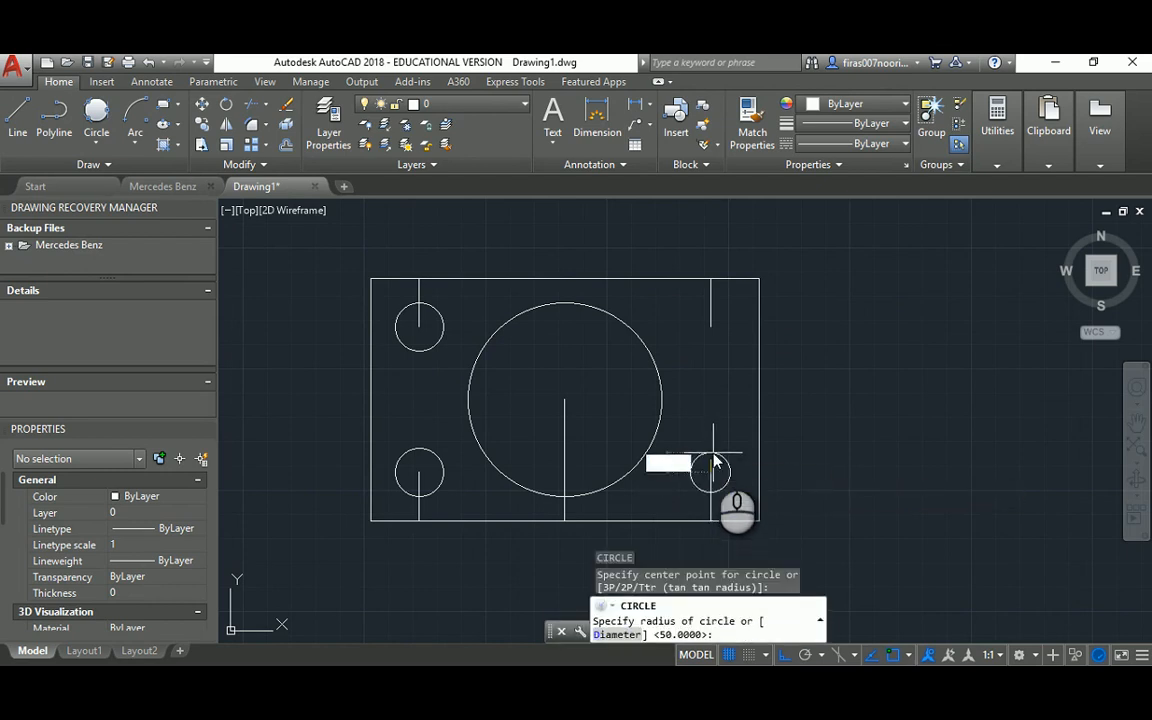
{"action": "key", "text": "Return"}
{"action": "key", "text": "Return"}
{"action": "left_click", "coordinate": [711, 327]}
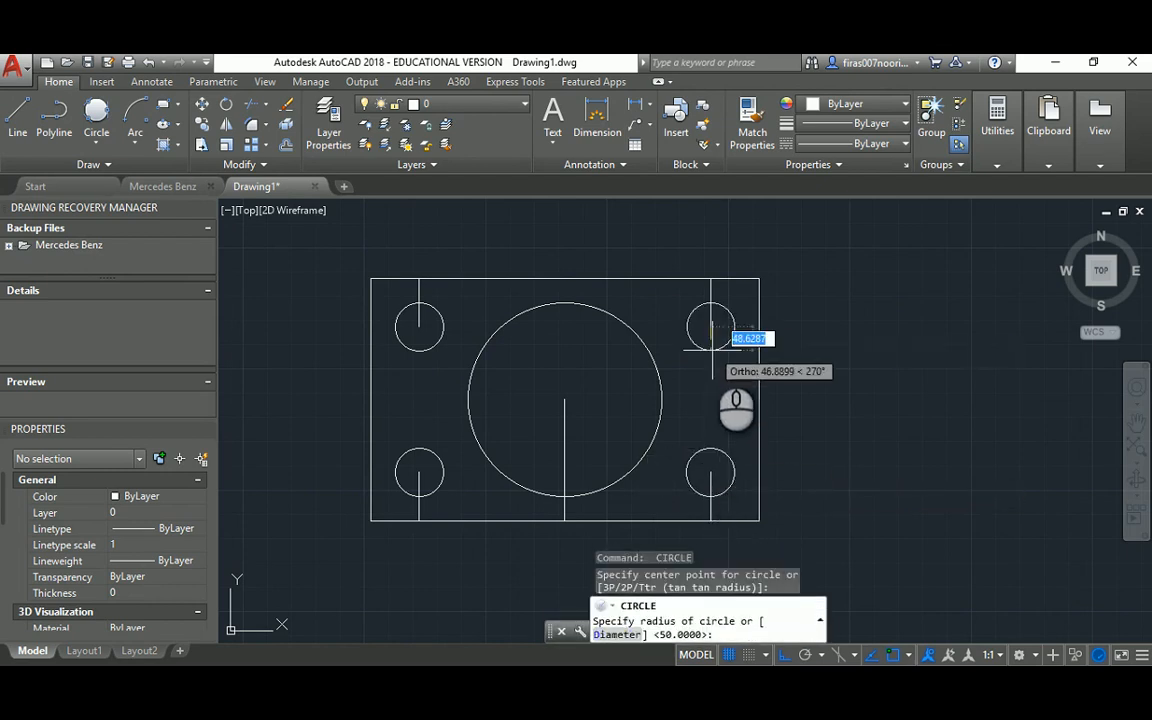
{"action": "type", "text": "50"}
{"action": "key", "text": "Return"}
{"action": "key", "text": "Escape"}
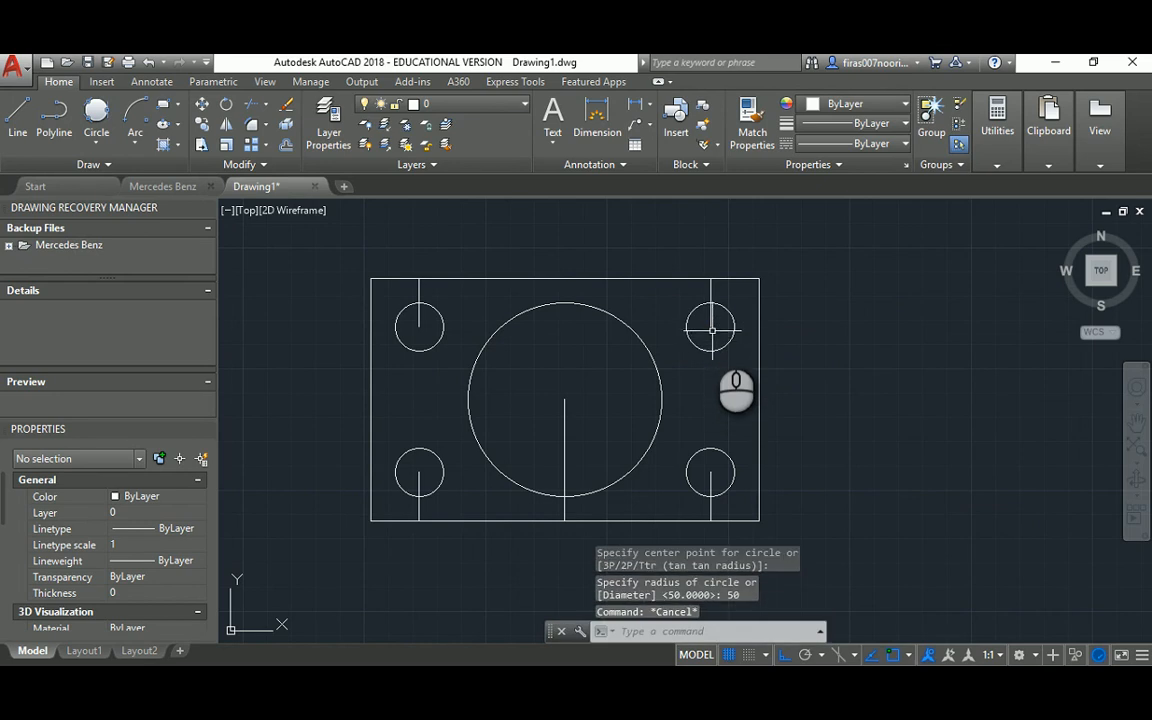
Erase the five vertical construction lines at the four small circles and the large central circle.
{"action": "left_click", "coordinate": [710, 326]}
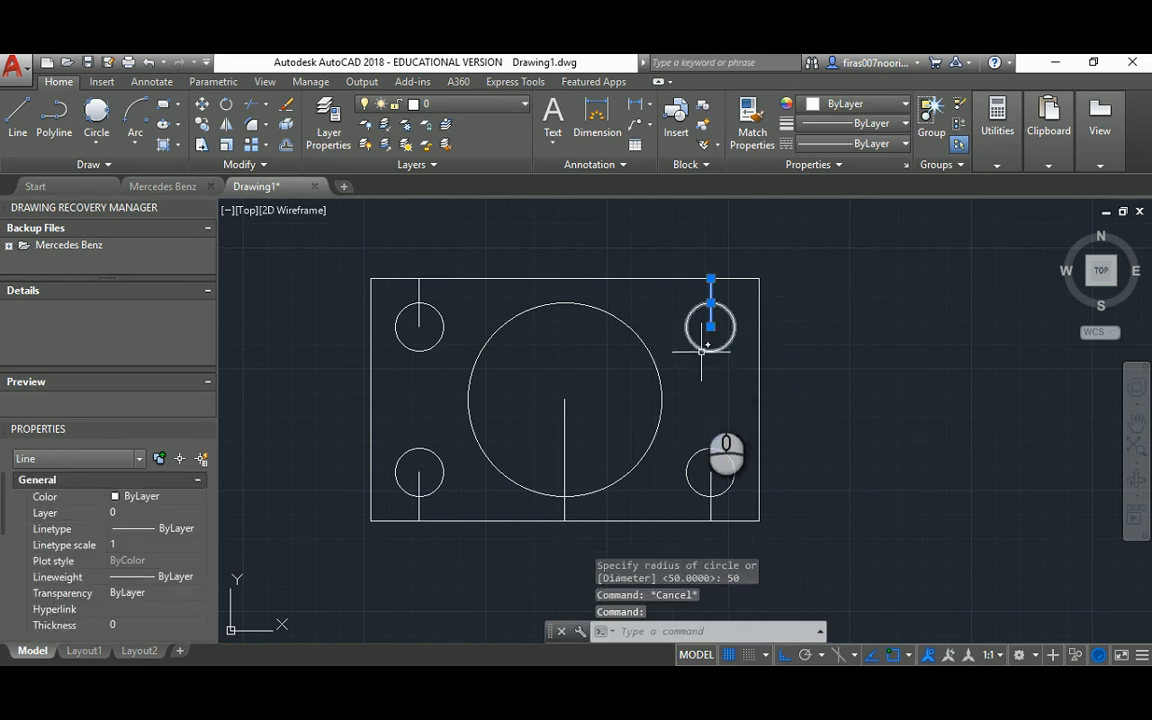
{"action": "key", "text": "Delete"}
{"action": "left_click", "coordinate": [711, 508]}
{"action": "key", "text": "Delete"}
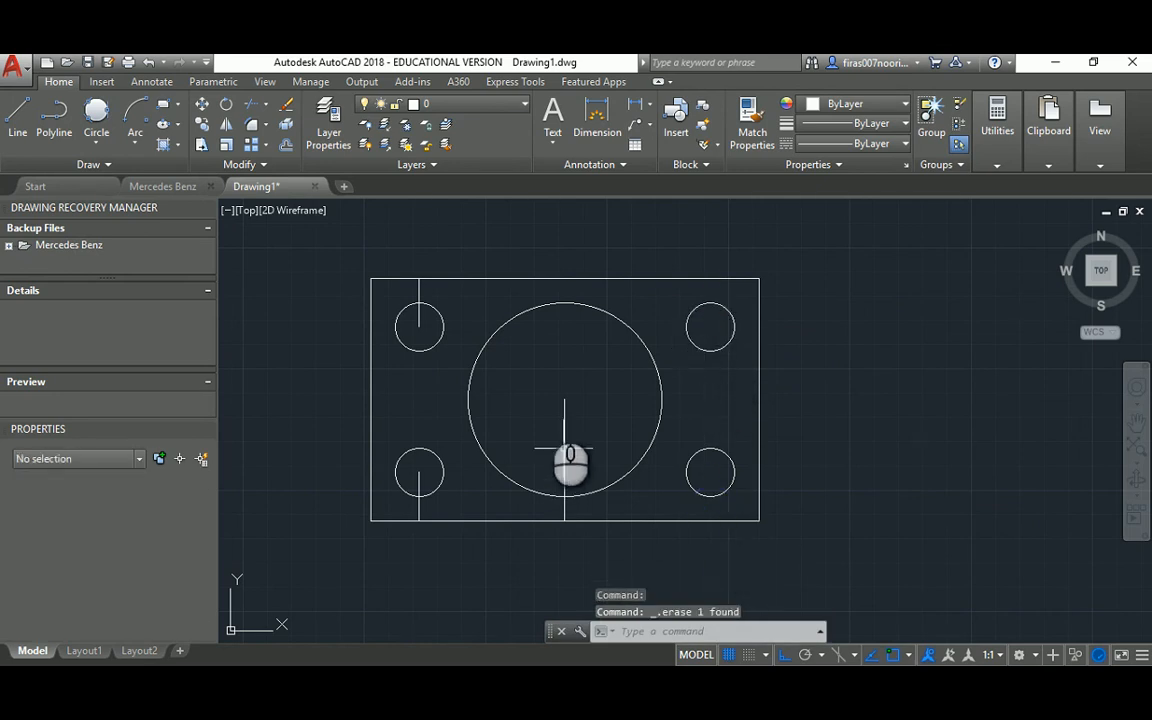
{"action": "left_click", "coordinate": [566, 387]}
{"action": "left_click", "coordinate": [542, 406]}
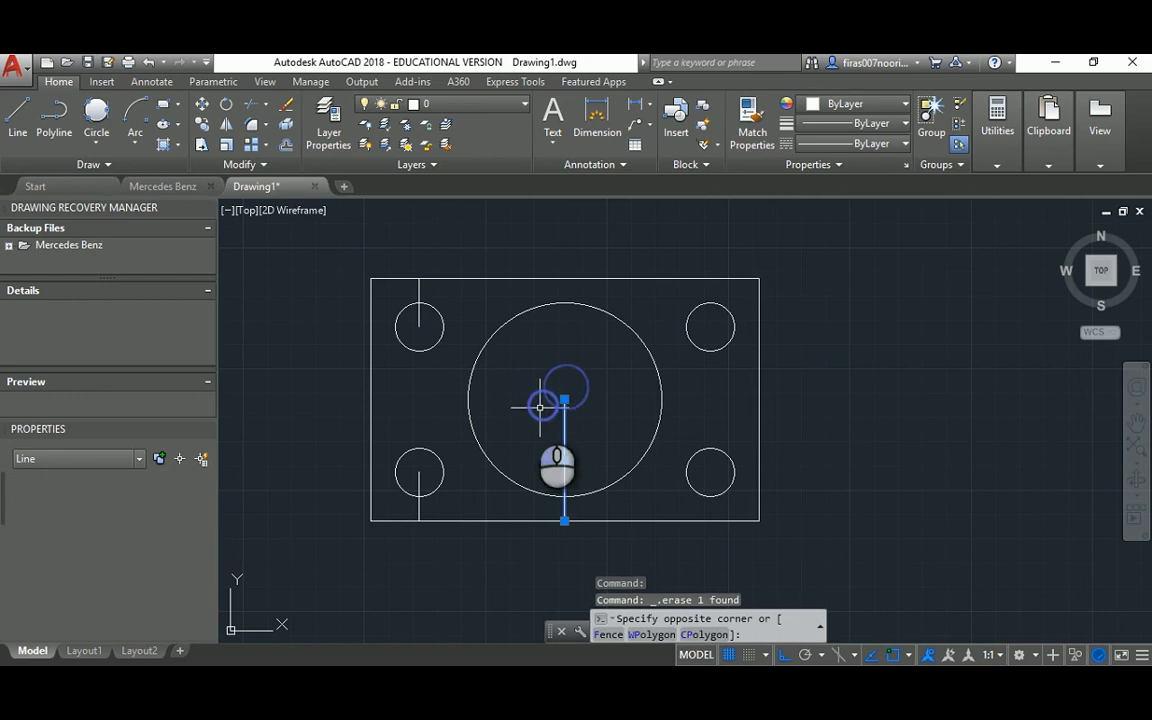
{"action": "left_click", "coordinate": [419, 305]}
{"action": "left_click", "coordinate": [416, 469]}
{"action": "key", "text": "Delete"}
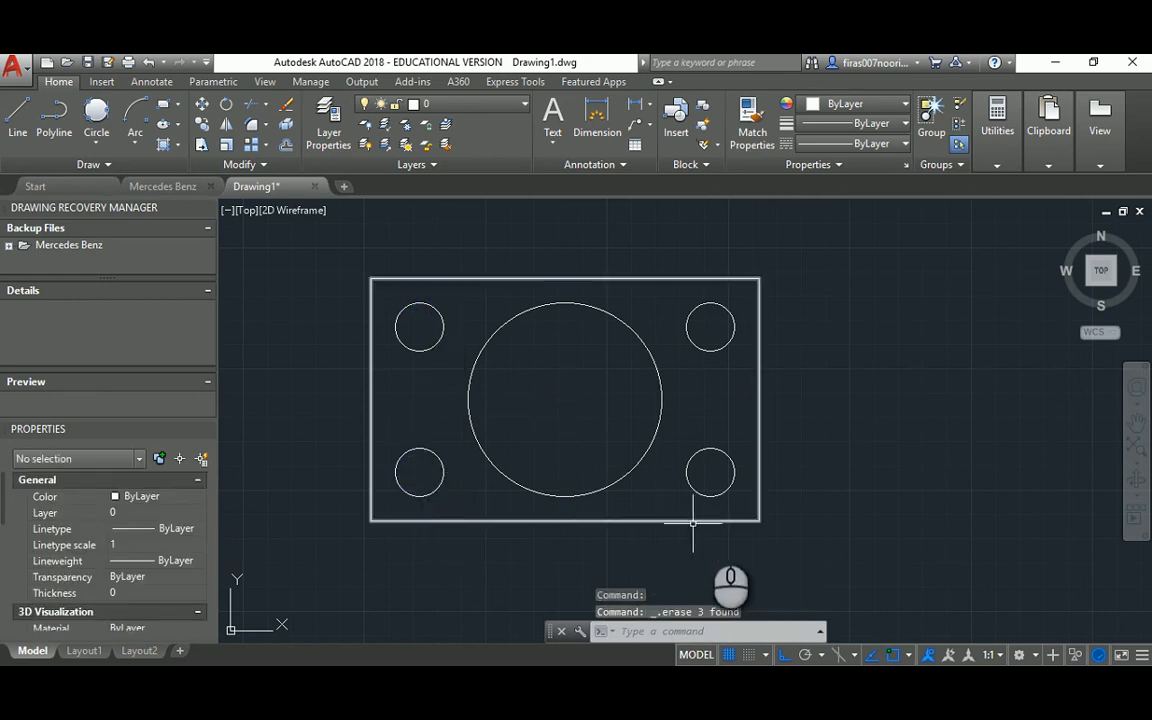
Inspect the leftover construction lines overlapping the left half of the rectangle's bottom edge, leaving nothing selected.
{"action": "left_click", "coordinate": [463, 519]}
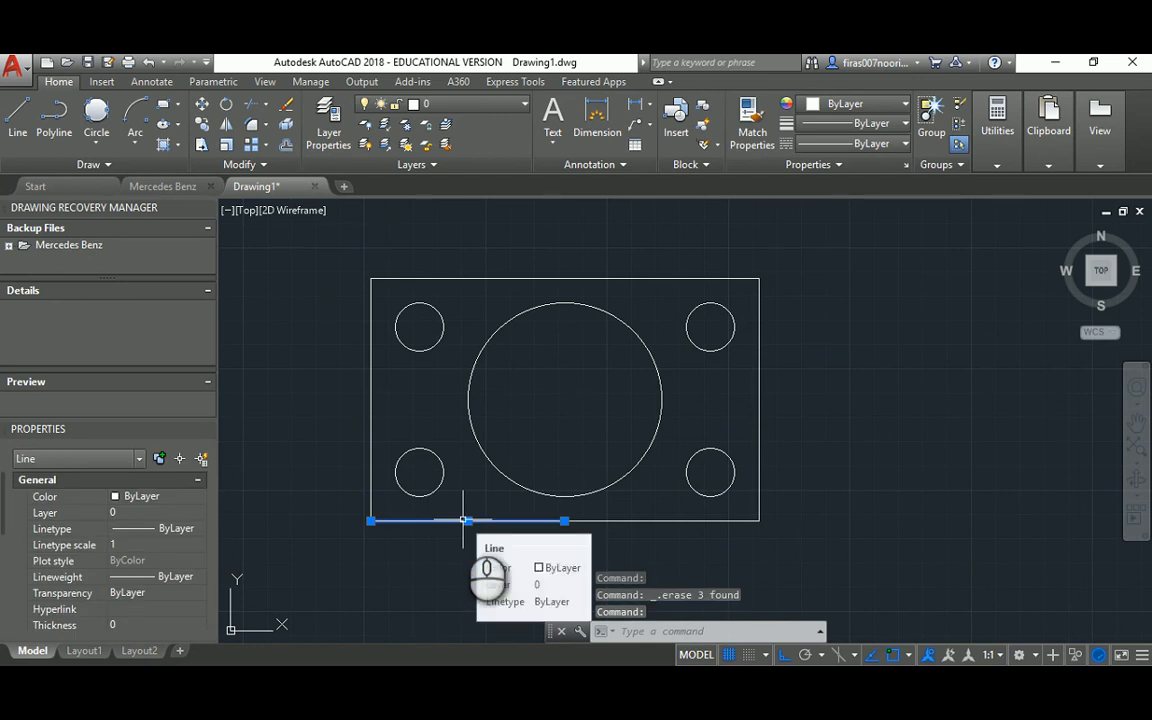
{"action": "key", "text": "Escape"}
{"action": "key", "text": "Escape"}
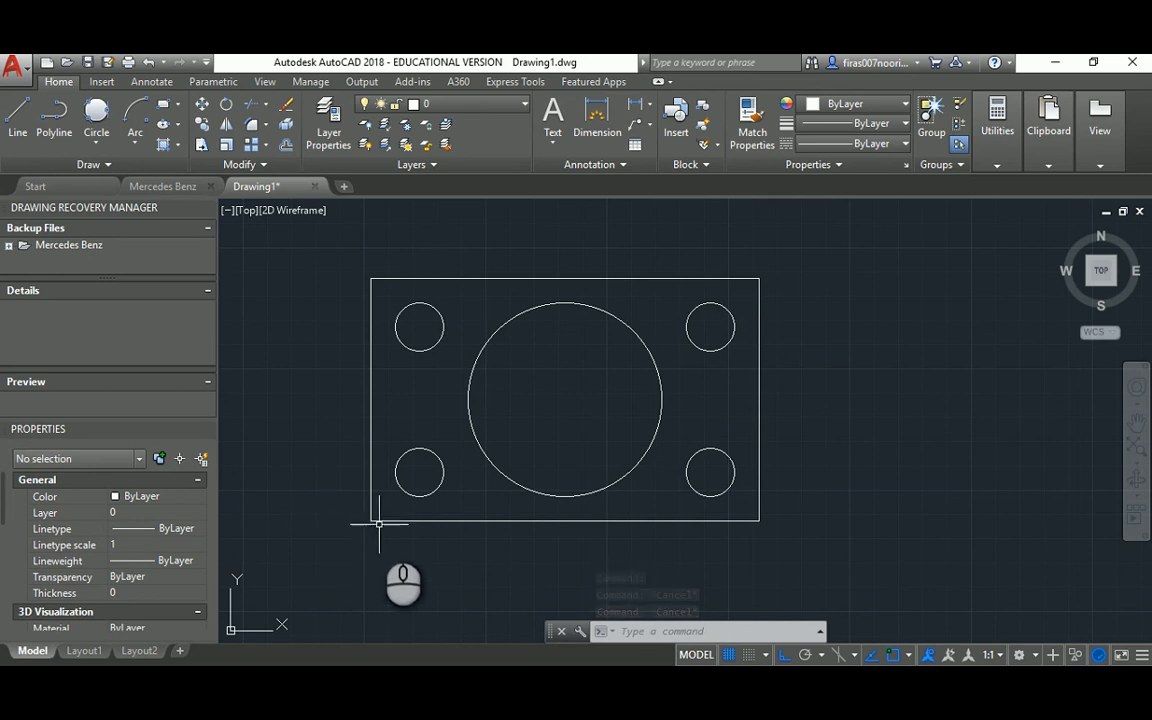
{"action": "mouse_move", "coordinate": [382, 521]}
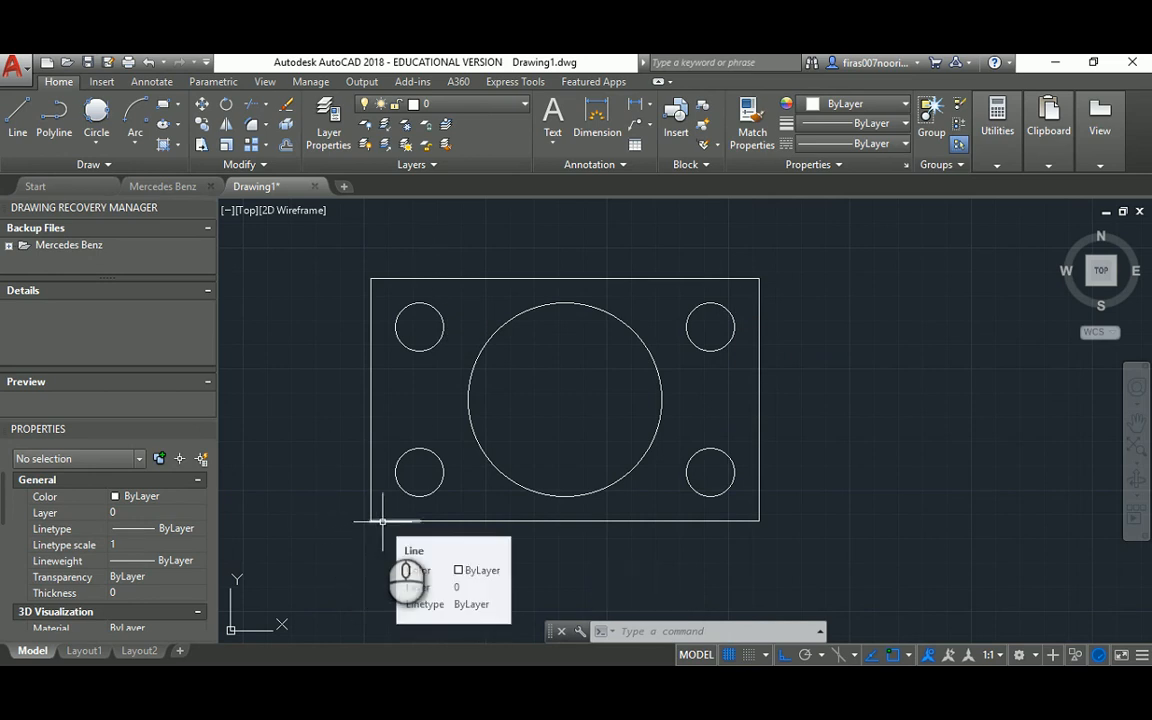
Erase the leftover construction lines overlapping the plate rectangle's bottom and top edges at its corners.
{"action": "left_click", "coordinate": [381, 521]}
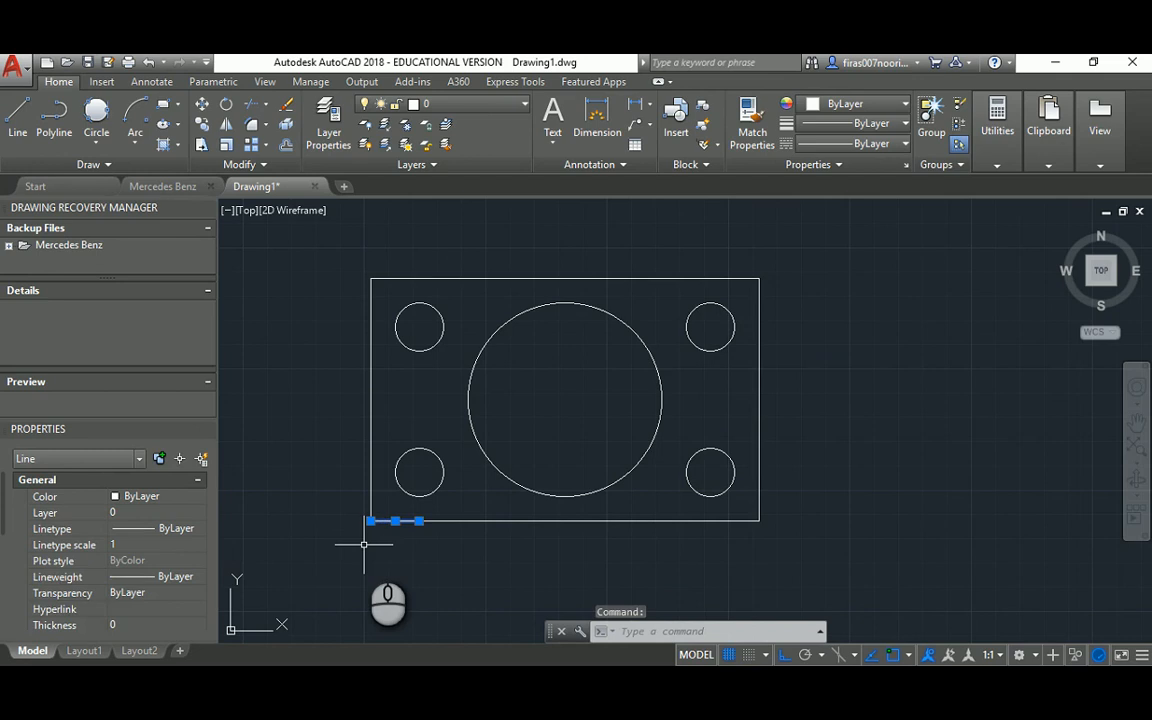
{"action": "key", "text": "Delete"}
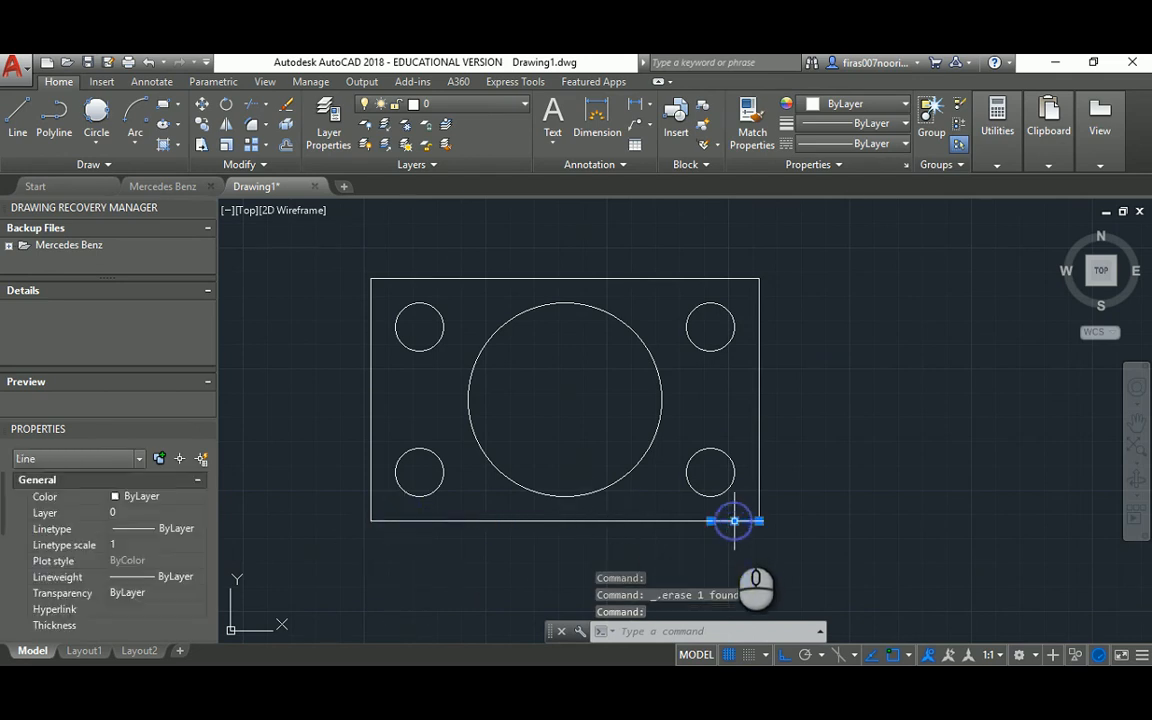
{"action": "left_click", "coordinate": [673, 248]}
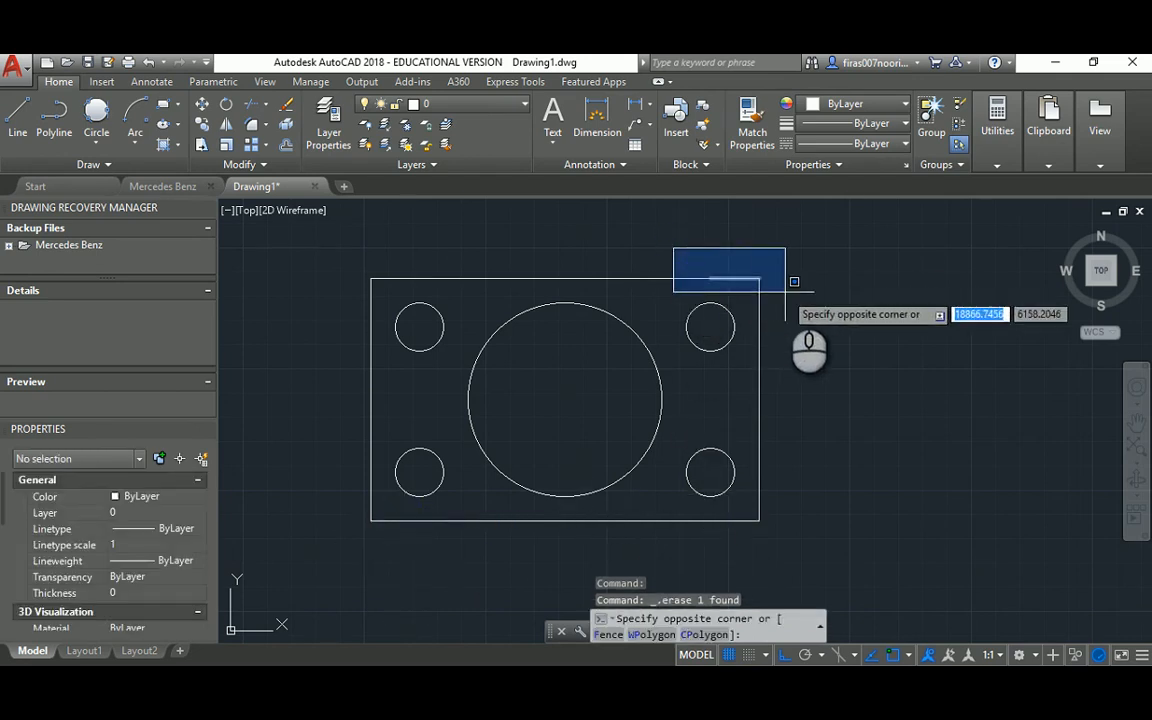
{"action": "left_click", "coordinate": [786, 288]}
{"action": "key", "text": "Delete"}
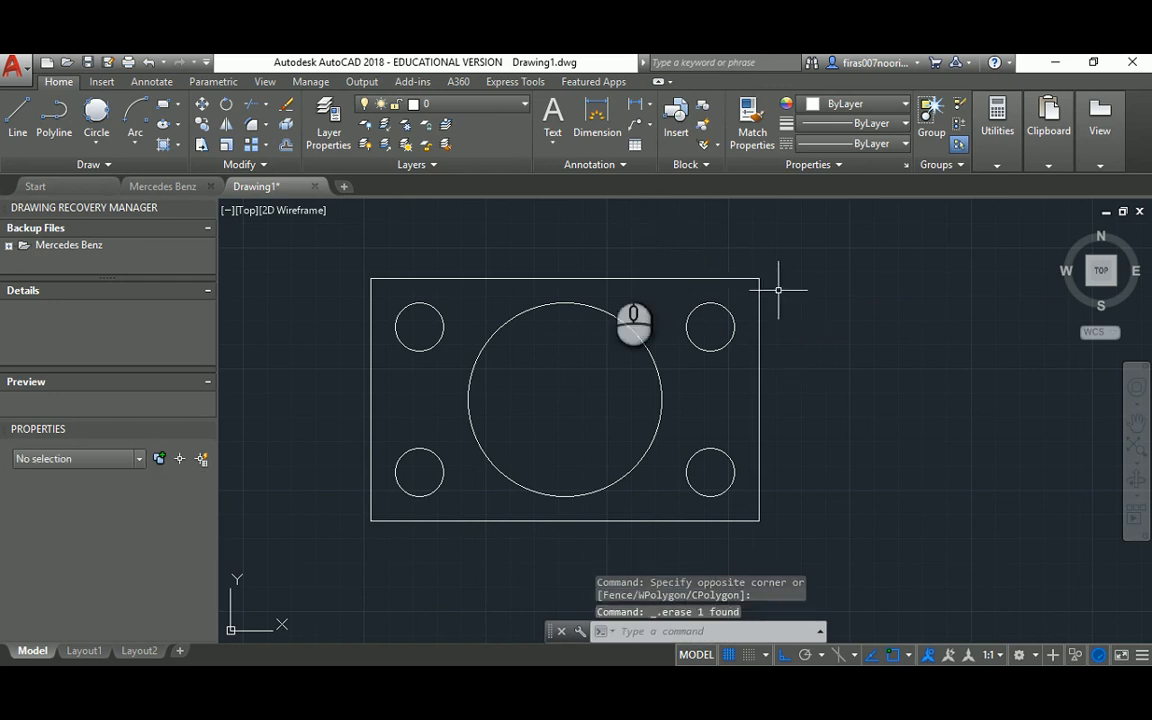
{"action": "left_click", "coordinate": [322, 243]}
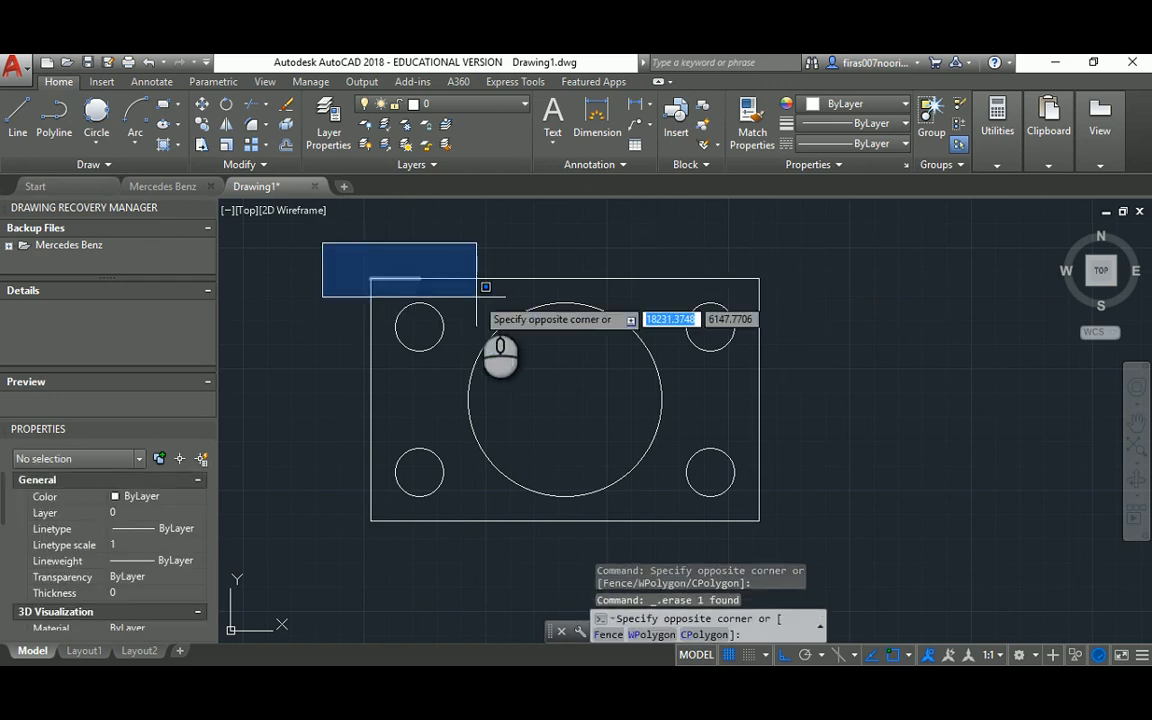
{"action": "left_click", "coordinate": [485, 287]}
{"action": "key", "text": "Delete"}
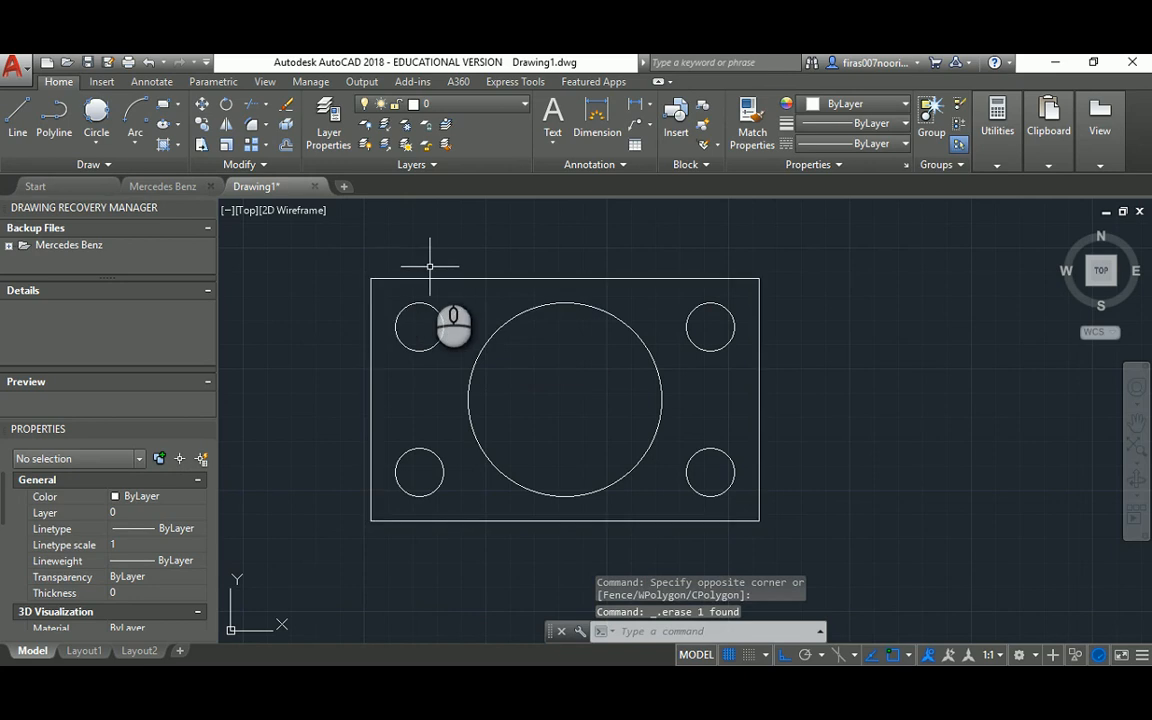
{"action": "scroll", "coordinate": [566, 388], "scroll_direction": "up", "scroll_amount": 2}
{"action": "middle_click_drag", "start_coordinate": [535, 393], "coordinate": [591, 391]}
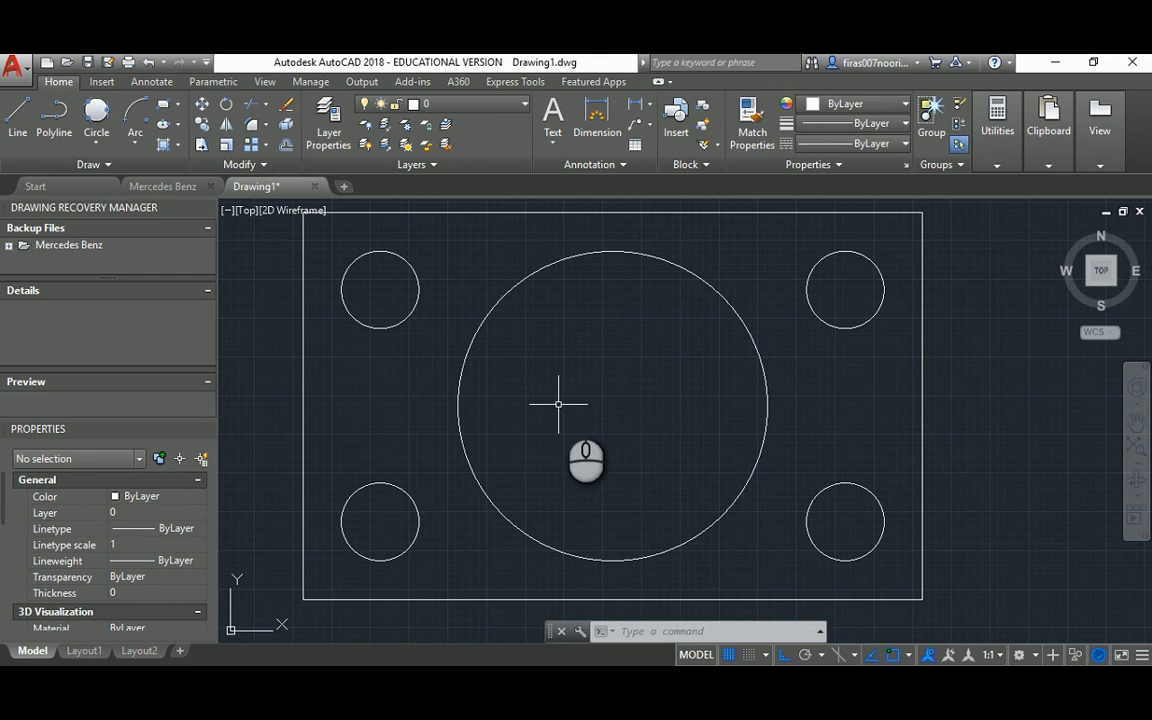
{"action": "scroll", "coordinate": [558, 401], "scroll_direction": "down", "scroll_amount": 2}
{"action": "scroll", "coordinate": [556, 383], "scroll_direction": "up", "scroll_amount": 2}
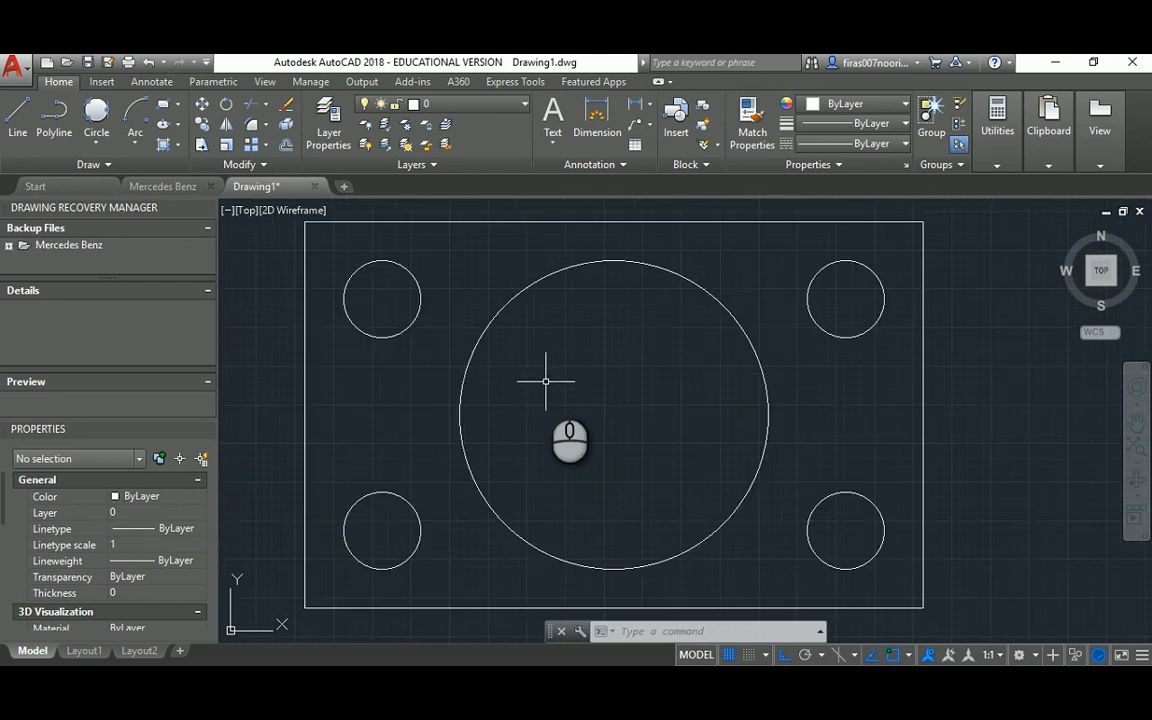
{"action": "middle_click_drag", "start_coordinate": [548, 355], "coordinate": [581, 358]}
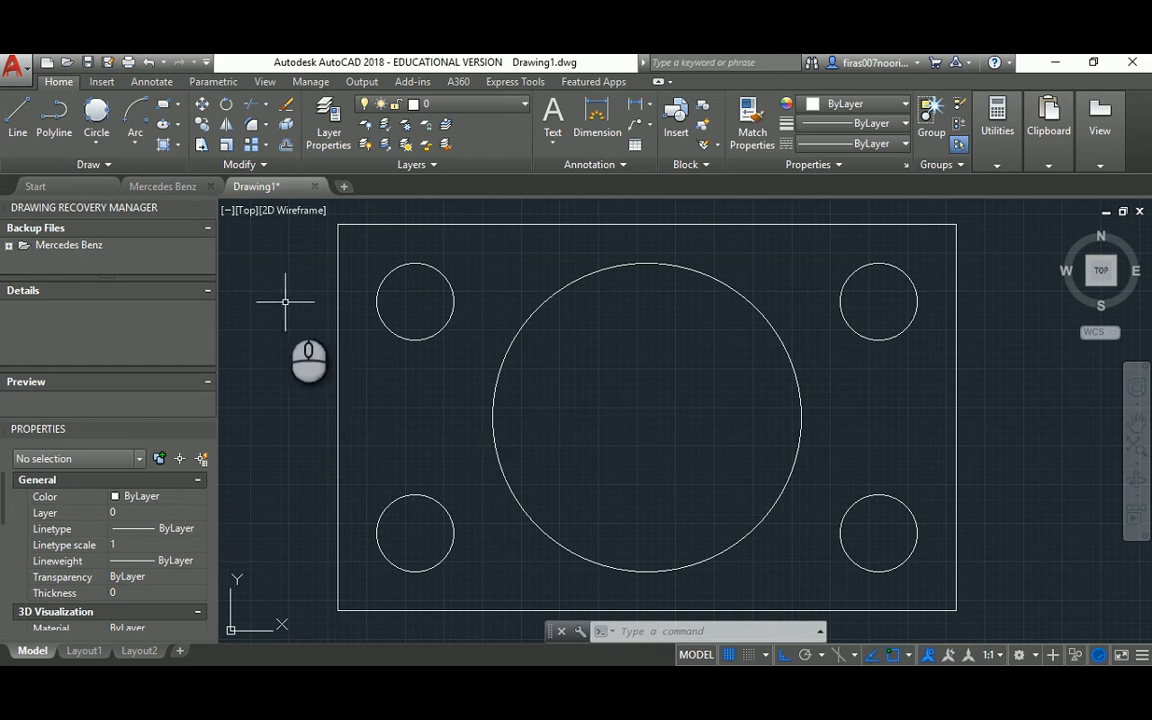
Switch to the Mercedes Benz drawing and examine the emblem's inner circle, leaving nothing selected.
{"action": "left_click", "coordinate": [174, 188]}
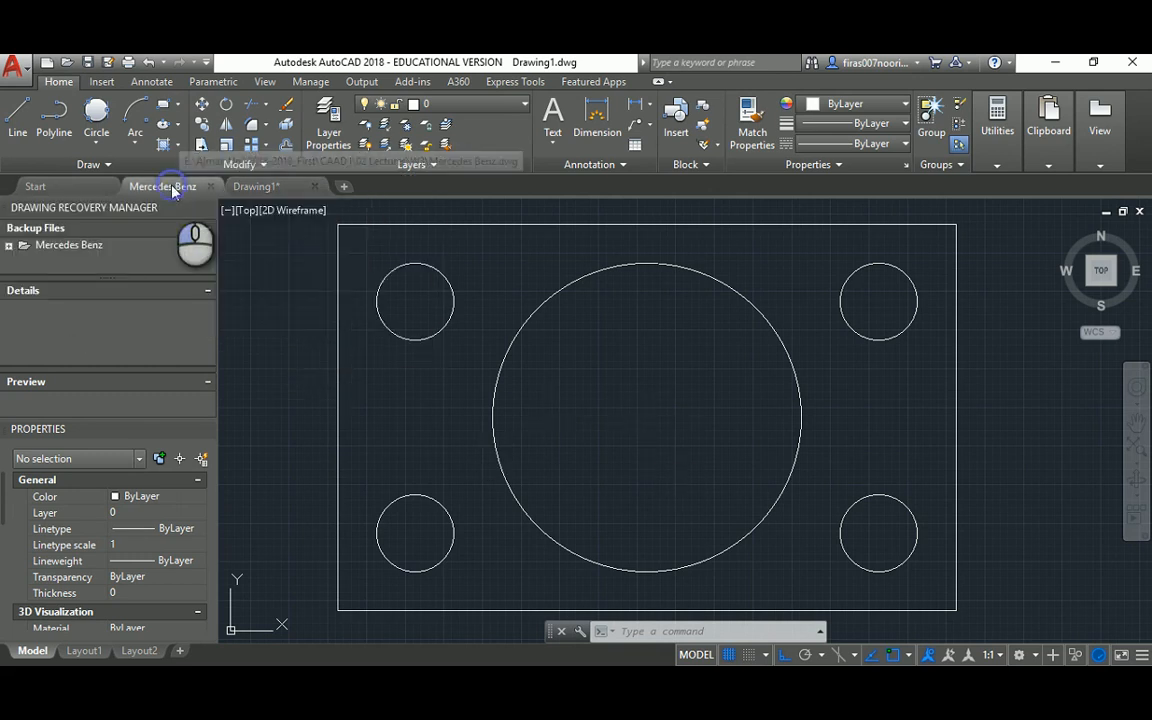
{"action": "middle_click_drag", "start_coordinate": [621, 398], "coordinate": [575, 416]}
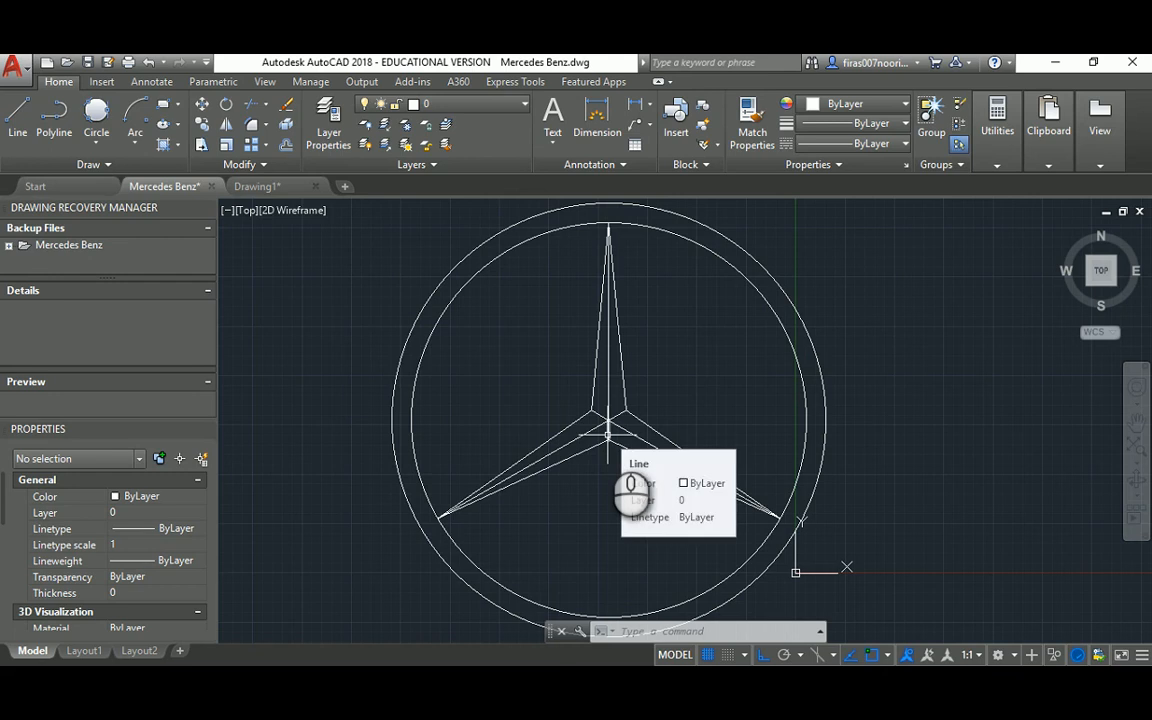
{"action": "middle_click_drag", "start_coordinate": [754, 366], "coordinate": [615, 376]}
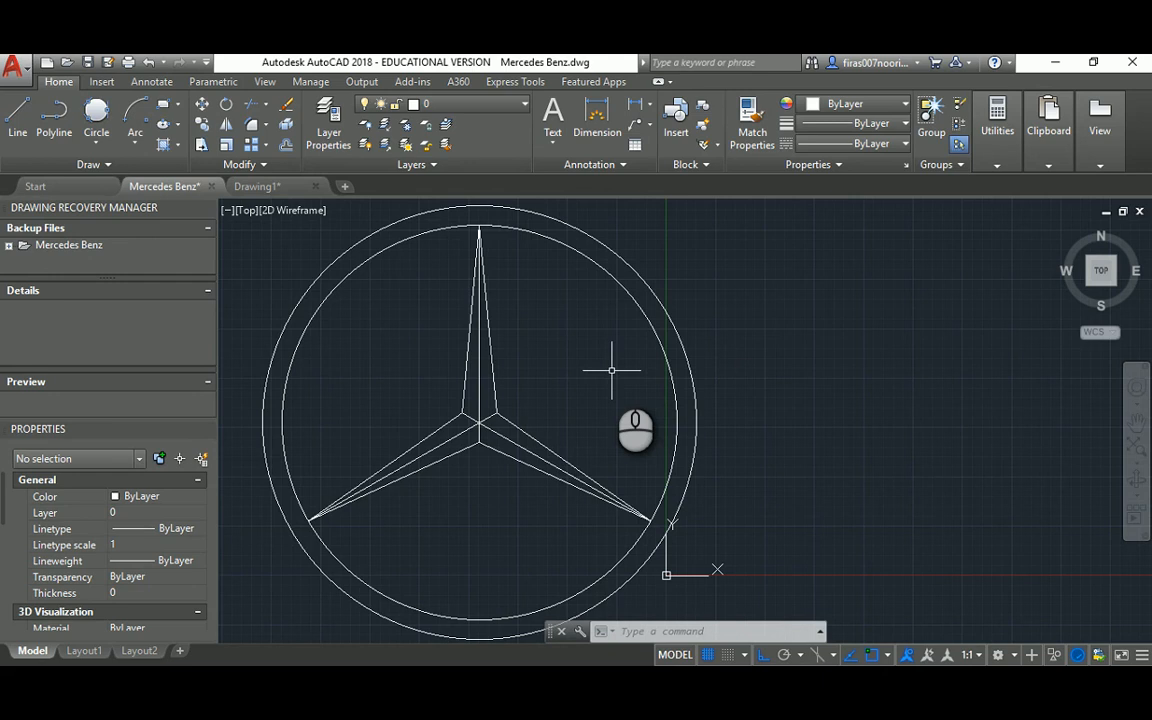
{"action": "left_click", "coordinate": [589, 240]}
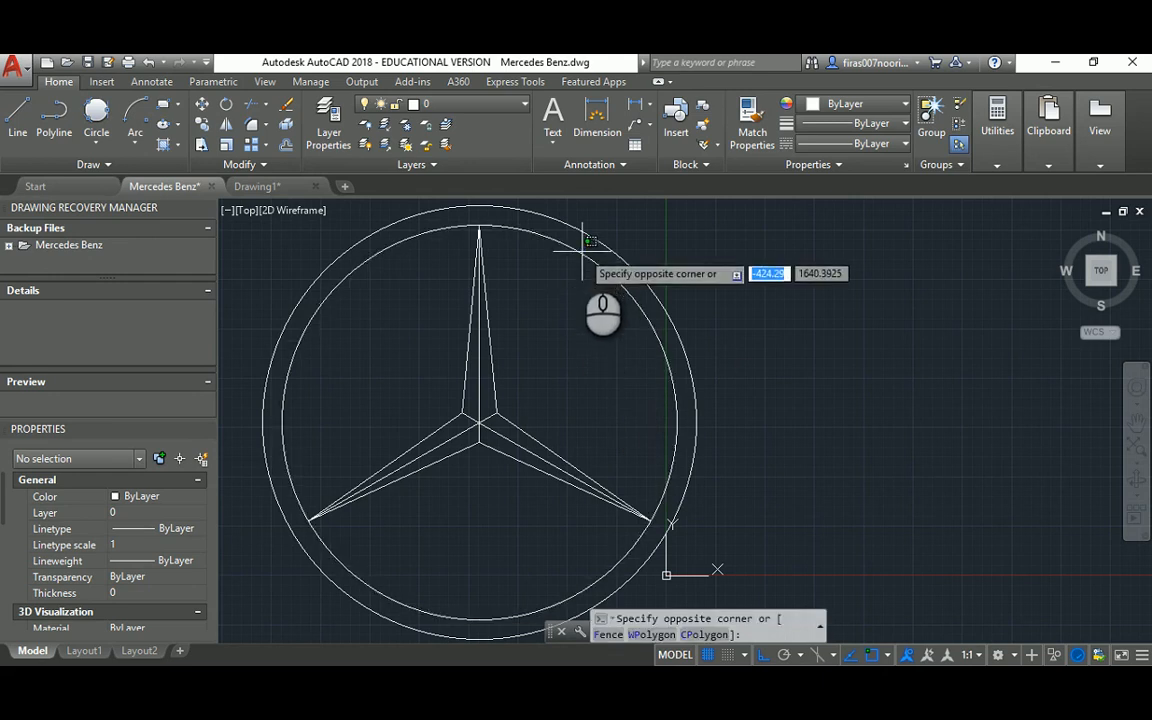
{"action": "left_click", "coordinate": [579, 250]}
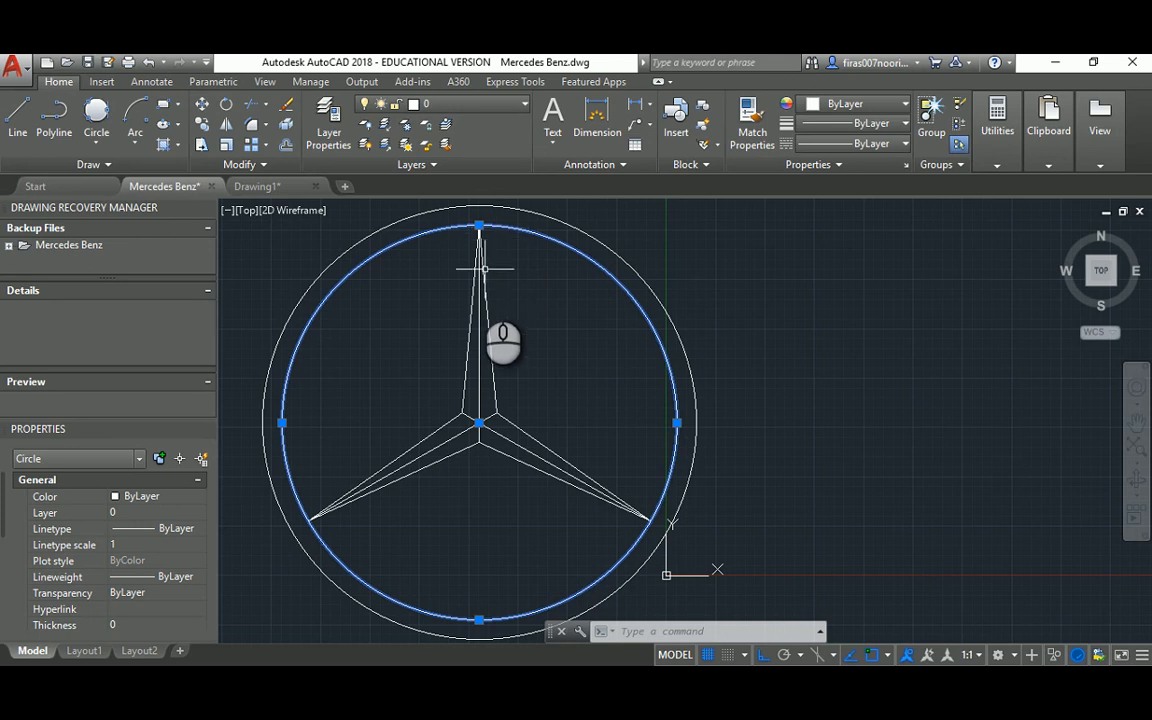
{"action": "key", "text": "Escape"}
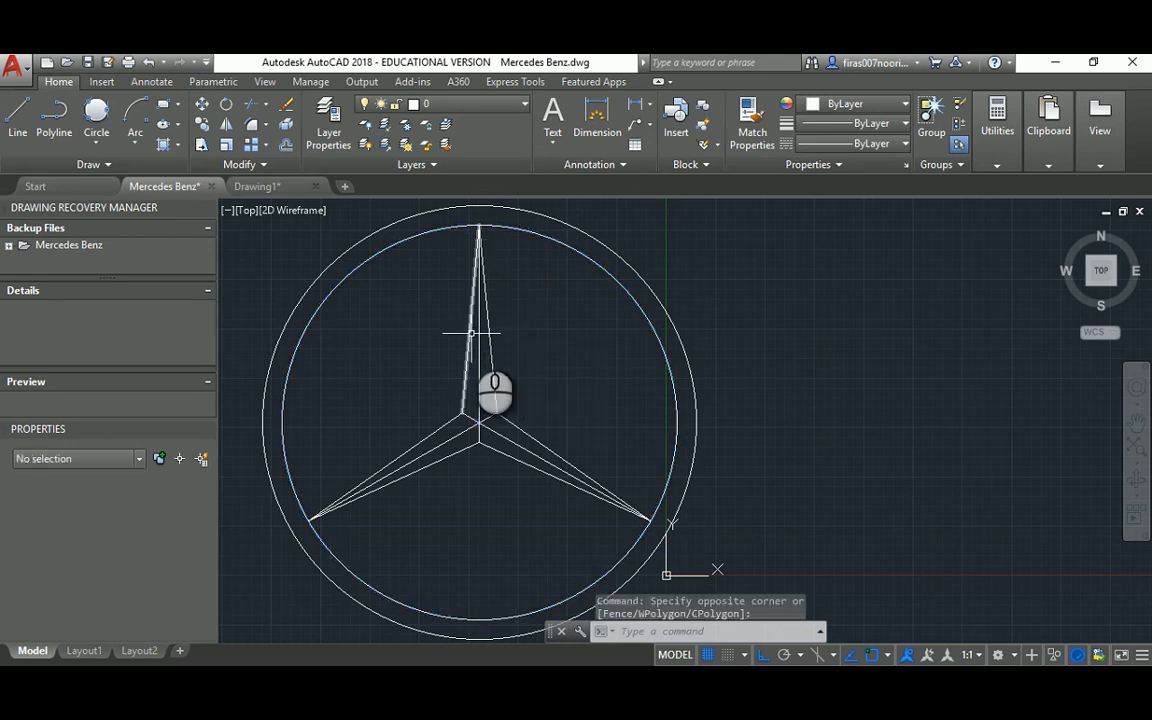
Draw a circle of radius 1000 in the empty area to the right of the finished emblem.
{"action": "type", "text": "c"}
{"action": "key", "text": "Return"}
{"action": "middle_click_drag", "start_coordinate": [861, 406], "coordinate": [655, 400]}
{"action": "scroll", "coordinate": [655, 400], "scroll_direction": "down", "scroll_amount": 1}
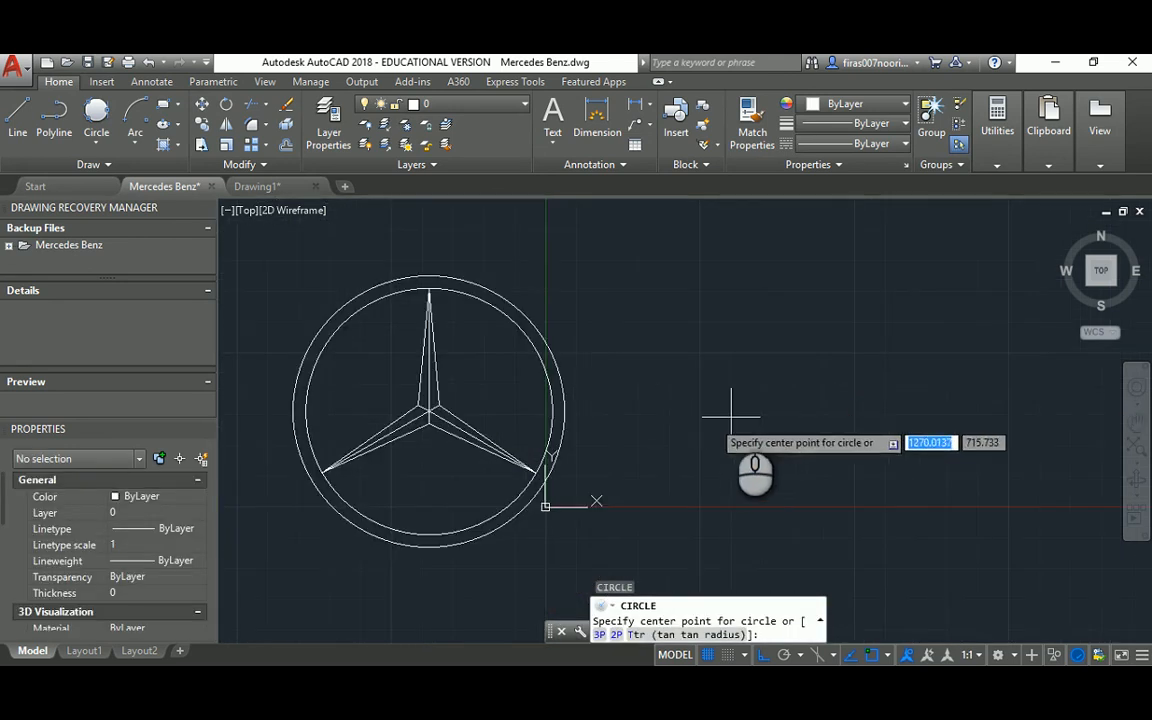
{"action": "left_click", "coordinate": [786, 393]}
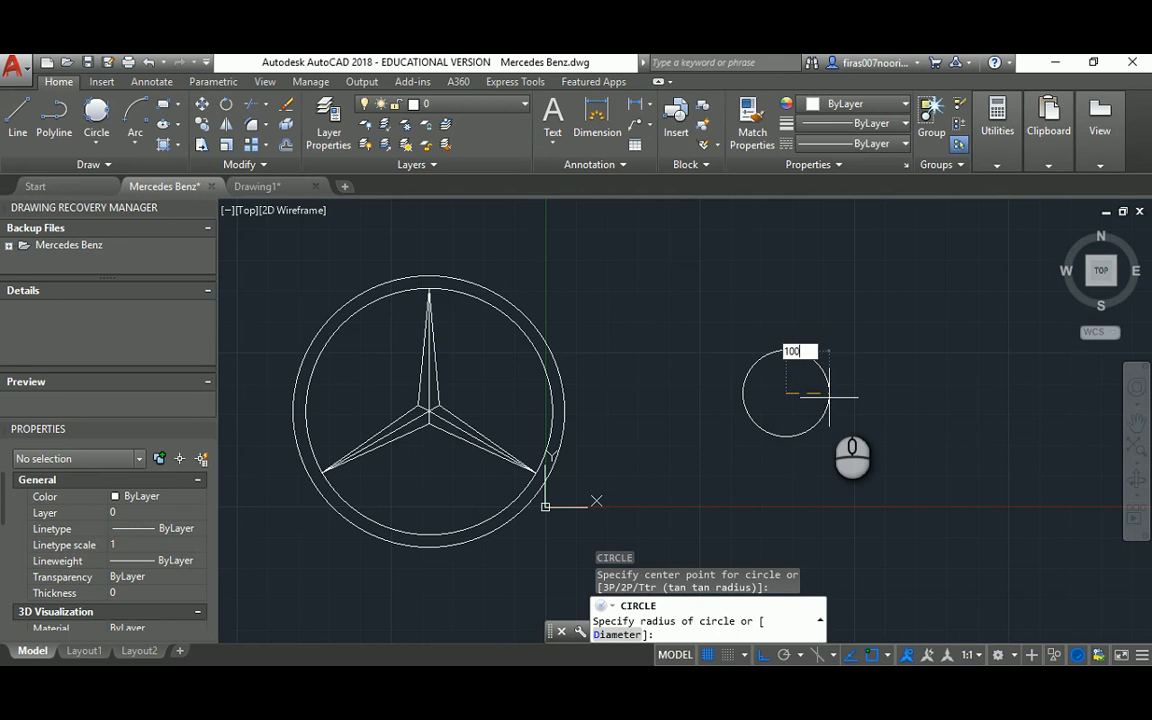
{"action": "type", "text": "1000"}
{"action": "key", "text": "Return"}
{"action": "key", "text": "Escape"}
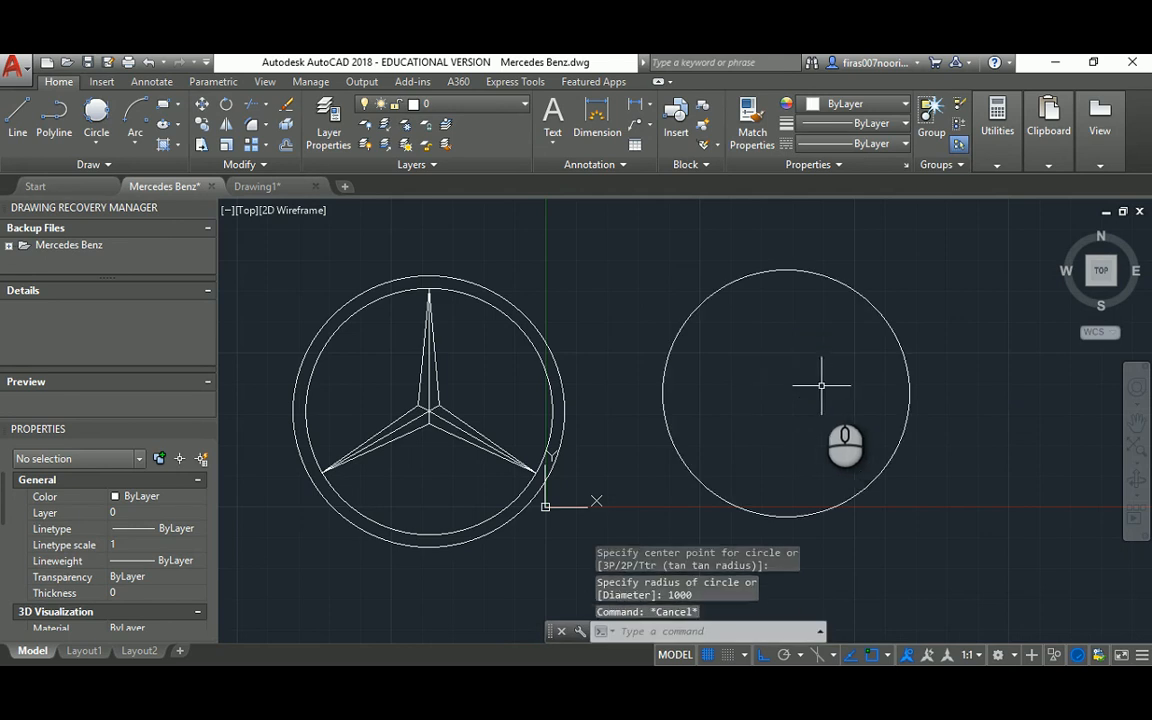
Abandon the started line and erase the 1000-radius circle beside the finished emblem.
{"action": "type", "text": "l"}
{"action": "key", "text": "Return"}
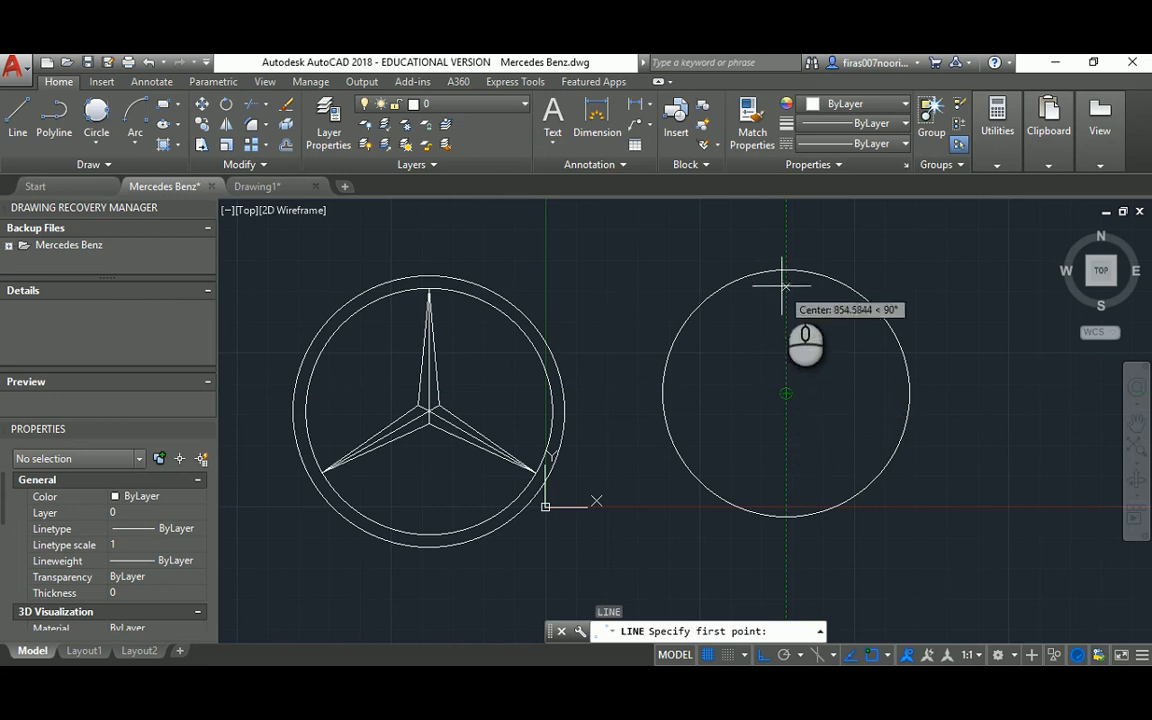
{"action": "key", "text": "Escape"}
{"action": "left_click_drag", "start_coordinate": [795, 242], "coordinate": [780, 278]}
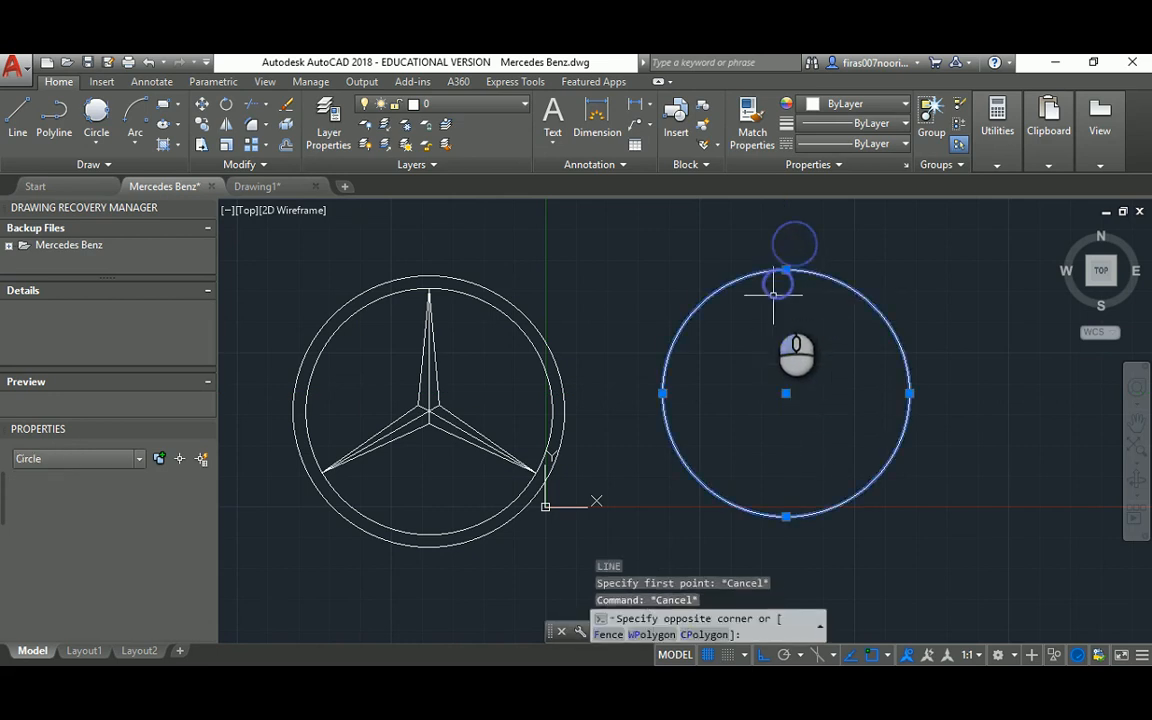
{"action": "key", "text": "Delete"}
Draw a vertical line 1000 long, going upward, in the empty area to the right of the finished emblem.
{"action": "key", "text": "l"}
{"action": "key", "text": "Return"}
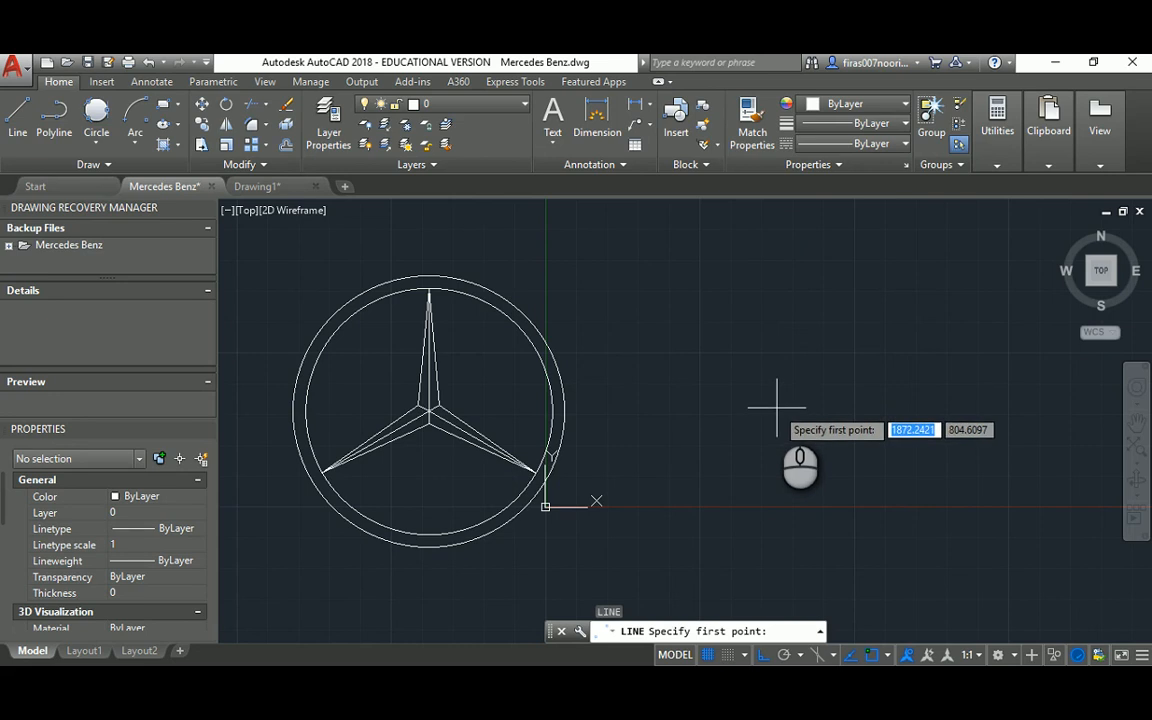
{"action": "left_click", "coordinate": [776, 407]}
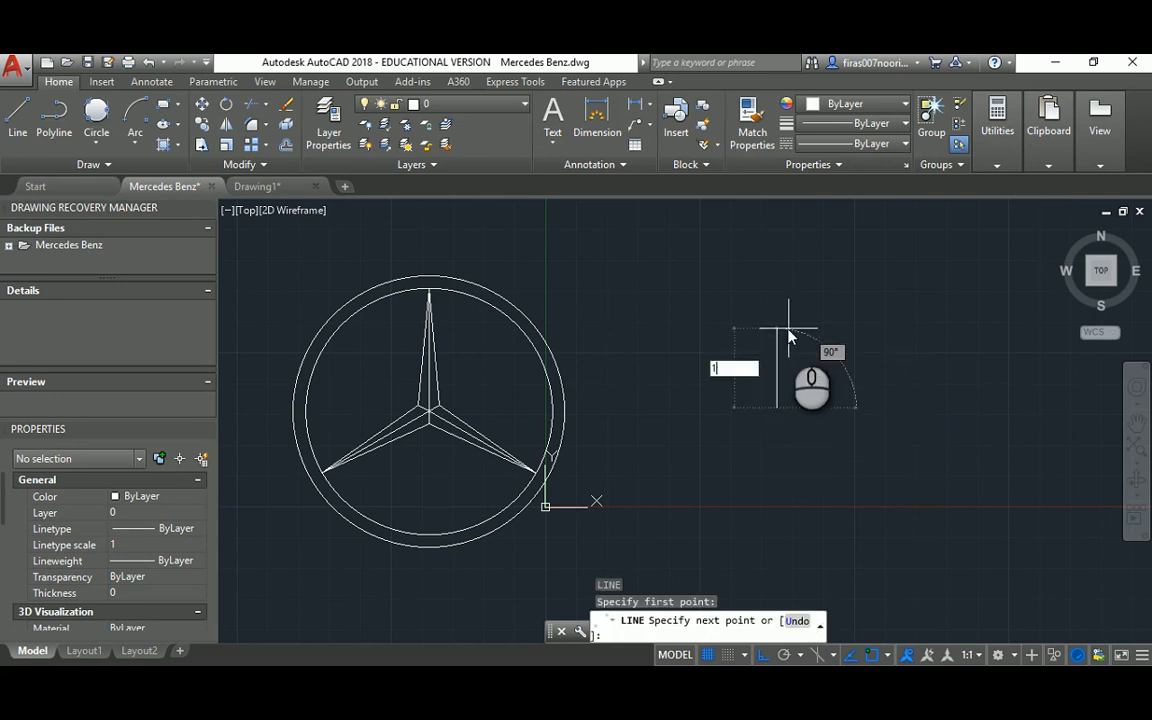
{"action": "type", "text": "1000"}
{"action": "key", "text": "Return"}
{"action": "key", "text": "Escape"}
{"action": "key", "text": "Escape"}
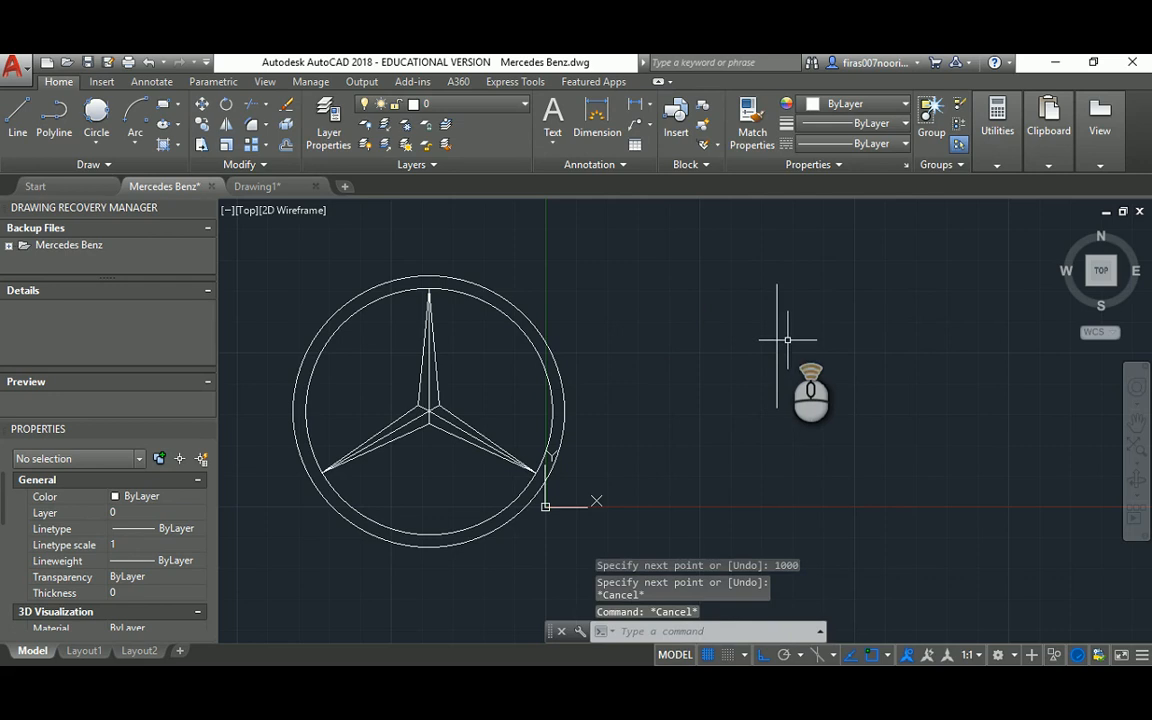
Draw a circle centred on the vertical line's lower end and passing through its upper end.
{"action": "scroll", "coordinate": [815, 340], "scroll_direction": "up", "scroll_amount": 2}
{"action": "middle_click_drag", "start_coordinate": [826, 347], "coordinate": [830, 357]}
{"action": "scroll", "coordinate": [824, 369], "scroll_direction": "down", "scroll_amount": 2}
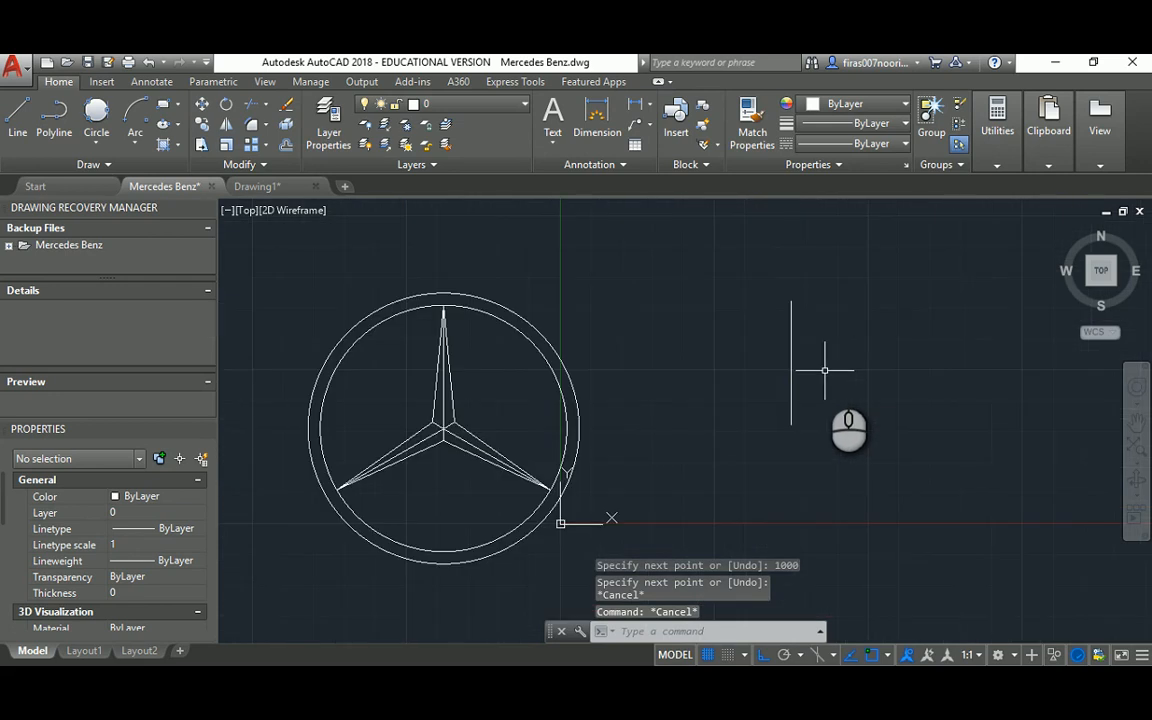
{"action": "type", "text": "c"}
{"action": "key", "text": "Return"}
{"action": "left_click", "coordinate": [790, 420]}
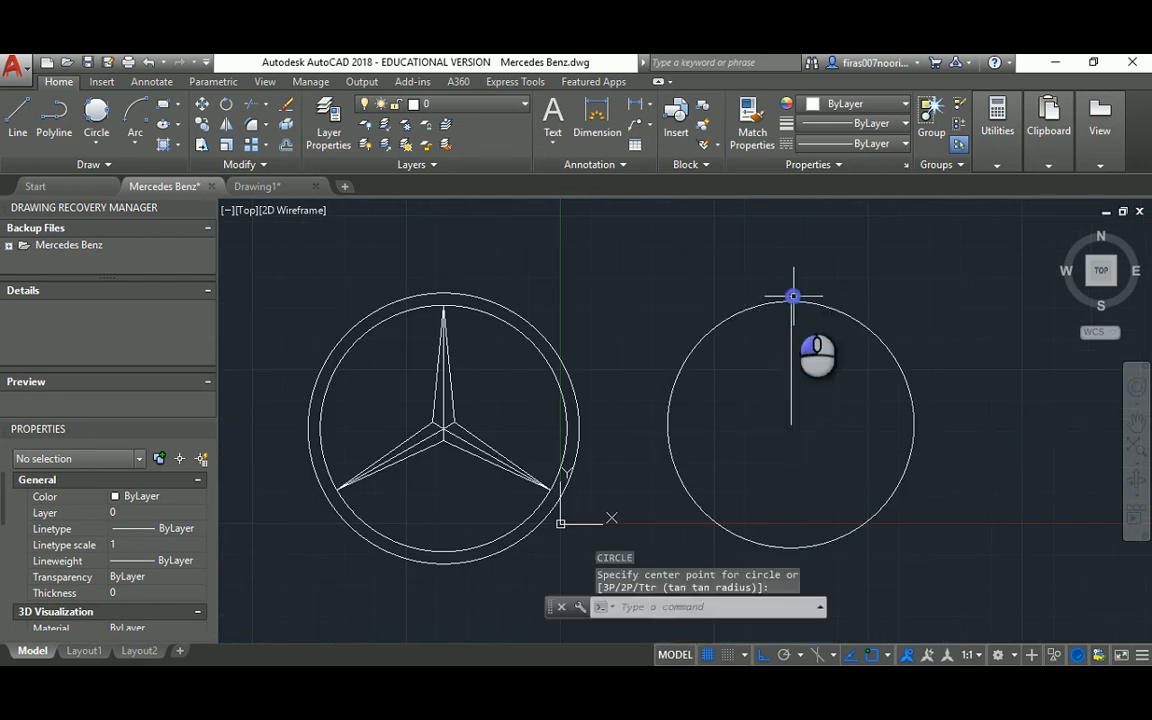
{"action": "key", "text": "Escape"}
Try a larger freehand concentric circle of radius about 1118 from the line's lower end, and erase it.
{"action": "key", "text": "Return"}
{"action": "left_click", "coordinate": [790, 420]}
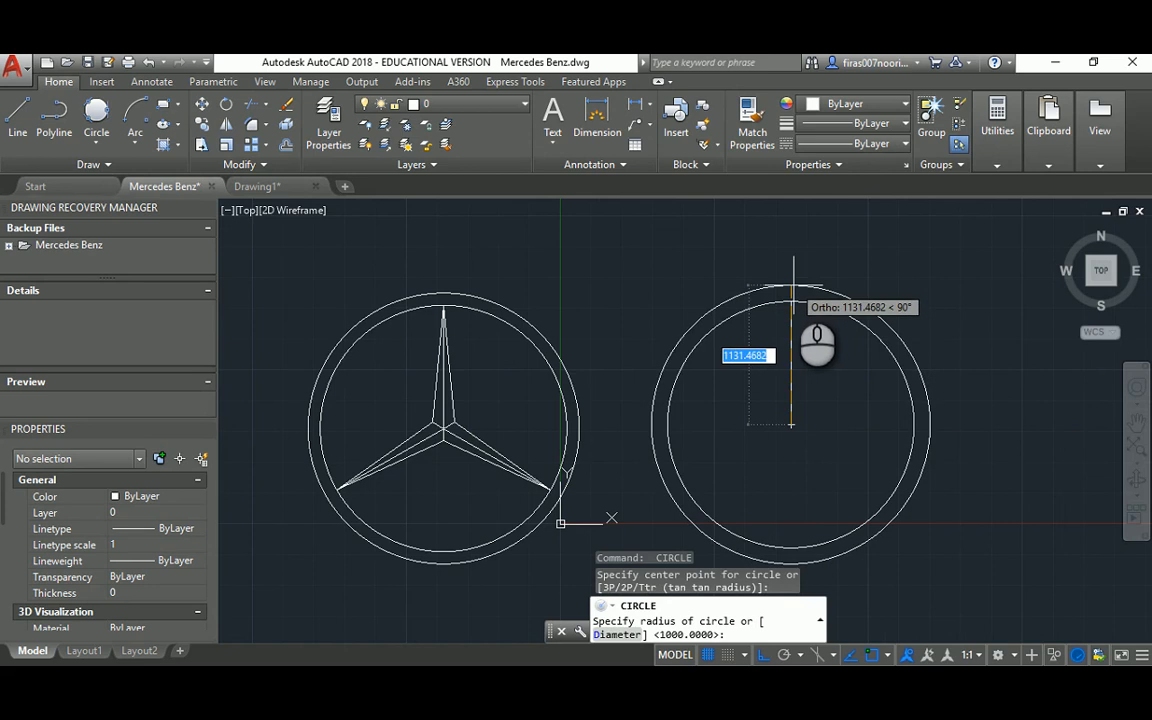
{"action": "key", "text": "Escape"}
{"action": "key", "text": "Escape"}
{"action": "key", "text": "Escape"}
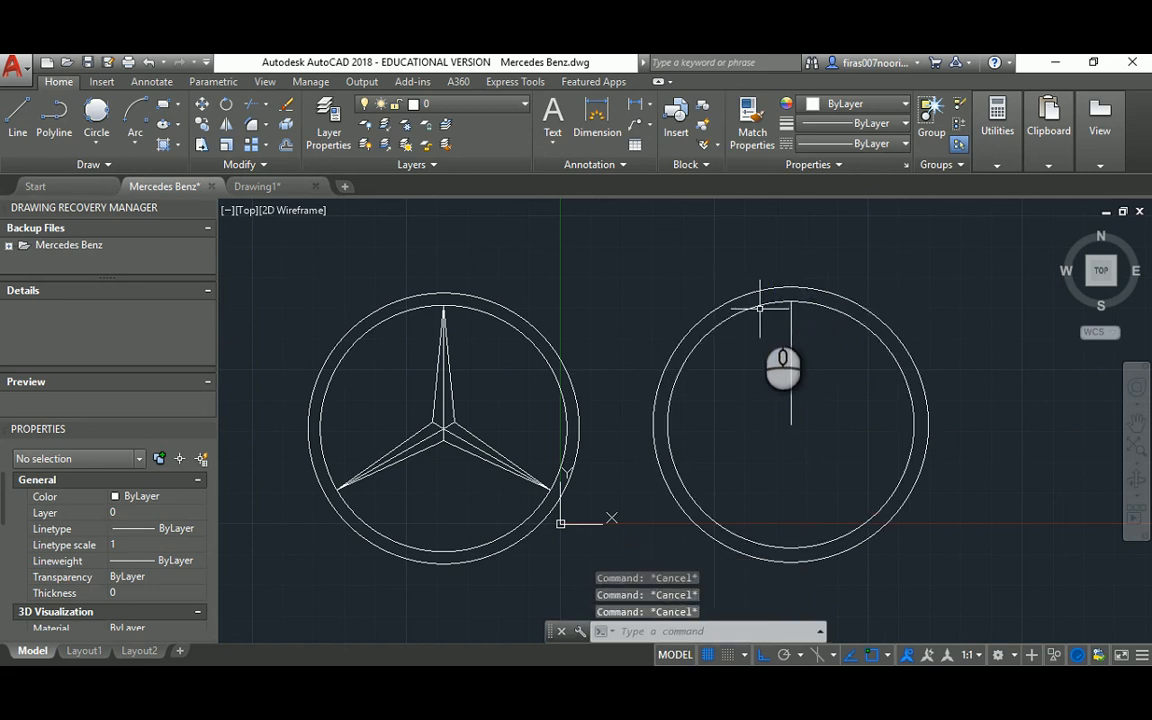
{"action": "left_click", "coordinate": [779, 289]}
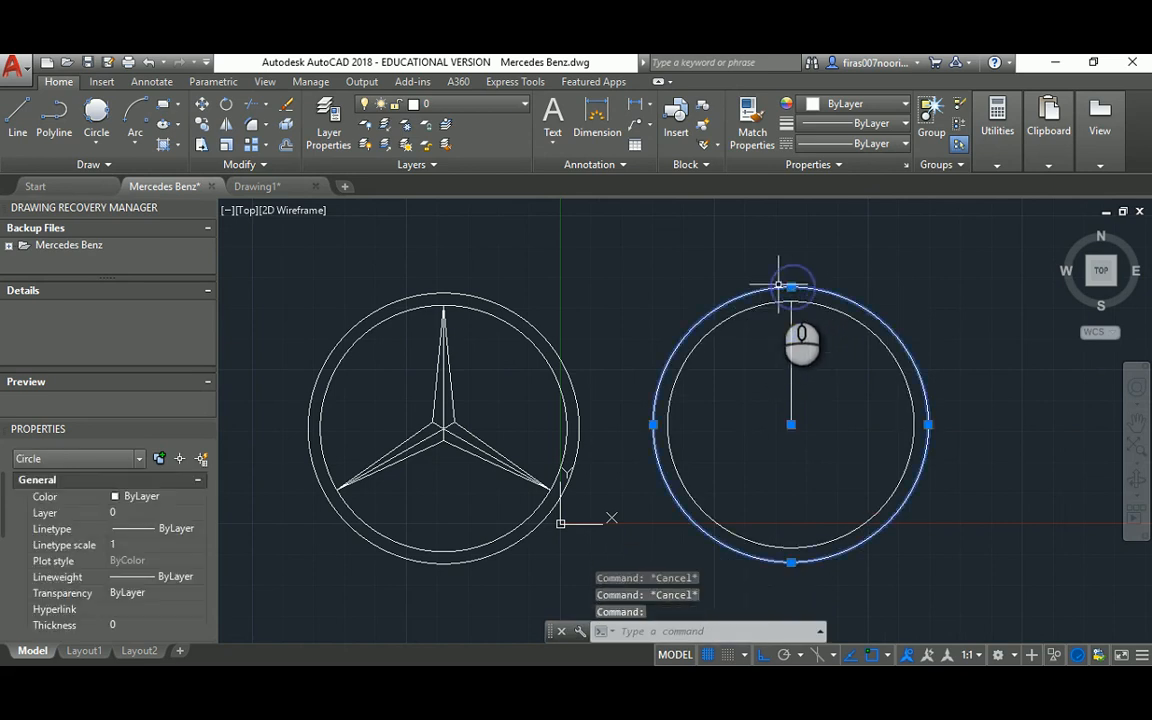
{"action": "key", "text": "Delete"}
Draw a concentric circle of radius 1050 centred on the vertical line's lower end.
{"action": "type", "text": "c"}
{"action": "key", "text": "Return"}
{"action": "left_click", "coordinate": [791, 424]}
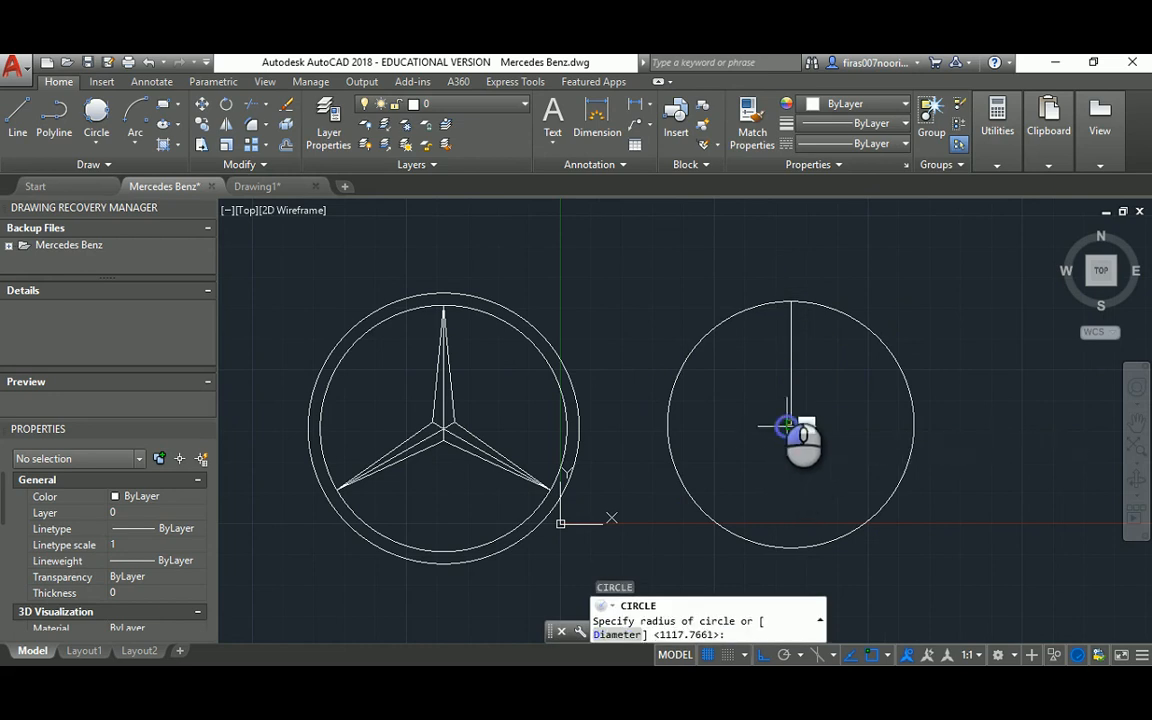
{"action": "type", "text": "1050"}
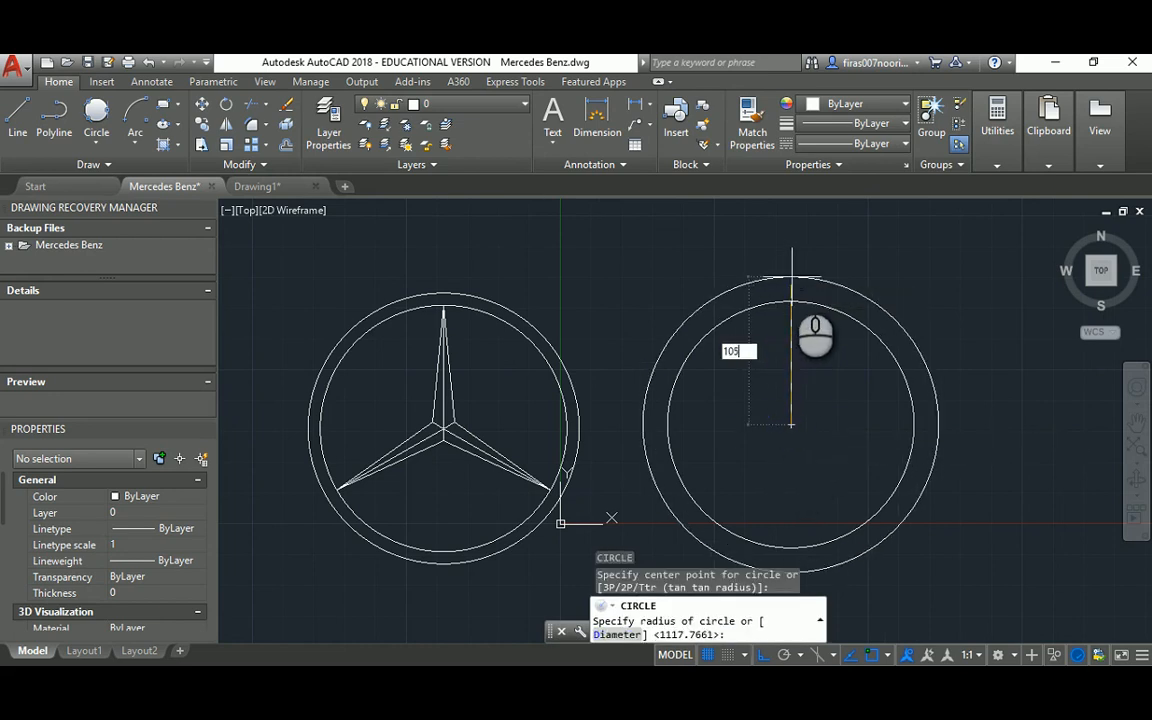
{"action": "key", "text": "Return"}
Draw a concentric outer circle of radius 1100 centred on the vertical line's lower end.
{"action": "scroll", "coordinate": [791, 276], "scroll_direction": "up", "scroll_amount": 2}
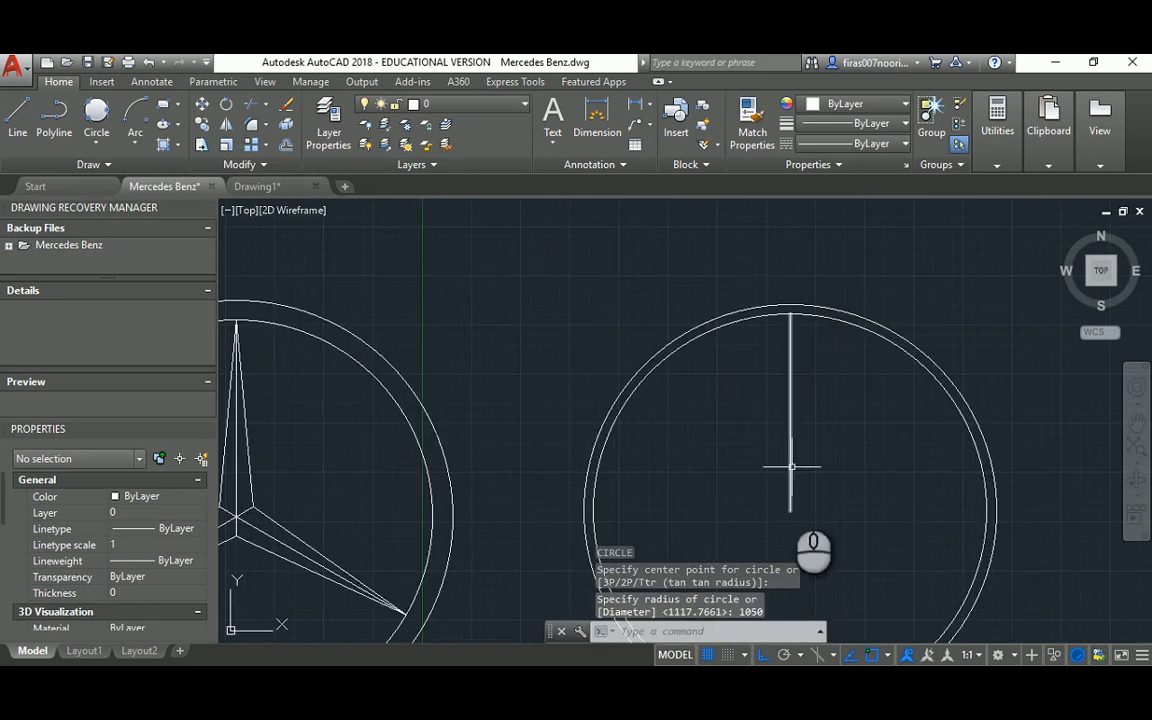
{"action": "key", "text": "Return"}
{"action": "left_click", "coordinate": [787, 513]}
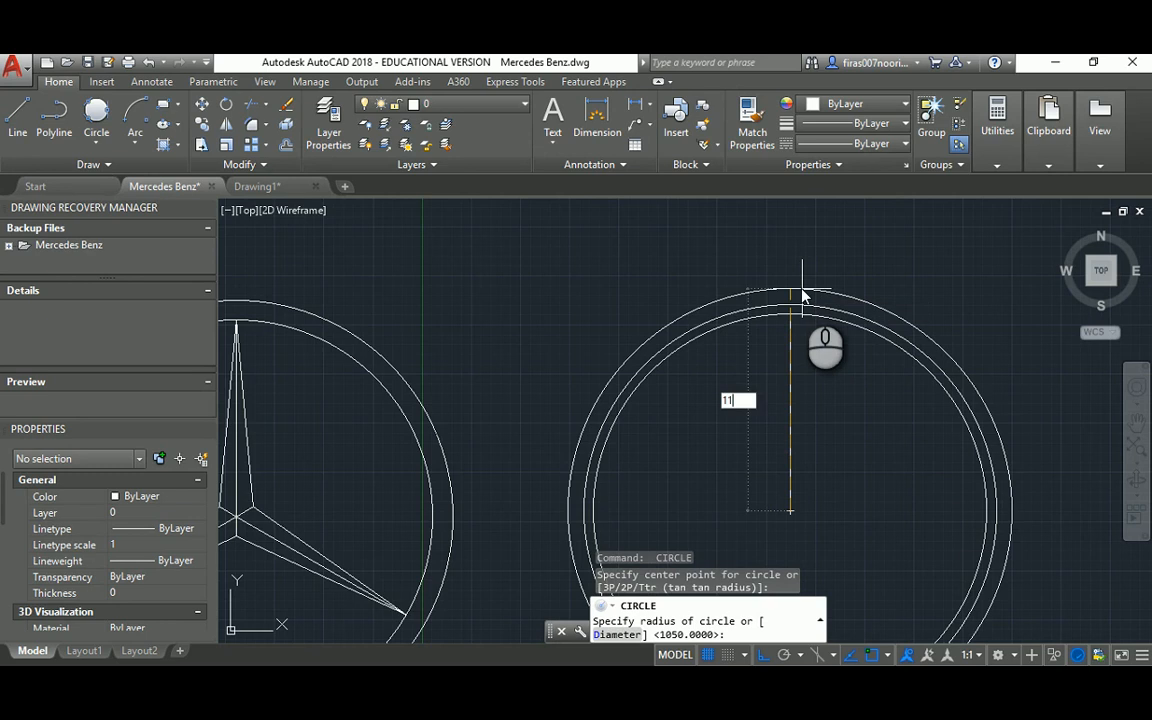
{"action": "key", "text": "Return"}
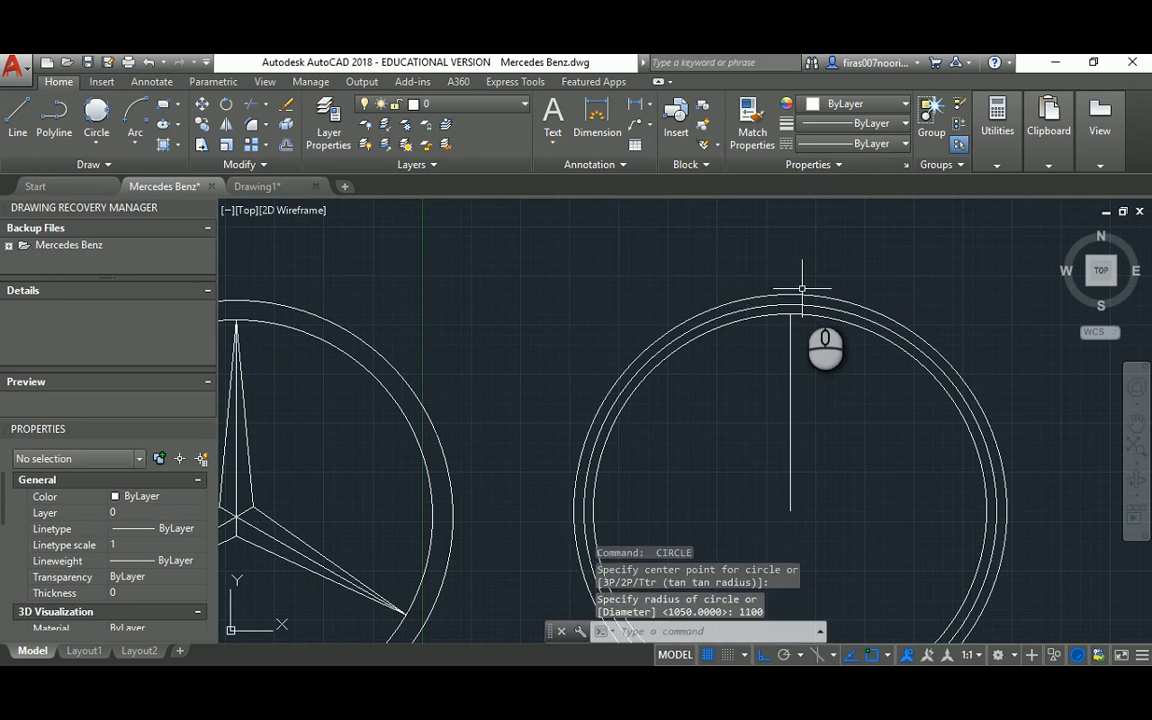
Erase the middle one of the three concentric circles, the one of radius 1050.
{"action": "key", "text": "Escape"}
{"action": "left_click", "coordinate": [800, 299]}
{"action": "key", "text": "Delete"}
Draw a horizontal reference line from the centre of the new circles rightward past the outer circle.
{"action": "scroll", "coordinate": [801, 301], "scroll_direction": "down", "scroll_amount": 2}
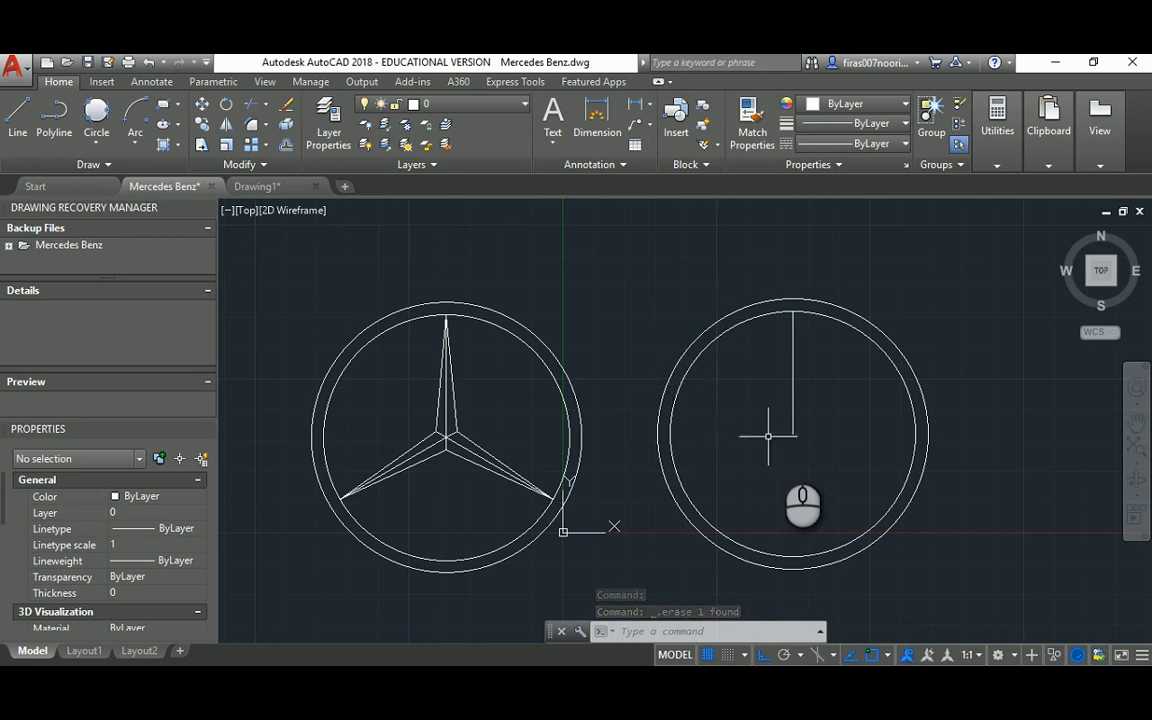
{"action": "middle_click_drag", "start_coordinate": [772, 448], "coordinate": [614, 426]}
{"action": "type", "text": "l"}
{"action": "key", "text": "Return"}
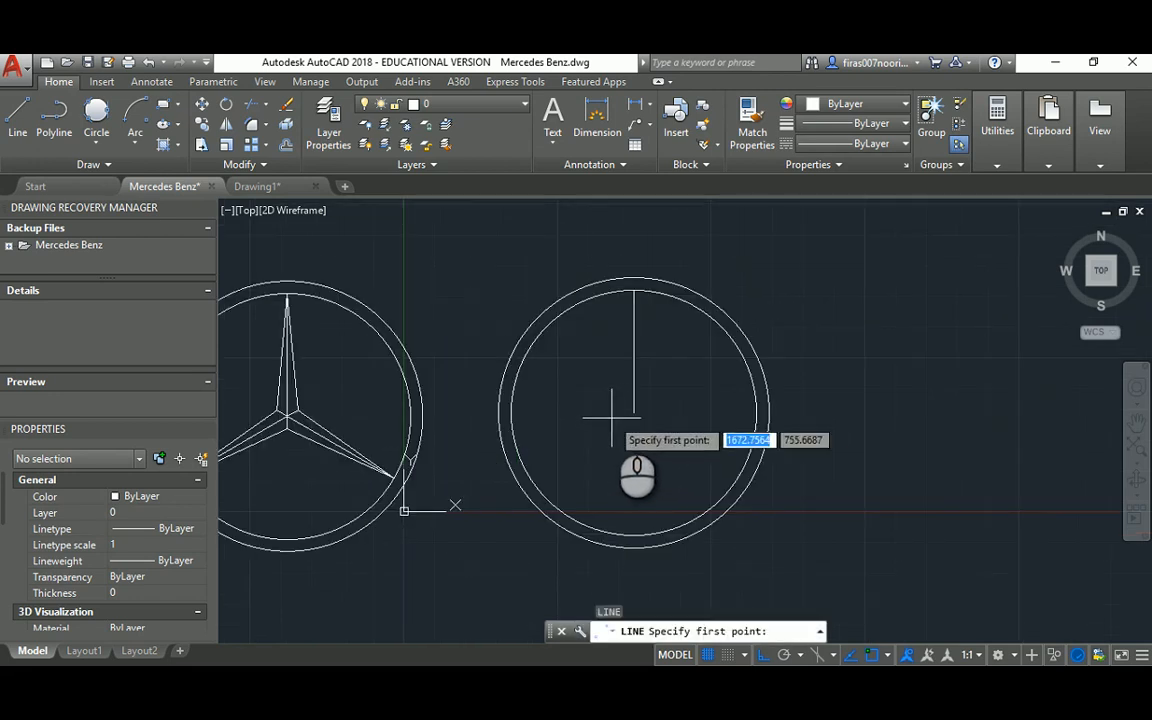
{"action": "left_click", "coordinate": [633, 411]}
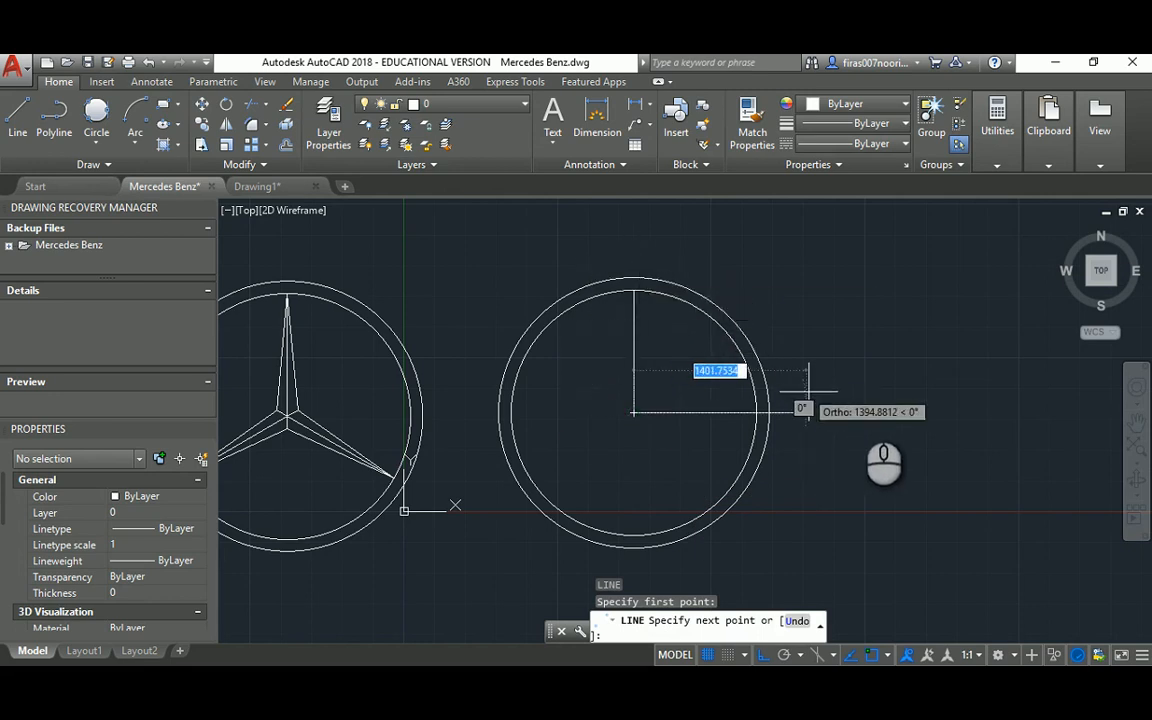
{"action": "left_click", "coordinate": [900, 405]}
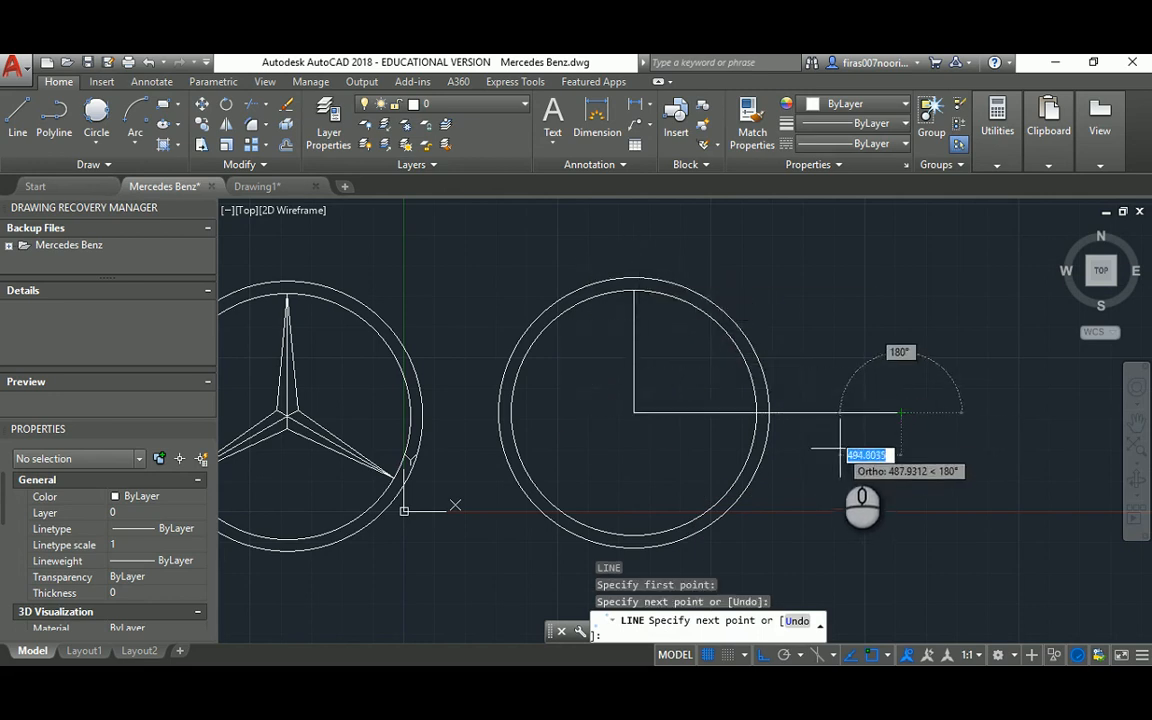
{"action": "key", "text": "Escape"}
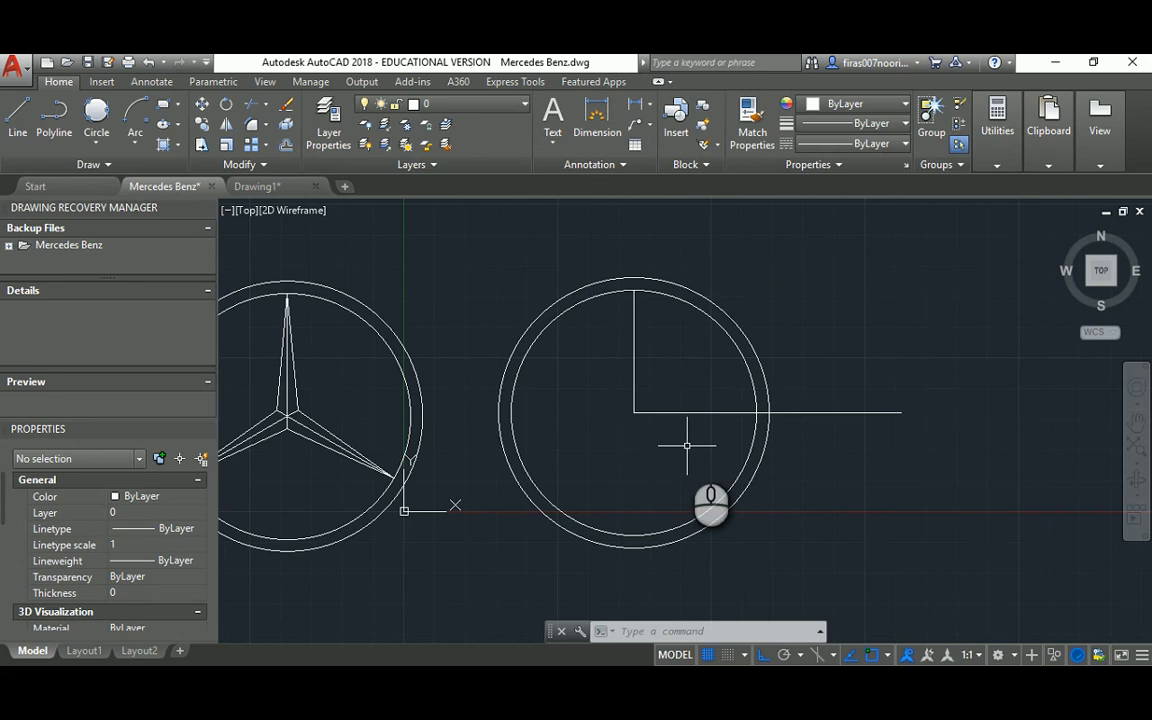
Draw a line of length 1000 from the circles' centre at an angle of -30 degrees.
{"action": "type", "text": "l"}
{"action": "key", "text": "Return"}
{"action": "left_click", "coordinate": [634, 412]}
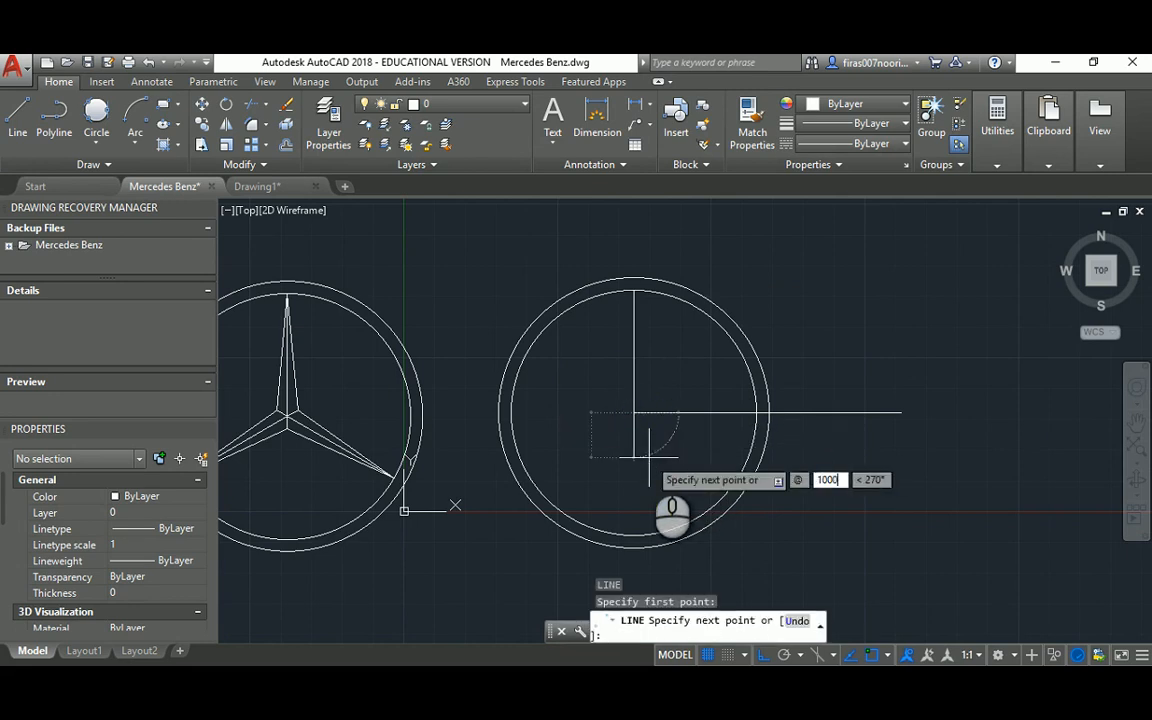
{"action": "key", "text": "Tab"}
{"action": "type", "text": "-"}
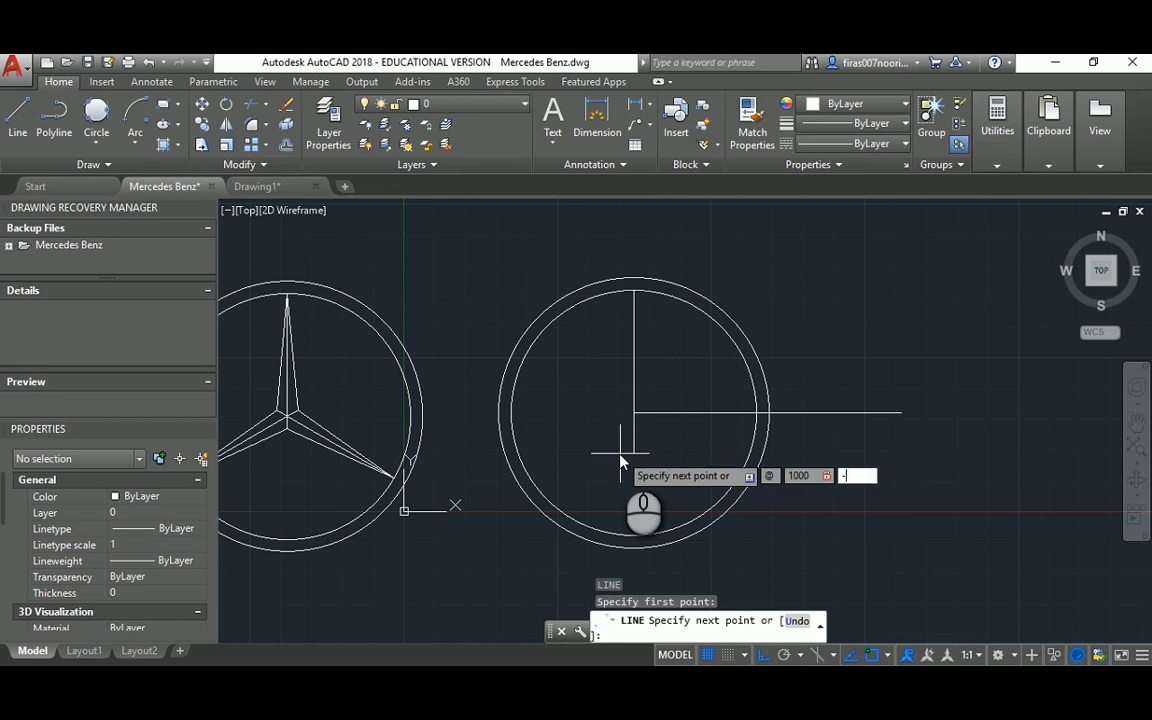
{"action": "key", "text": "Return"}
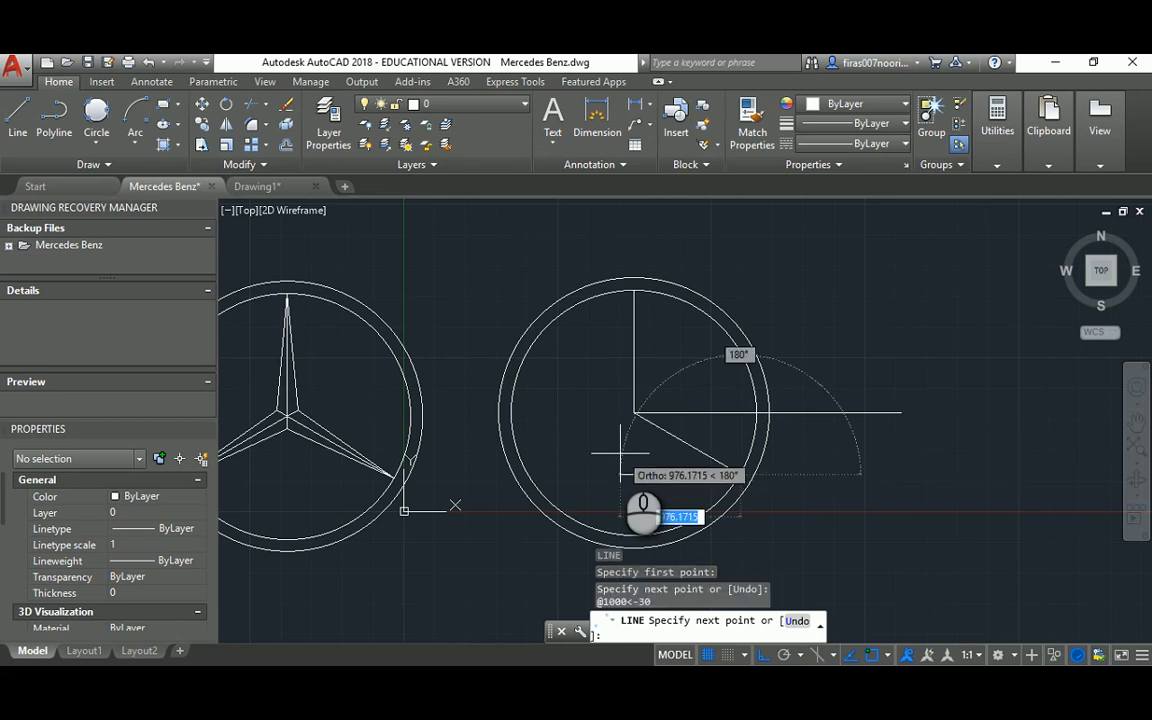
{"action": "key", "text": "Escape"}
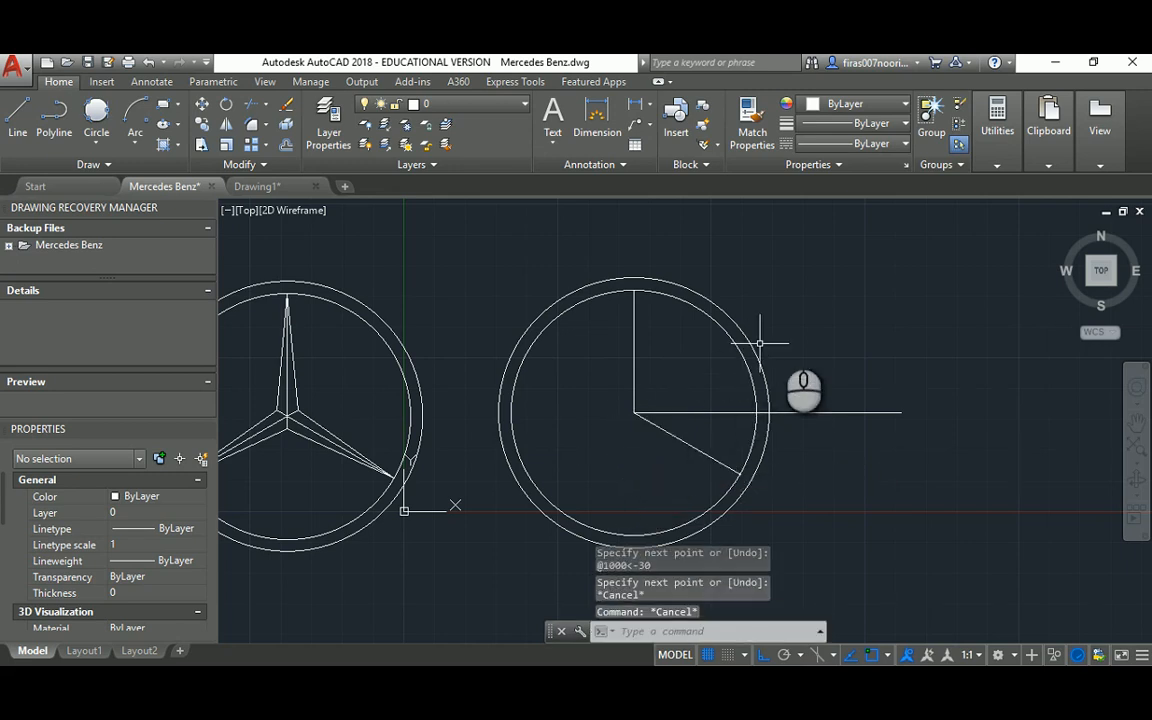
Stretch the free end of the horizontal reference line to the opposite side, leftward past the outer circle.
{"action": "left_click", "coordinate": [704, 419]}
{"action": "left_click", "coordinate": [684, 404]}
{"action": "left_click", "coordinate": [901, 412]}
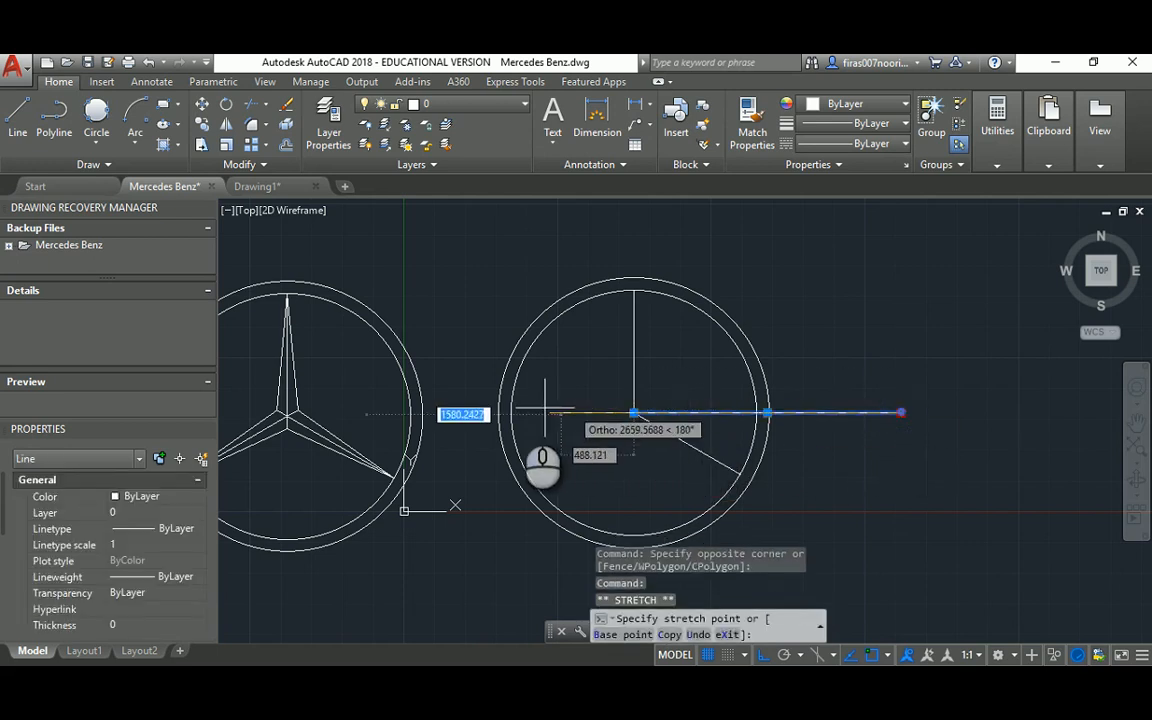
{"action": "key", "text": "Escape"}
{"action": "key", "text": "Escape"}
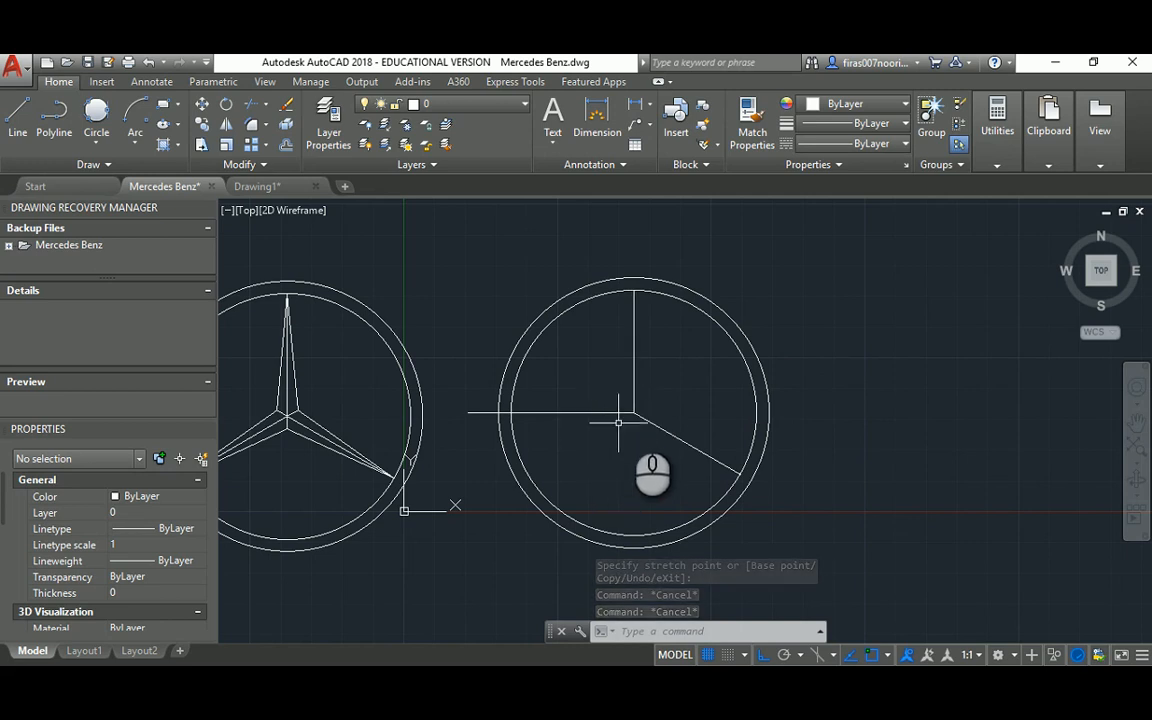
Draw a second horizontal reference line from the circles' centre rightward past the outer circle.
{"action": "left_click", "coordinate": [633, 311]}
{"action": "key", "text": "Escape"}
{"action": "key", "text": "Escape"}
{"action": "type", "text": "l"}
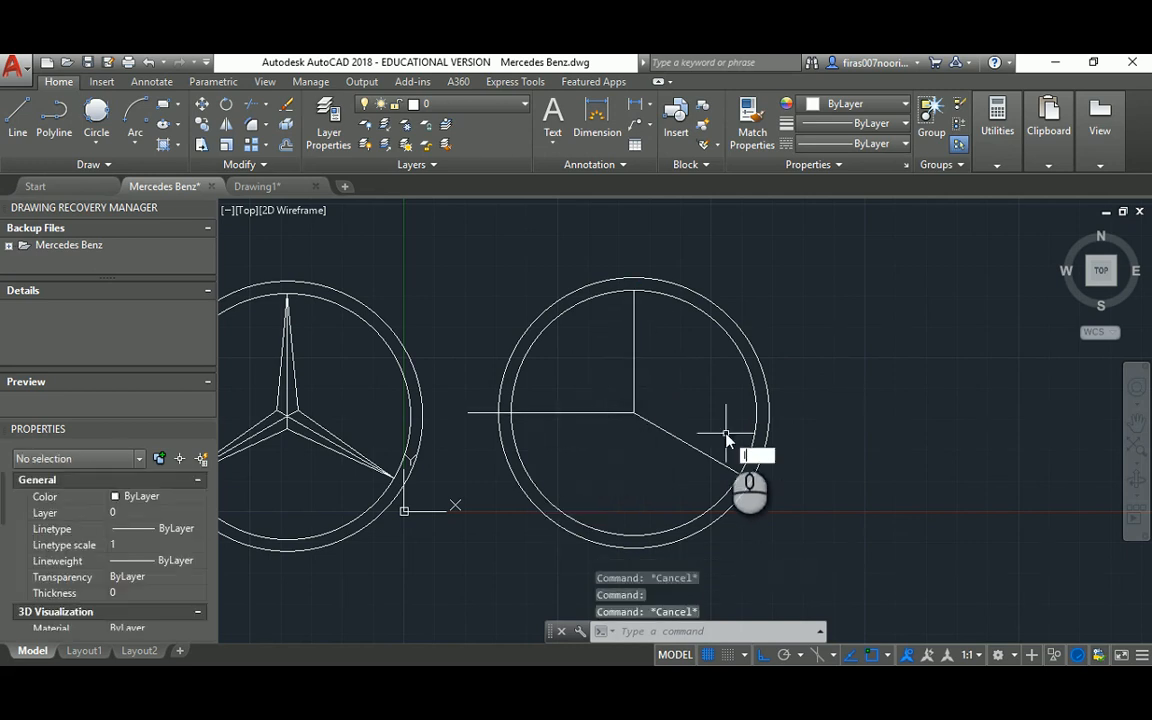
{"action": "key", "text": "Return"}
{"action": "left_click", "coordinate": [637, 412]}
{"action": "left_click", "coordinate": [874, 411]}
{"action": "key", "text": "Escape"}
{"action": "key", "text": "Escape"}
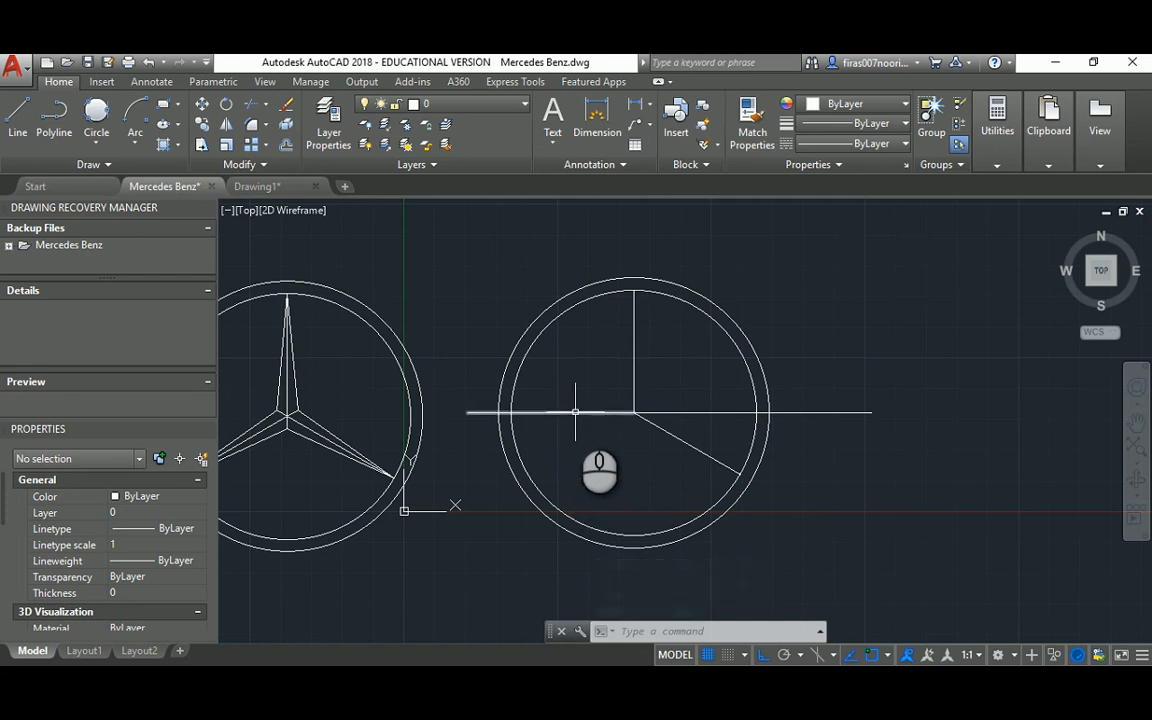
Draw a line of length 1000 from the circles' centre at an angle of 210 degrees.
{"action": "key", "text": "l"}
{"action": "key", "text": "Return"}
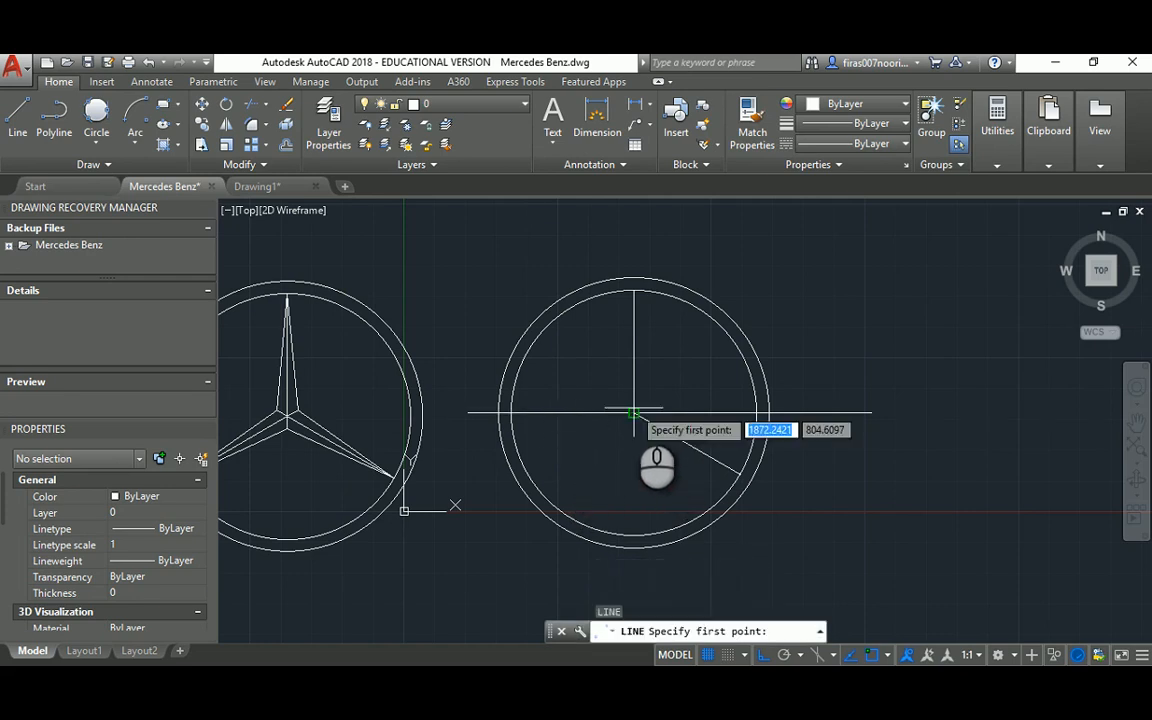
{"action": "left_click", "coordinate": [634, 411]}
{"action": "key", "text": "F8"}
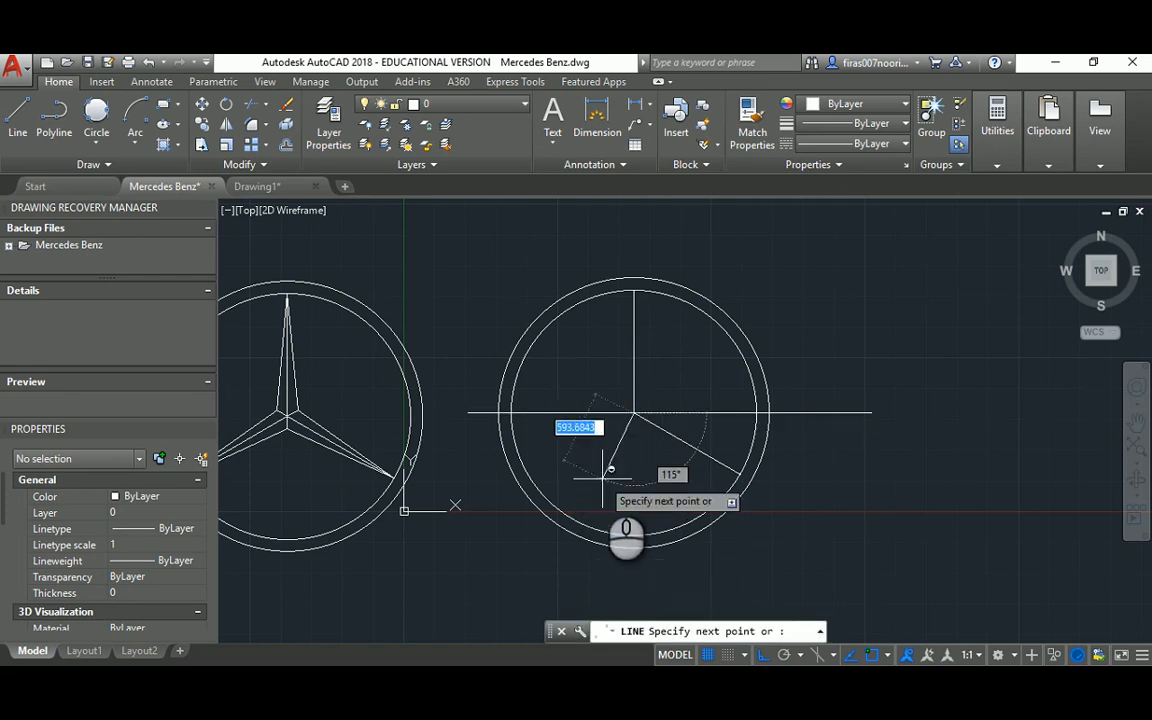
{"action": "type", "text": "100"}
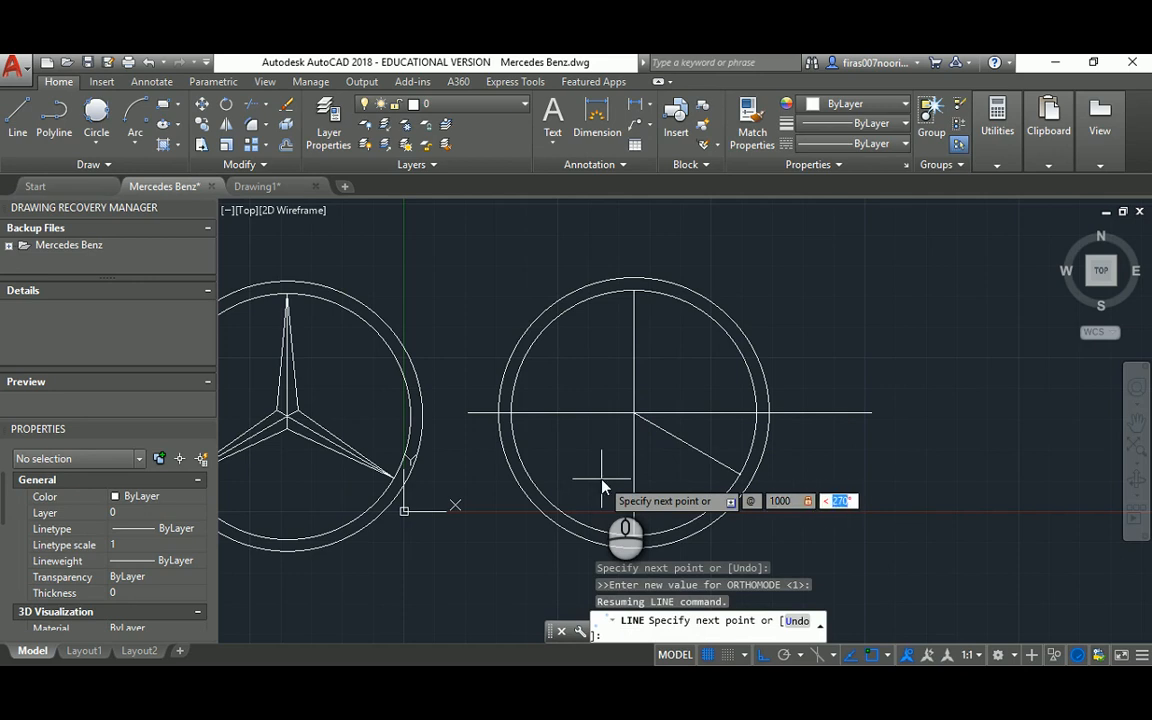
{"action": "type", "text": "0"}
{"action": "key", "text": "Return"}
{"action": "key", "text": "Escape"}
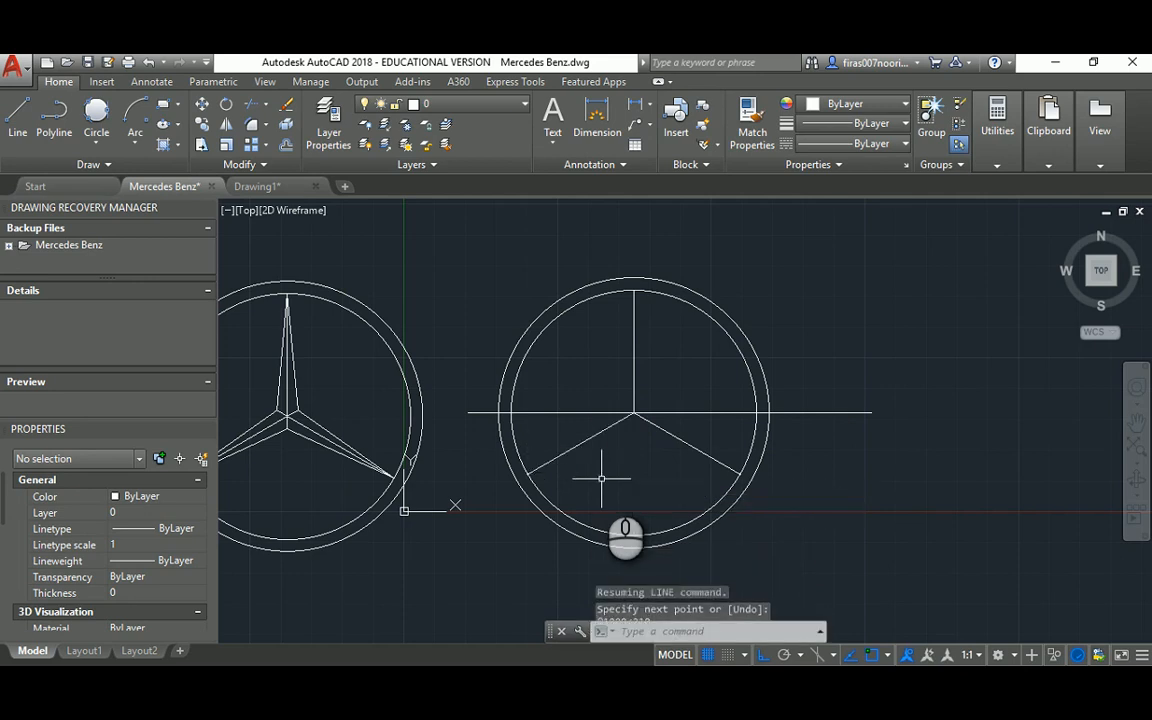
{"action": "key", "text": "Escape"}
{"action": "key", "text": "Escape"}
Erase both horizontal reference lines on either side of the circles' centre.
{"action": "left_click", "coordinate": [701, 411]}
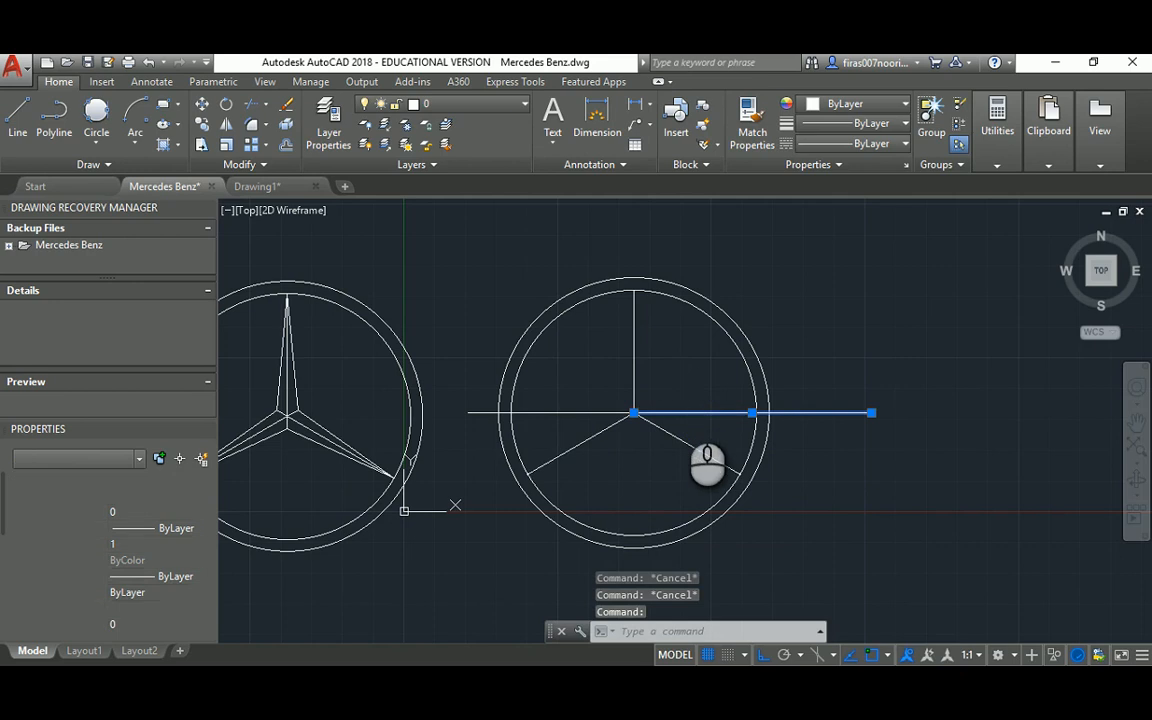
{"action": "key", "text": "Delete"}
{"action": "left_click", "coordinate": [548, 410]}
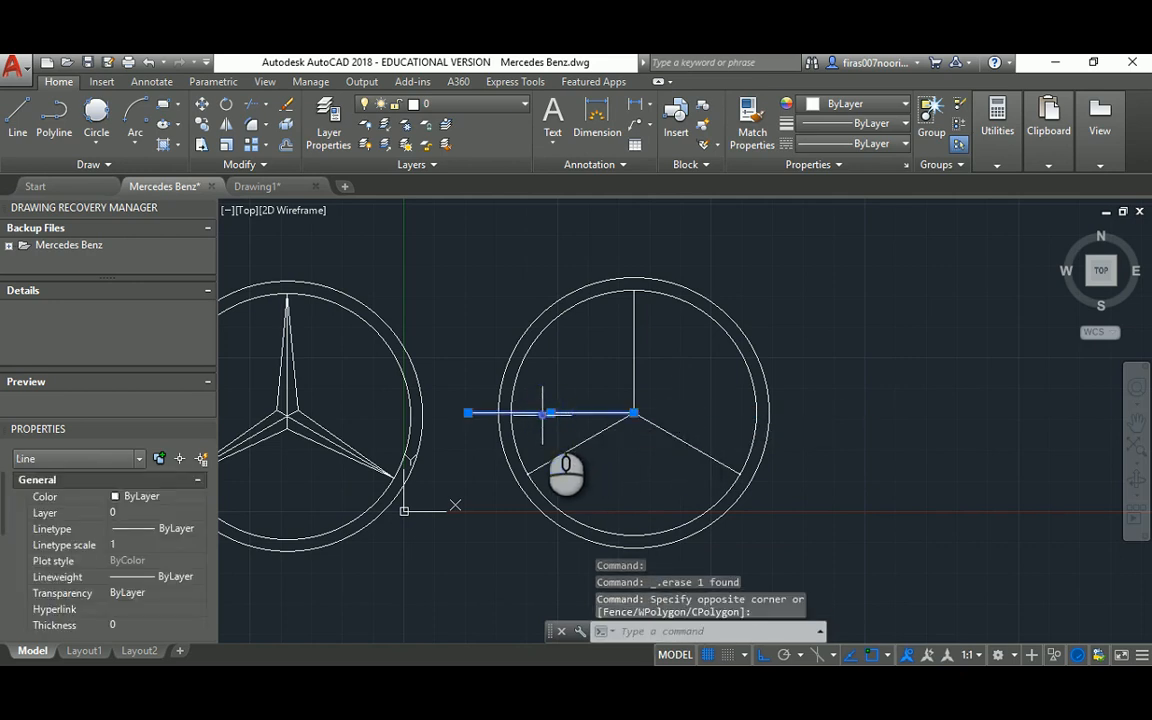
{"action": "key", "text": "Delete"}
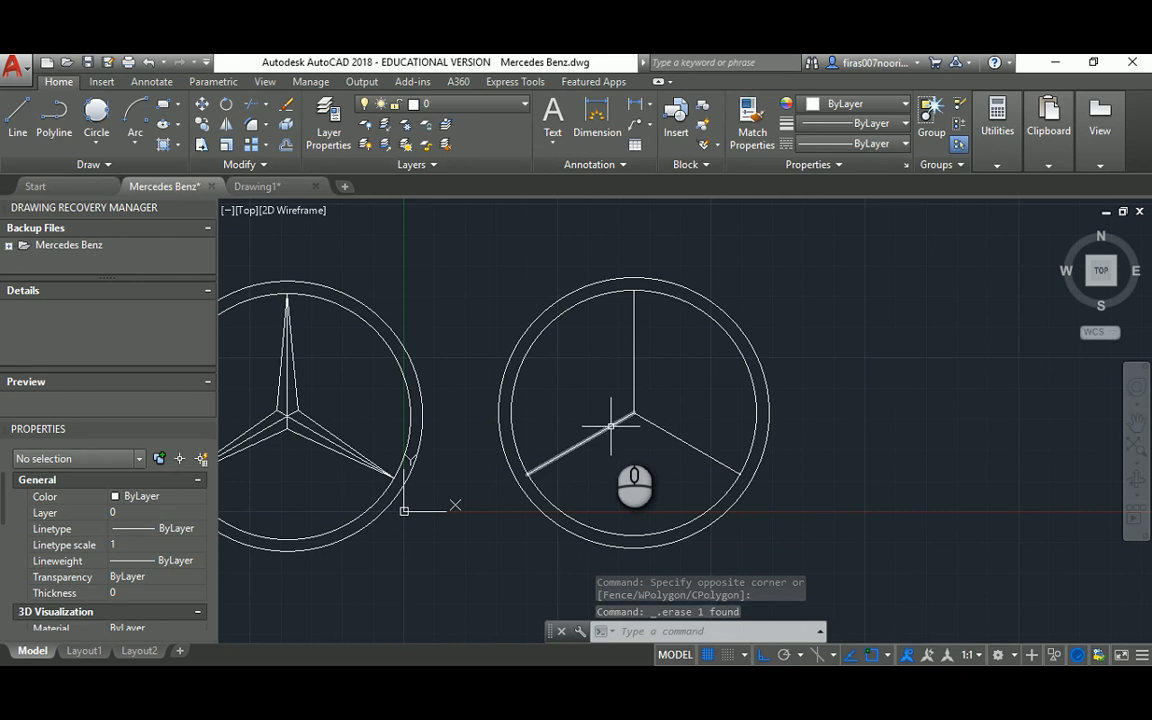
Draw a vertical line of length 100 straight down from the circles' centre.
{"action": "type", "text": "l"}
{"action": "key", "text": "Return"}
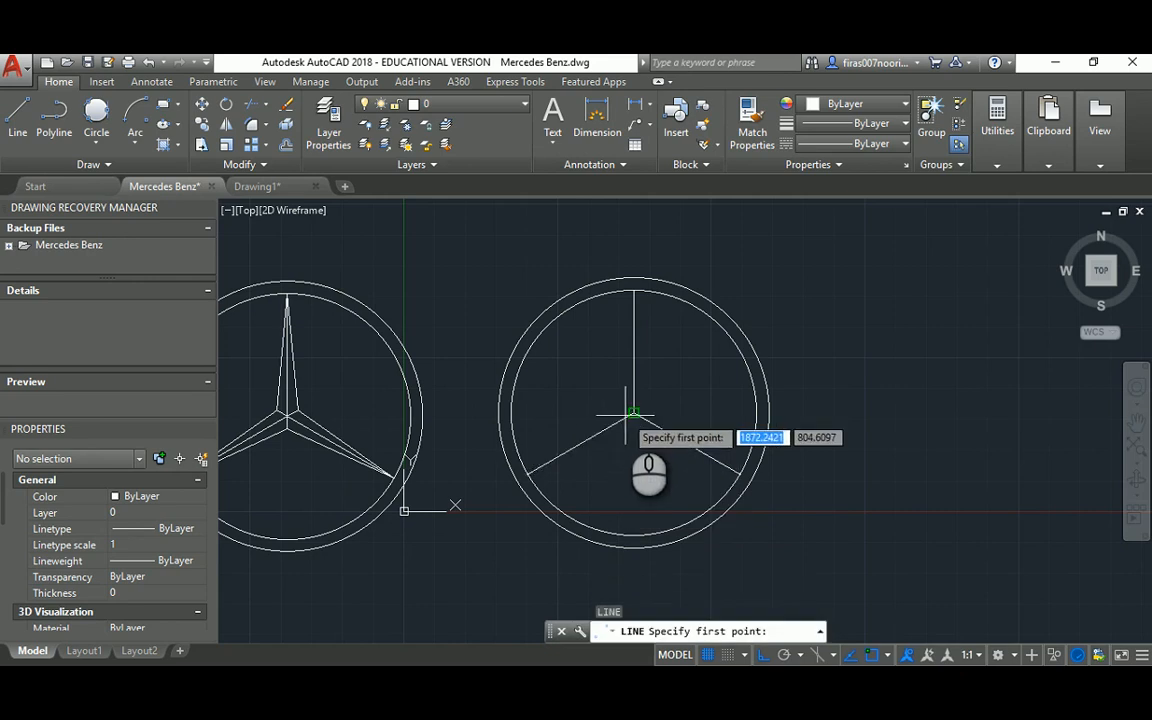
{"action": "left_click", "coordinate": [626, 413]}
{"action": "type", "text": "20"}
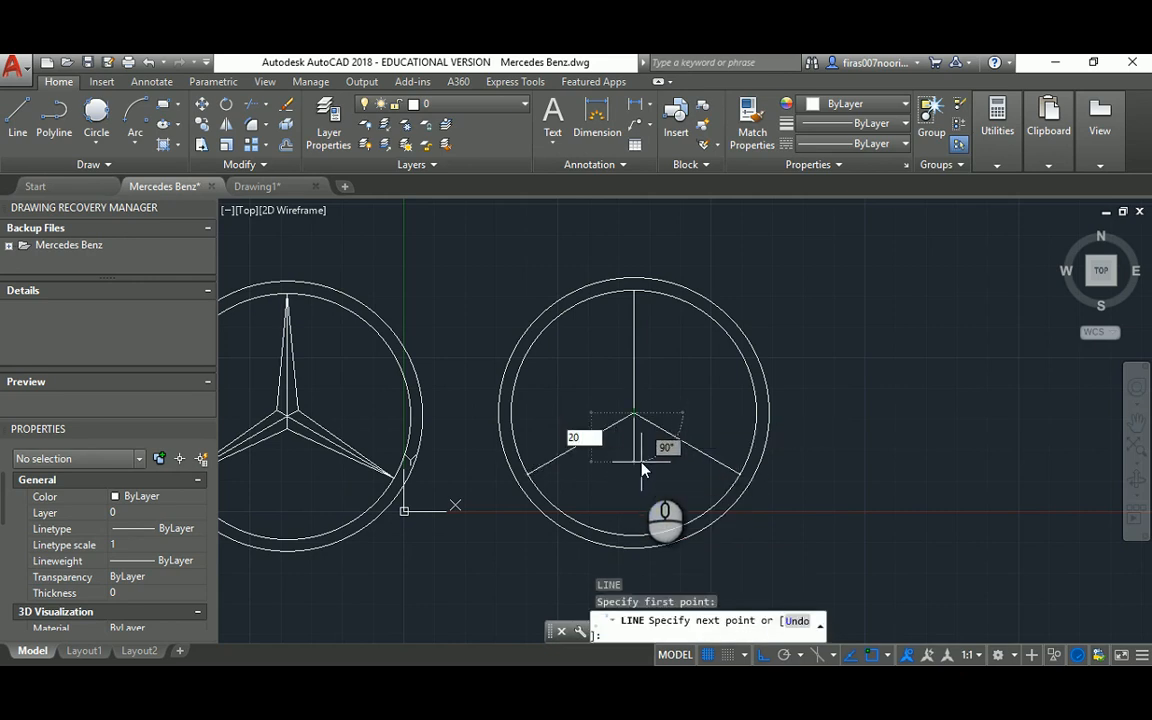
{"action": "key", "text": "BackSpace"}
{"action": "type", "text": "100"}
{"action": "key", "text": "Return"}
{"action": "key", "text": "Escape"}
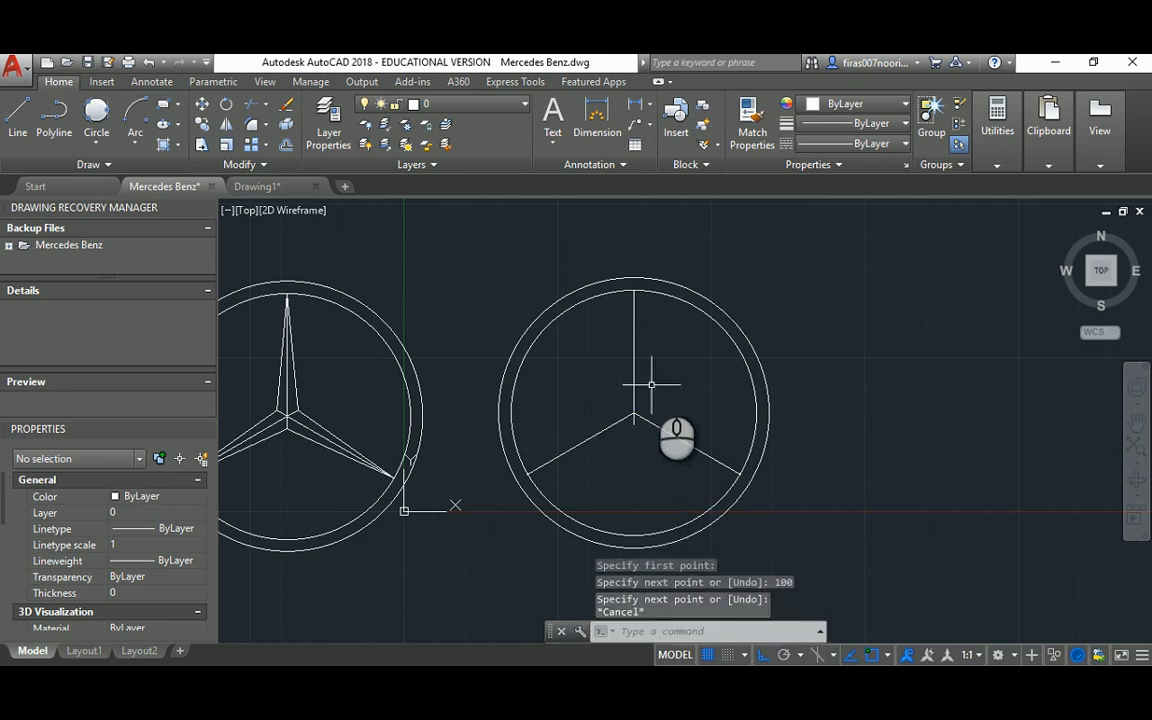
Check the original emblem's centre, and draw a horizontal reference line from the new circles' centre rightward past the outer circle.
{"action": "scroll", "coordinate": [651, 384], "scroll_direction": "up", "scroll_amount": 3}
{"action": "scroll", "coordinate": [650, 386], "scroll_direction": "down", "scroll_amount": 1}
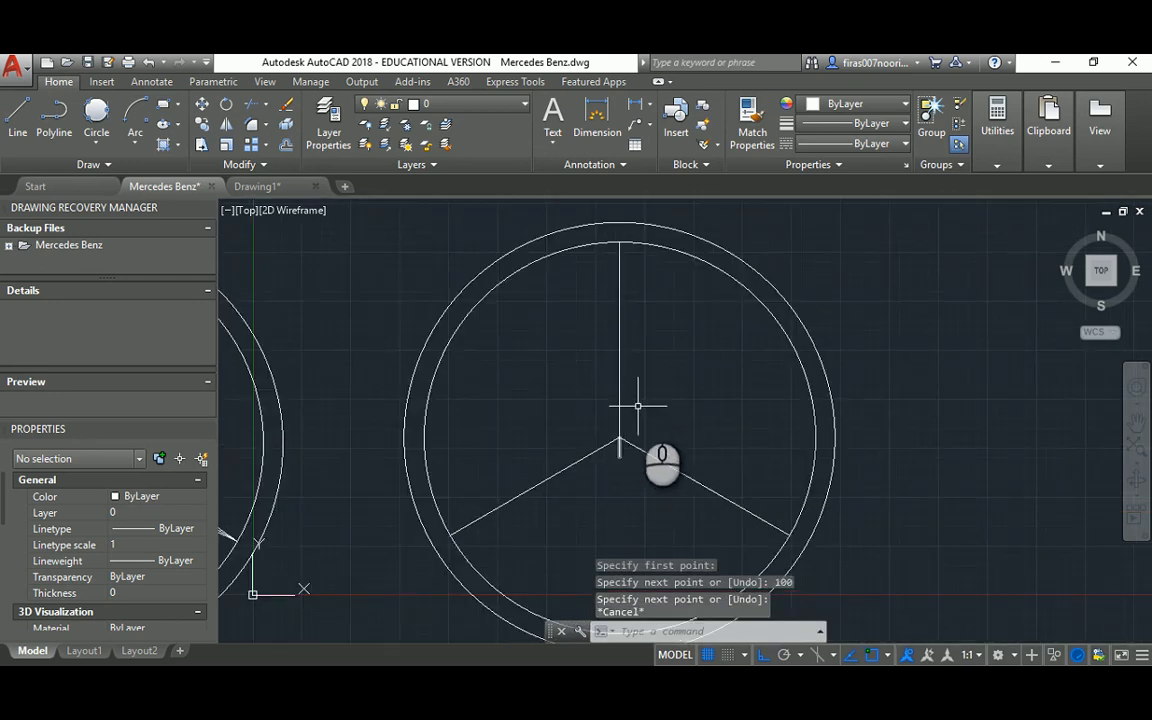
{"action": "scroll", "coordinate": [597, 404], "scroll_direction": "down", "scroll_amount": 3}
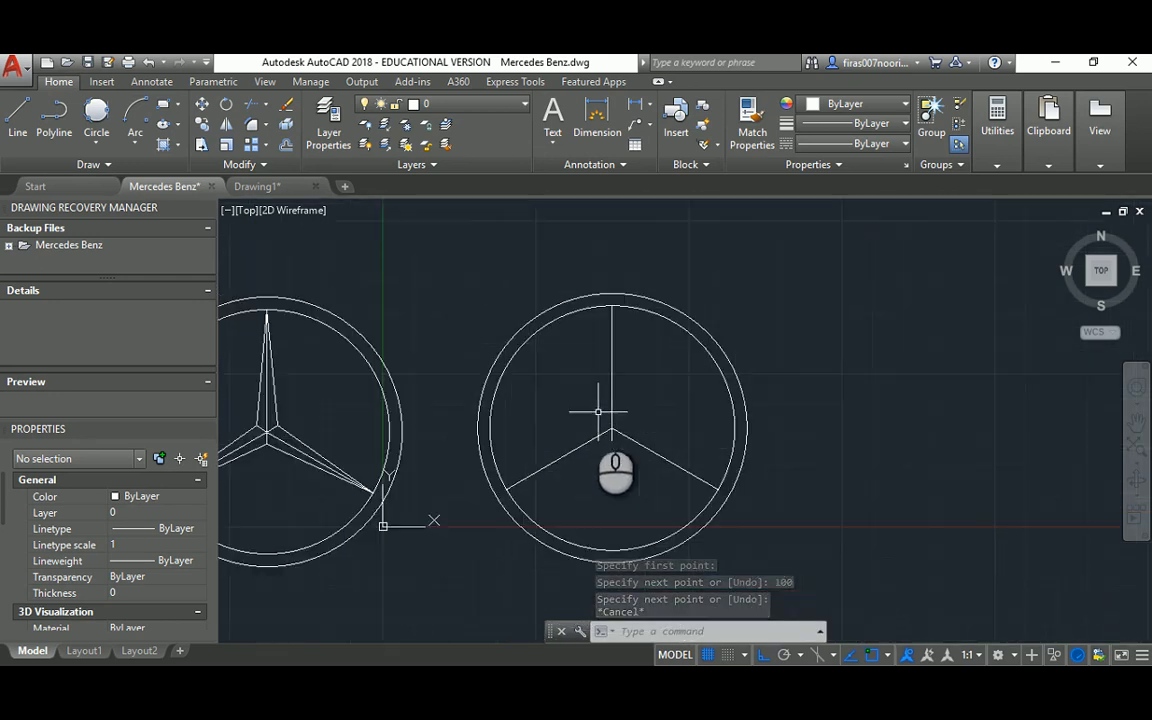
{"action": "scroll", "coordinate": [263, 418], "scroll_direction": "up", "scroll_amount": 5}
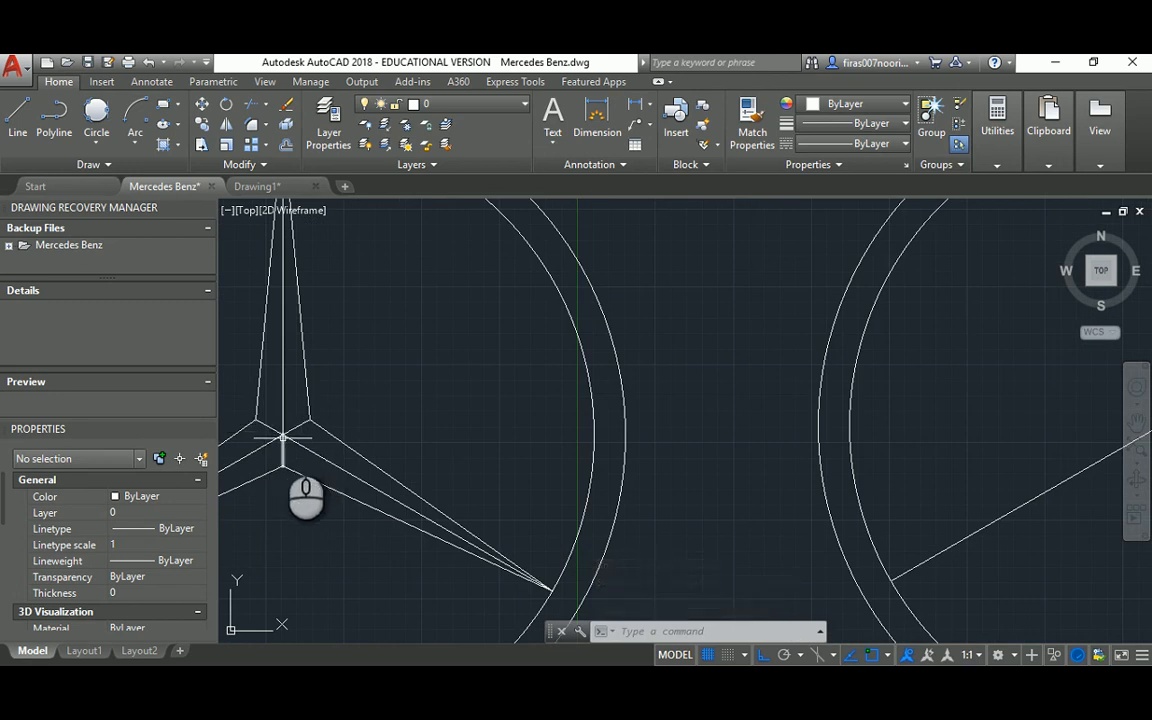
{"action": "scroll", "coordinate": [267, 422], "scroll_direction": "down", "scroll_amount": 4}
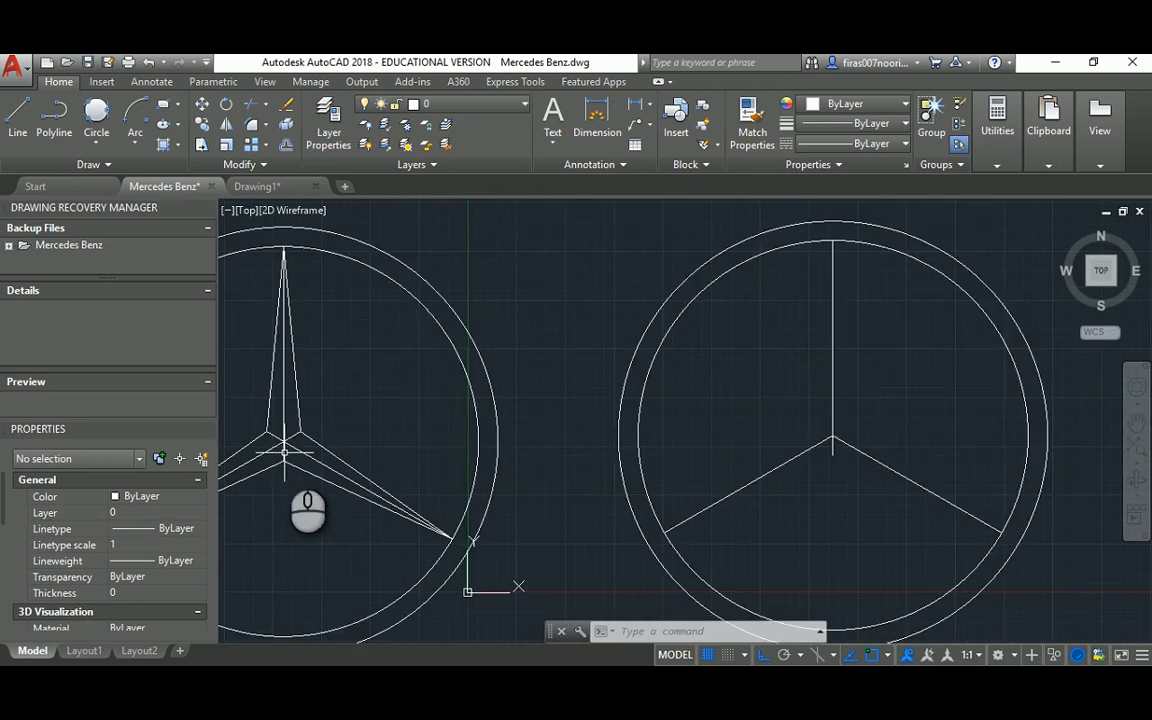
{"action": "scroll", "coordinate": [843, 406], "scroll_direction": "up", "scroll_amount": 2}
{"action": "middle_click_drag", "start_coordinate": [897, 445], "coordinate": [694, 451]}
{"action": "key", "text": "Escape"}
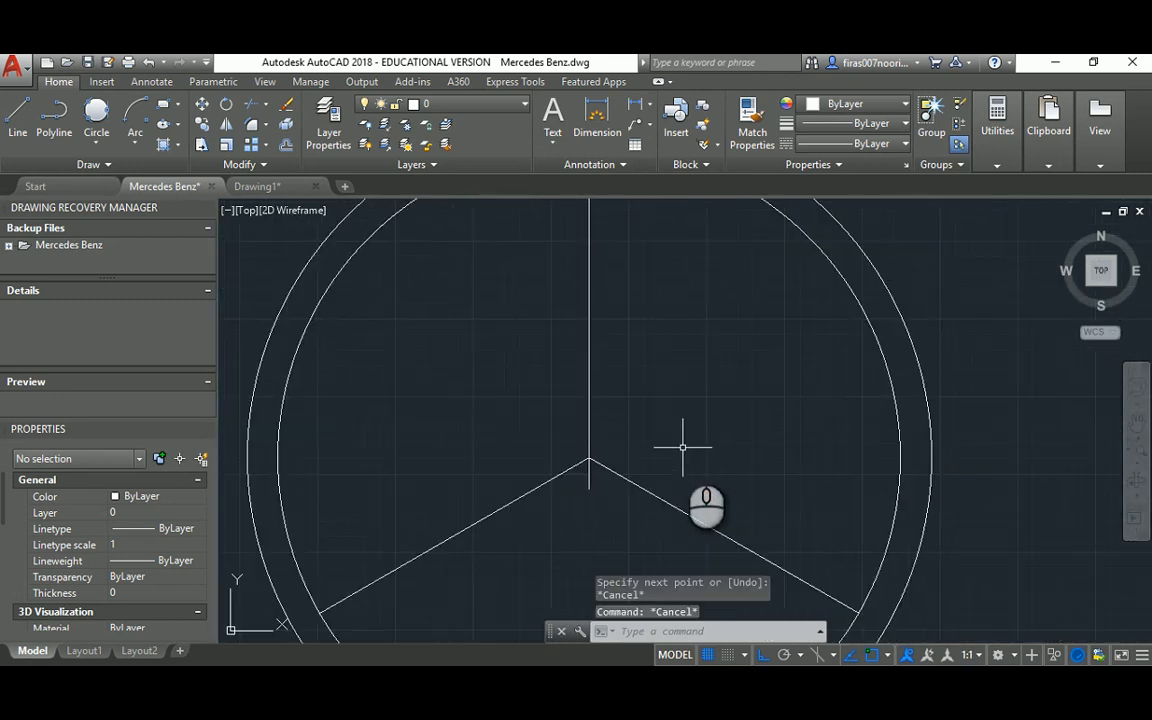
{"action": "type", "text": "l"}
{"action": "key", "text": "Return"}
{"action": "left_click", "coordinate": [589, 459]}
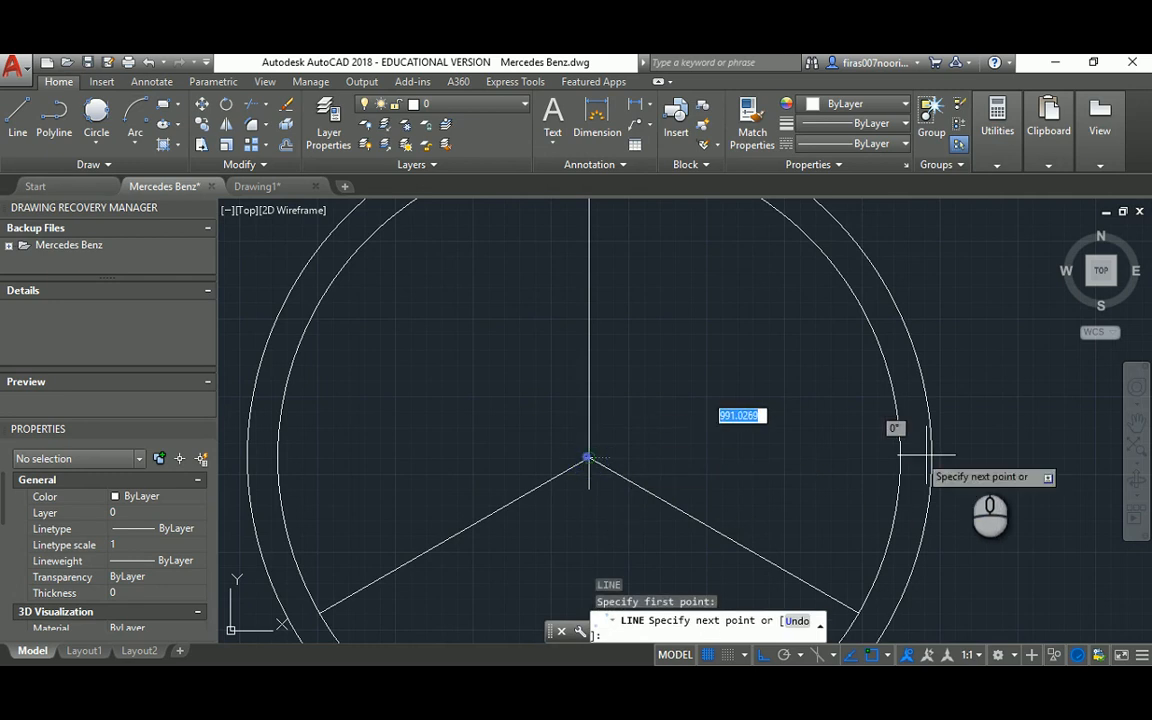
{"action": "left_click", "coordinate": [1001, 459]}
{"action": "key", "text": "Escape"}
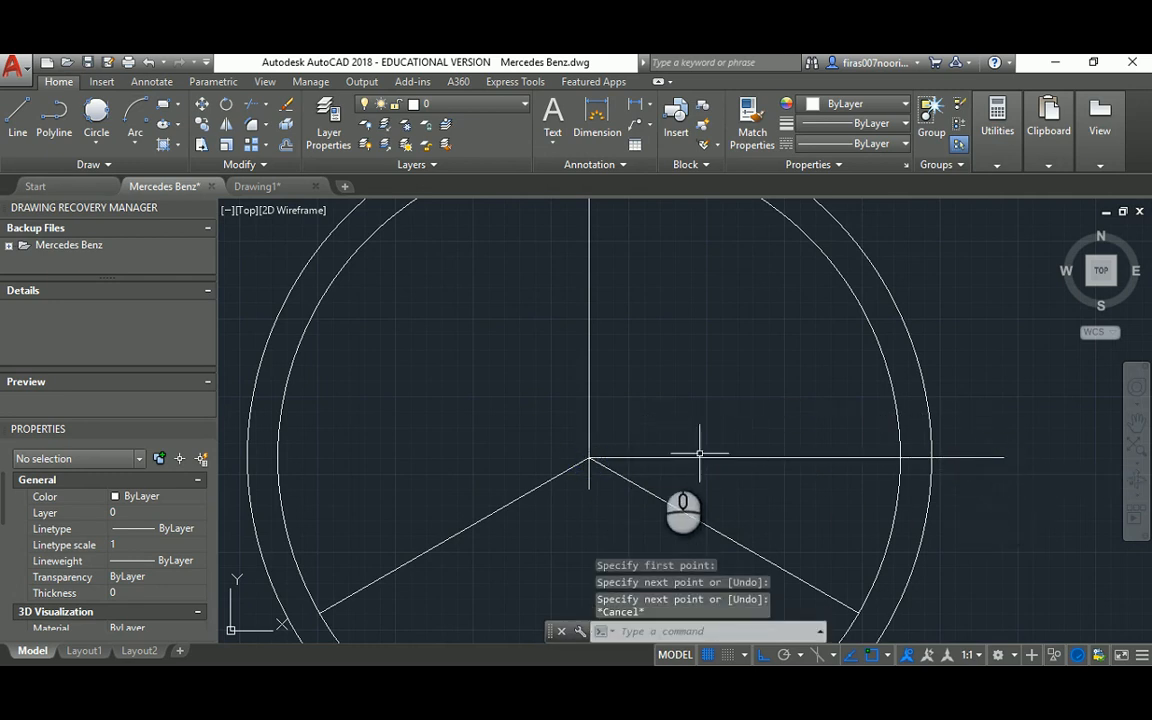
Draw a short line of length 100 from the circles' centre at an angle of 30 degrees.
{"action": "type", "text": "l"}
{"action": "key", "text": "Return"}
{"action": "left_click", "coordinate": [589, 459]}
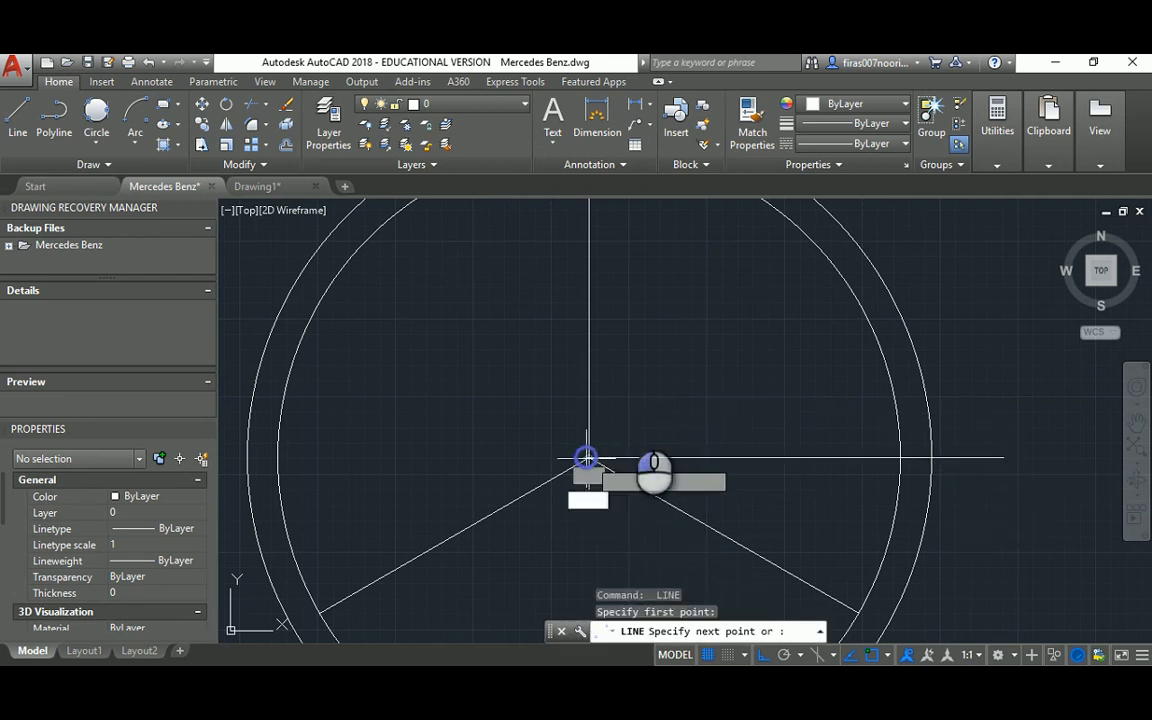
{"action": "type", "text": "100"}
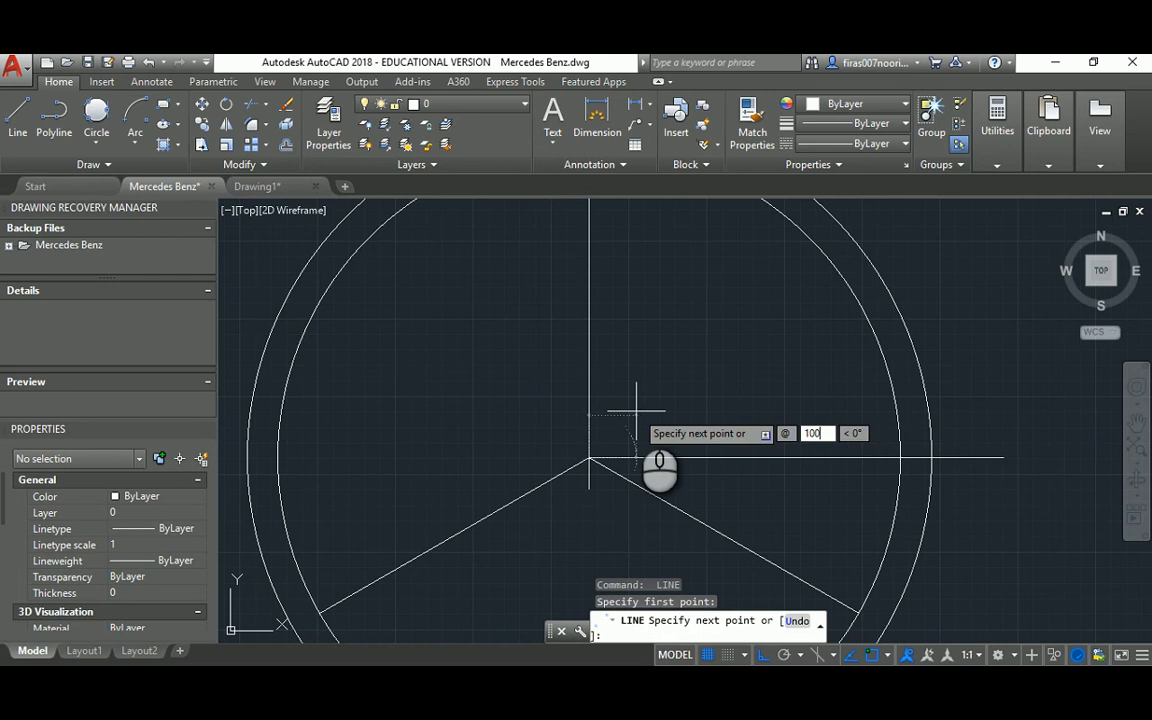
{"action": "key", "text": "Return"}
{"action": "type", "text": "<30"}
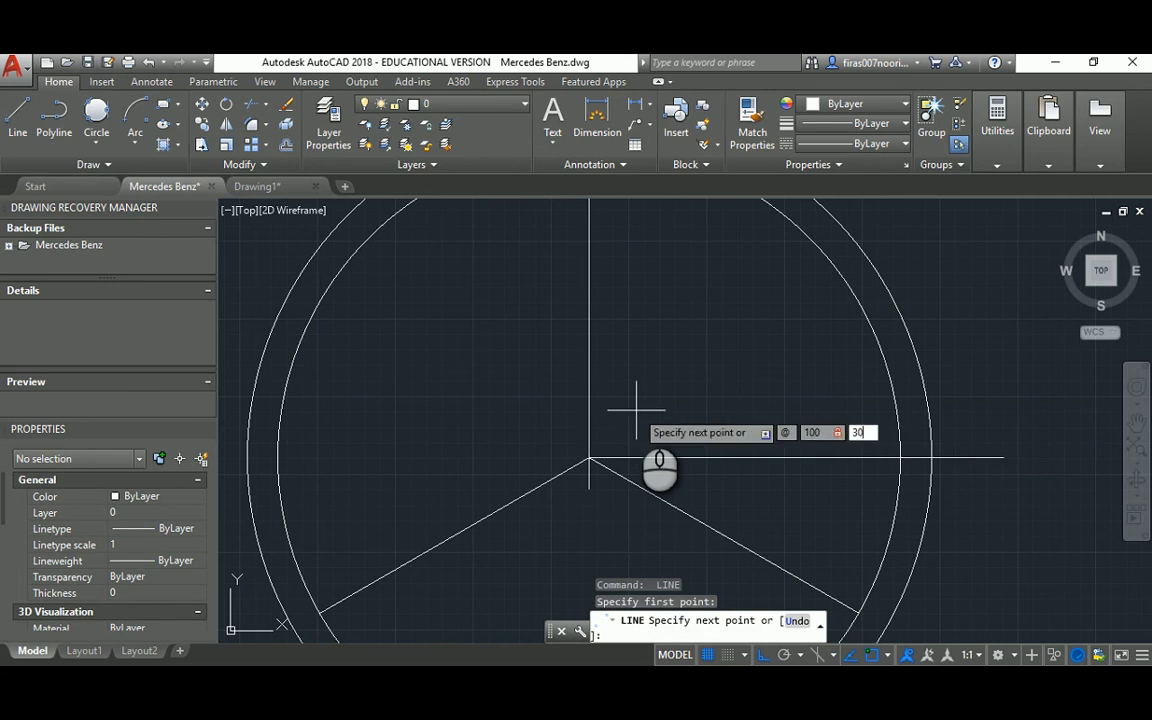
{"action": "key", "text": "Return"}
{"action": "key", "text": "Escape"}
Erase the horizontal reference line running from the circles' centre past the outer circle.
{"action": "left_click", "coordinate": [832, 411]}
{"action": "left_click", "coordinate": [810, 466]}
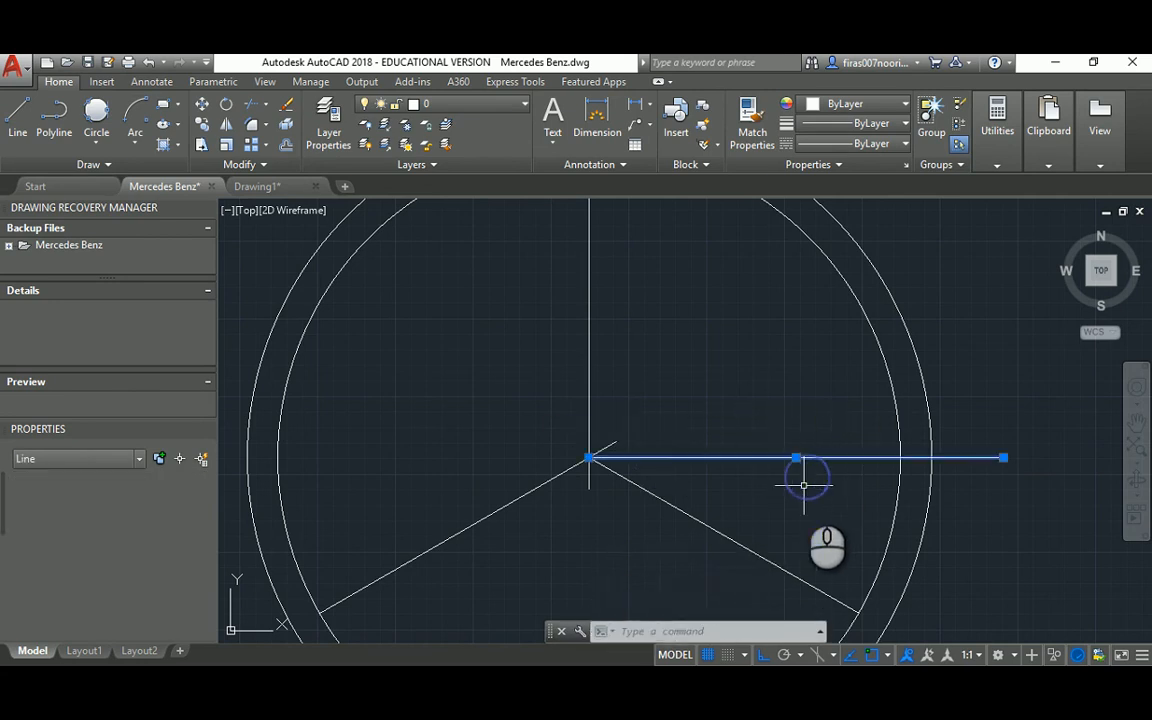
{"action": "key", "text": "Delete"}
Draw two horizontal reference lines from the circles' centre, one leftward ending inside the inner circle and one rightward past the outer circle.
{"action": "type", "text": "l"}
{"action": "key", "text": "Return"}
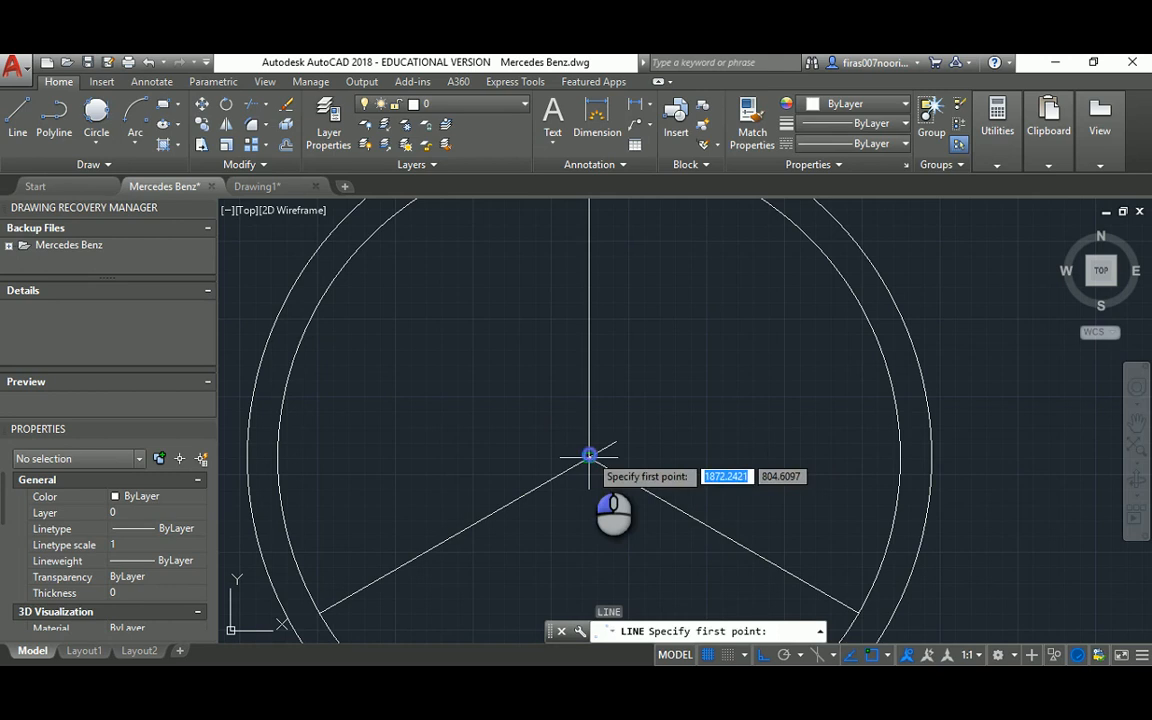
{"action": "left_click", "coordinate": [589, 459]}
{"action": "left_click", "coordinate": [362, 458]}
{"action": "key", "text": "Escape"}
{"action": "key", "text": "Escape"}
{"action": "key", "text": "Return"}
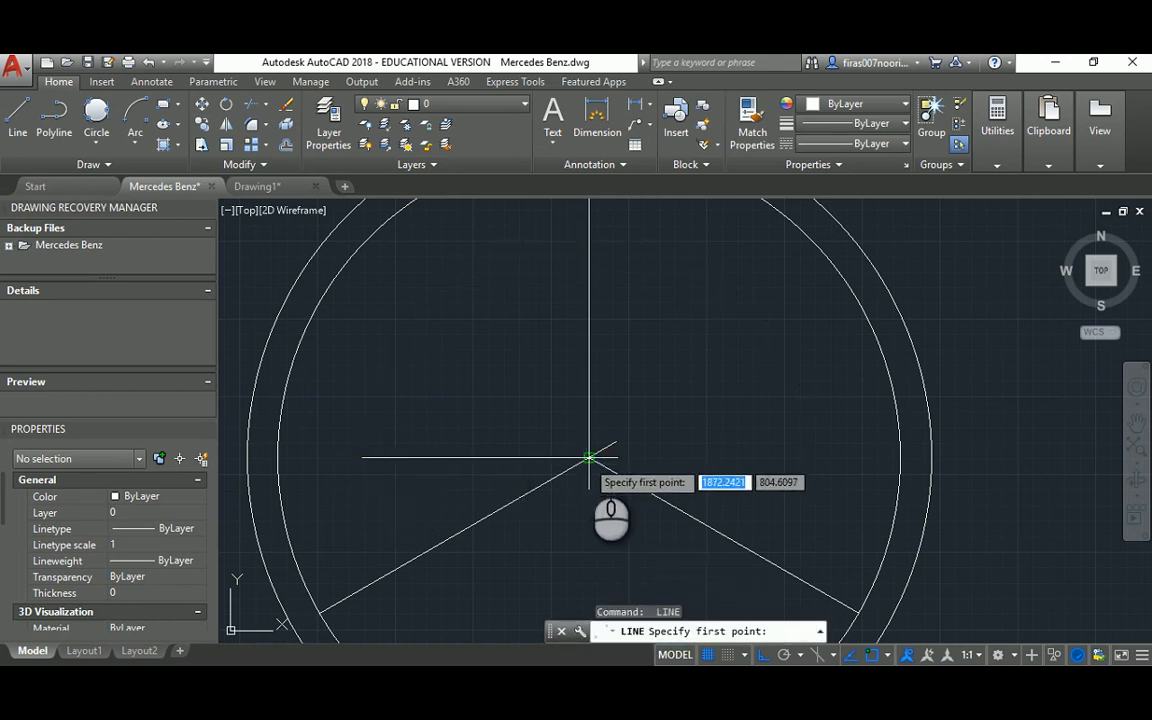
{"action": "left_click", "coordinate": [589, 459]}
{"action": "left_click", "coordinate": [1028, 458]}
{"action": "key", "text": "Escape"}
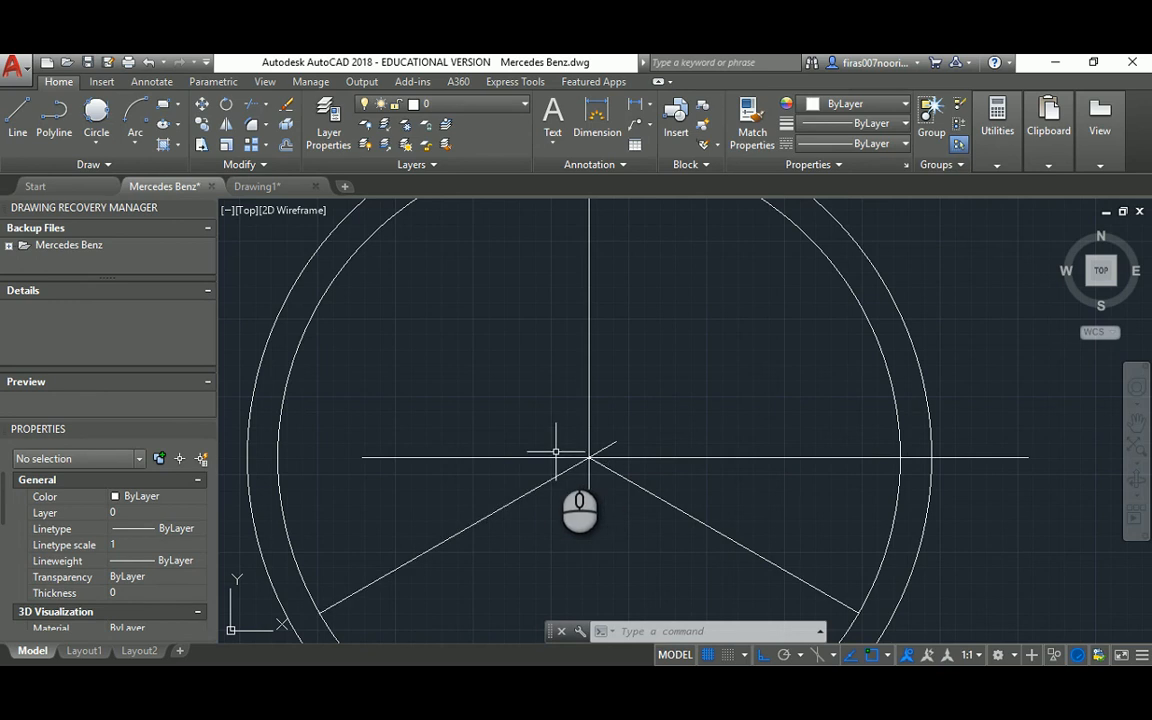
{"action": "left_click", "coordinate": [393, 432]}
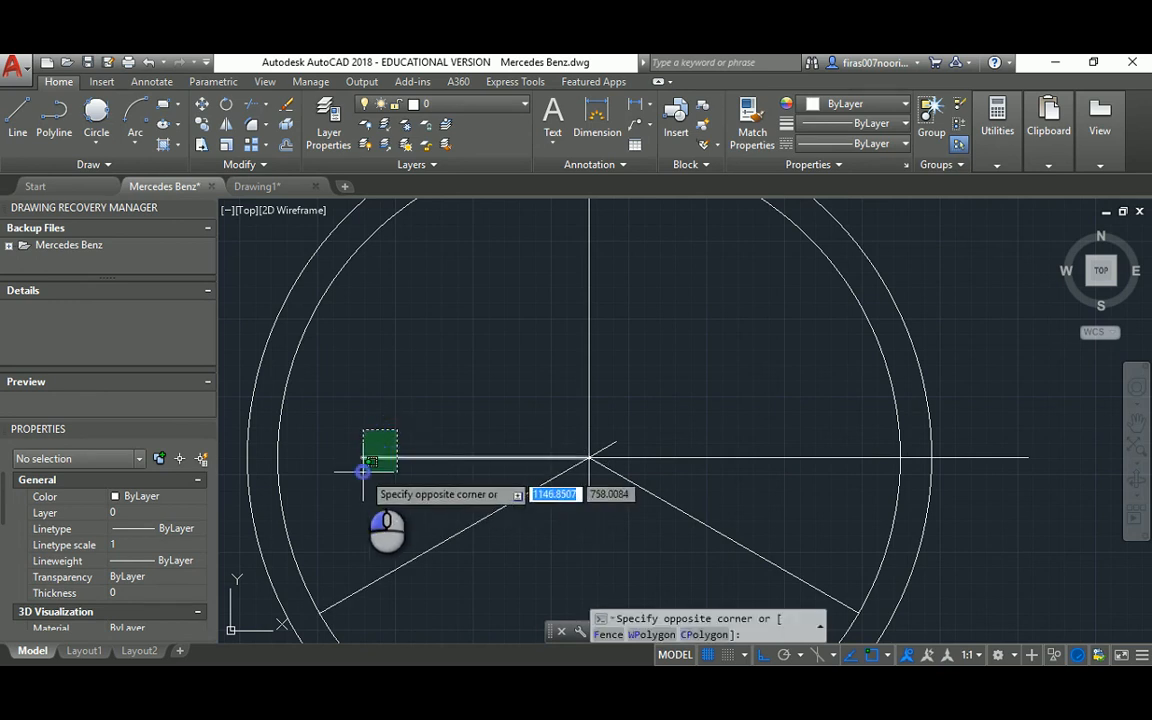
{"action": "left_click", "coordinate": [362, 471]}
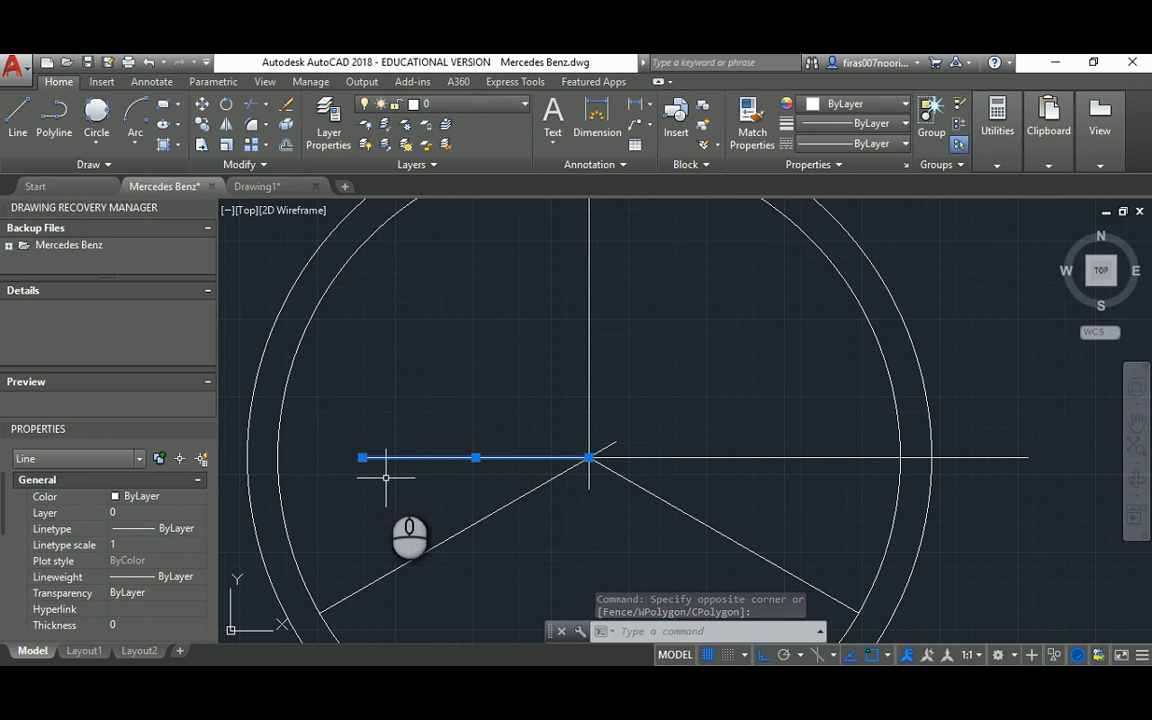
{"action": "key", "text": "Escape"}
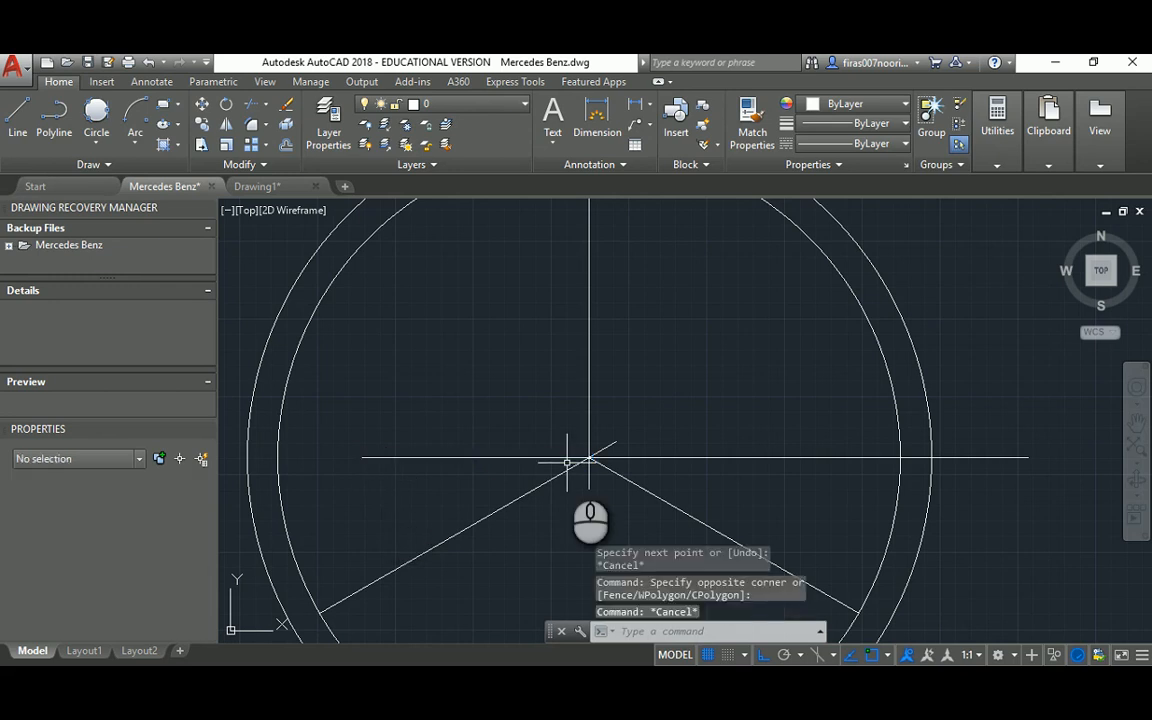
Draw a short line of length 100 from the circles' centre at an angle of 150 degrees.
{"action": "type", "text": "l"}
{"action": "key", "text": "Return"}
{"action": "left_click", "coordinate": [590, 459]}
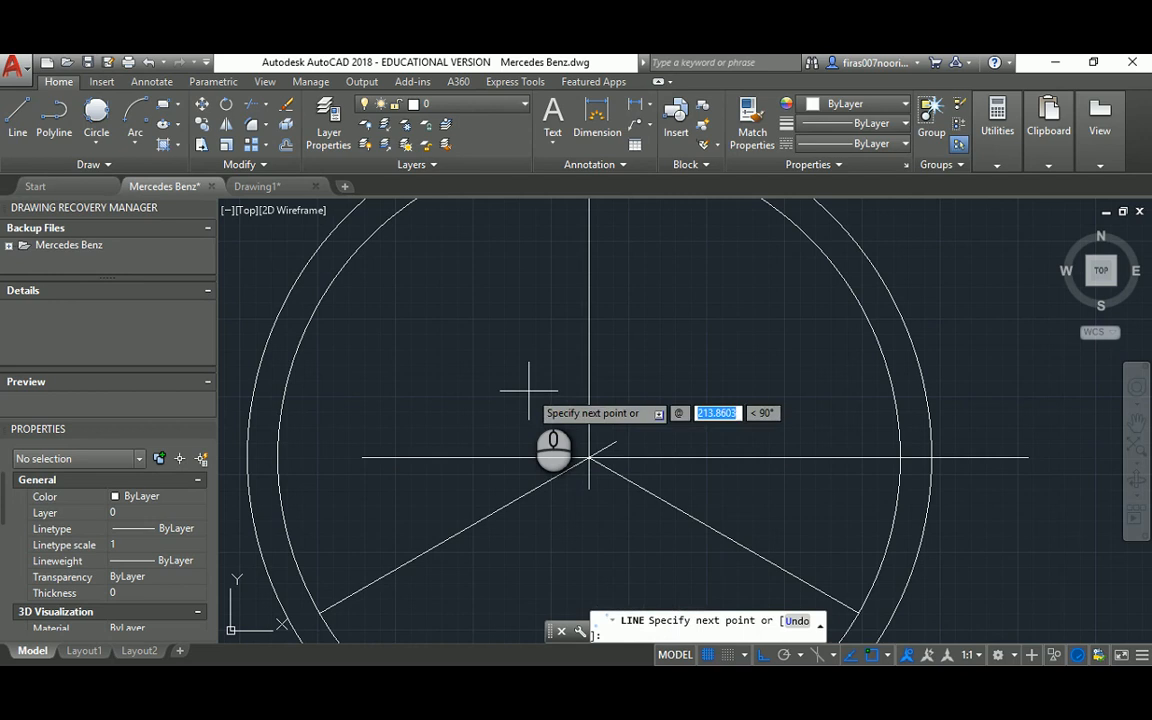
{"action": "key", "text": "F8"}
{"action": "type", "text": "100"}
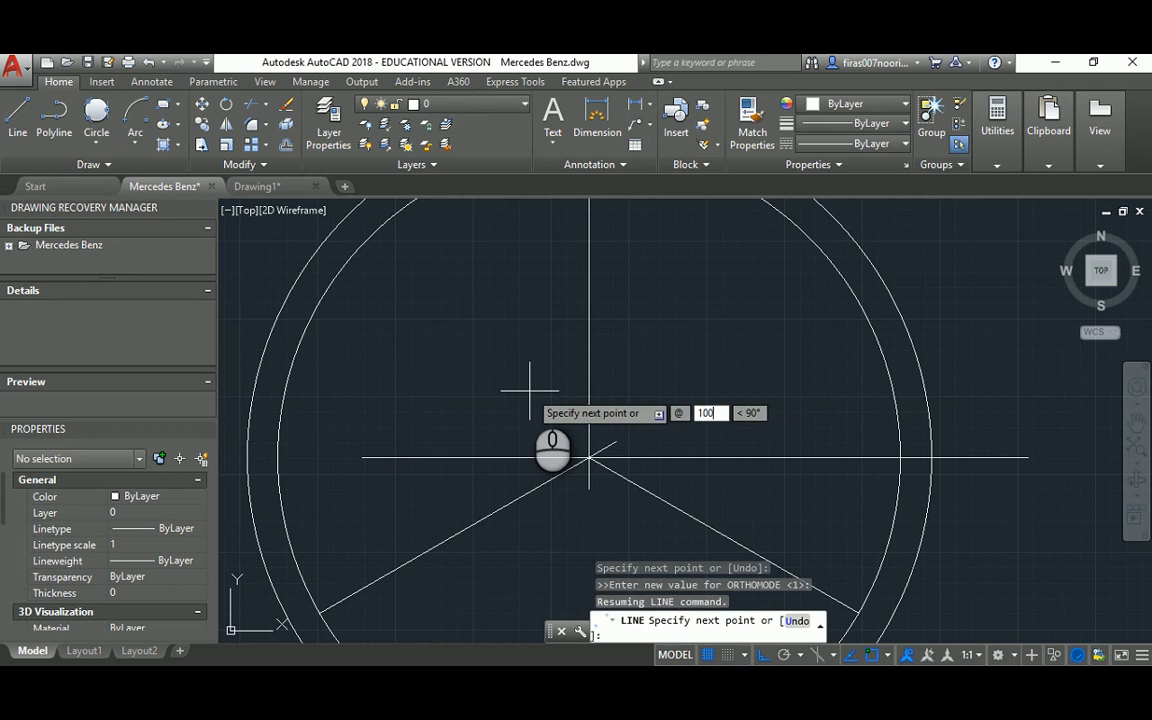
{"action": "key", "text": "Tab"}
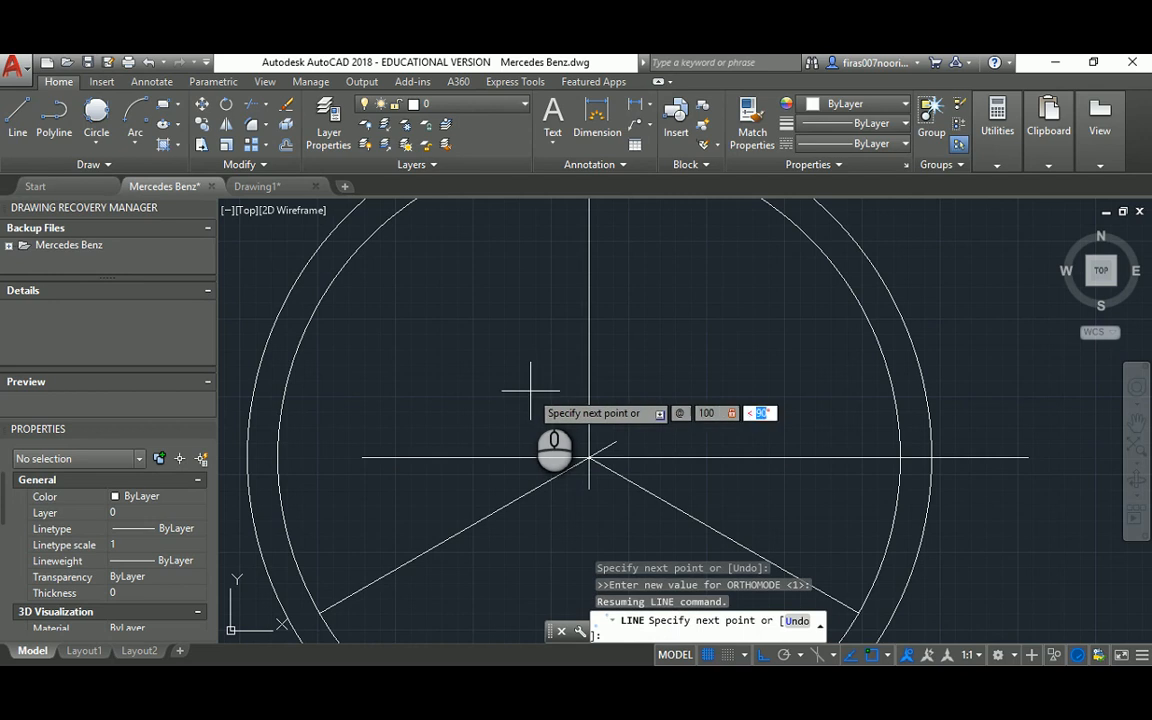
{"action": "type", "text": "150"}
{"action": "key", "text": "Return"}
{"action": "key", "text": "Escape"}
{"action": "key", "text": "Escape"}
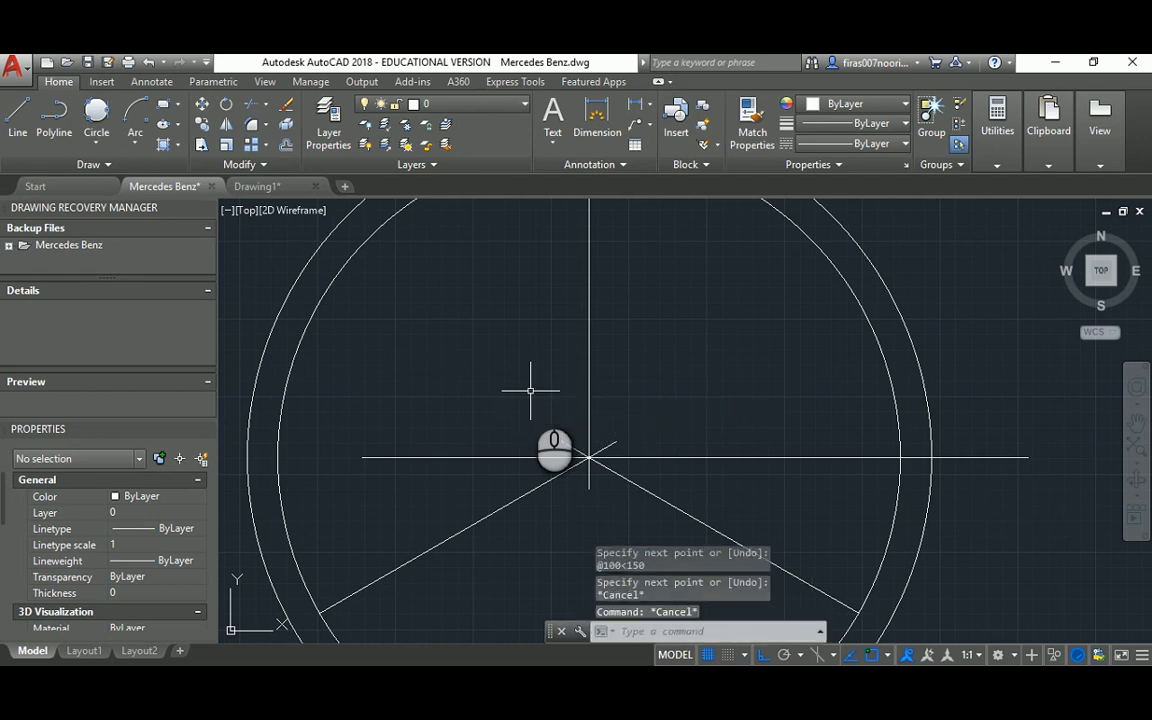
{"action": "key", "text": "Escape"}
Erase both horizontal reference lines running from the circles' centre.
{"action": "left_click", "coordinate": [762, 457]}
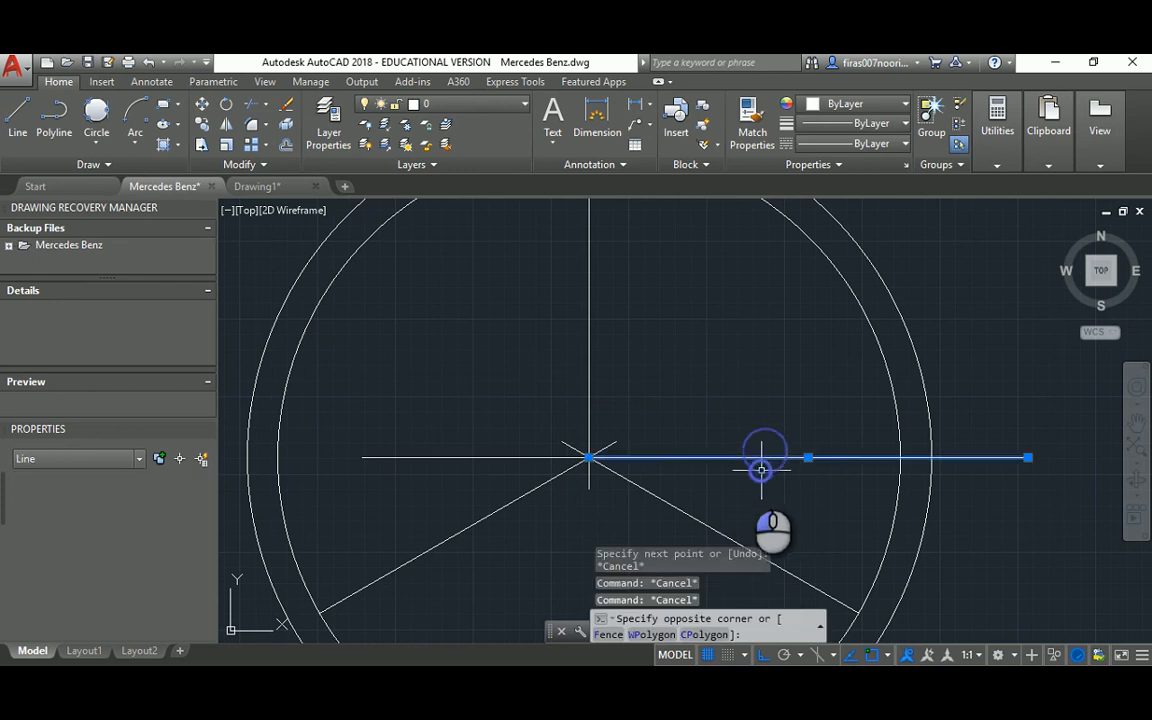
{"action": "left_click", "coordinate": [458, 424]}
{"action": "left_click", "coordinate": [437, 476]}
{"action": "key", "text": "Delete"}
{"action": "scroll", "coordinate": [443, 474], "scroll_direction": "down", "scroll_amount": 1}
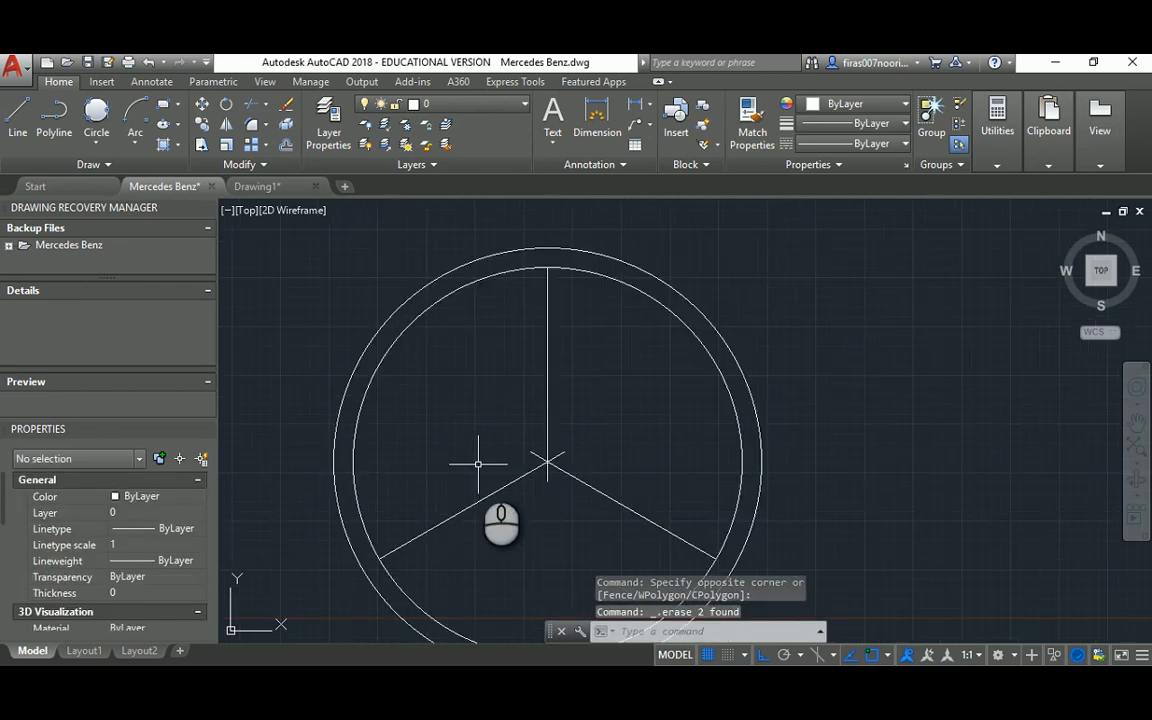
Draw the closed star outline from the top spoke's outer end, connecting the outer ends of the spokes and short centre lines alternately.
{"action": "scroll", "coordinate": [500, 455], "scroll_direction": "up", "scroll_amount": 3}
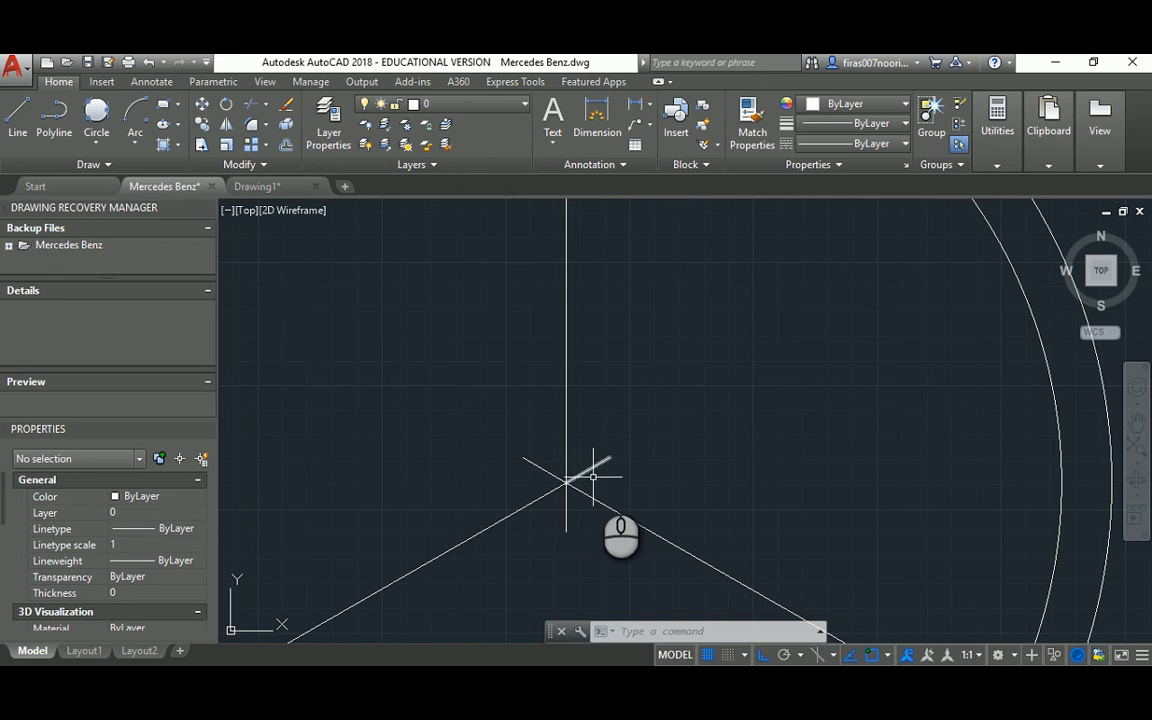
{"action": "scroll", "coordinate": [556, 412], "scroll_direction": "down", "scroll_amount": 5}
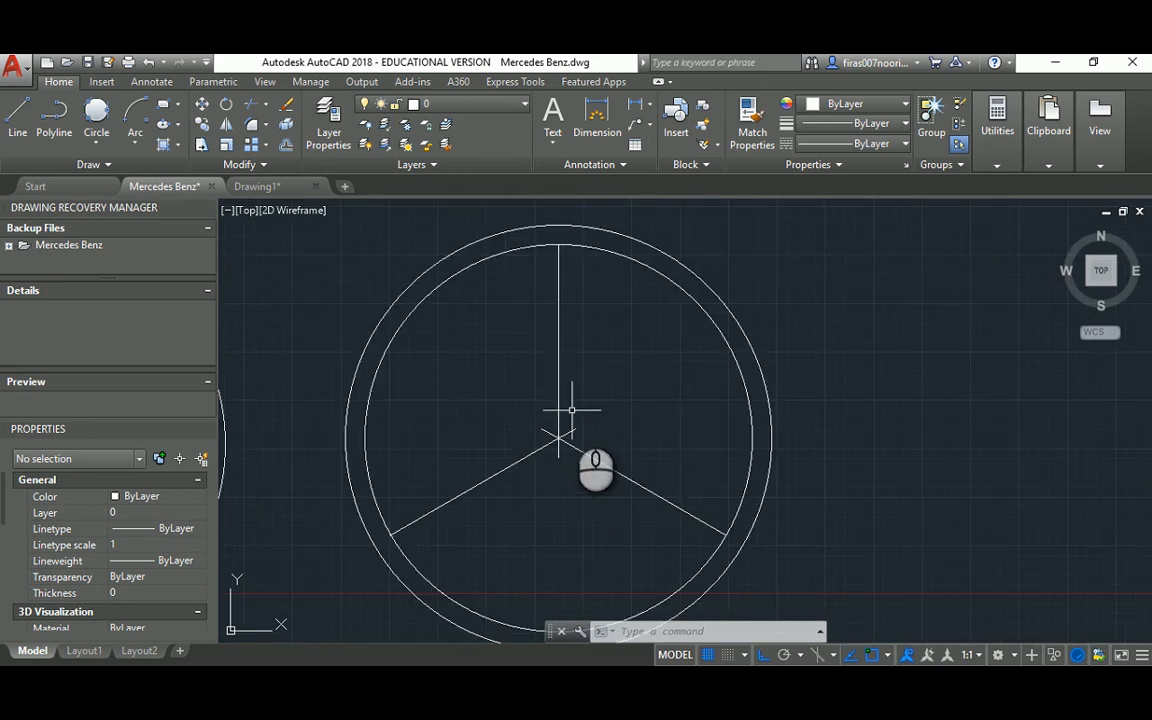
{"action": "key", "text": "l"}
{"action": "key", "text": "Return"}
{"action": "left_click", "coordinate": [558, 244]}
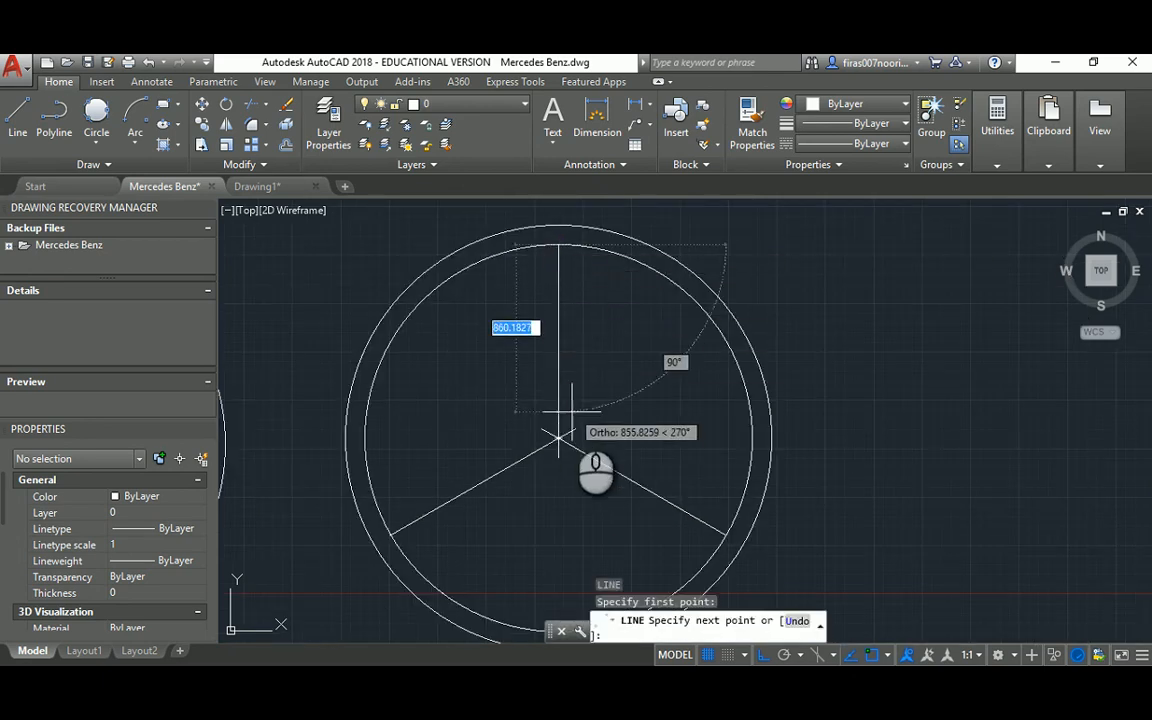
{"action": "left_click", "coordinate": [574, 428]}
{"action": "left_click", "coordinate": [724, 536]}
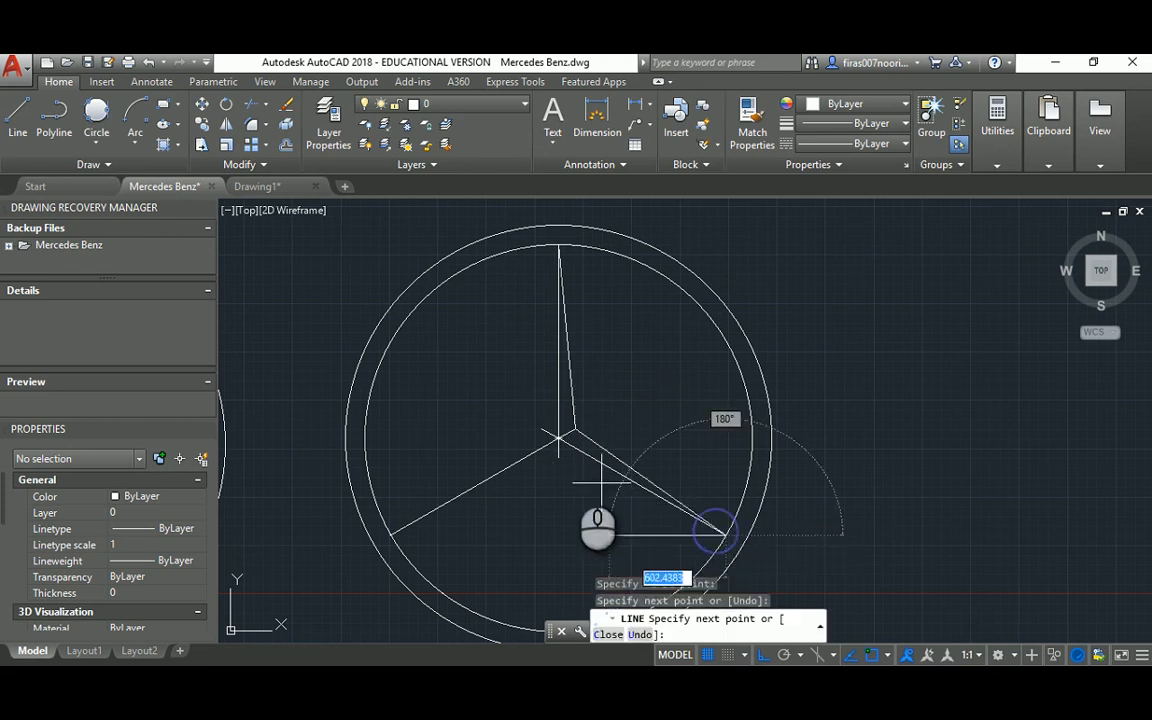
{"action": "left_click", "coordinate": [558, 442]}
{"action": "left_click", "coordinate": [392, 532]}
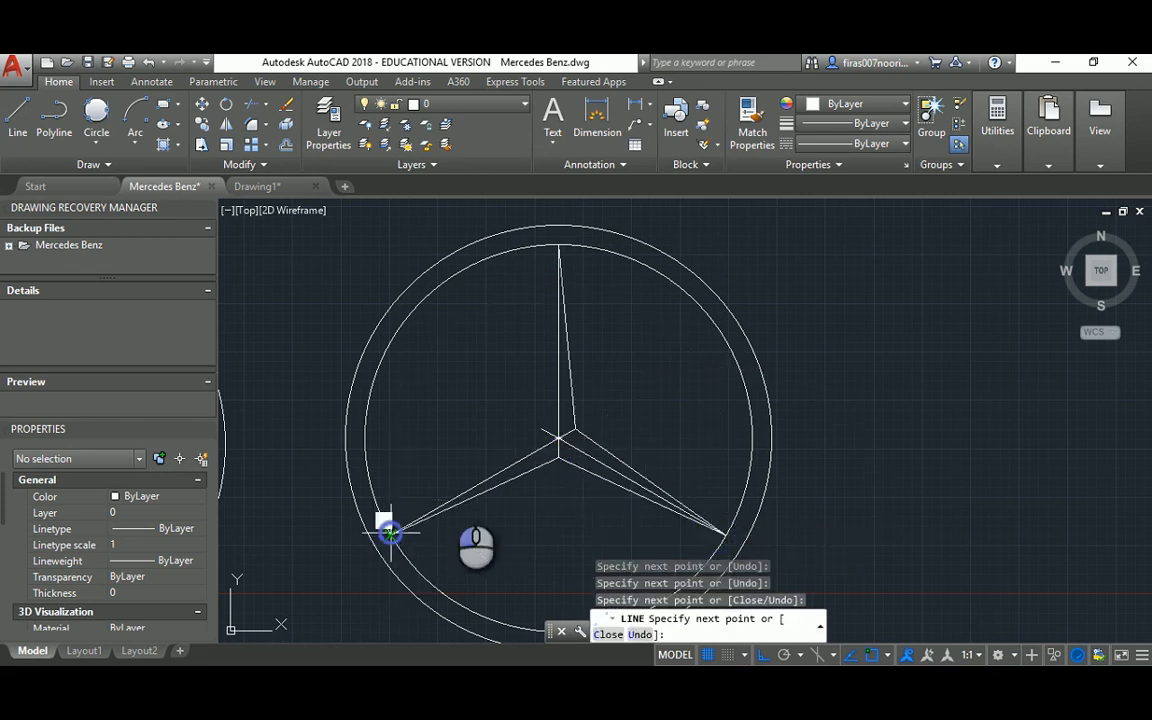
{"action": "left_click", "coordinate": [541, 432]}
{"action": "left_click", "coordinate": [558, 244]}
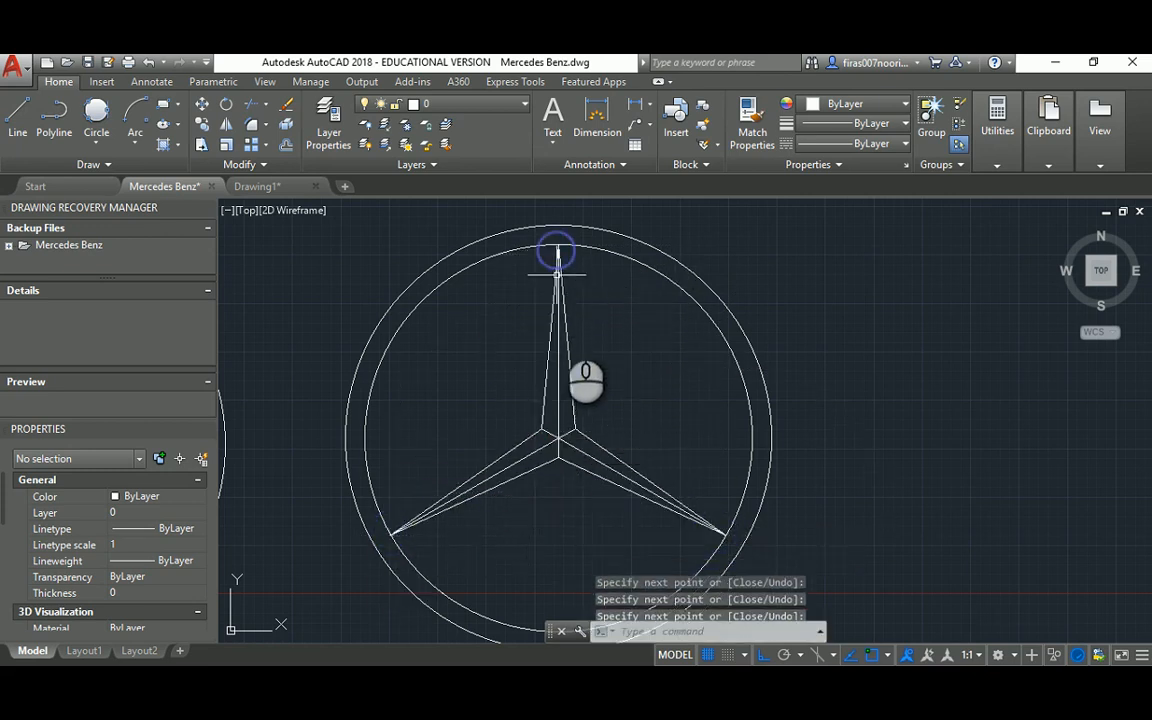
{"action": "key", "text": "Escape"}
{"action": "key", "text": "Escape"}
Compare the redrawn emblem with the original, and switch through Drawing1 to 003-Assignment 01.pdf in Adobe Acrobat Reader.
{"action": "mouse_move", "coordinate": [420, 333]}
{"action": "middle_mouse_down"}
{"action": "mouse_move", "coordinate": [542, 345]}
{"action": "mouse_move", "coordinate": [577, 322]}
{"action": "middle_mouse_up"}
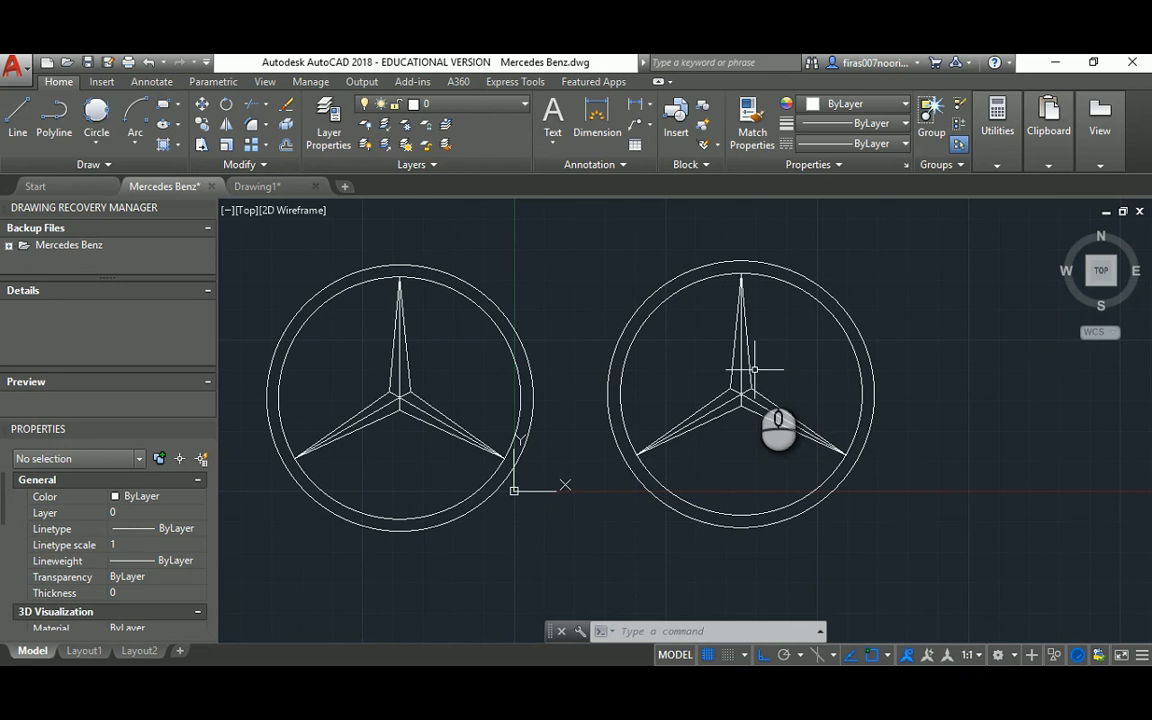
{"action": "scroll", "coordinate": [760, 370], "scroll_direction": "up", "scroll_amount": 2}
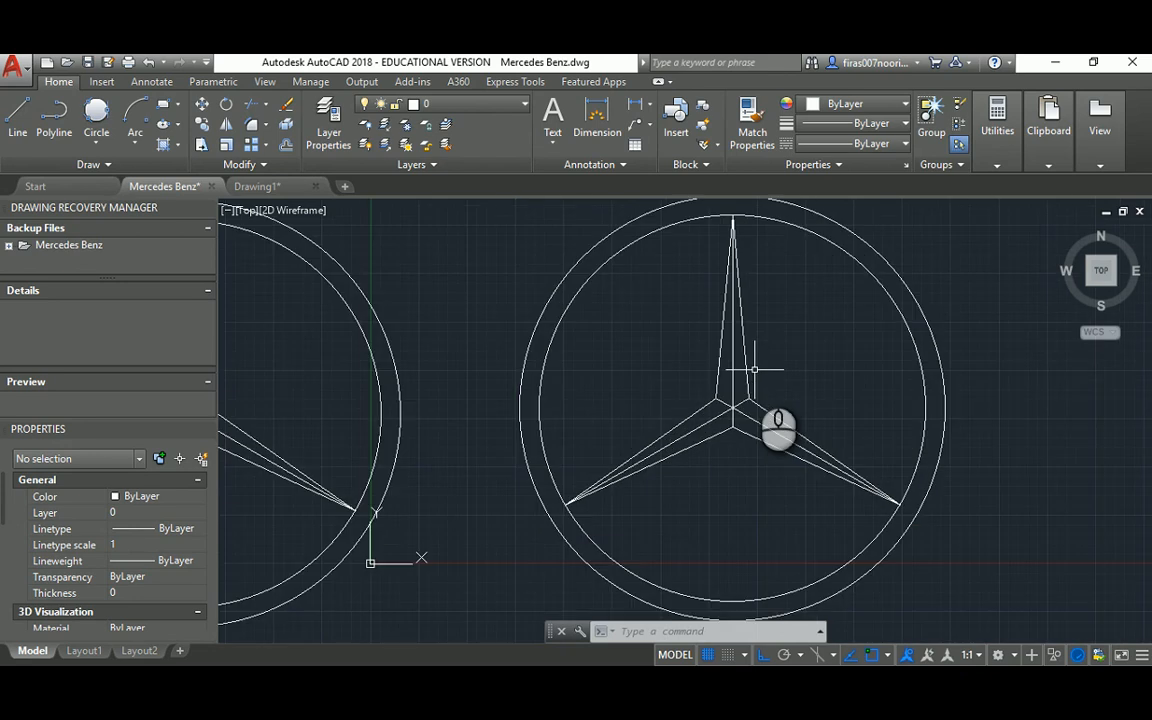
{"action": "scroll", "coordinate": [739, 351], "scroll_direction": "down", "scroll_amount": 2}
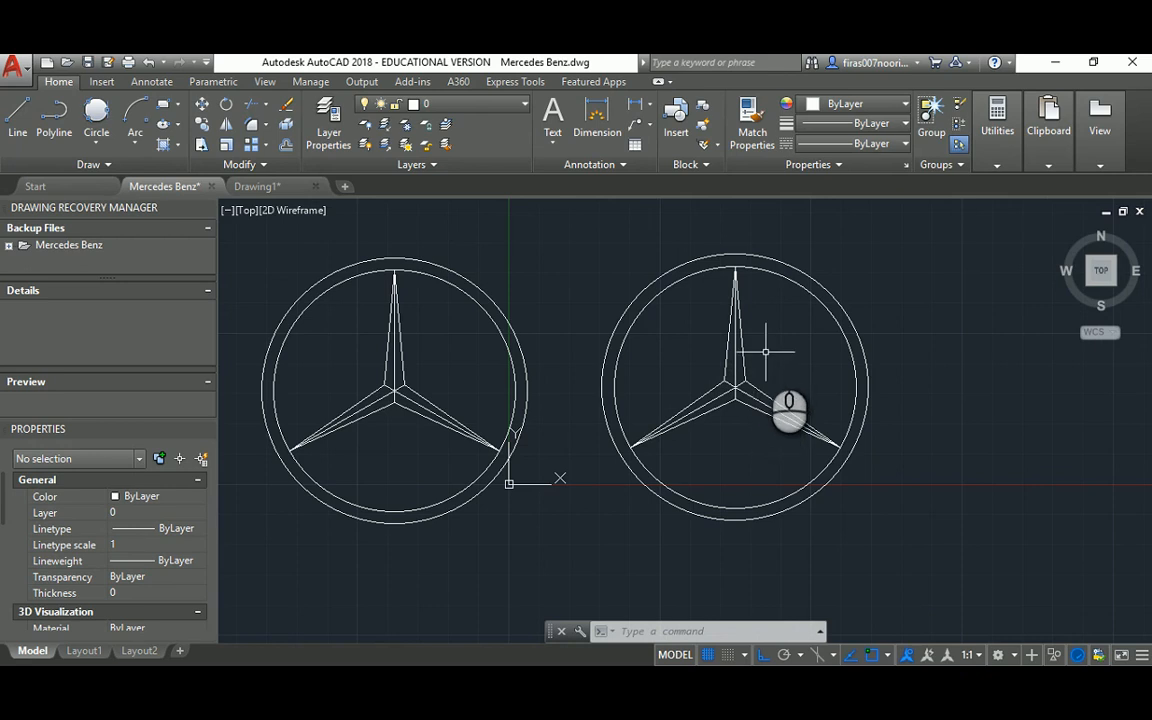
{"action": "left_click", "coordinate": [267, 190]}
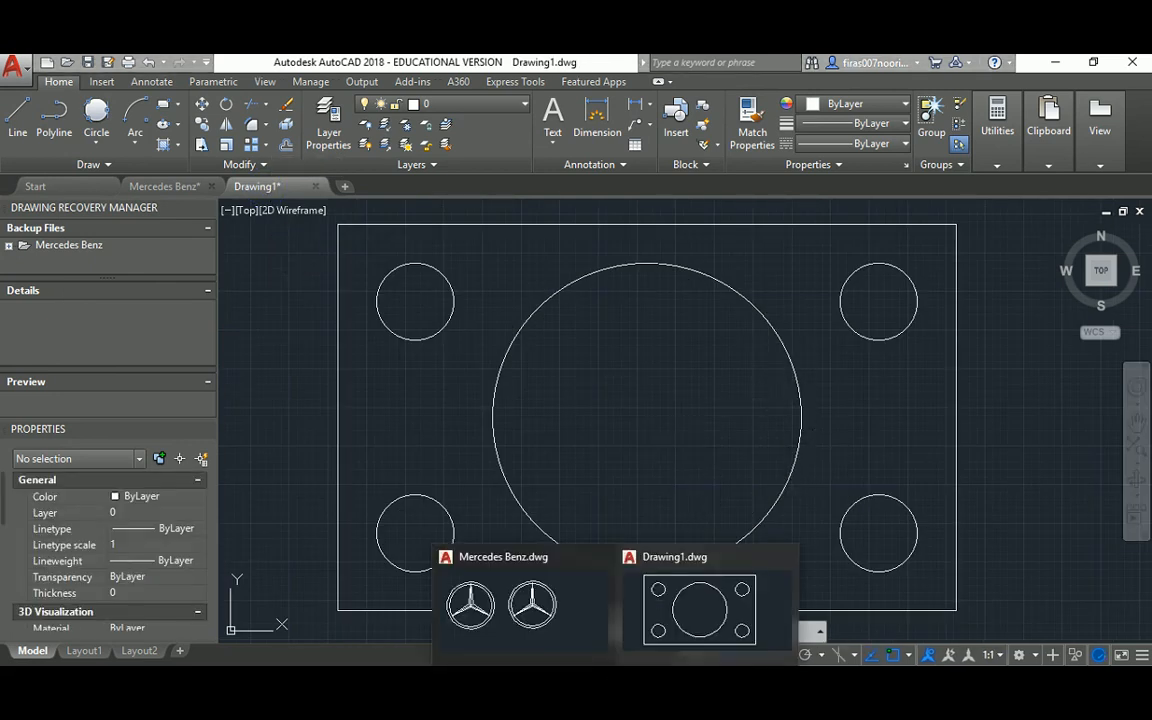
{"action": "left_click", "coordinate": [581, 685]}
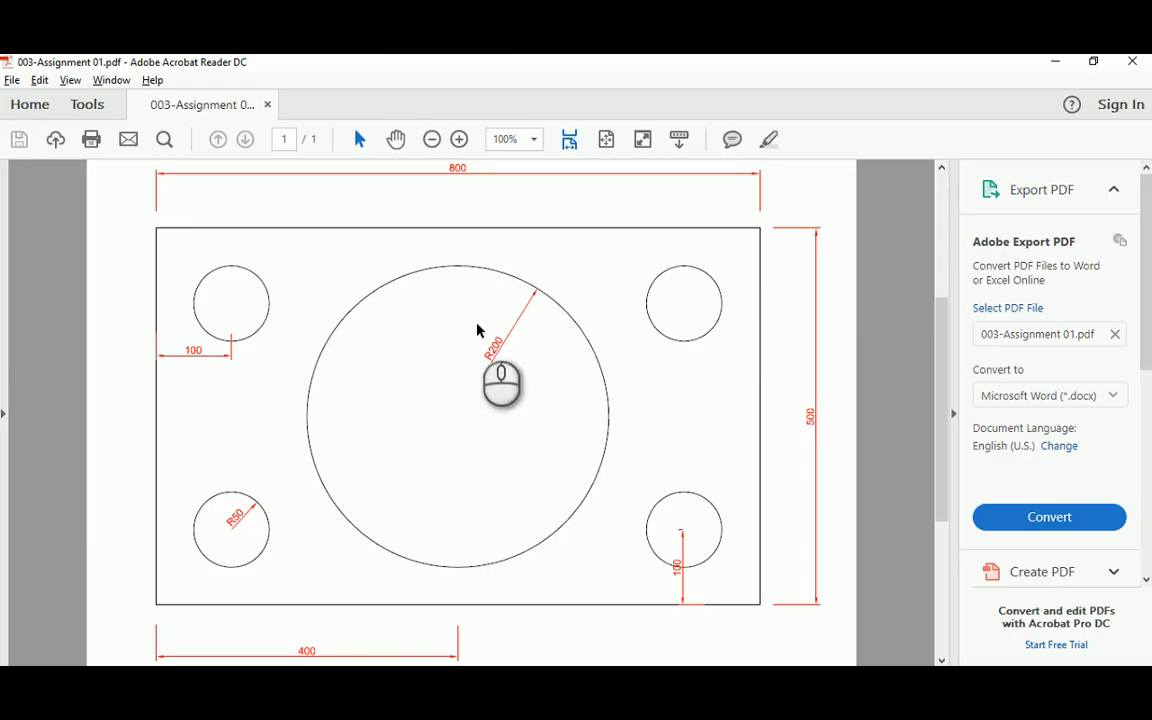